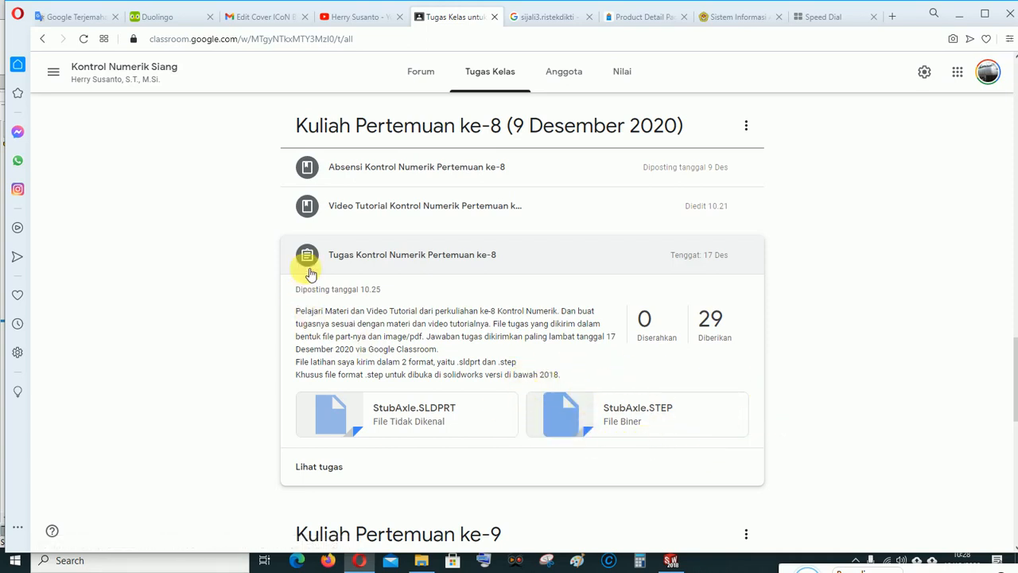
Step: Switch from the class assignment page to SOLIDWORKS and turn off shadows in shaded mode for the StubAxle part
{"action": "left_click", "coordinate": [311, 263]}
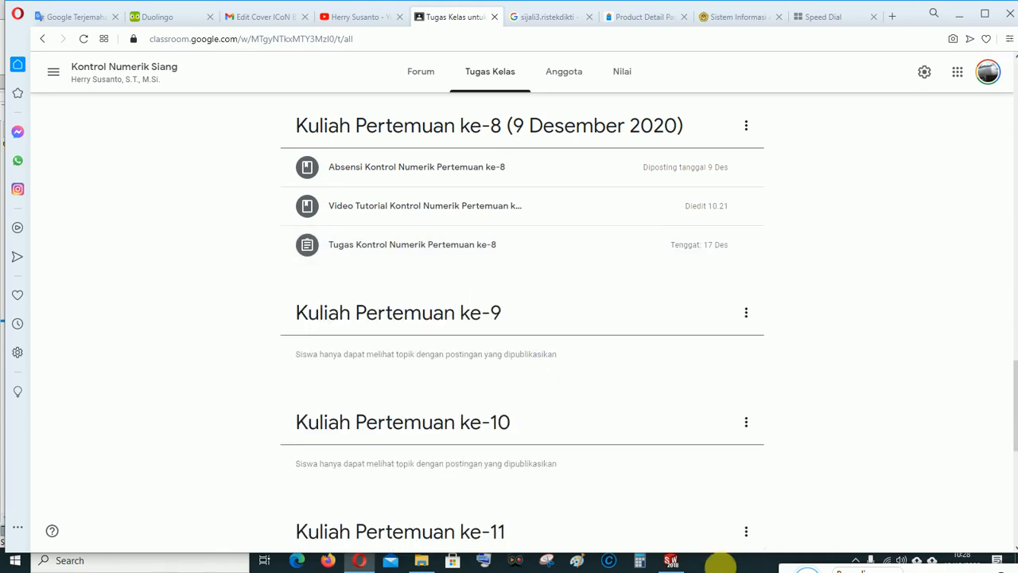
{"action": "left_click", "coordinate": [670, 561]}
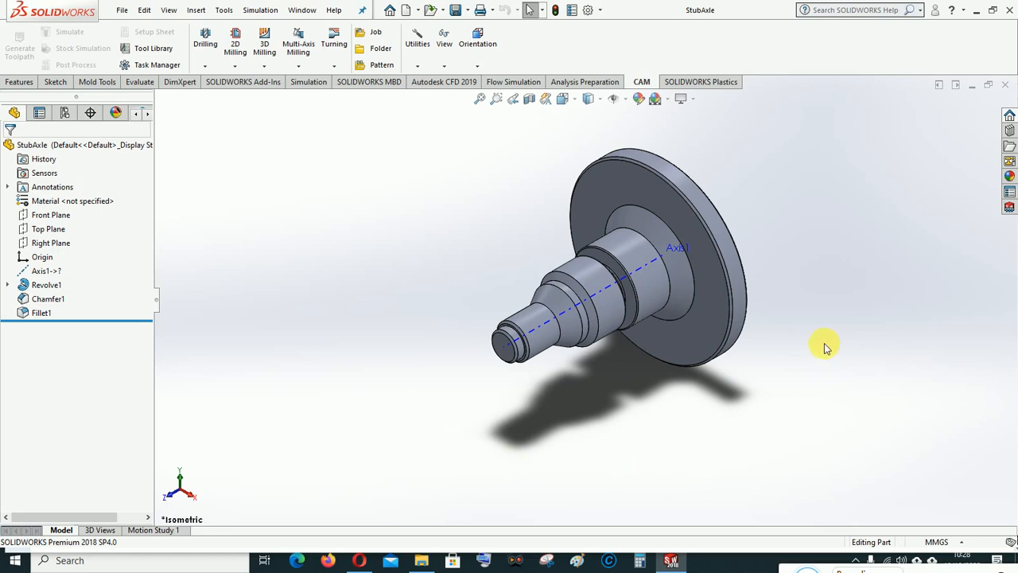
{"action": "left_click", "coordinate": [694, 100]}
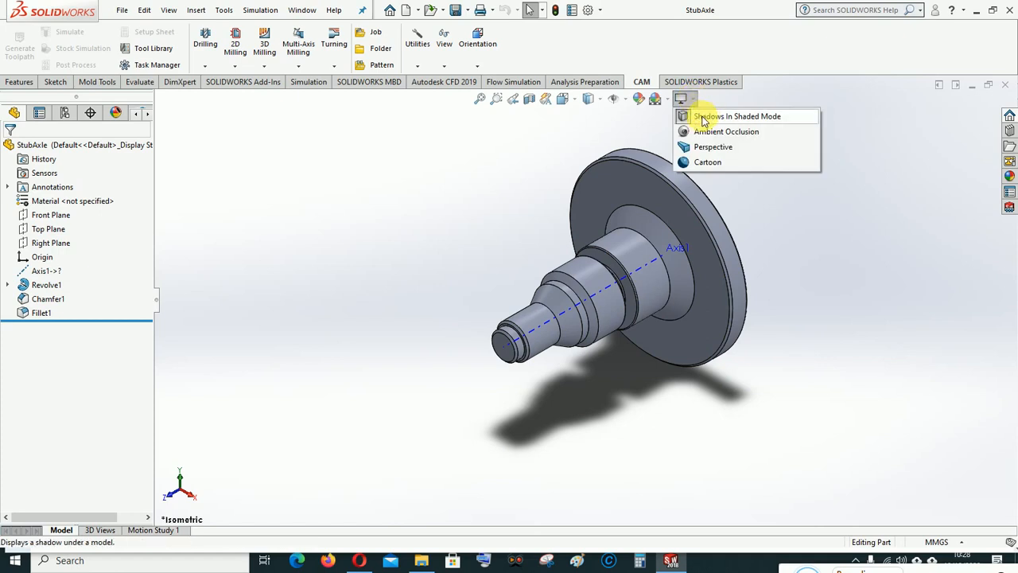
{"action": "left_click", "coordinate": [704, 118]}
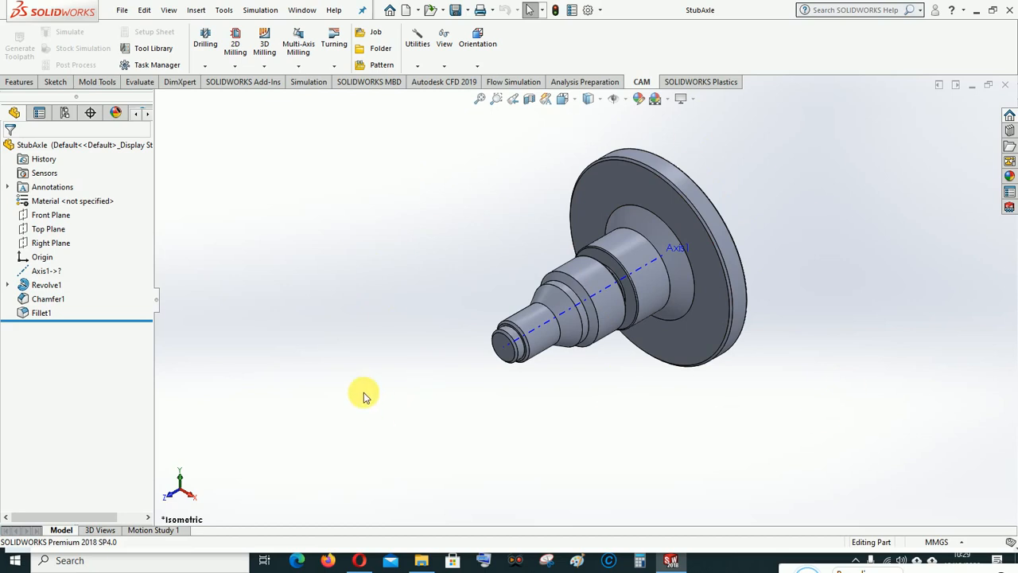
Step: Save the part as "StubAxle Pertemuan 8" in the KN TI folder
{"action": "left_click", "coordinate": [469, 11]}
{"action": "left_click", "coordinate": [479, 43]}
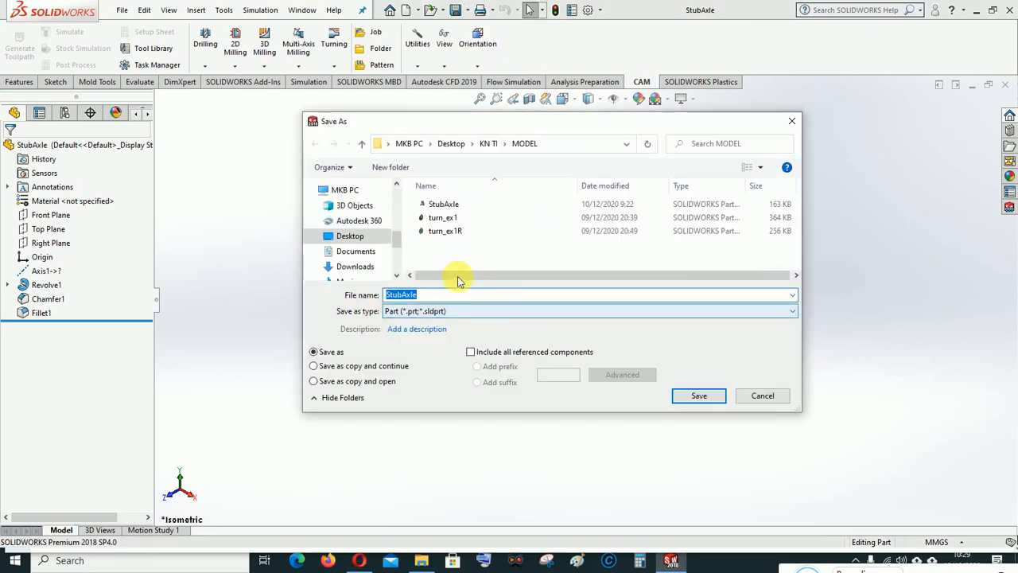
{"action": "left_click", "coordinate": [361, 144]}
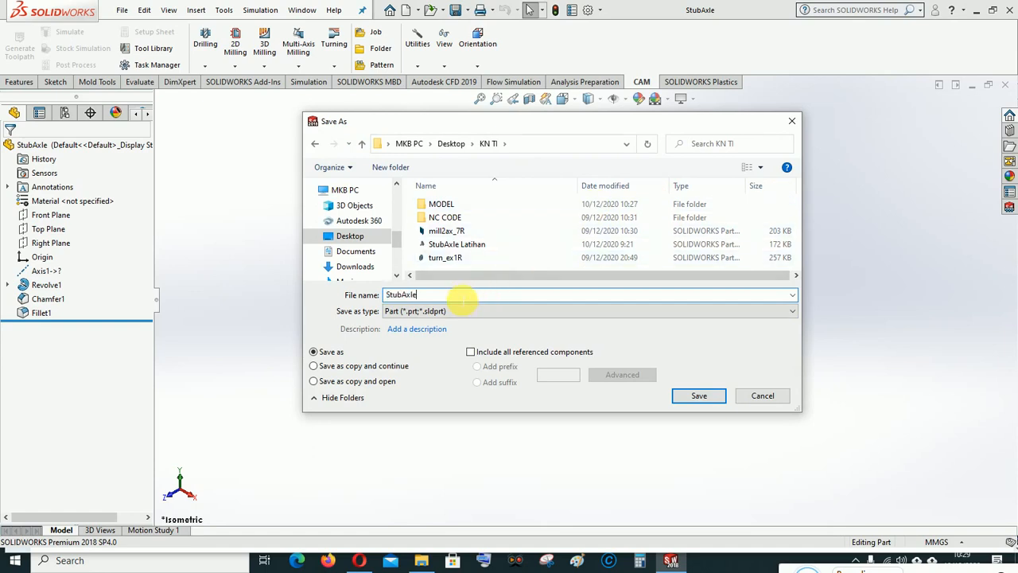
{"action": "type", "text": "Pertemuan 8"}
{"action": "left_click", "coordinate": [703, 400]}
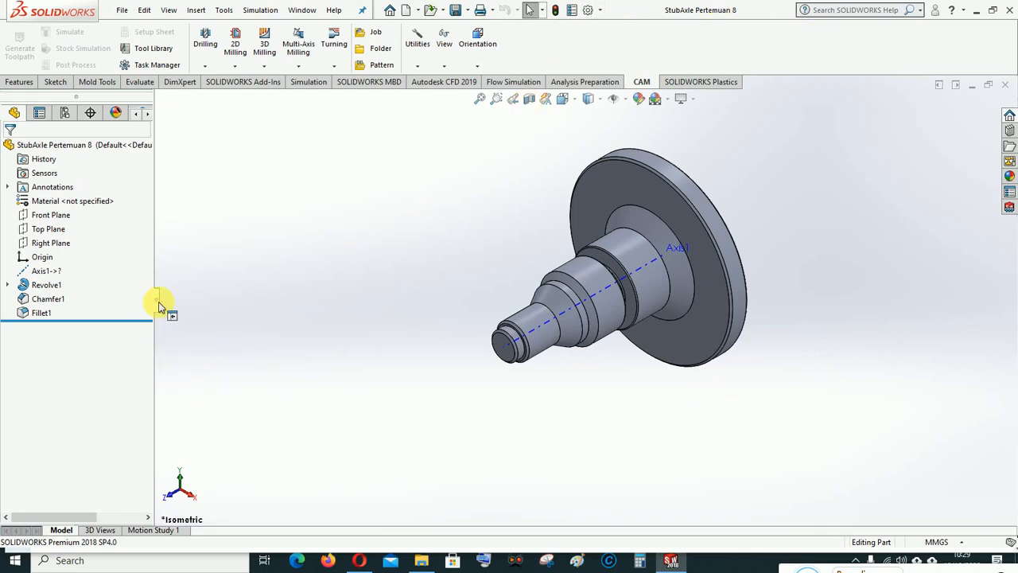
Step: Create a new CAM job for the axle and set its type to Turning or Mill/Turn
{"action": "left_click_drag", "start_coordinate": [159, 305], "coordinate": [208, 306]}
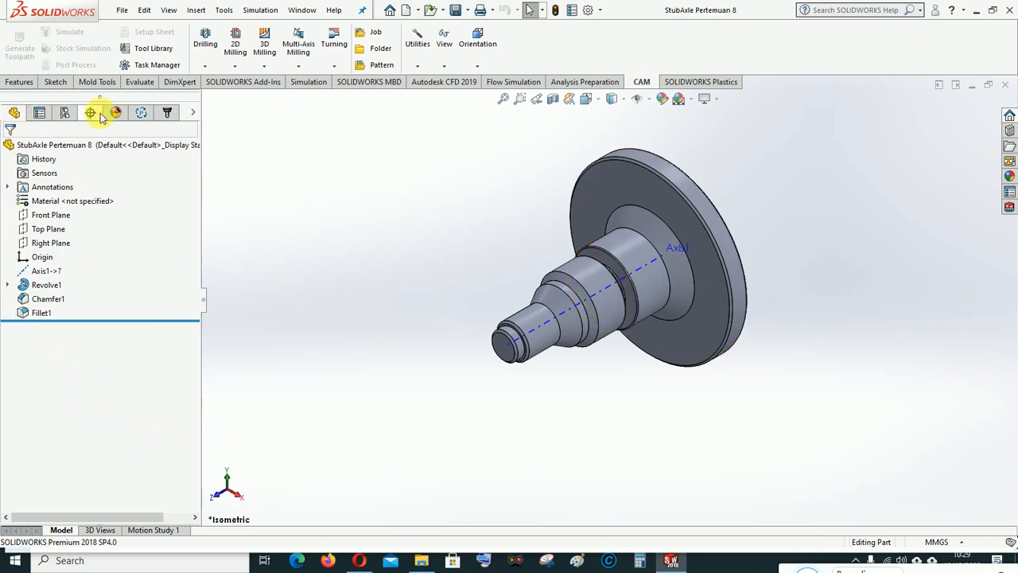
{"action": "left_click", "coordinate": [168, 114]}
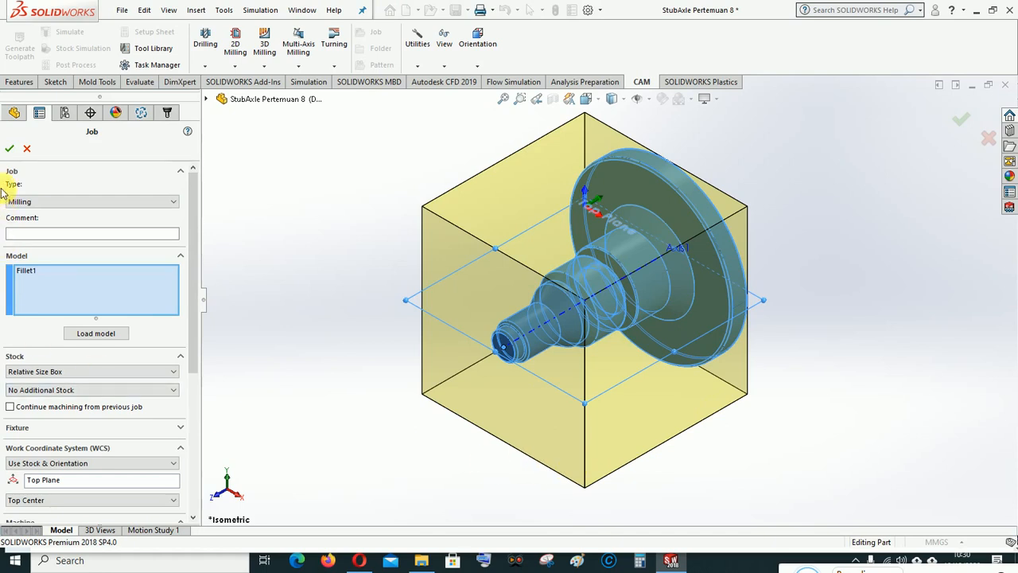
{"action": "left_click", "coordinate": [165, 204]}
{"action": "left_click", "coordinate": [64, 221]}
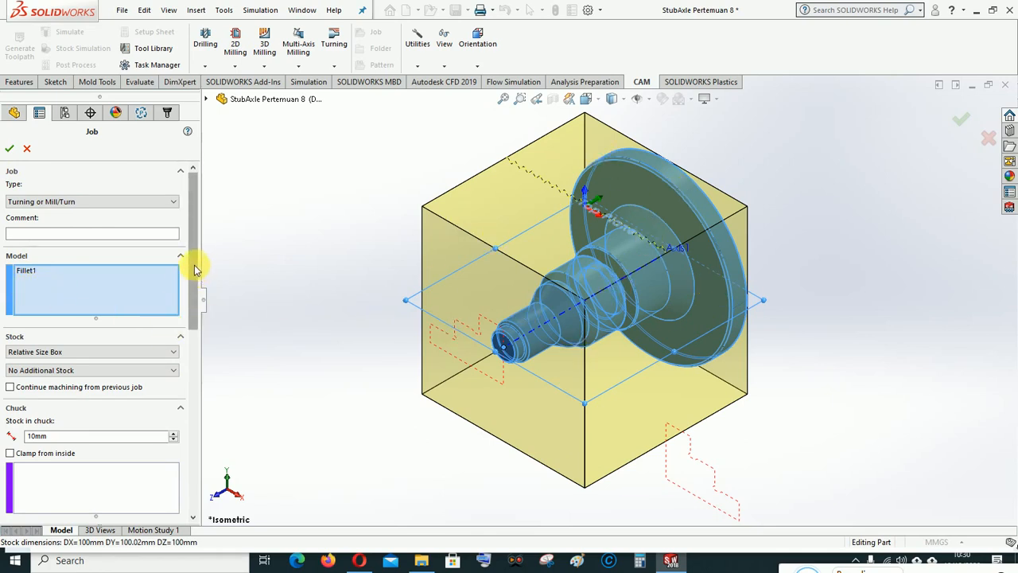
Step: Define the job's stock as Cylindrical about Axis1 with a frontside stock offset of 5 mm
{"action": "left_click_drag", "start_coordinate": [195, 266], "coordinate": [191, 310]}
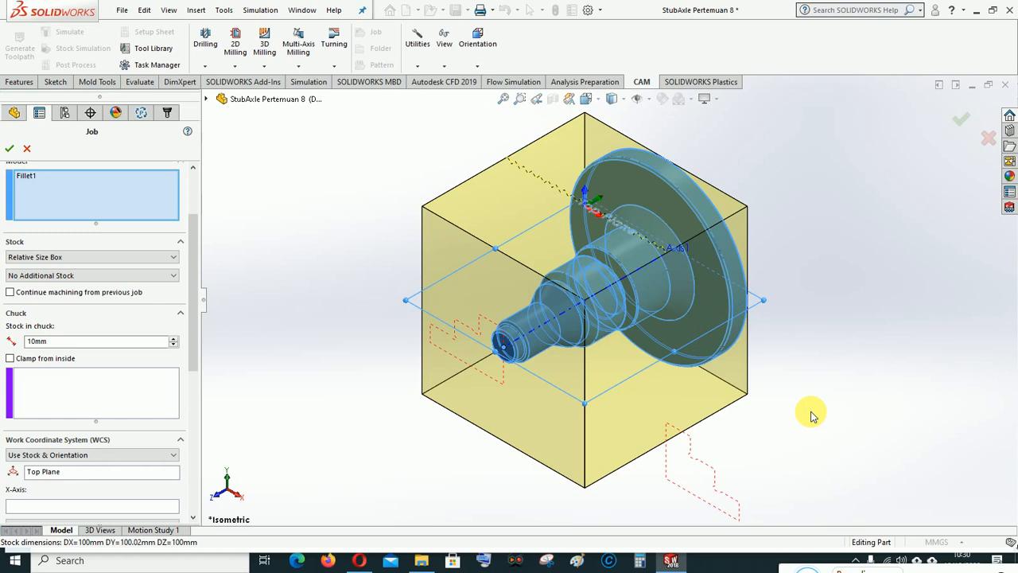
{"action": "left_click", "coordinate": [176, 262]}
{"action": "left_click", "coordinate": [40, 288]}
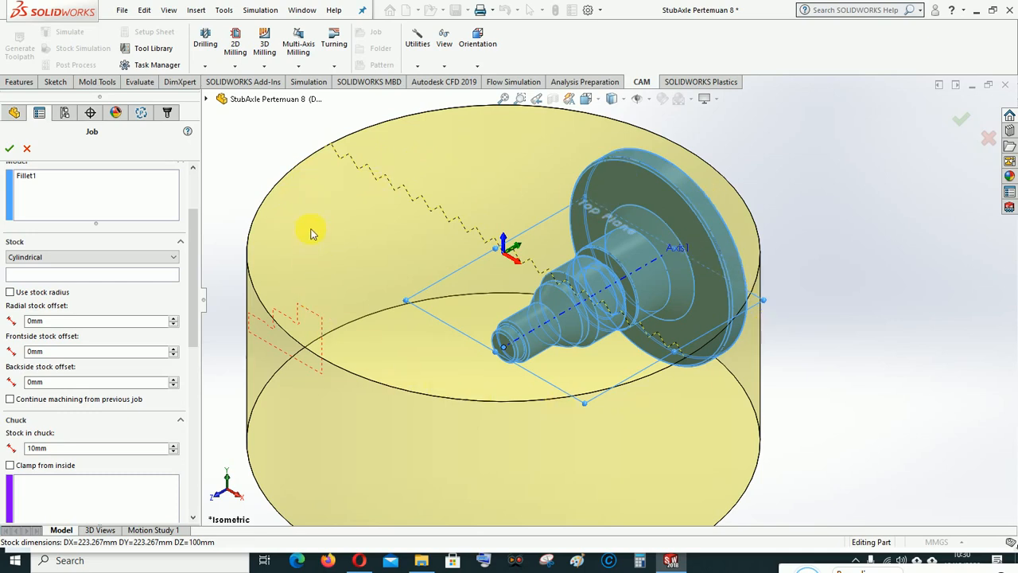
{"action": "left_click", "coordinate": [23, 276]}
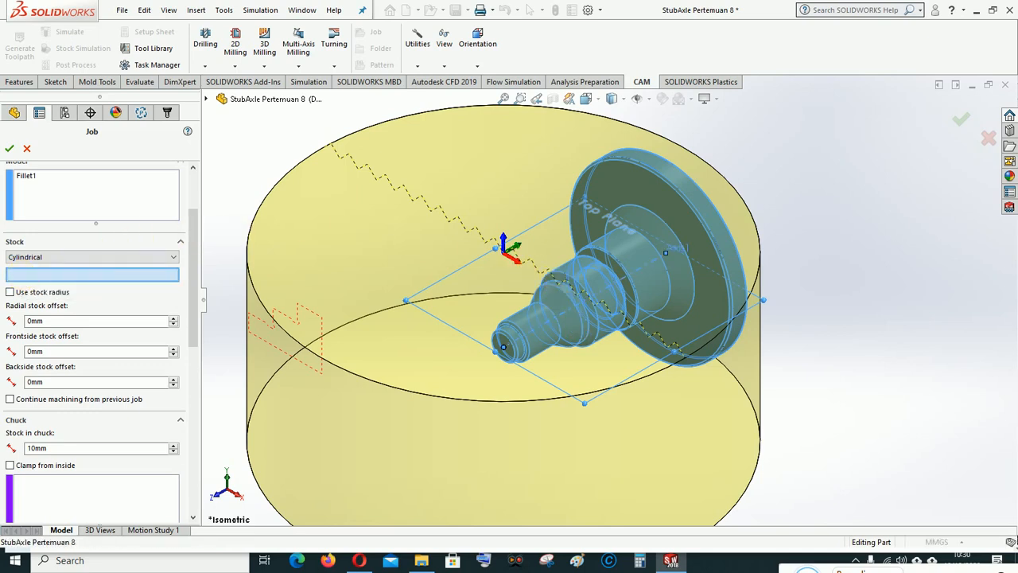
{"action": "left_click", "coordinate": [566, 316]}
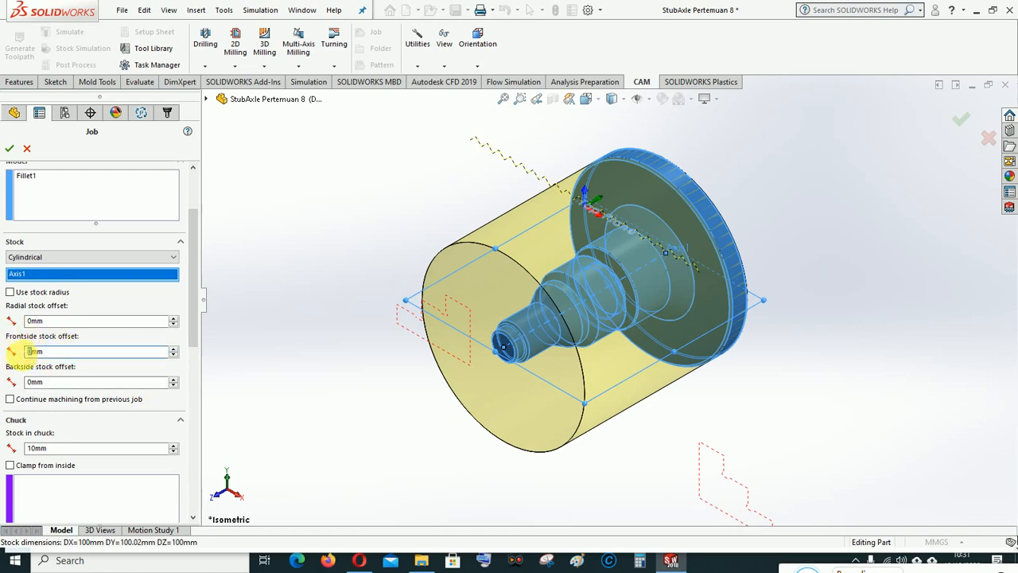
{"action": "type", "text": "5"}
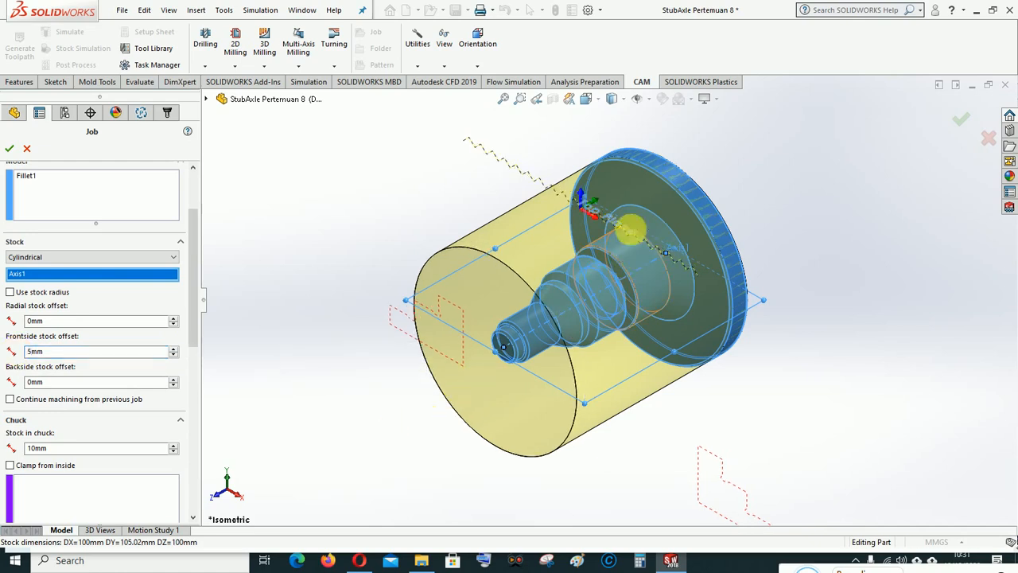
Step: Examine how the cylindrical stock encloses the axle, viewed from the side and from above
{"action": "left_click", "coordinate": [590, 101]}
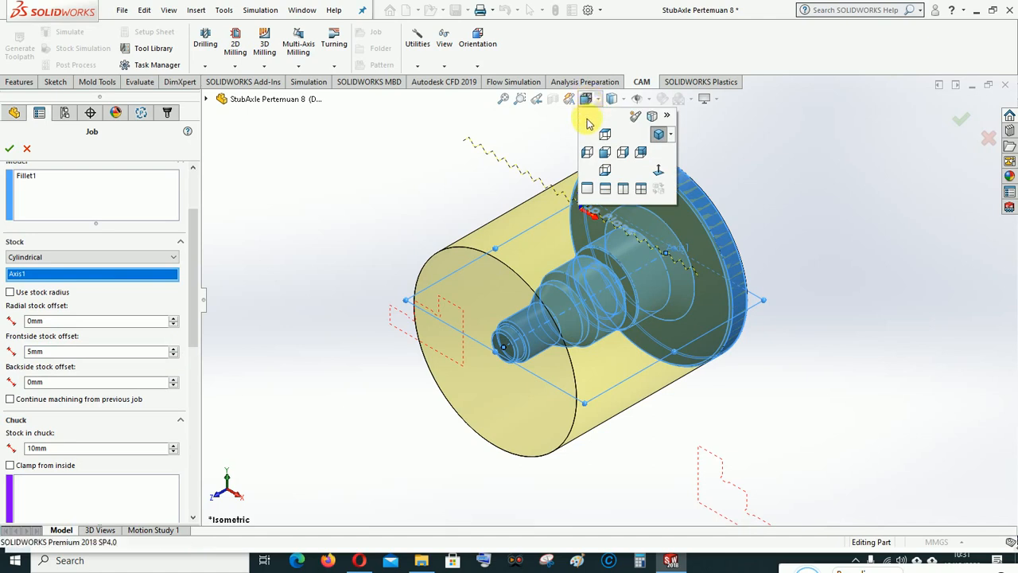
{"action": "left_click", "coordinate": [655, 117]}
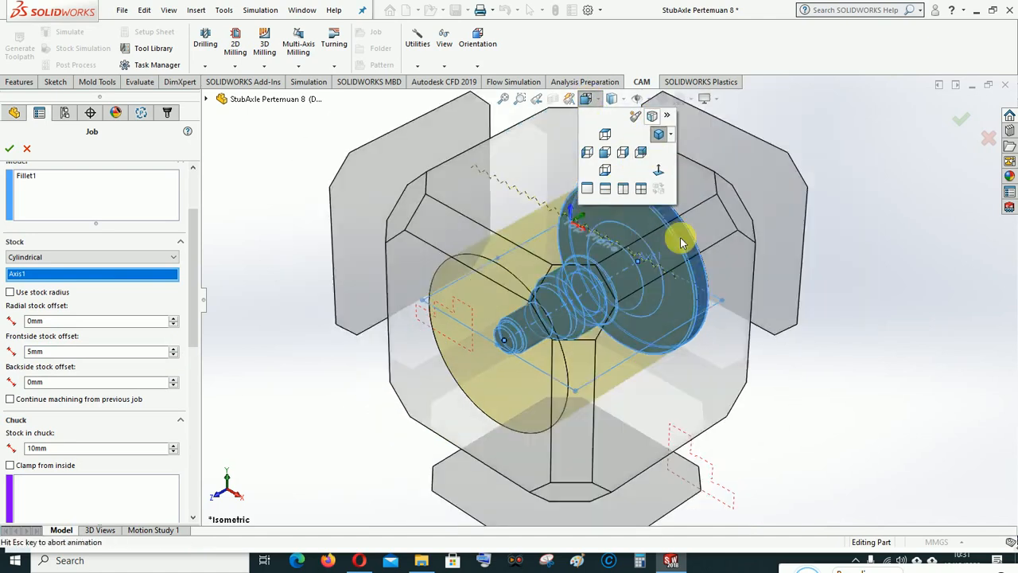
{"action": "left_click", "coordinate": [571, 386]}
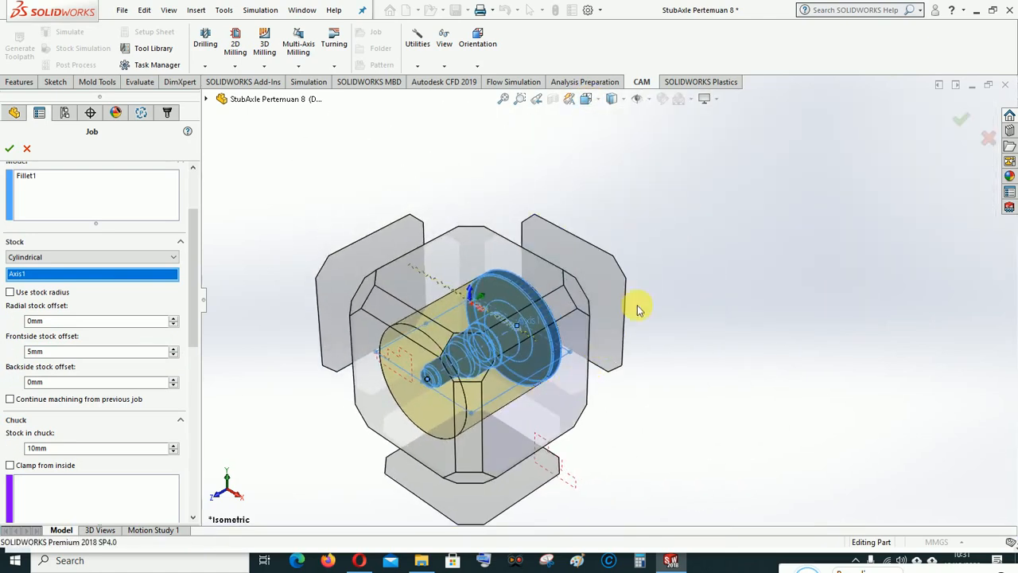
{"action": "left_click", "coordinate": [587, 100]}
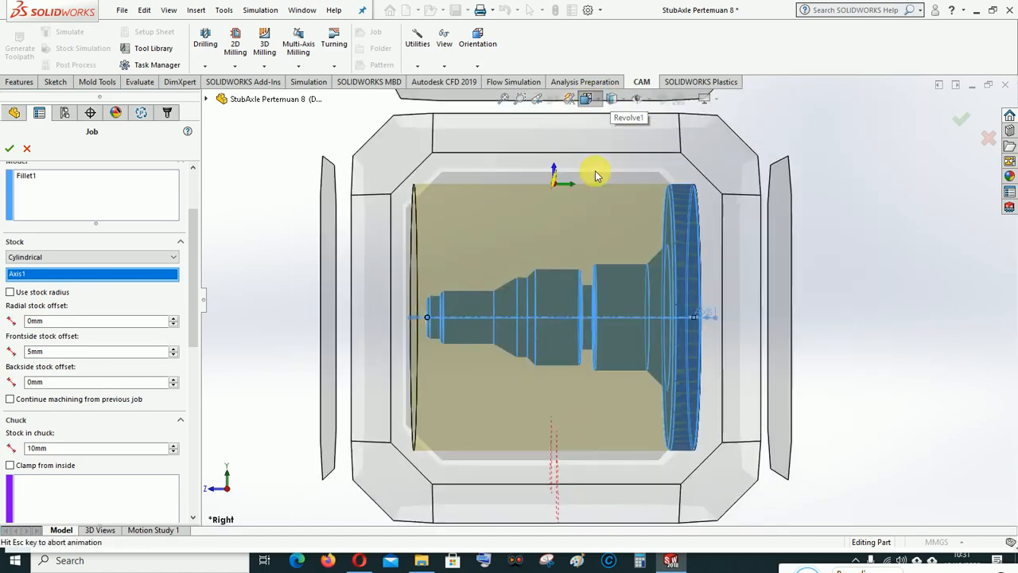
{"action": "left_click", "coordinate": [490, 243]}
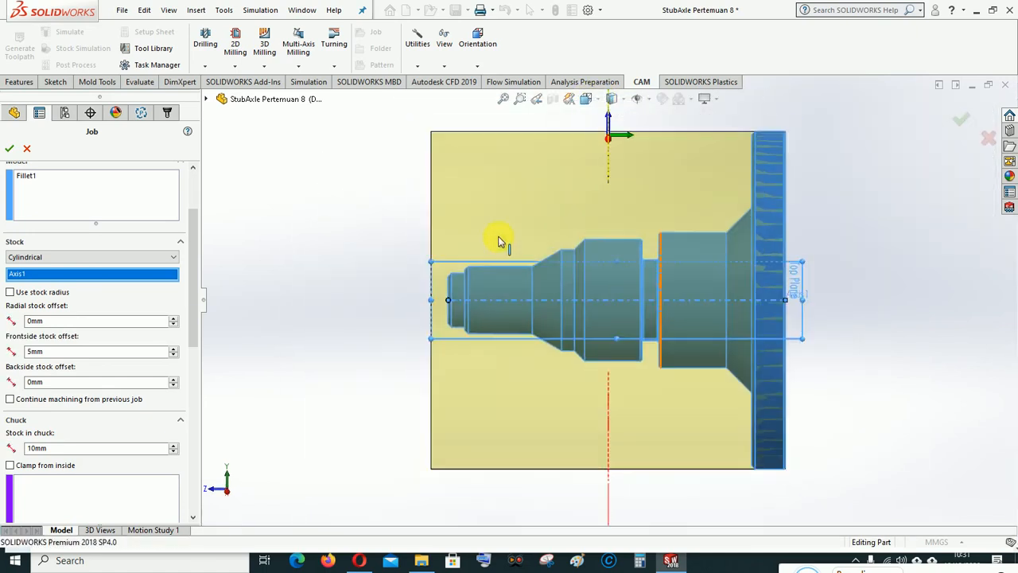
{"action": "left_click", "coordinate": [586, 100]}
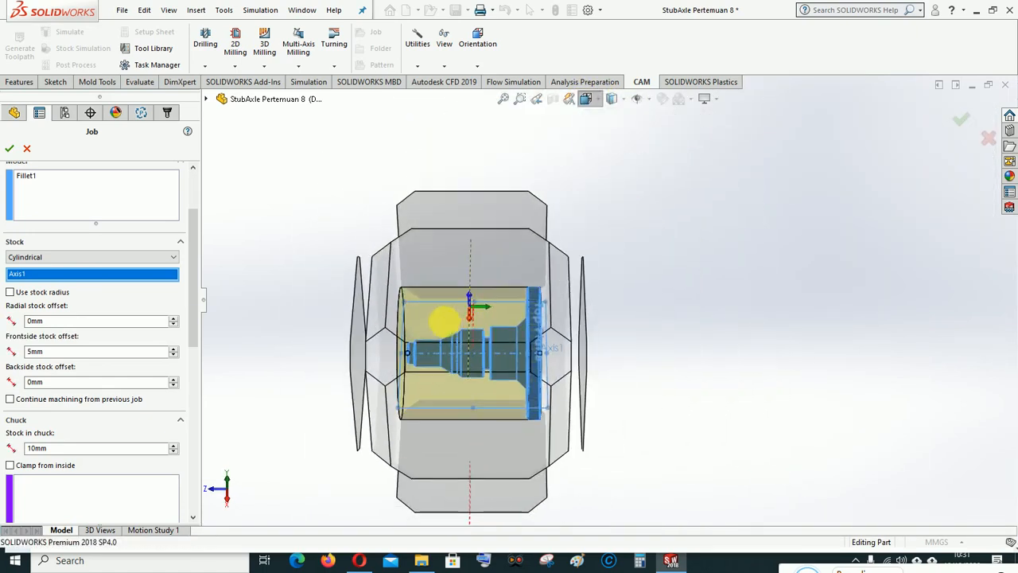
{"action": "left_click", "coordinate": [446, 317]}
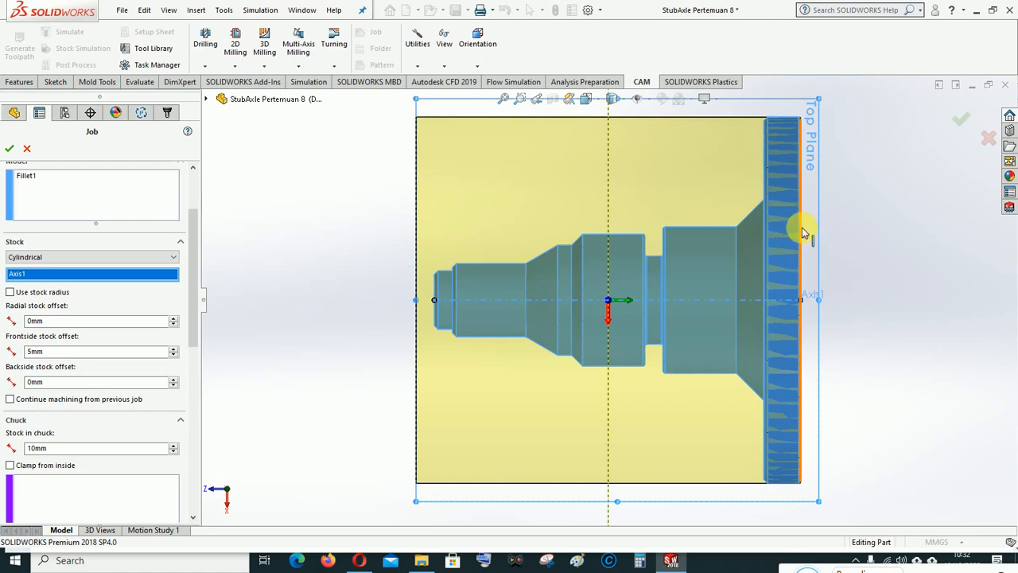
Step: Try a backside stock offset of 15 mm on the cylindrical stock
{"action": "left_click", "coordinate": [35, 382]}
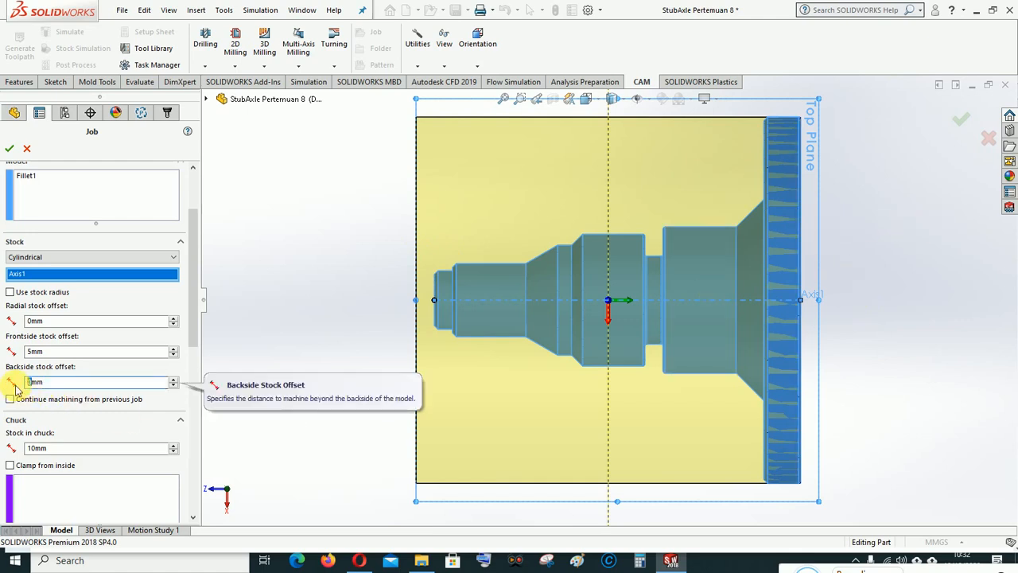
{"action": "type", "text": "15"}
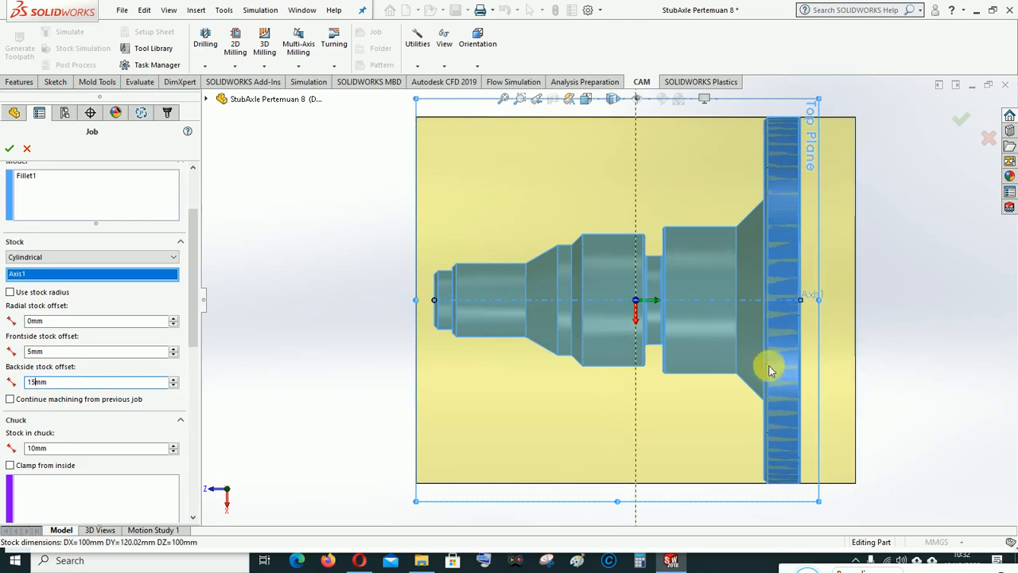
{"action": "scroll", "coordinate": [618, 270], "scroll_direction": "up", "scroll_amount": 1}
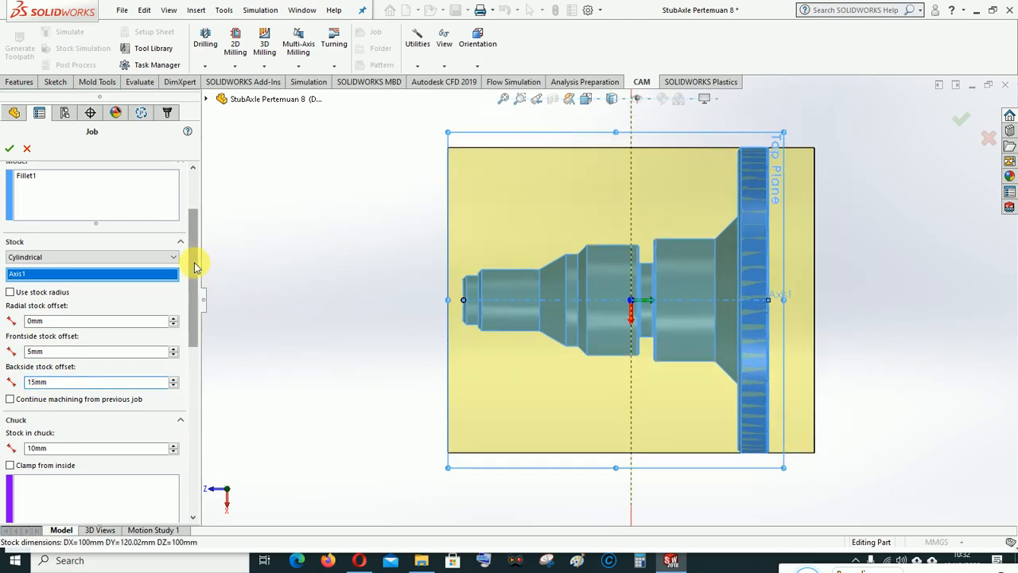
Step: Set the backside stock offset to 20 mm
{"action": "left_click_drag", "start_coordinate": [194, 267], "coordinate": [204, 318]}
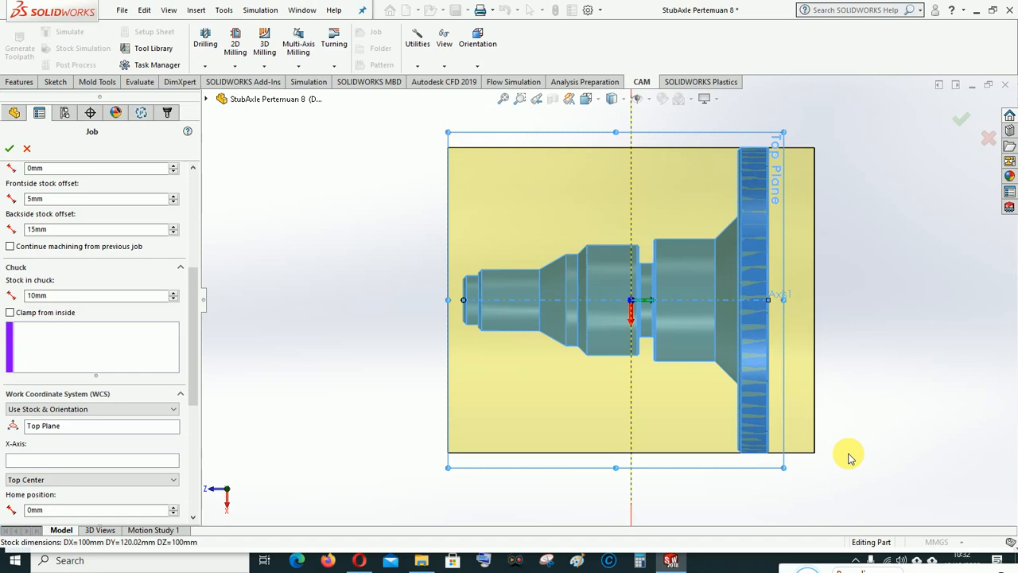
{"action": "left_click", "coordinate": [36, 230]}
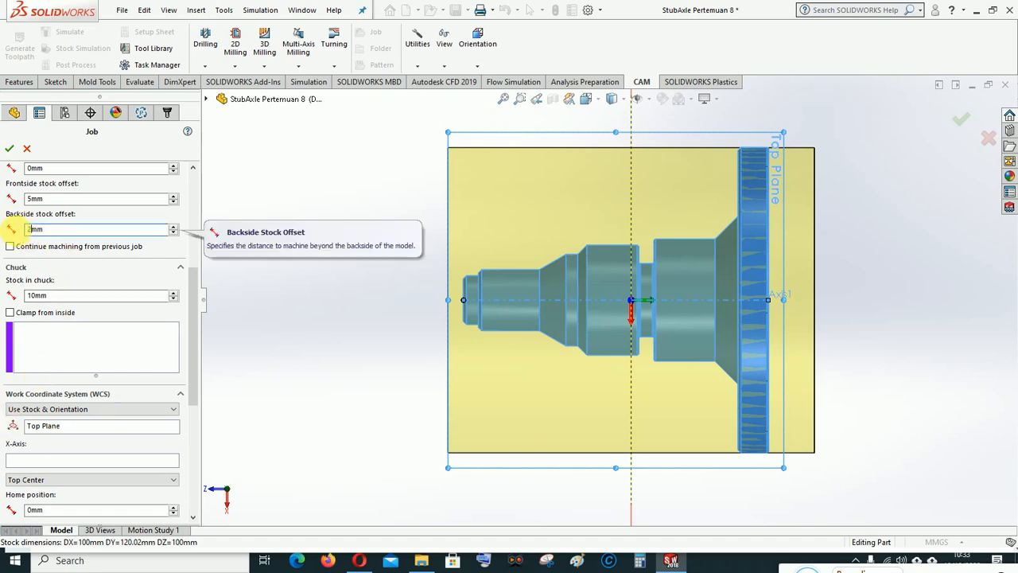
{"action": "type", "text": "20"}
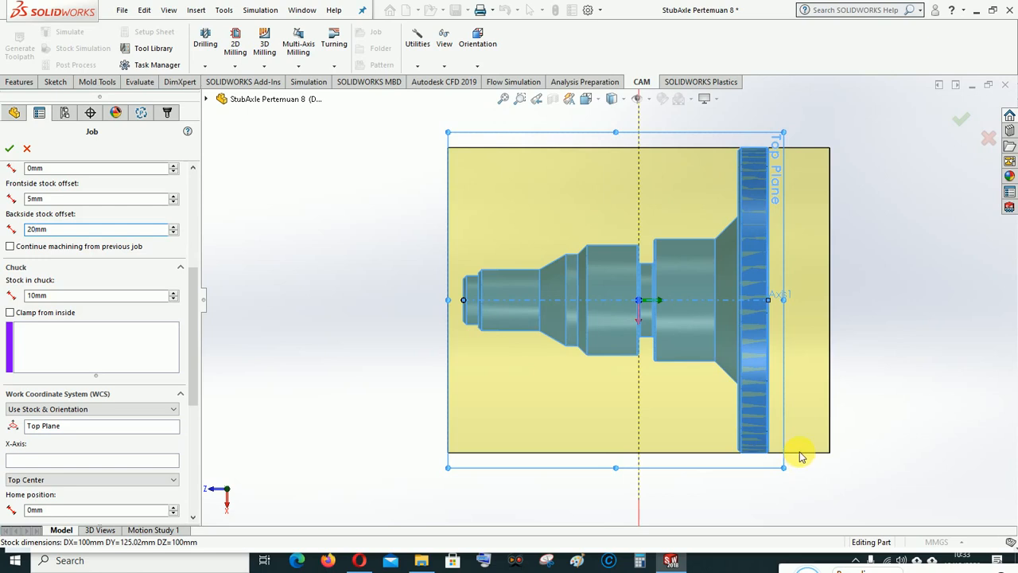
Step: Orient the work coordinate system to the axle's small end face instead of the Top Plane, and check it from the side
{"action": "left_click_drag", "start_coordinate": [189, 337], "coordinate": [186, 367]}
{"action": "left_click", "coordinate": [587, 98]}
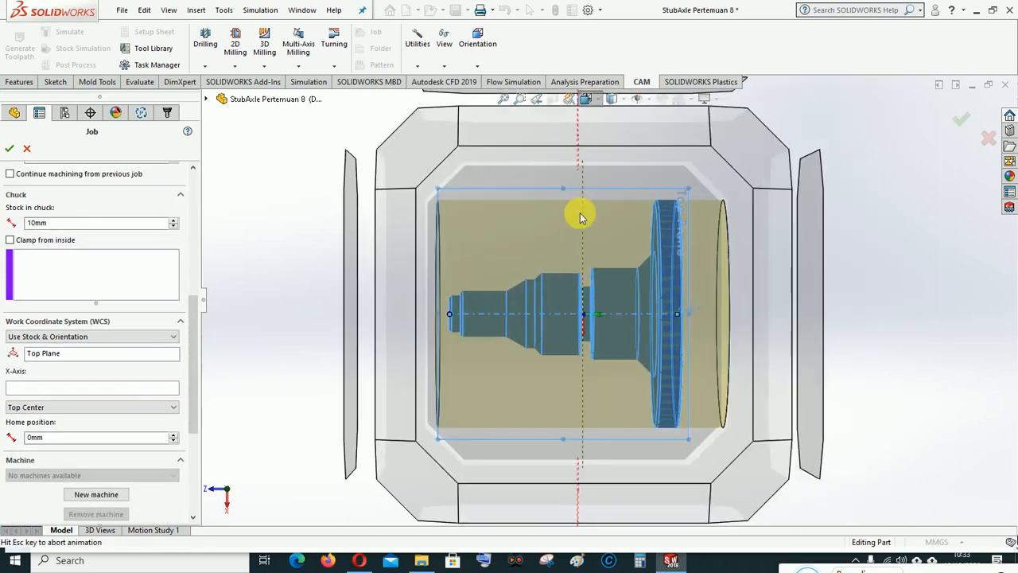
{"action": "left_click", "coordinate": [659, 137]}
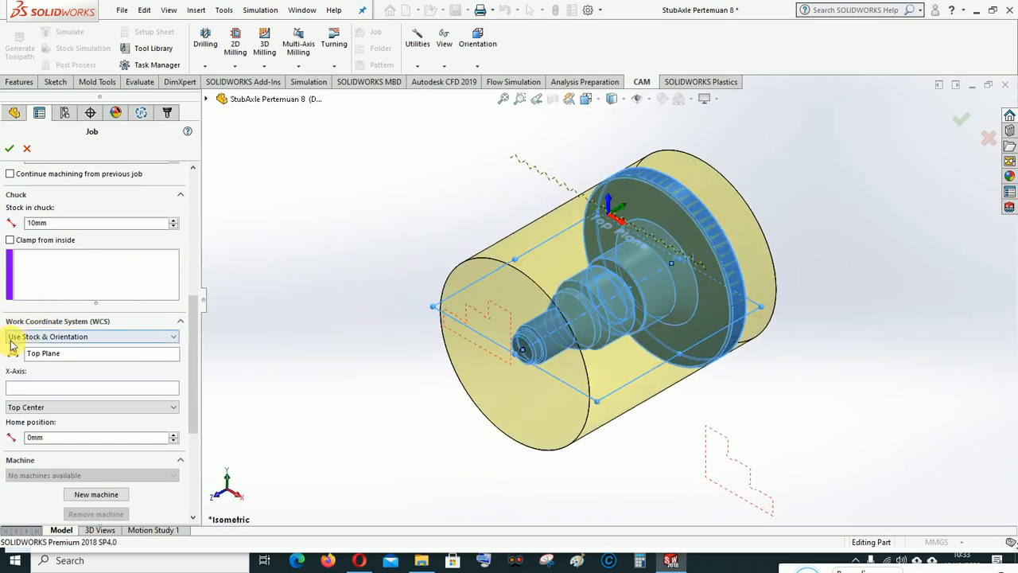
{"action": "mouse_move", "coordinate": [28, 341]}
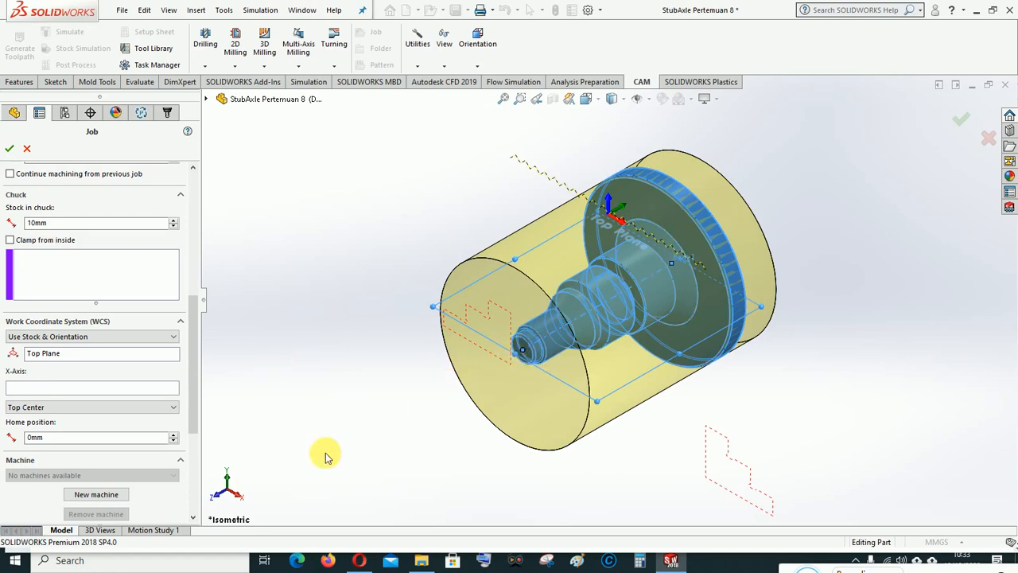
{"action": "left_click", "coordinate": [72, 354]}
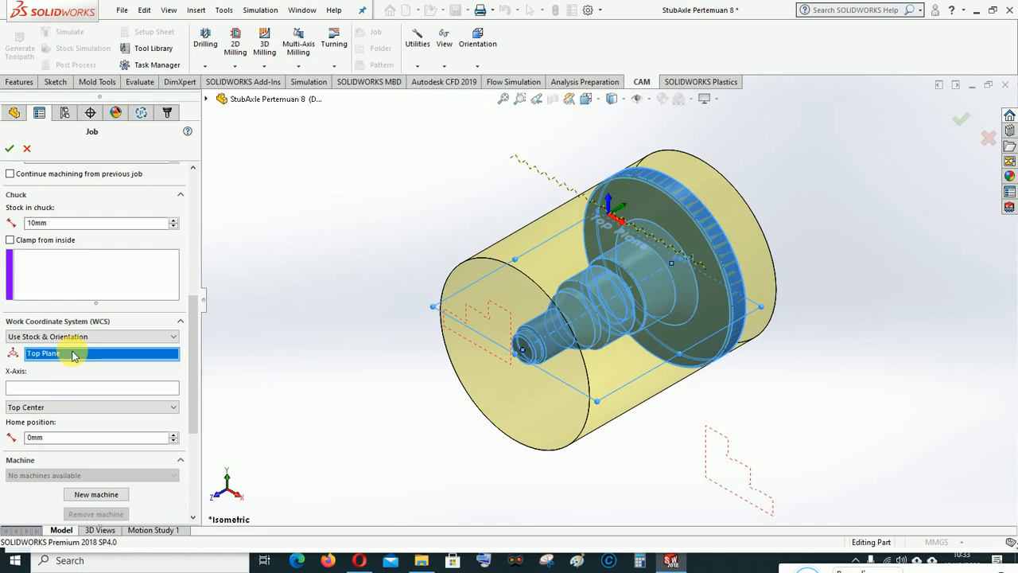
{"action": "left_click", "coordinate": [521, 350]}
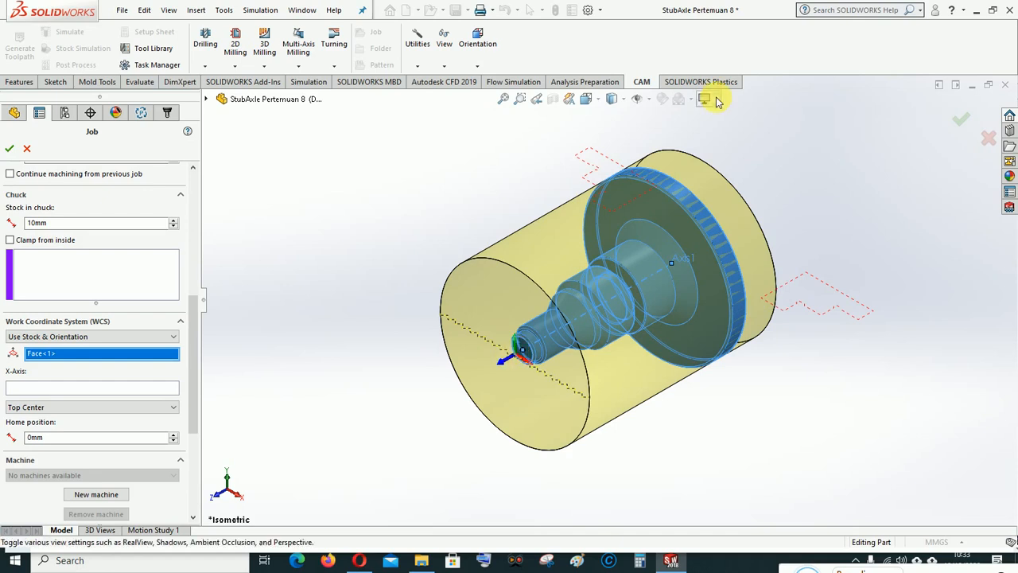
{"action": "left_click", "coordinate": [586, 98]}
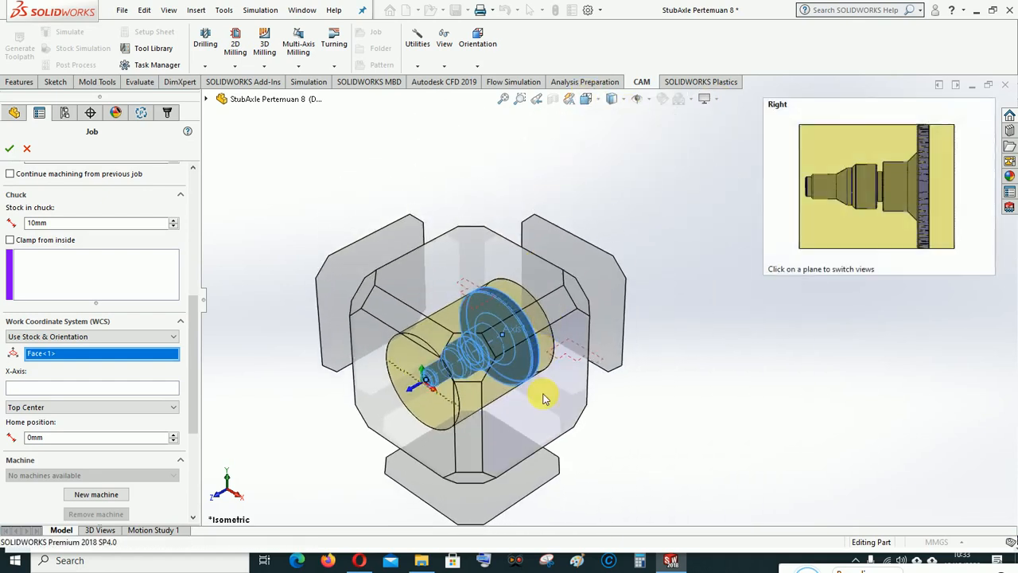
{"action": "left_click", "coordinate": [543, 398]}
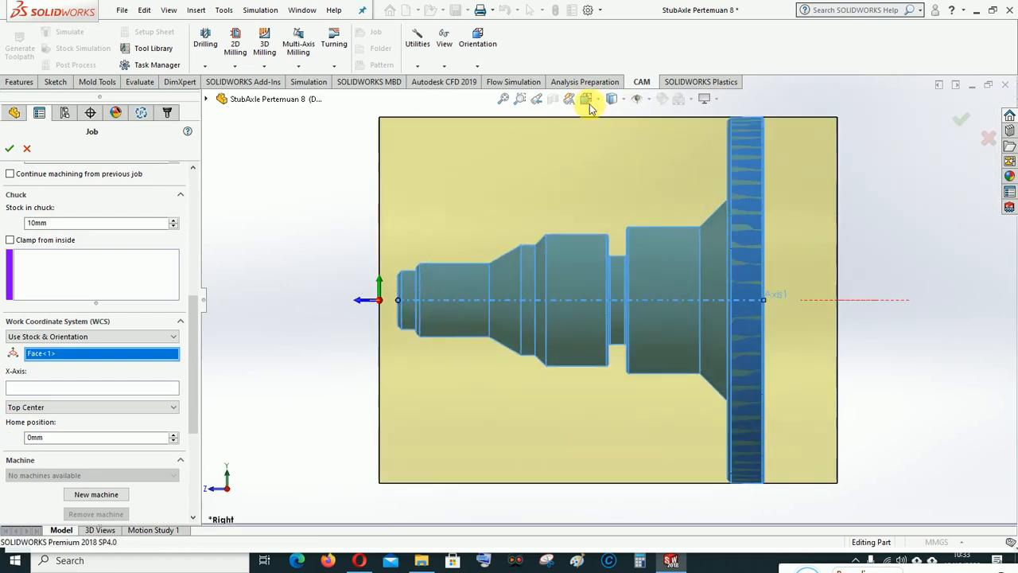
Step: Set the post-processing program name to 1006 and complete the turning job setup
{"action": "left_click", "coordinate": [586, 98]}
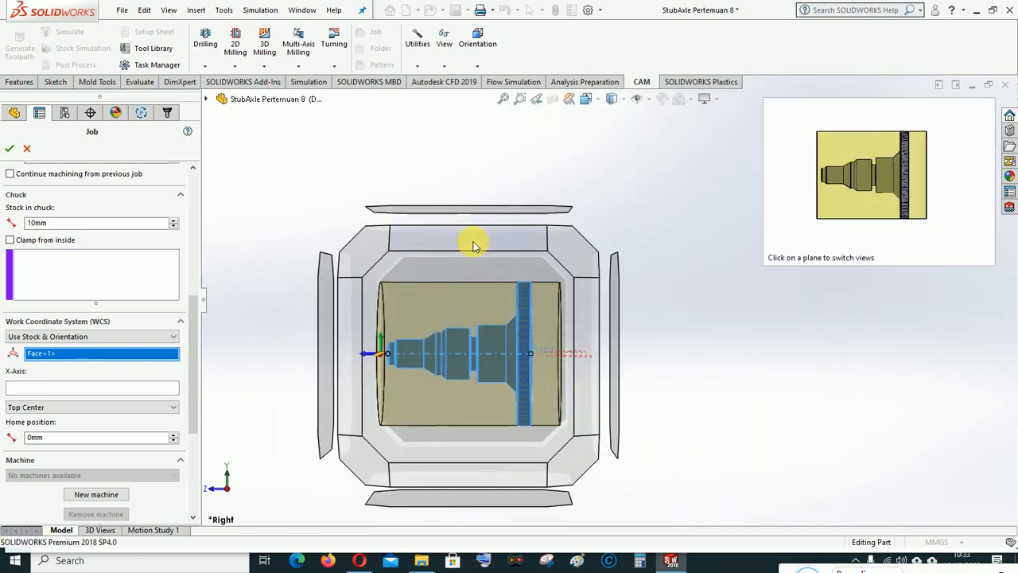
{"action": "left_click", "coordinate": [474, 245]}
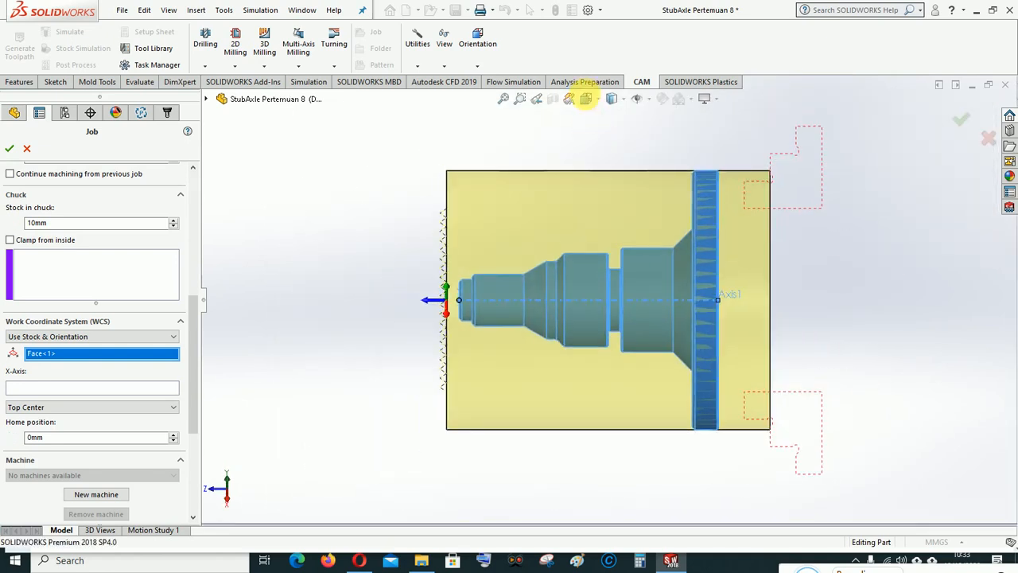
{"action": "left_click", "coordinate": [586, 98]}
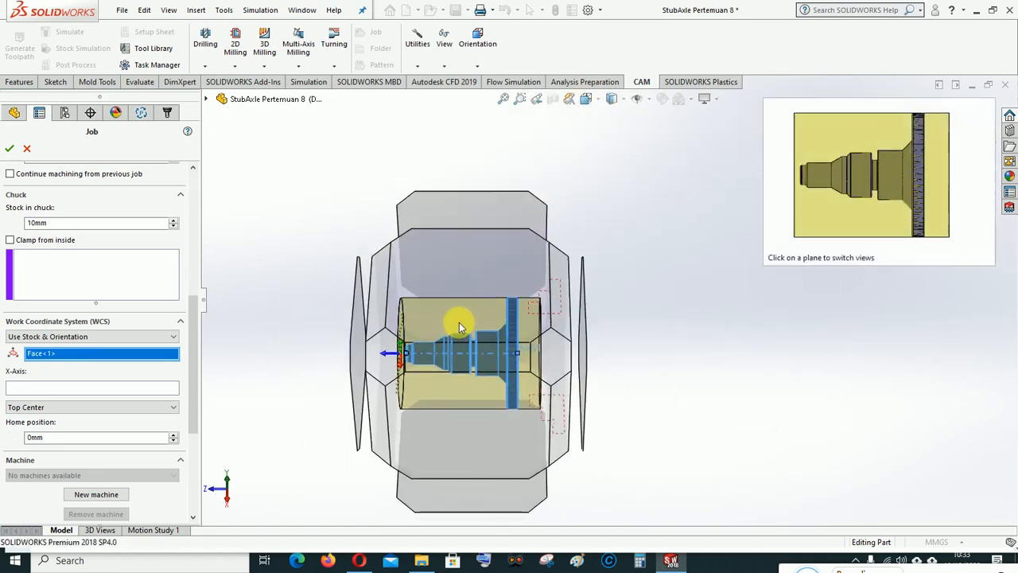
{"action": "left_click", "coordinate": [459, 323]}
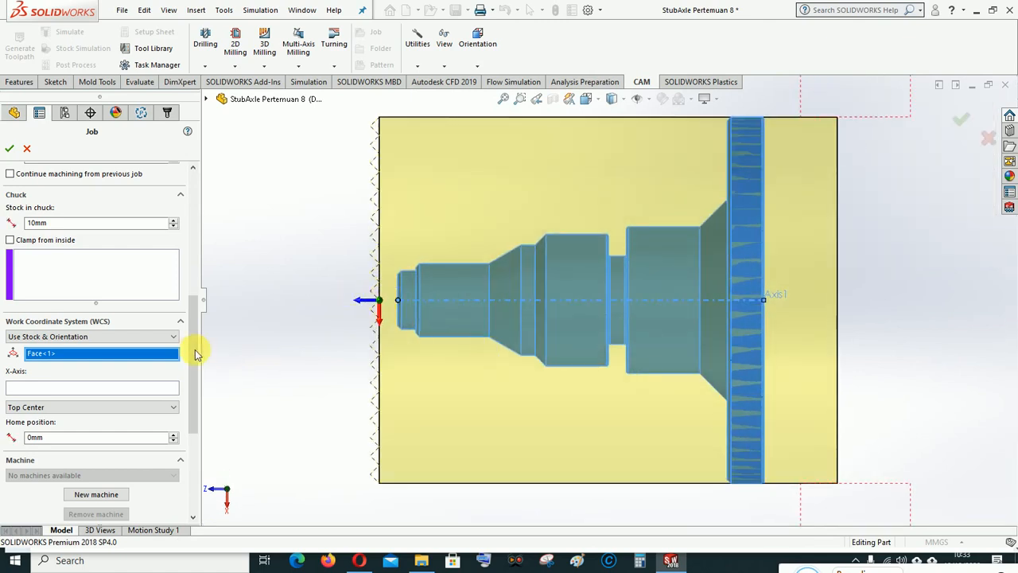
{"action": "left_click_drag", "start_coordinate": [194, 345], "coordinate": [186, 439]}
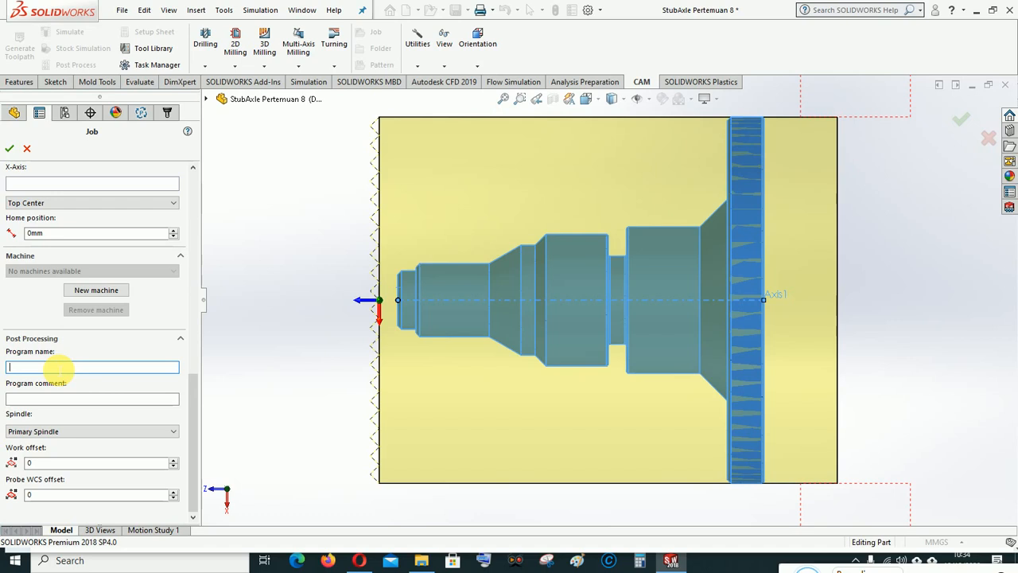
{"action": "type", "text": "1006"}
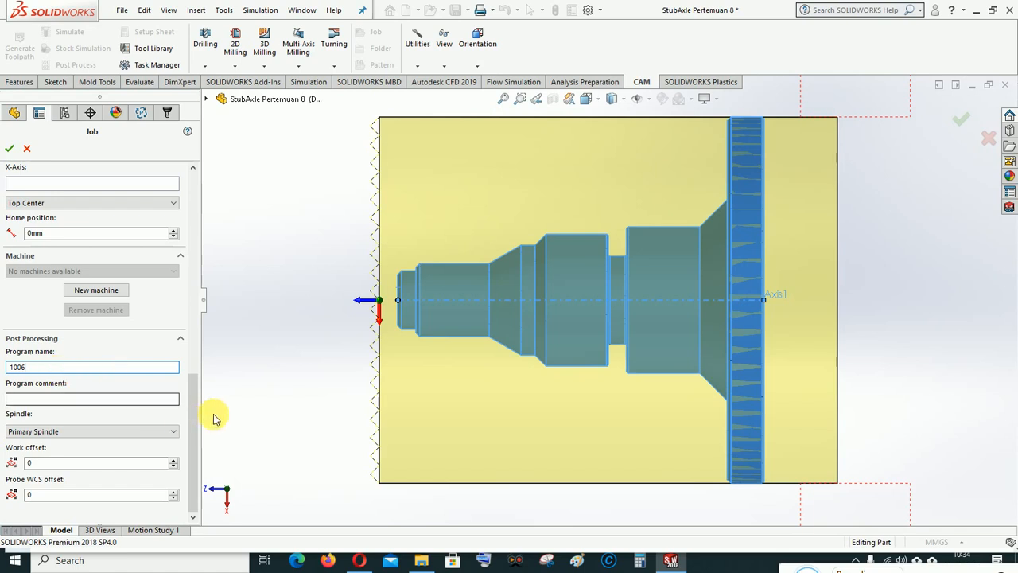
{"action": "left_click_drag", "start_coordinate": [191, 422], "coordinate": [209, 196]}
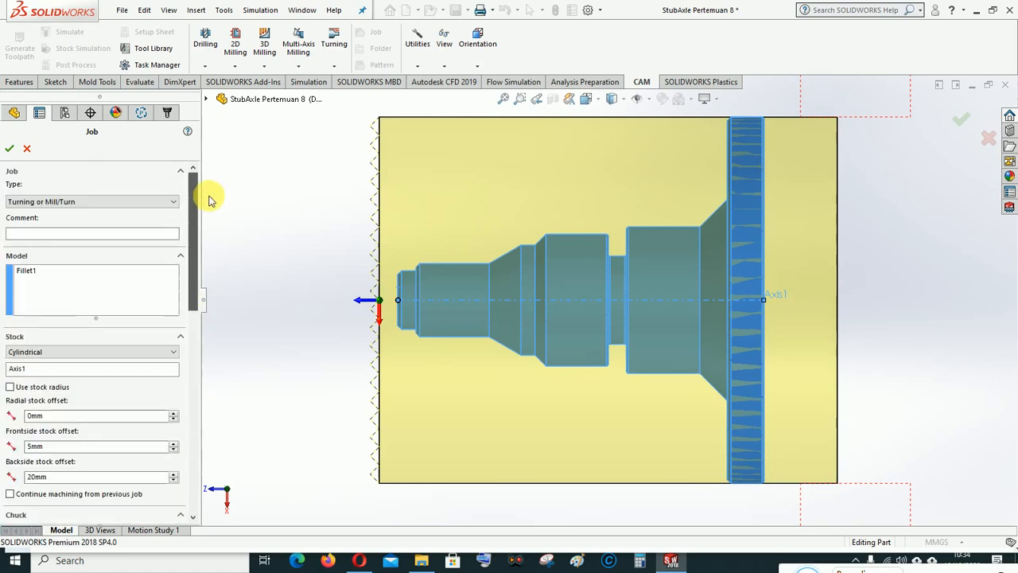
{"action": "left_click", "coordinate": [10, 150]}
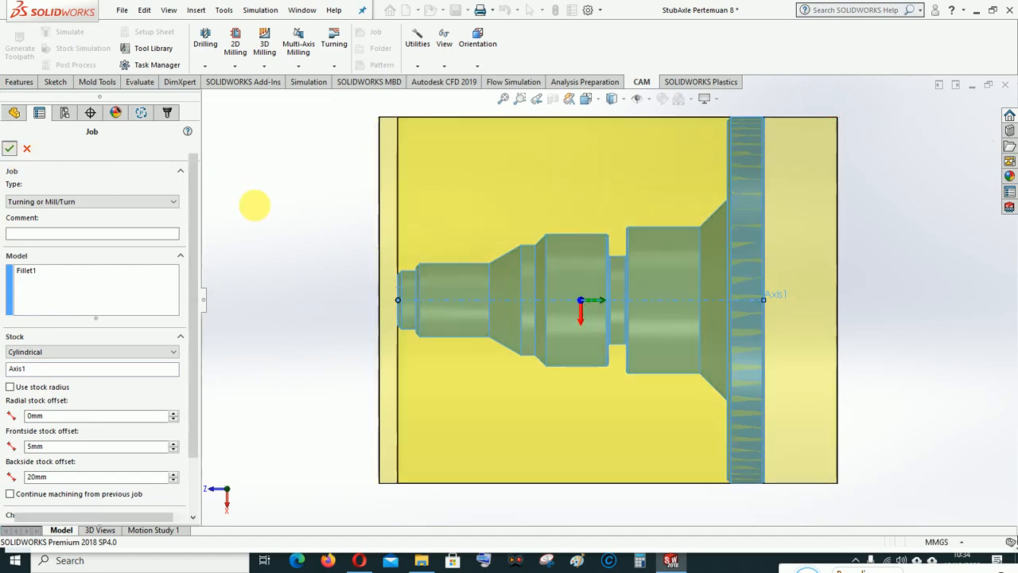
Step: Add a Turning Face operation to the job and start a new turning tool for it, with the axle in isometric view
{"action": "left_click", "coordinate": [588, 100]}
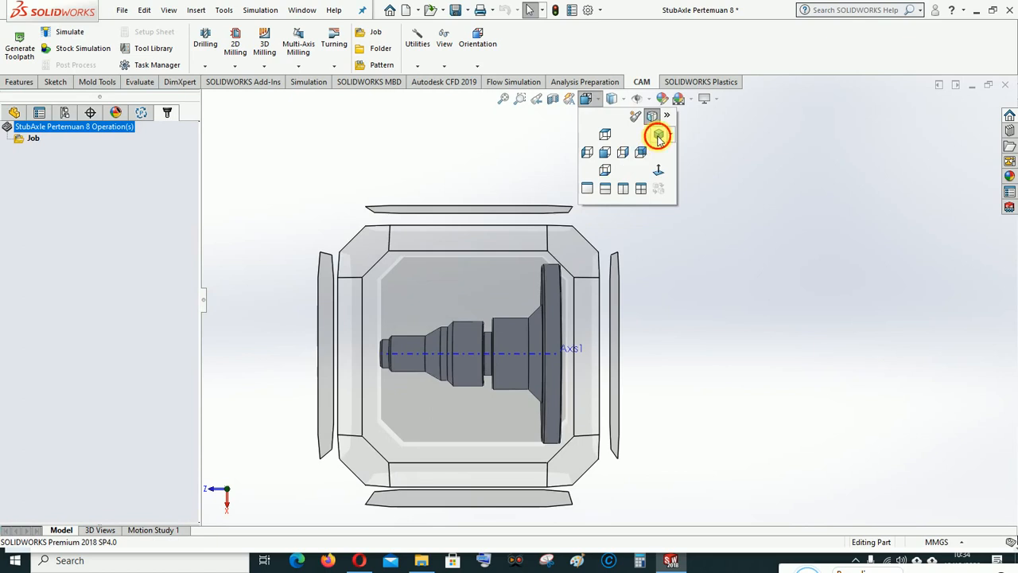
{"action": "left_click", "coordinate": [658, 134]}
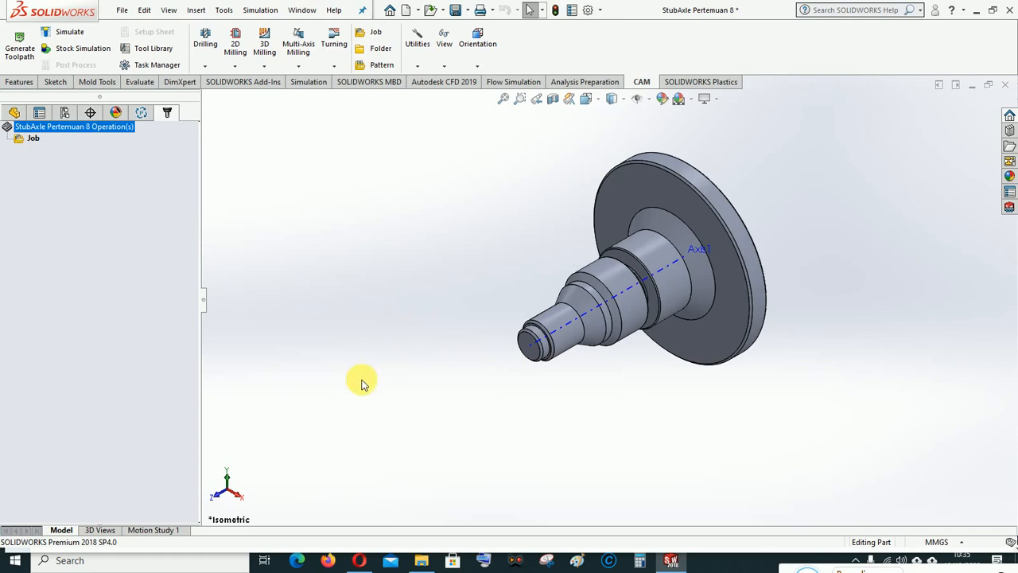
{"action": "left_click", "coordinate": [335, 71]}
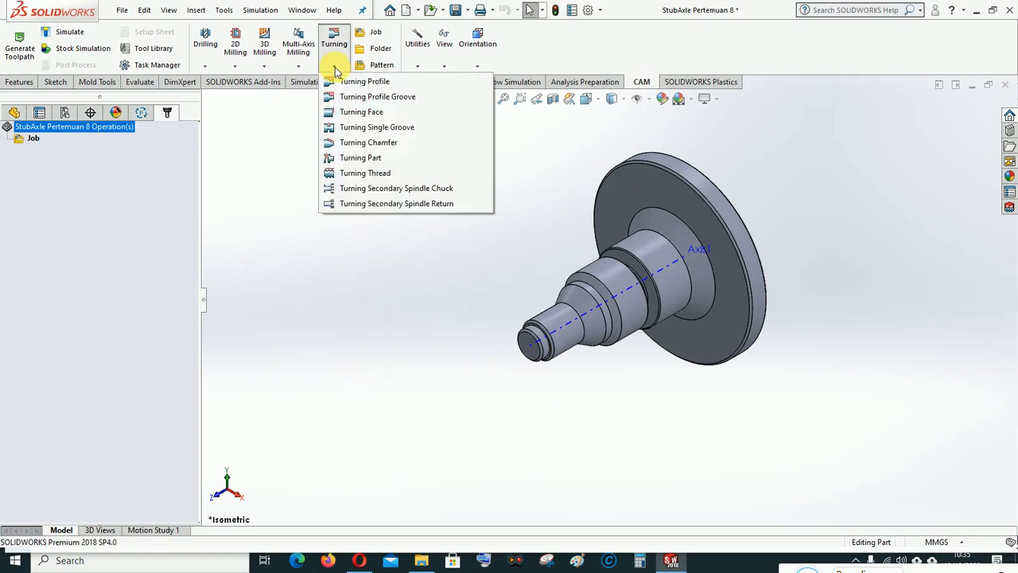
{"action": "left_click", "coordinate": [358, 116]}
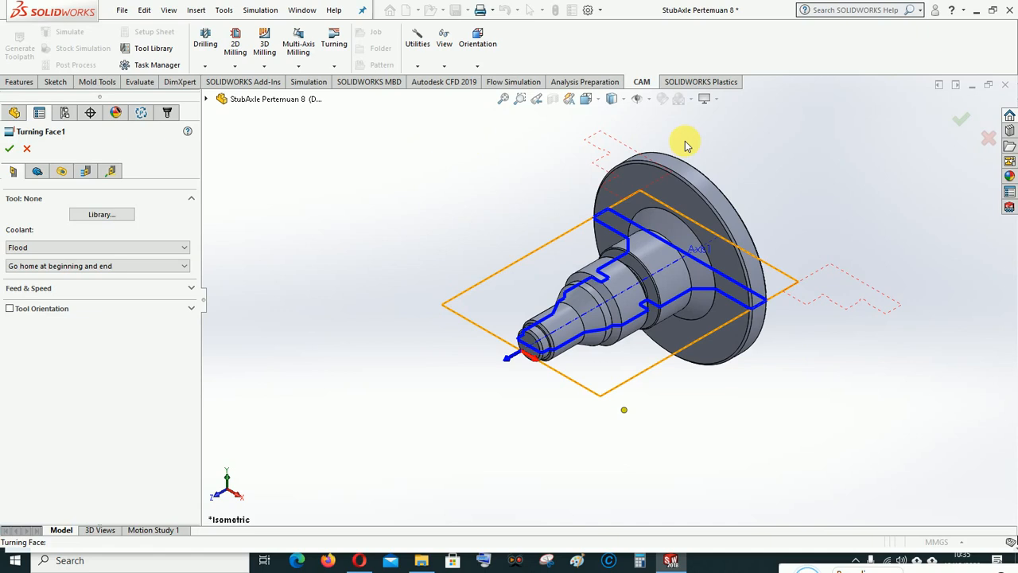
{"action": "left_click", "coordinate": [107, 215]}
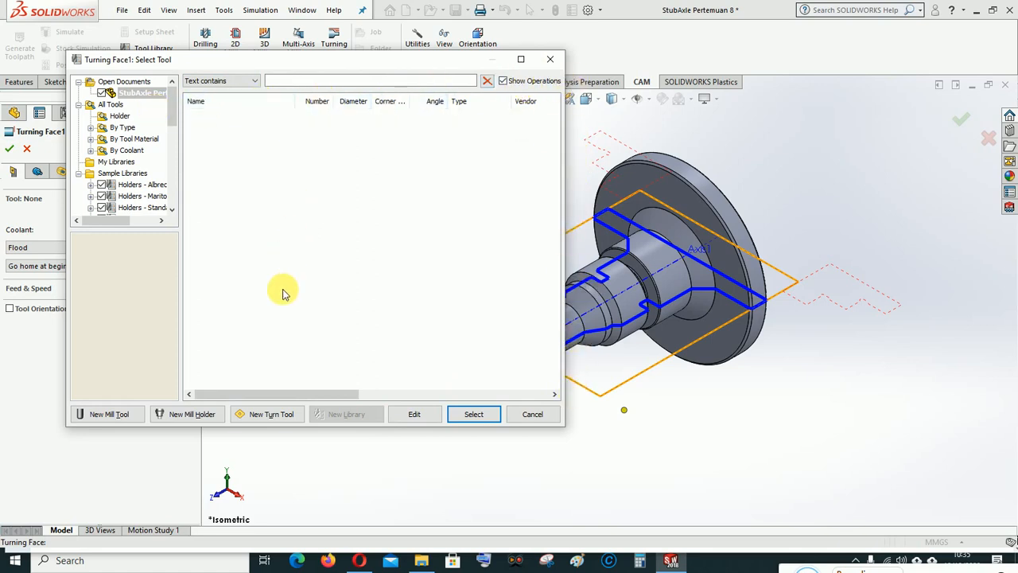
{"action": "left_click", "coordinate": [266, 416]}
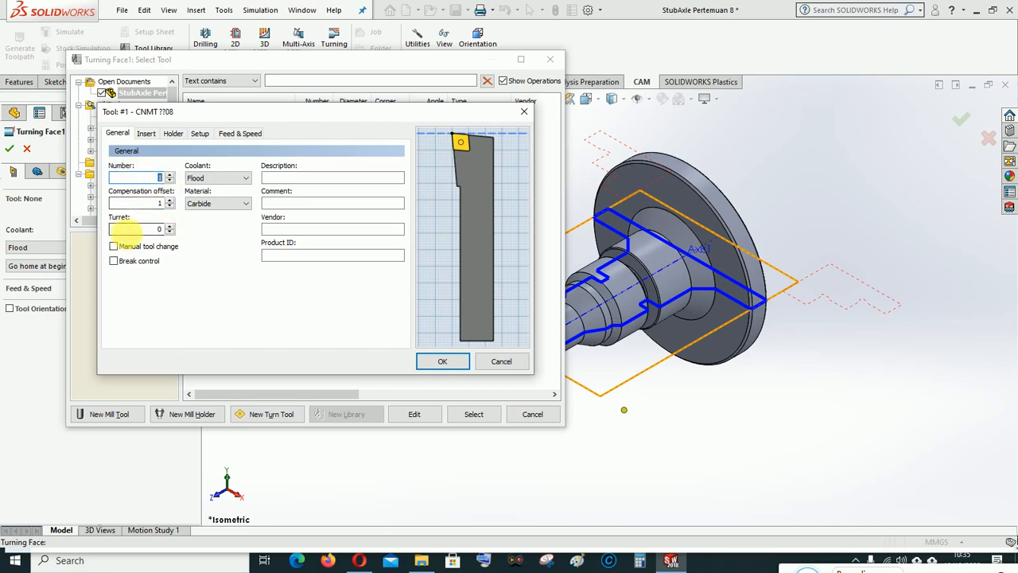
Step: Examine the new turning tool's insert shape and dimensions, and its holder style and dimensions, up close in the preview
{"action": "left_click", "coordinate": [147, 135]}
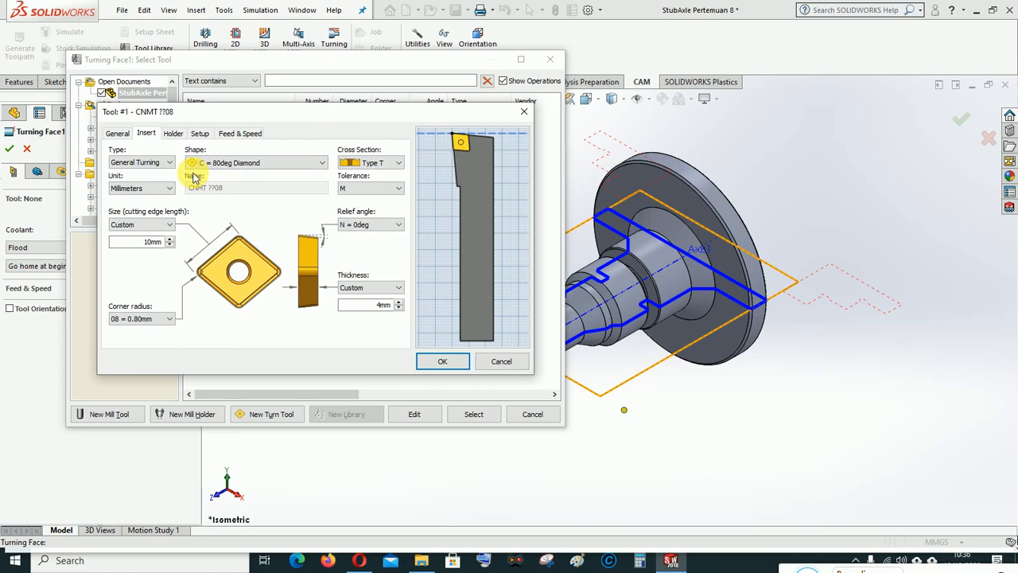
{"action": "scroll", "coordinate": [442, 138], "scroll_direction": "up", "scroll_amount": 5}
{"action": "scroll", "coordinate": [425, 209], "scroll_direction": "down", "scroll_amount": 3}
{"action": "scroll", "coordinate": [487, 196], "scroll_direction": "up", "scroll_amount": 3}
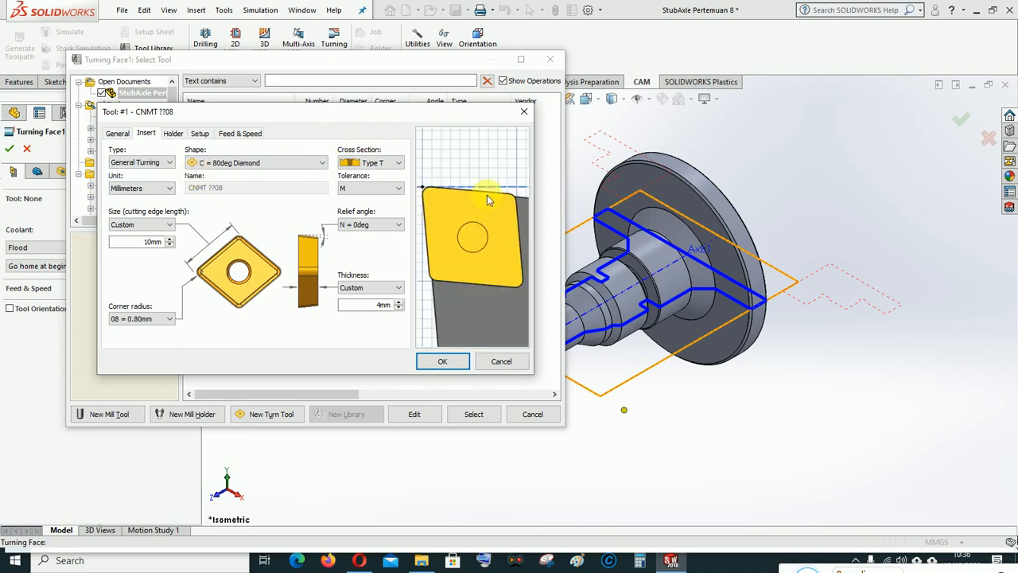
{"action": "scroll", "coordinate": [485, 196], "scroll_direction": "down", "scroll_amount": 4}
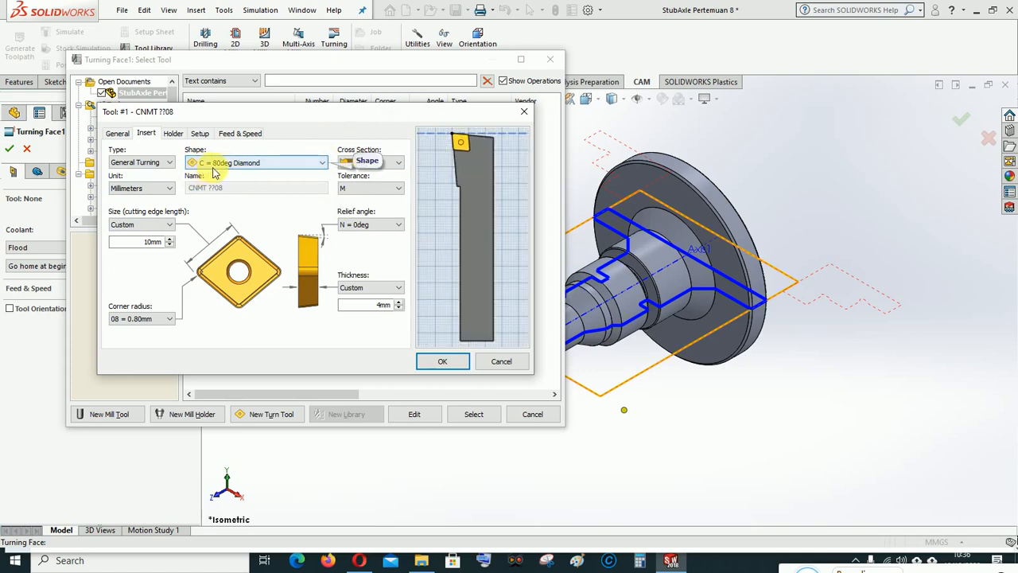
{"action": "left_click", "coordinate": [174, 134]}
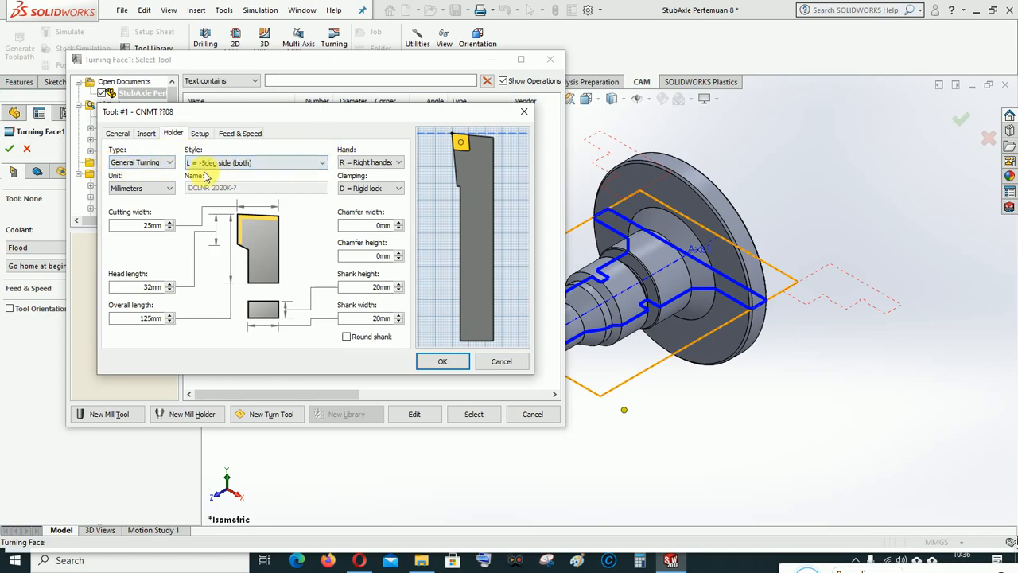
{"action": "left_click", "coordinate": [193, 163]}
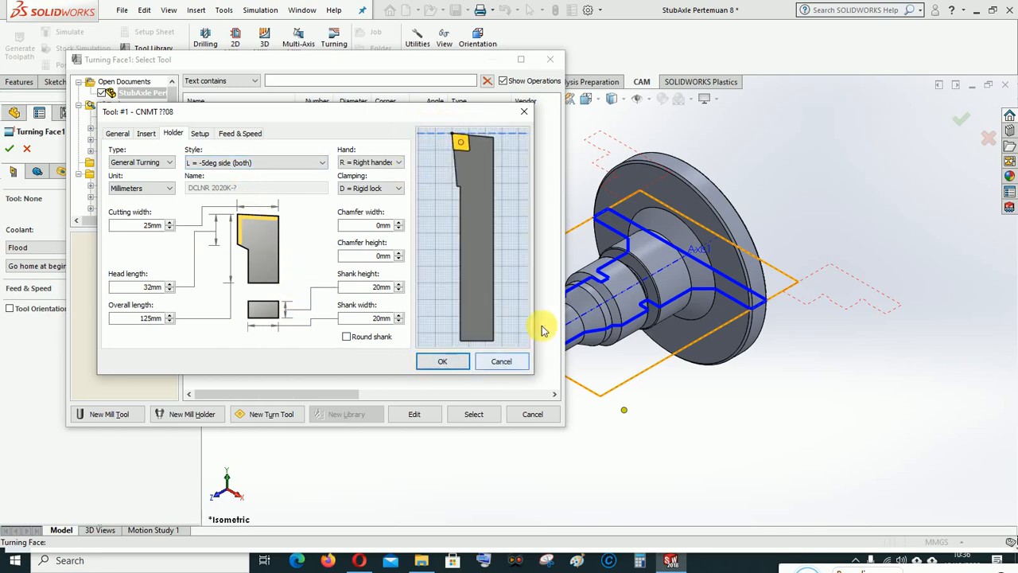
{"action": "scroll", "coordinate": [450, 139], "scroll_direction": "up", "scroll_amount": 5}
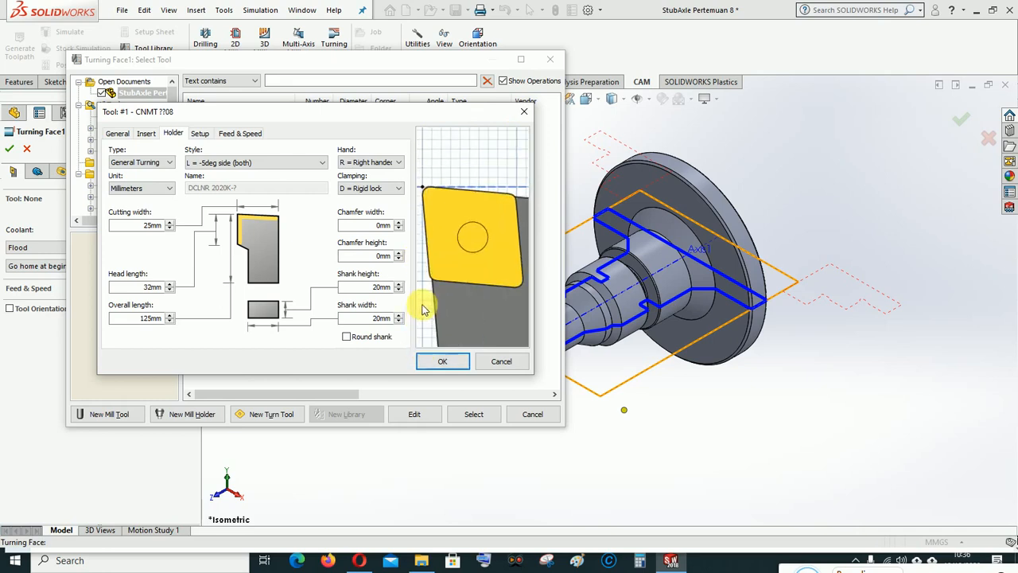
{"action": "scroll", "coordinate": [474, 284], "scroll_direction": "down", "scroll_amount": 5}
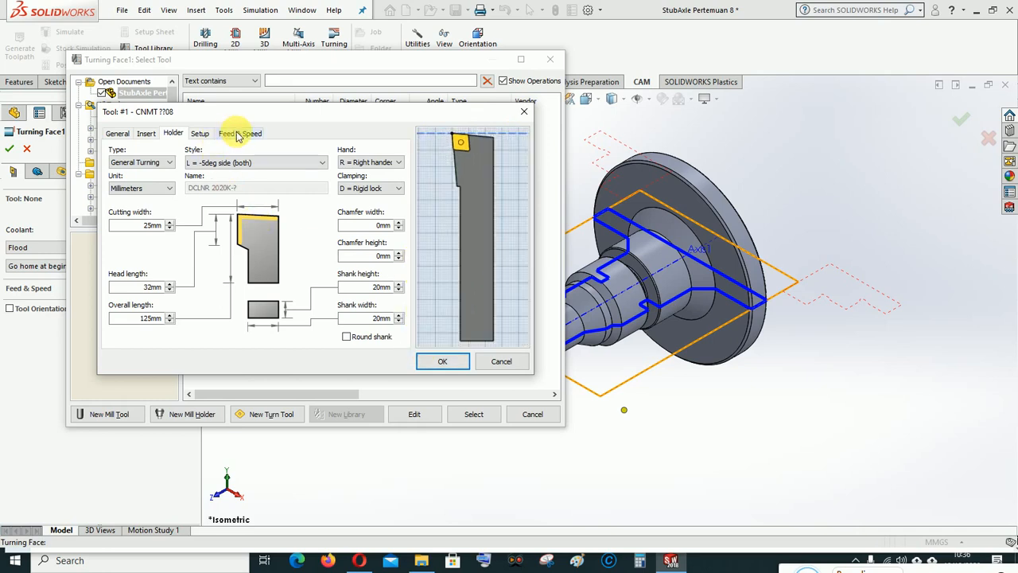
Step: Set the turning tool's cutting feedrate to 60 mm/min
{"action": "left_click", "coordinate": [238, 134]}
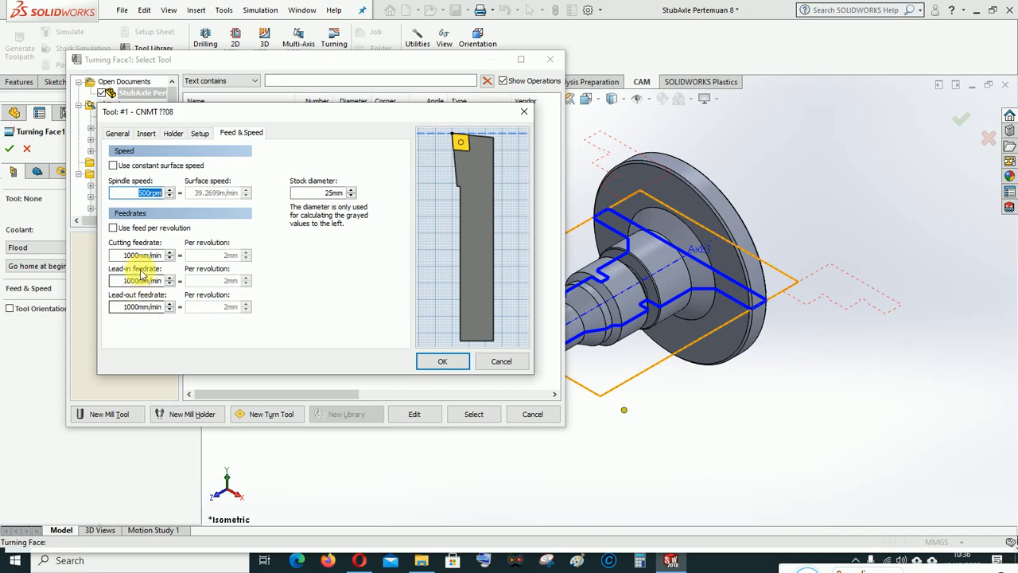
{"action": "left_click_drag", "start_coordinate": [139, 255], "coordinate": [109, 263]}
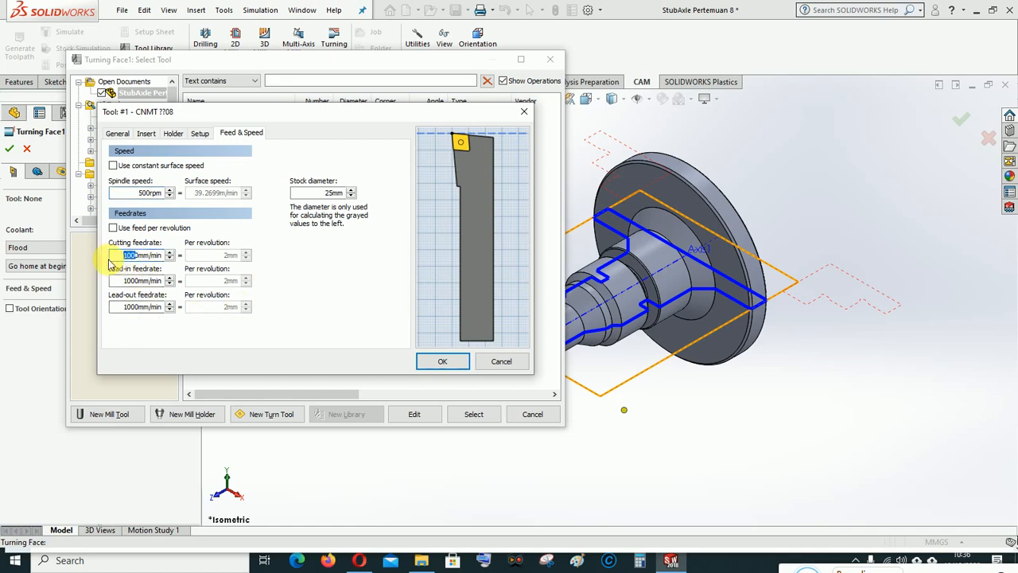
{"action": "type", "text": "60"}
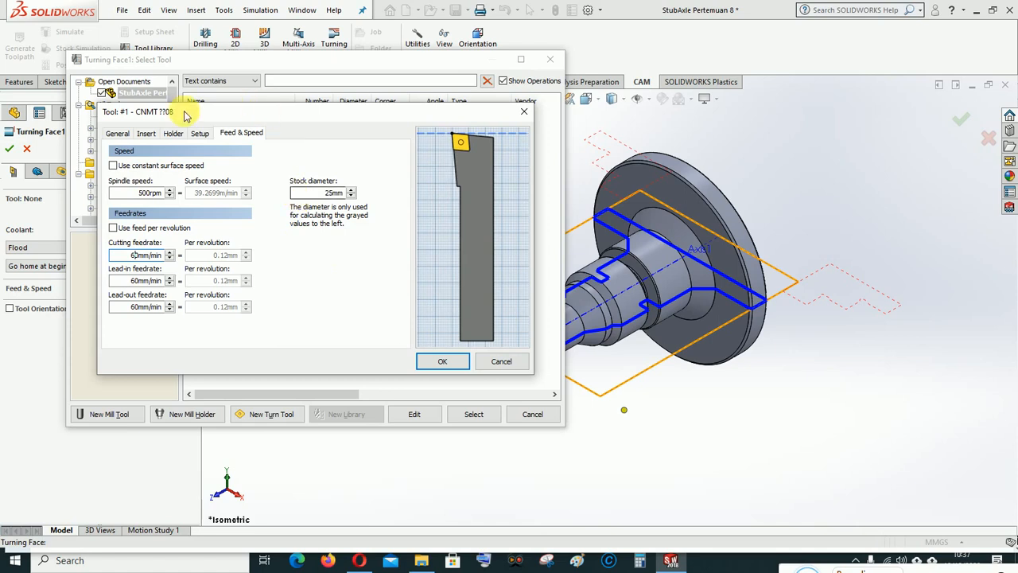
Step: Recheck the tool's holder and insert definitions, accept the tool and assign it to the facing operation
{"action": "left_click", "coordinate": [145, 134]}
{"action": "left_click", "coordinate": [174, 133]}
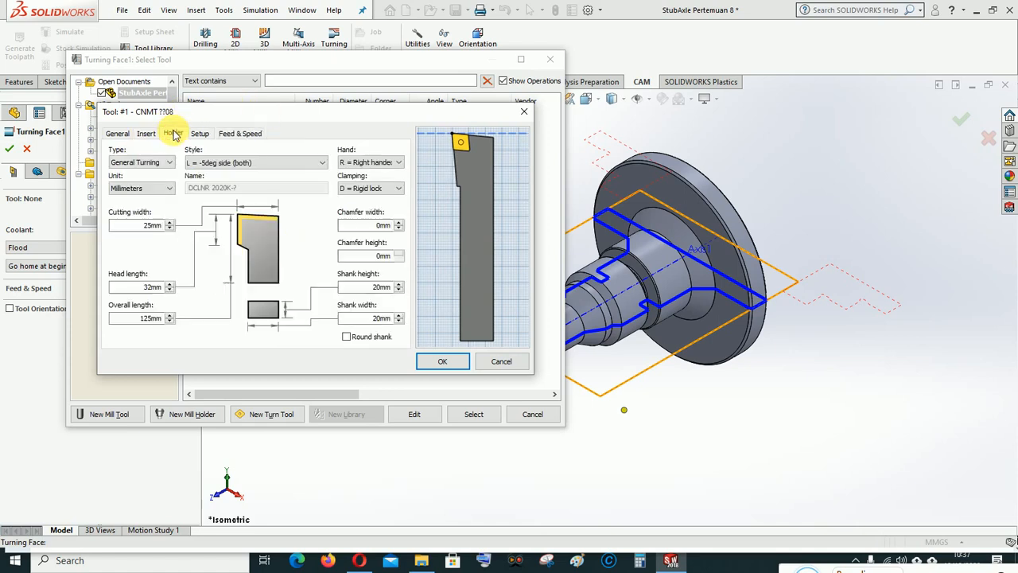
{"action": "left_click", "coordinate": [147, 134]}
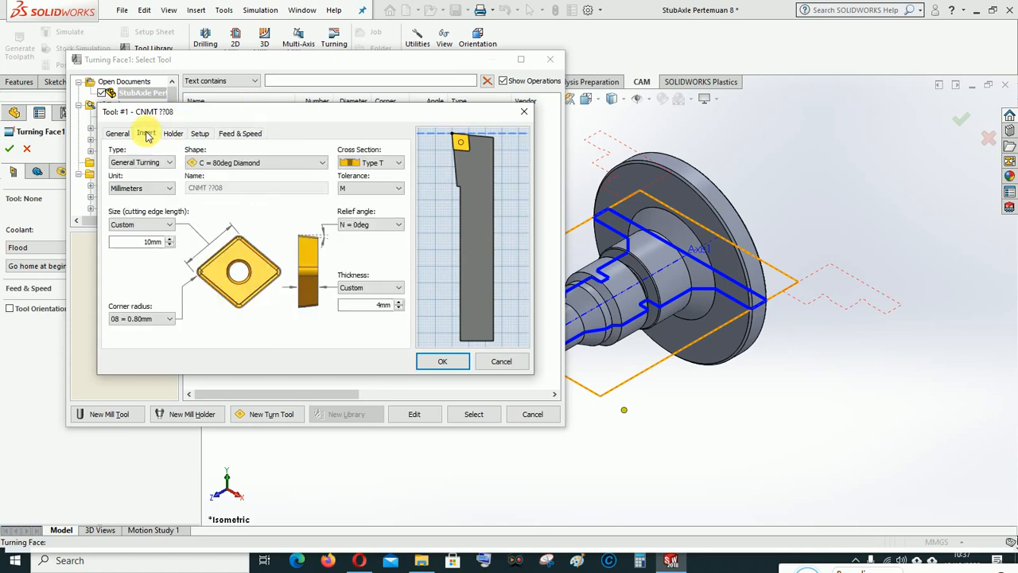
{"action": "left_click", "coordinate": [448, 361]}
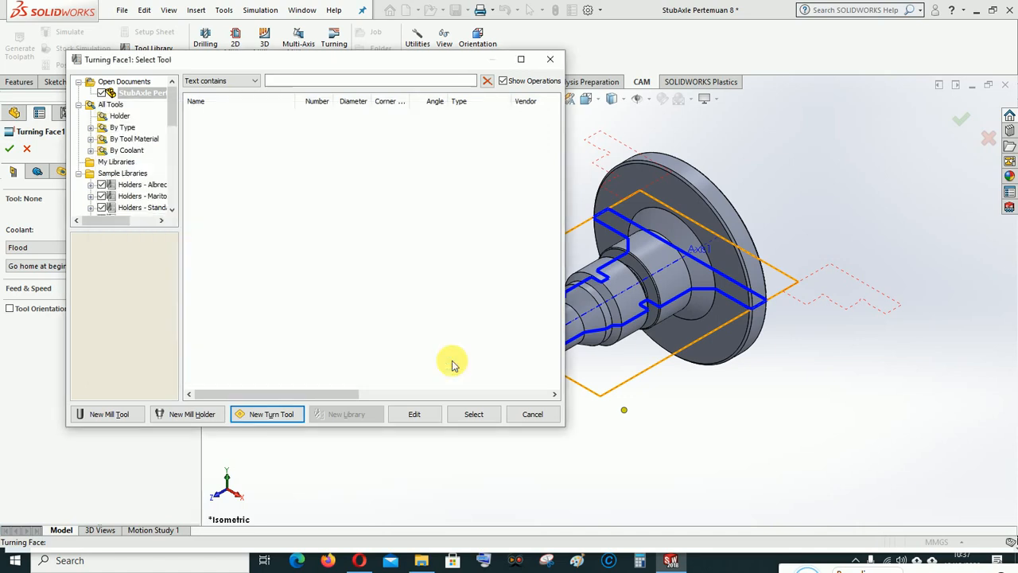
{"action": "left_click", "coordinate": [469, 412]}
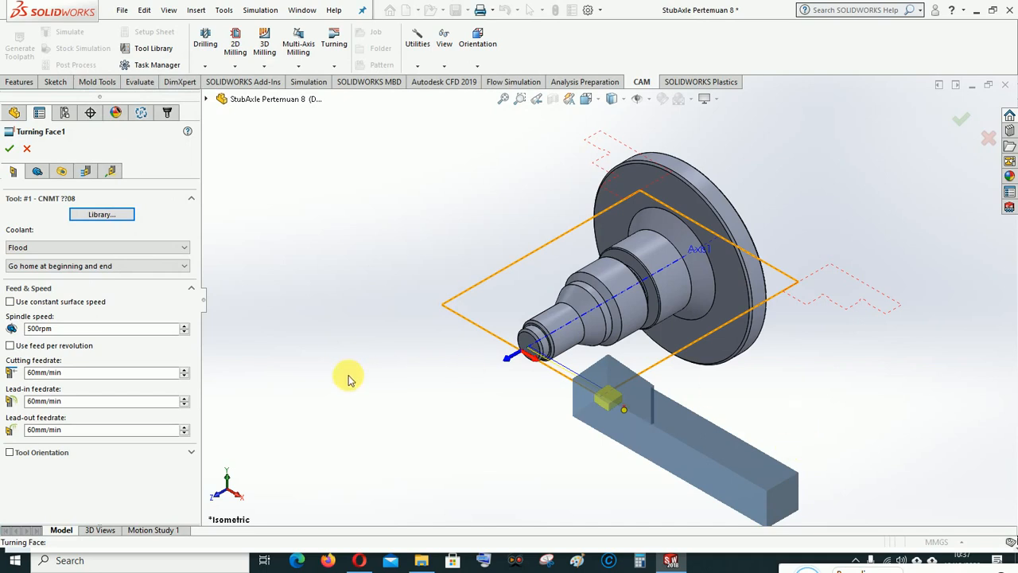
Step: Review the facing operation's geometry, radii, passes and linking settings, and accept them as they are to generate the toolpath
{"action": "left_click", "coordinate": [36, 172]}
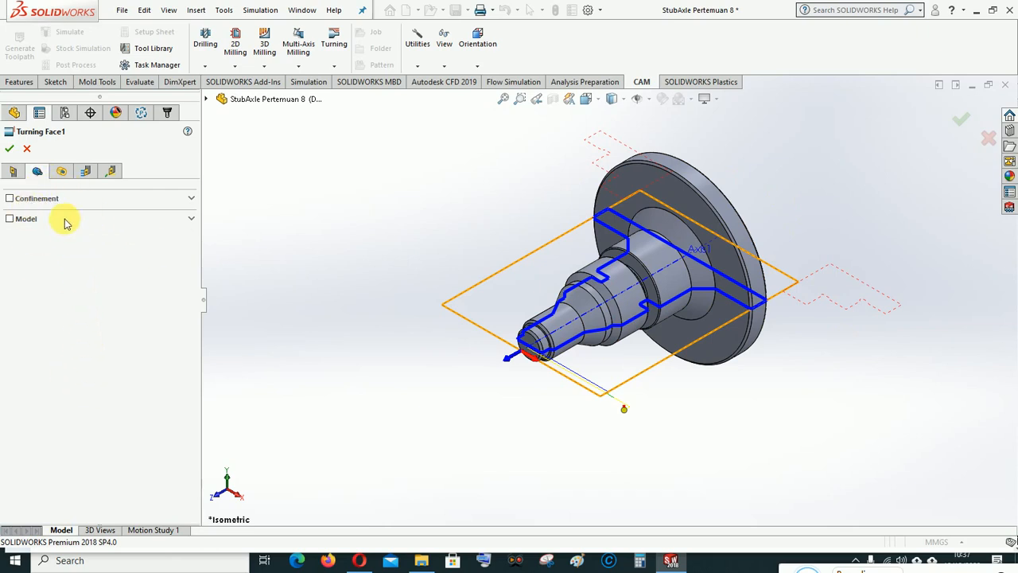
{"action": "left_click", "coordinate": [61, 172]}
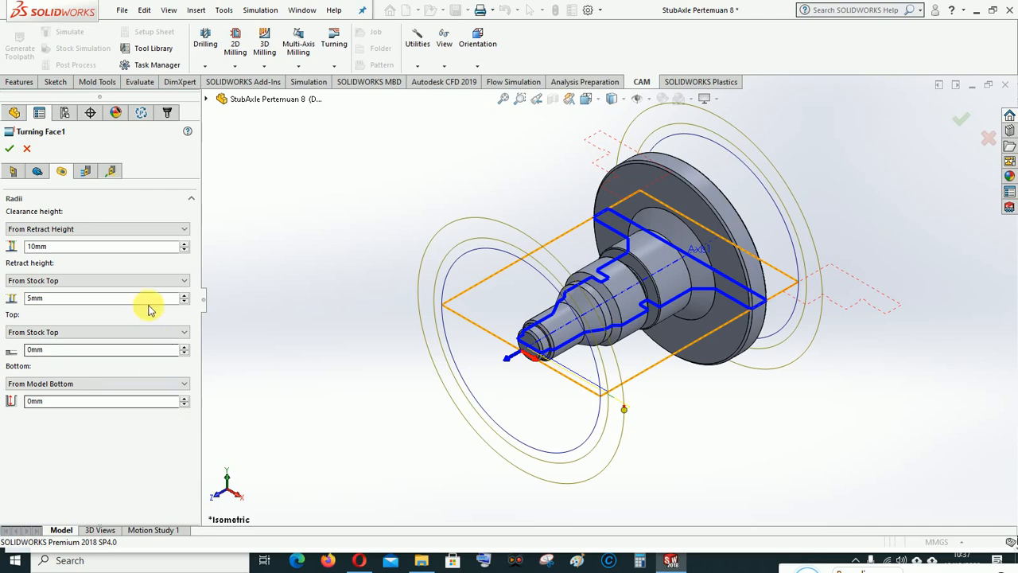
{"action": "left_click", "coordinate": [89, 171]}
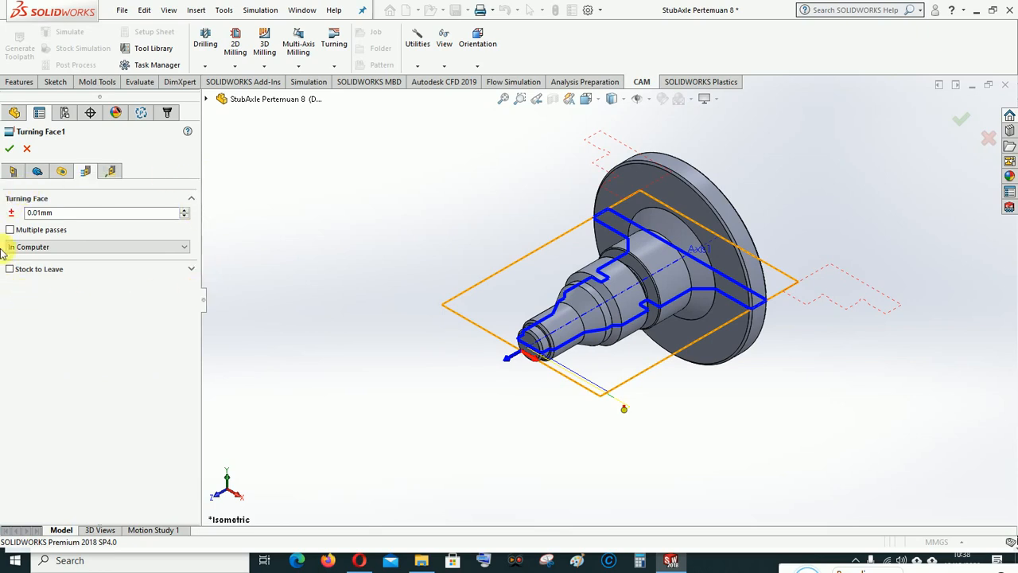
{"action": "left_click", "coordinate": [112, 172]}
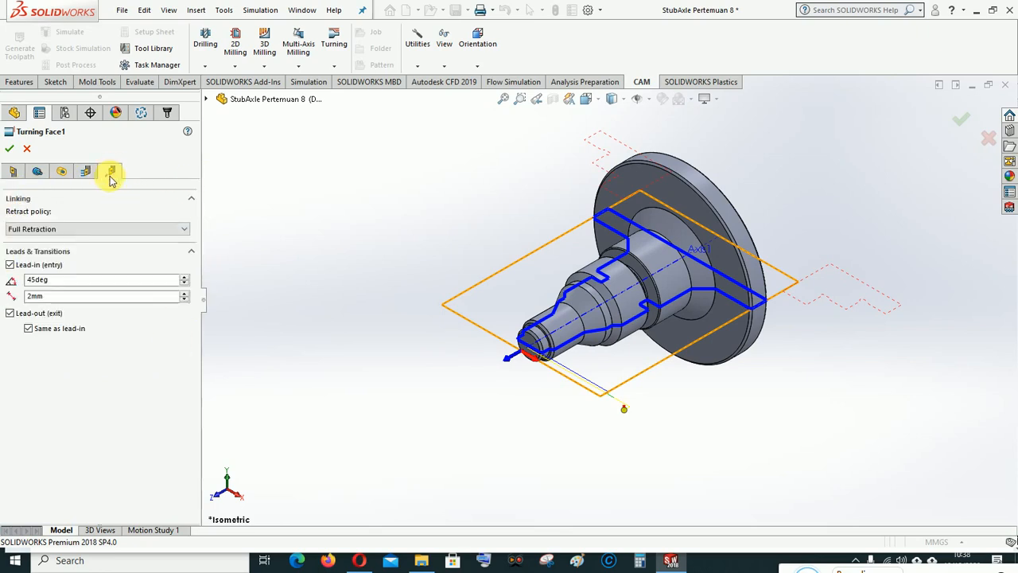
{"action": "left_click", "coordinate": [9, 148]}
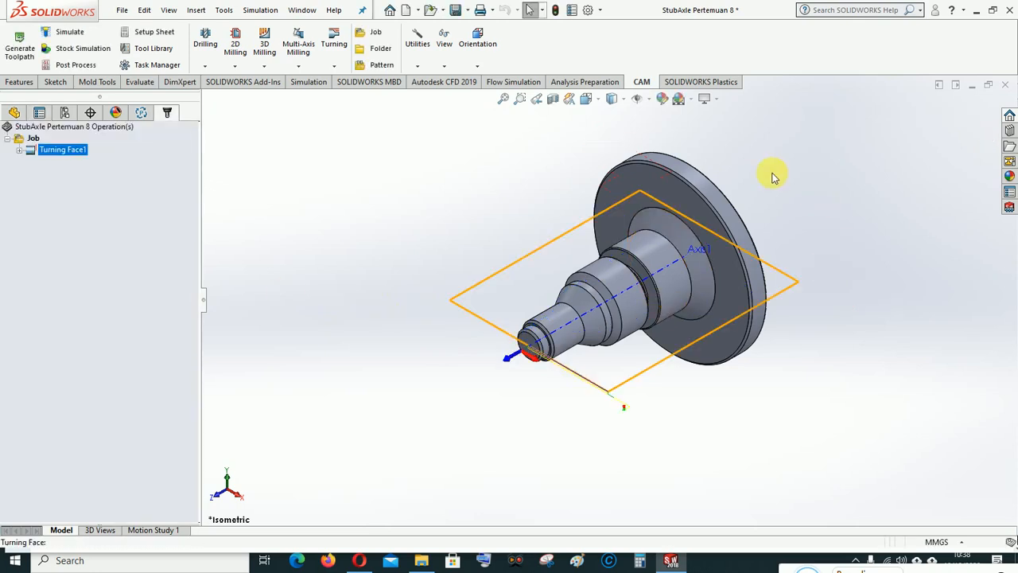
Step: Orient the view straight onto the turning plane and examine the facing toolpath at the part's small end
{"action": "left_click", "coordinate": [587, 98]}
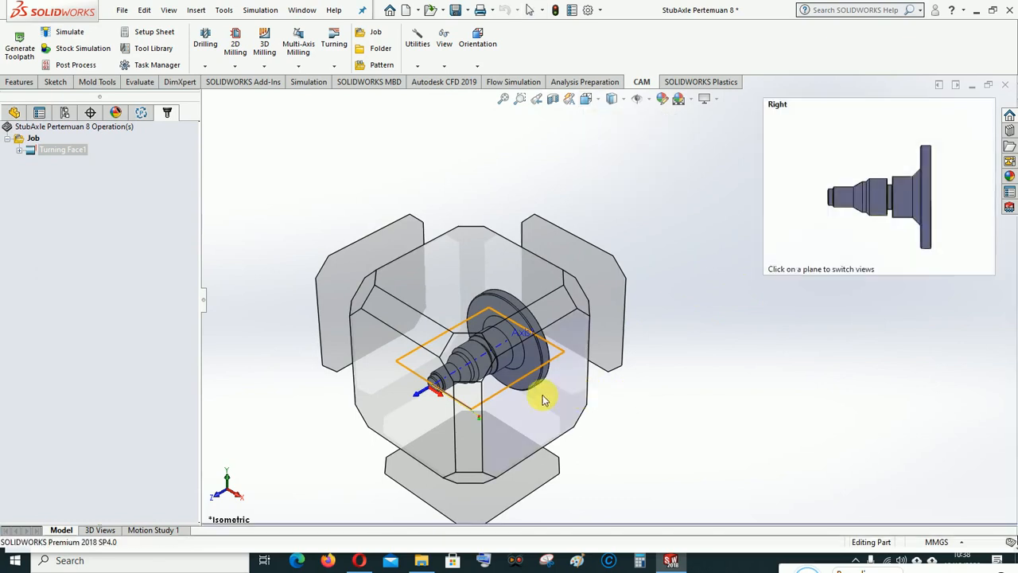
{"action": "left_click", "coordinate": [542, 394]}
{"action": "left_click", "coordinate": [587, 99]}
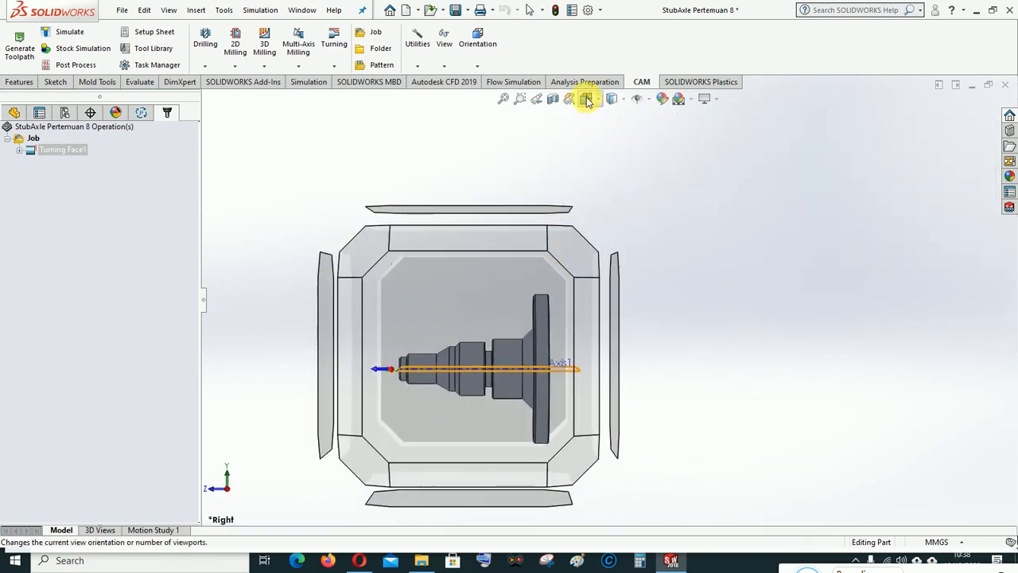
{"action": "left_click", "coordinate": [474, 242]}
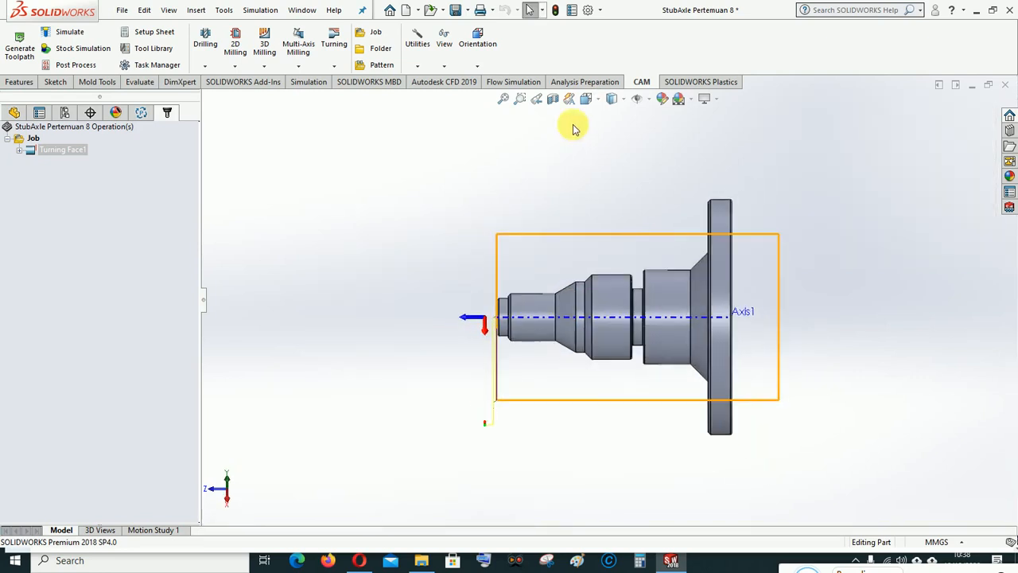
{"action": "left_click", "coordinate": [587, 99]}
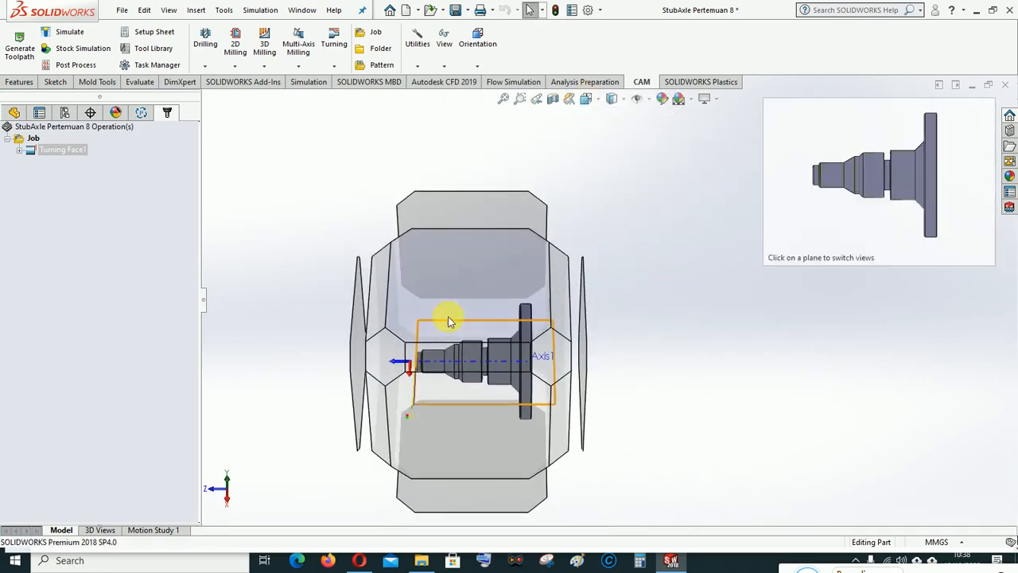
{"action": "left_click", "coordinate": [487, 317]}
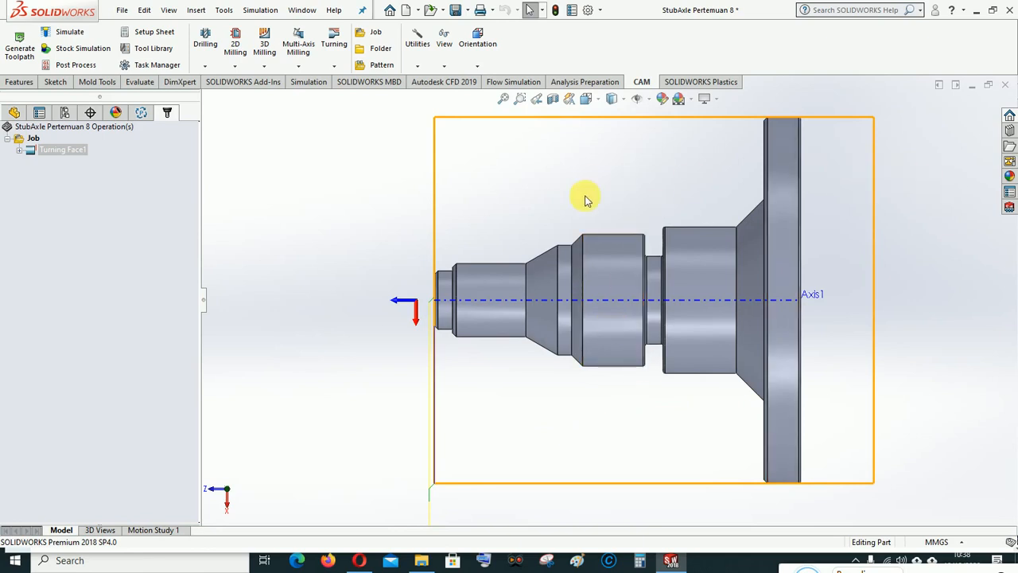
{"action": "scroll", "coordinate": [632, 253], "scroll_direction": "up", "scroll_amount": 1}
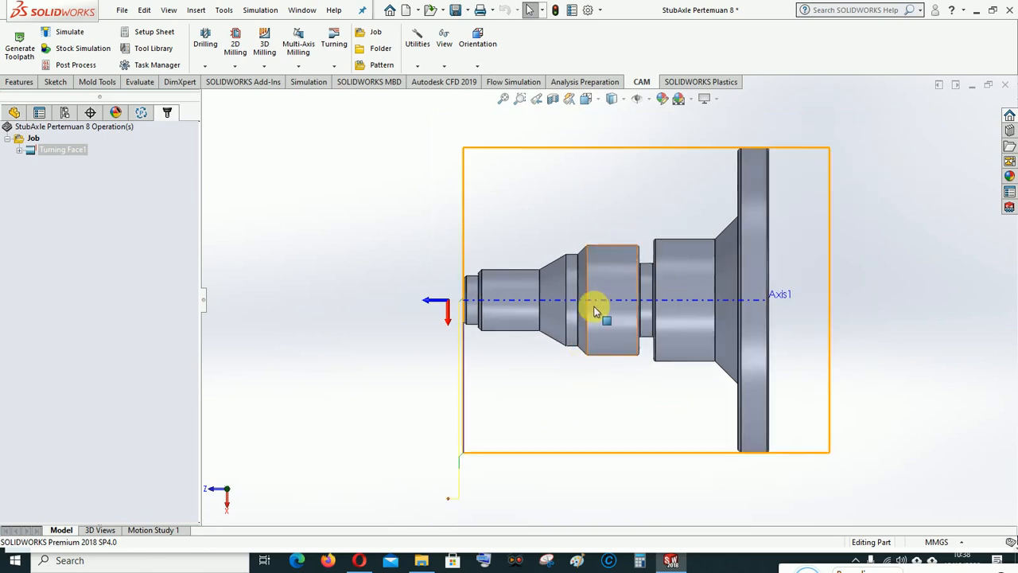
{"action": "scroll", "coordinate": [585, 376], "scroll_direction": "down", "scroll_amount": 1}
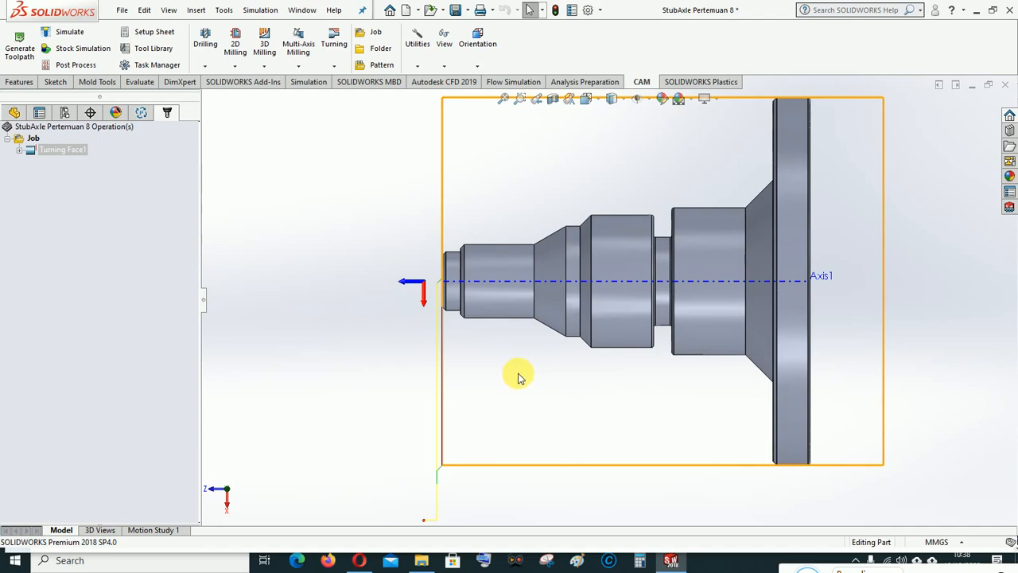
{"action": "scroll", "coordinate": [459, 365], "scroll_direction": "up", "scroll_amount": 1}
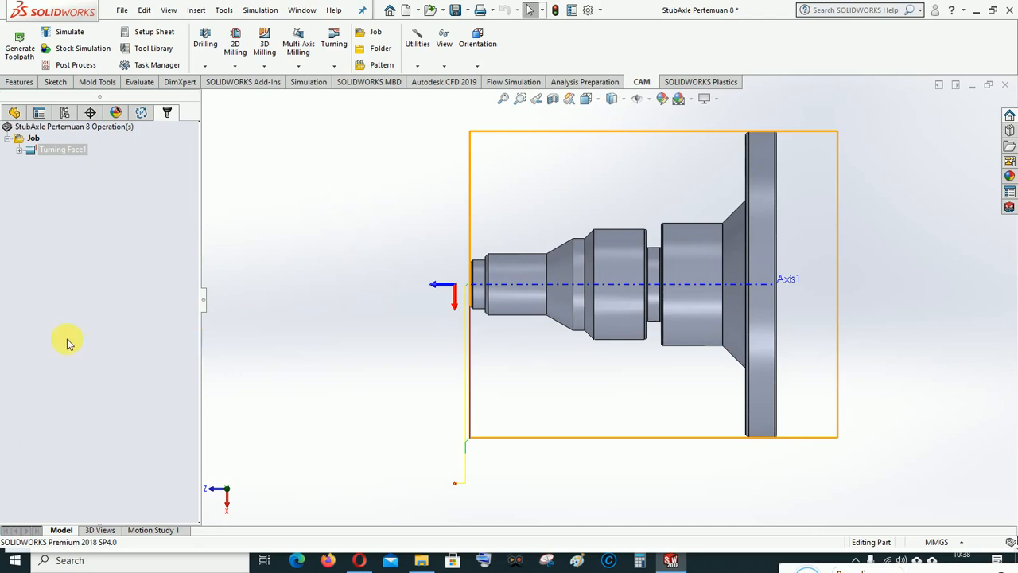
Step: Open the toolpath simulation for the whole job with the tool displayed up to its holder, the stock shown and the toolpath hidden
{"action": "right_click", "coordinate": [33, 142]}
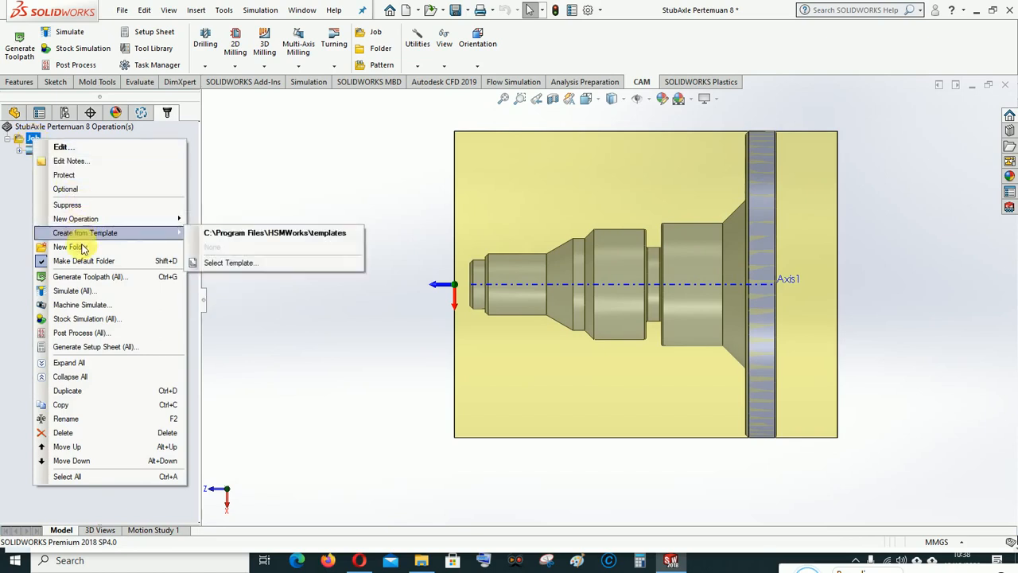
{"action": "left_click", "coordinate": [73, 291]}
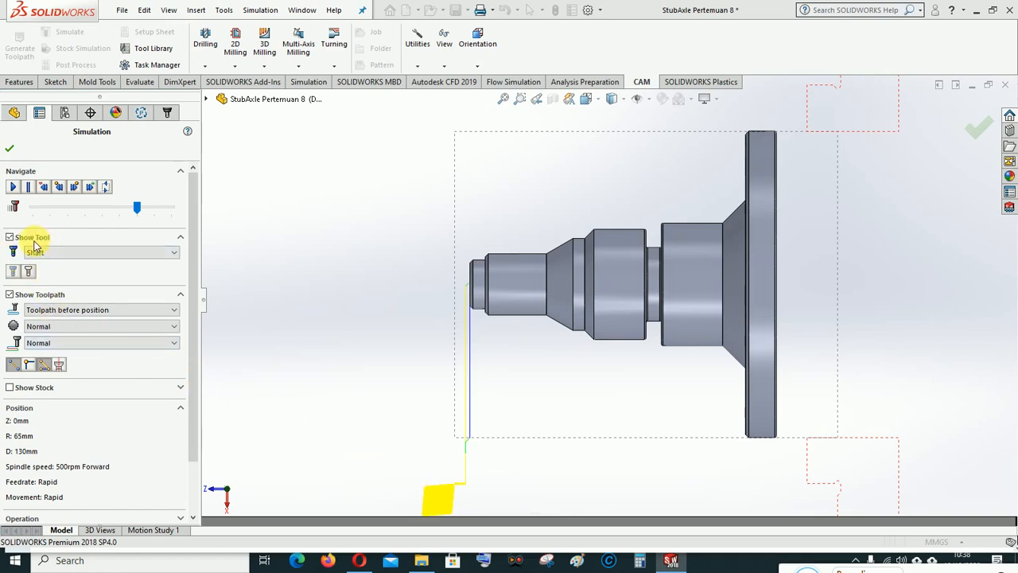
{"action": "left_click", "coordinate": [85, 254]}
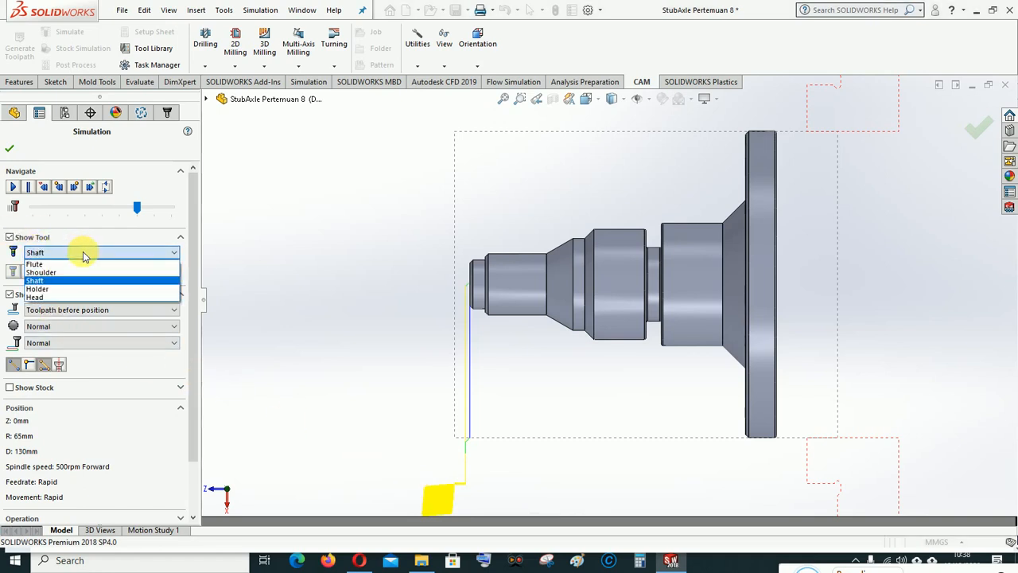
{"action": "left_click", "coordinate": [70, 291]}
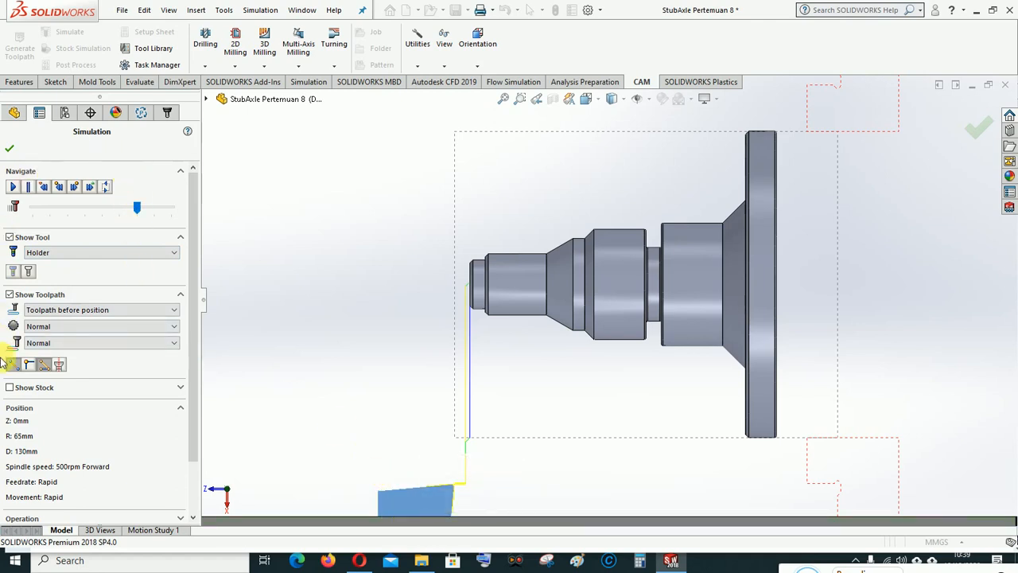
{"action": "left_click", "coordinate": [9, 388]}
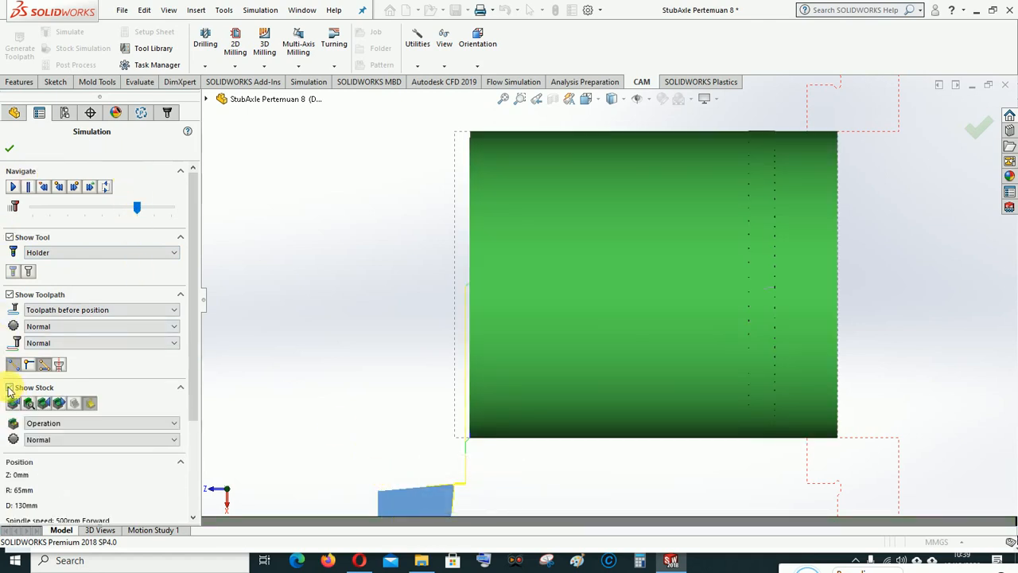
{"action": "left_click", "coordinate": [9, 295]}
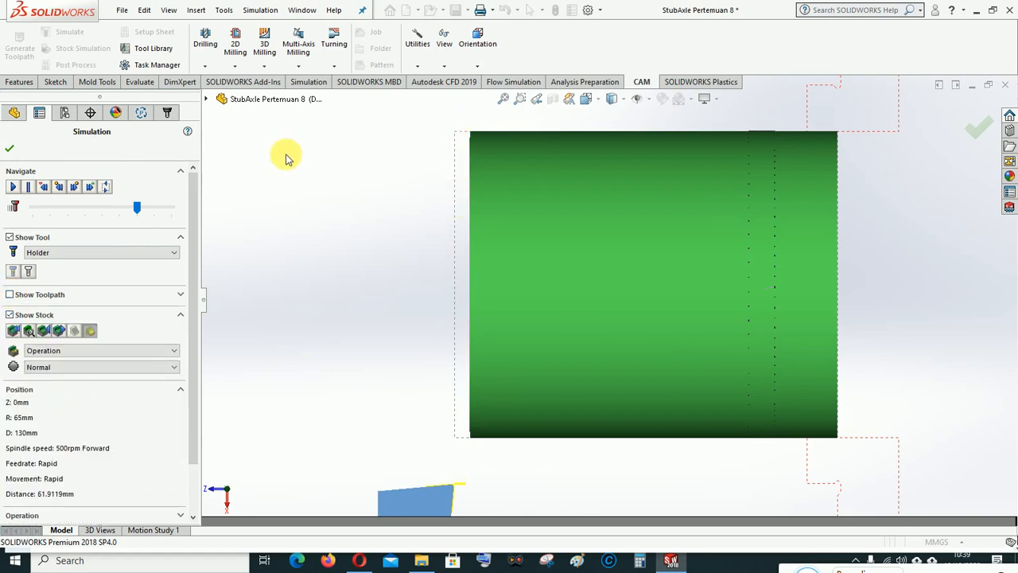
Step: Play the facing simulation, raise its playback speed to maximum, replay it and close the simulation
{"action": "left_click", "coordinate": [12, 187]}
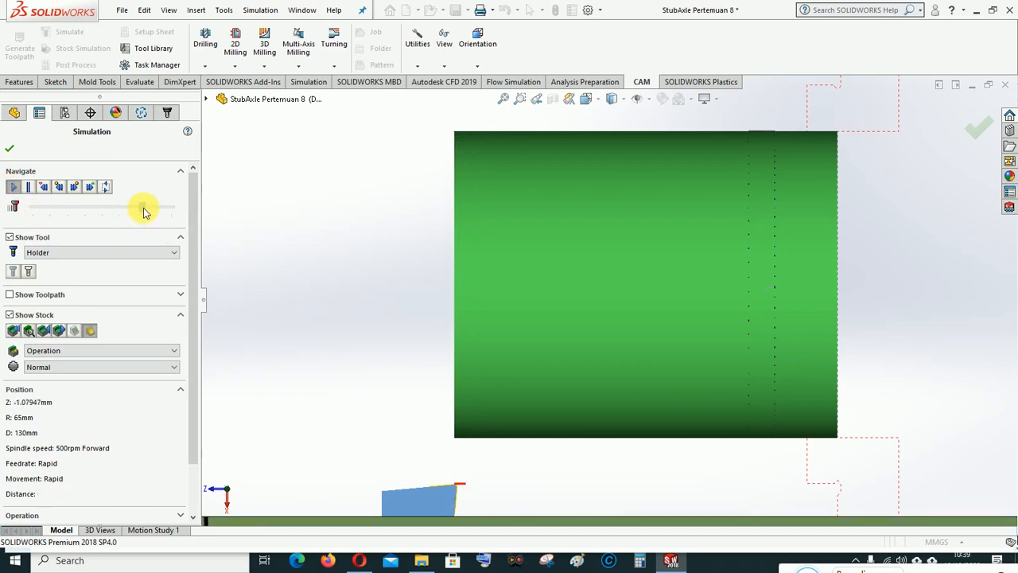
{"action": "left_click_drag", "start_coordinate": [144, 211], "coordinate": [173, 212]}
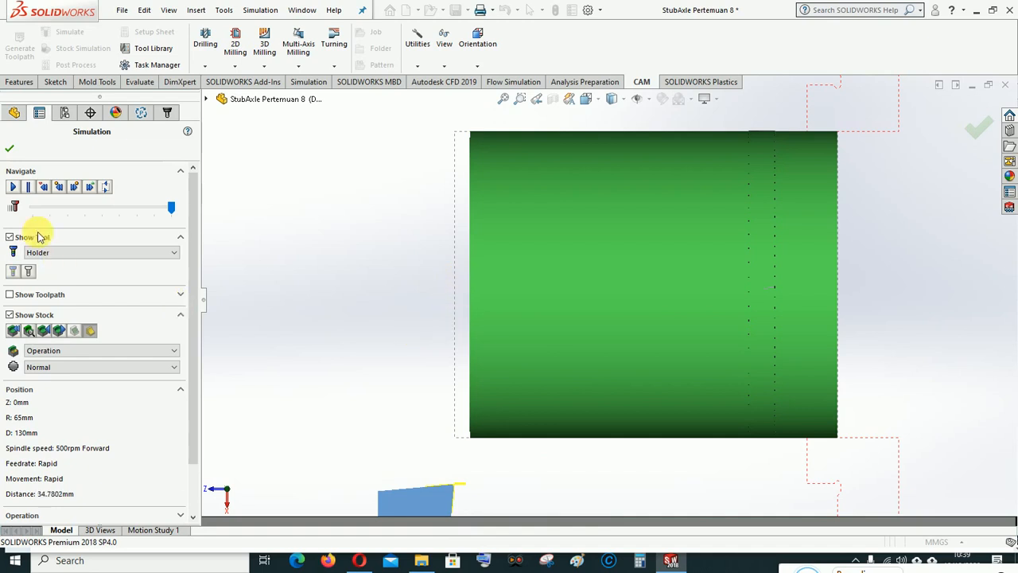
{"action": "left_click", "coordinate": [13, 186]}
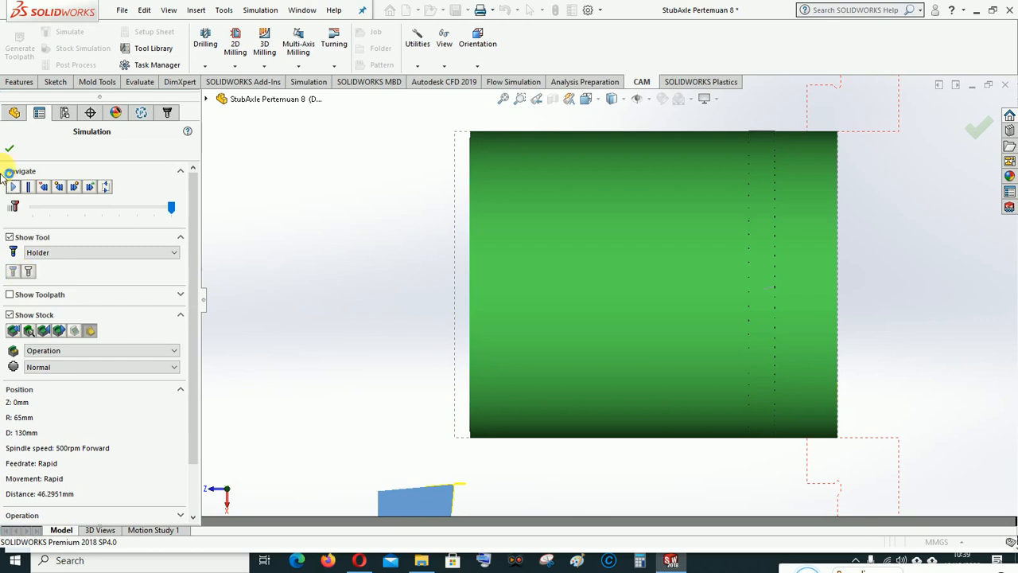
{"action": "left_click", "coordinate": [9, 147]}
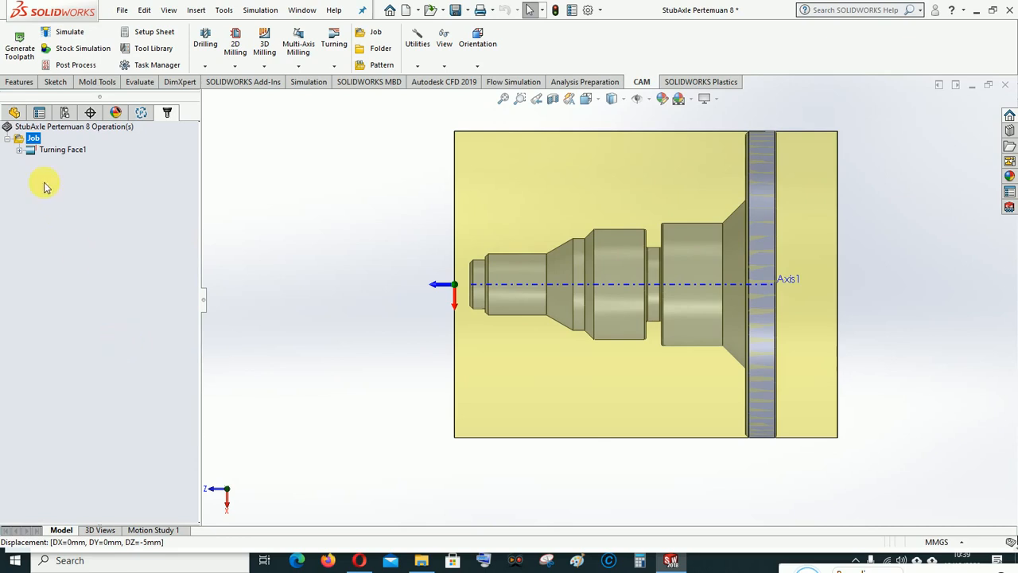
Step: Run the stock simulation for the whole job at a reduced playback speed, and close the events report and the simulation
{"action": "right_click", "coordinate": [32, 140]}
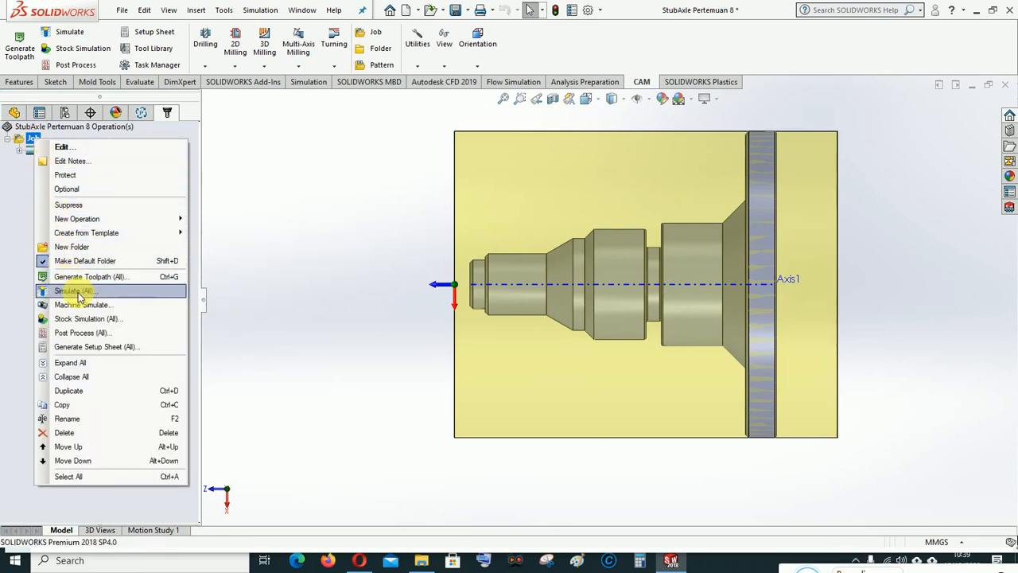
{"action": "left_click", "coordinate": [73, 319]}
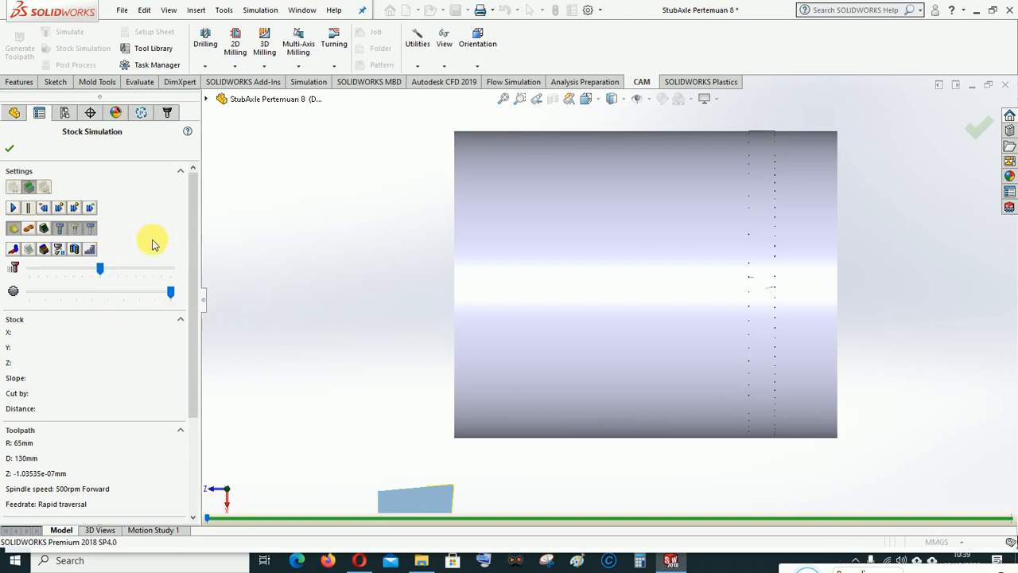
{"action": "left_click_drag", "start_coordinate": [101, 272], "coordinate": [70, 275]}
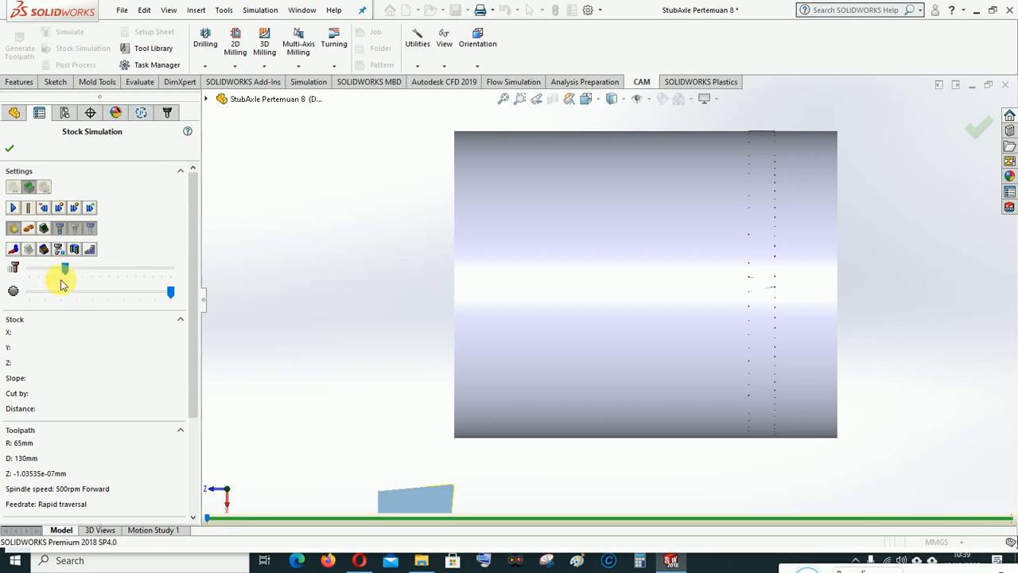
{"action": "left_click", "coordinate": [13, 208]}
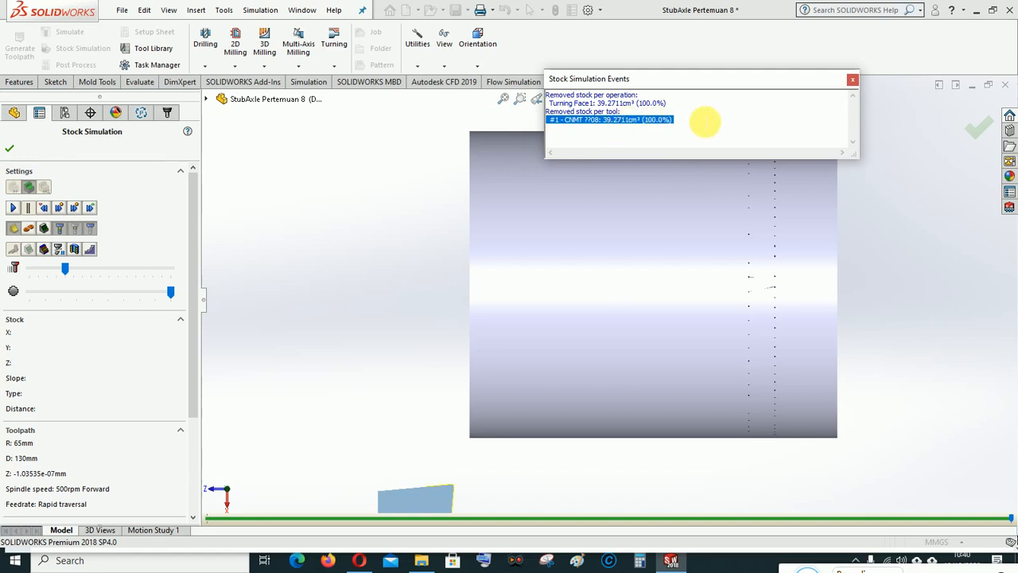
{"action": "left_click", "coordinate": [852, 79]}
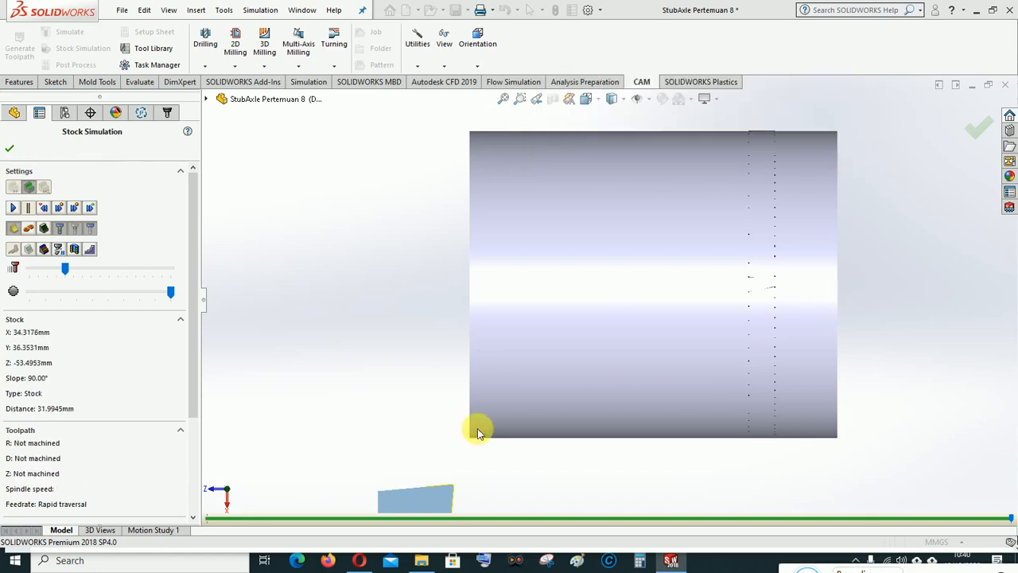
{"action": "left_click", "coordinate": [11, 149]}
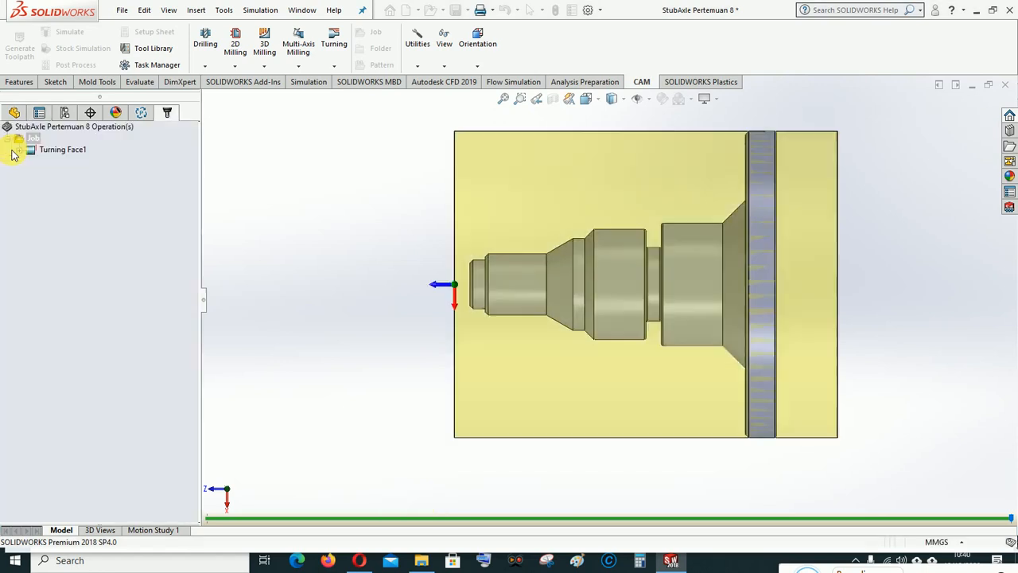
Step: Edit the Turning Face1 operation to use multiple passes with 3 stepovers
{"action": "right_click", "coordinate": [57, 151]}
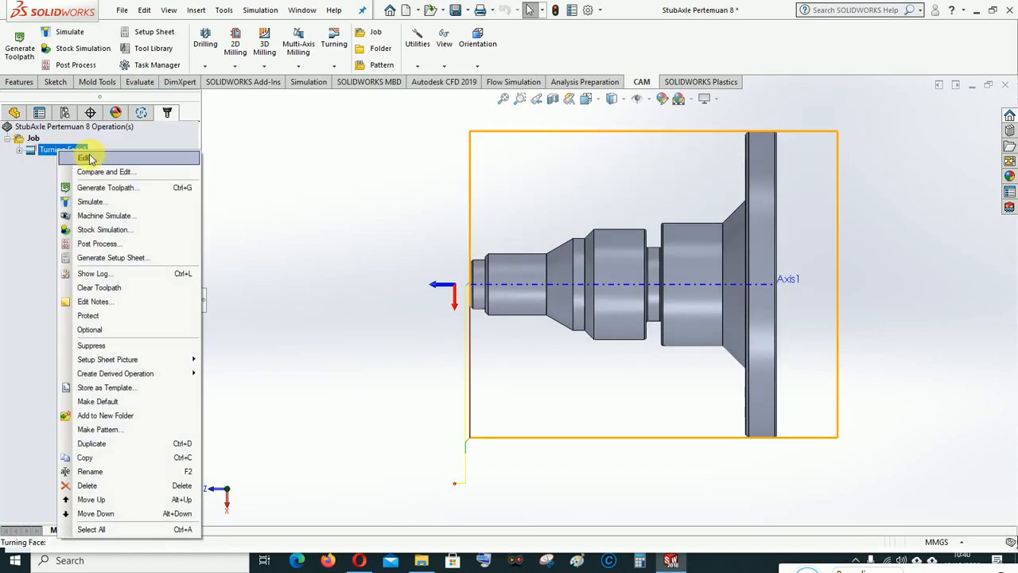
{"action": "left_click", "coordinate": [86, 159]}
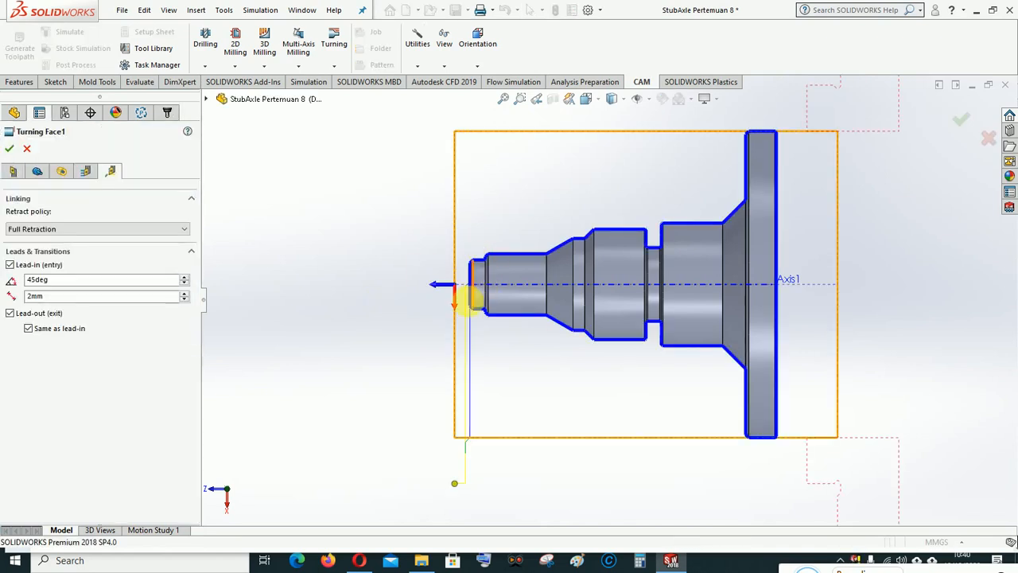
{"action": "scroll", "coordinate": [466, 329], "scroll_direction": "down", "scroll_amount": 3}
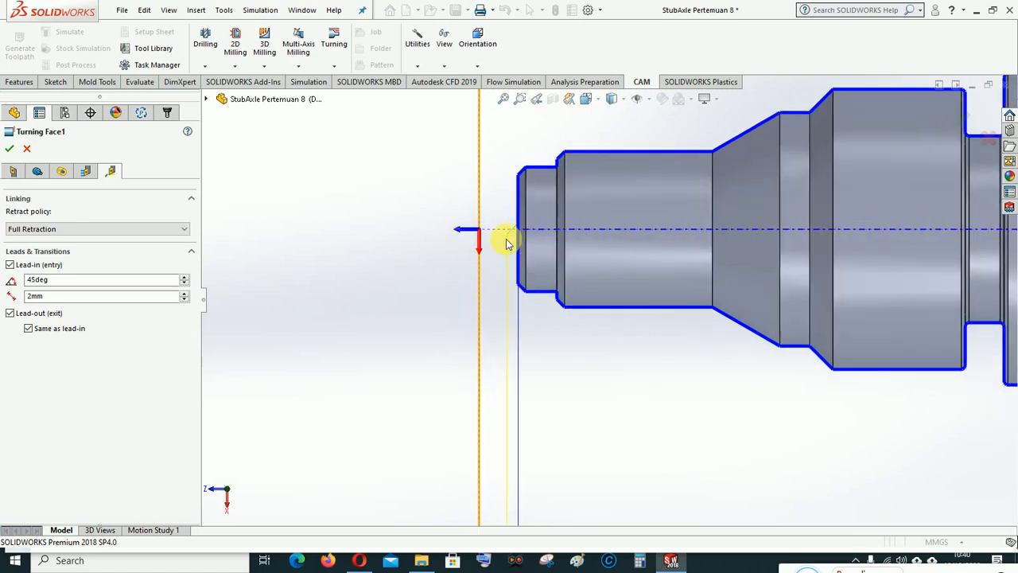
{"action": "scroll", "coordinate": [500, 219], "scroll_direction": "up", "scroll_amount": 4}
{"action": "scroll", "coordinate": [557, 358], "scroll_direction": "down", "scroll_amount": 2}
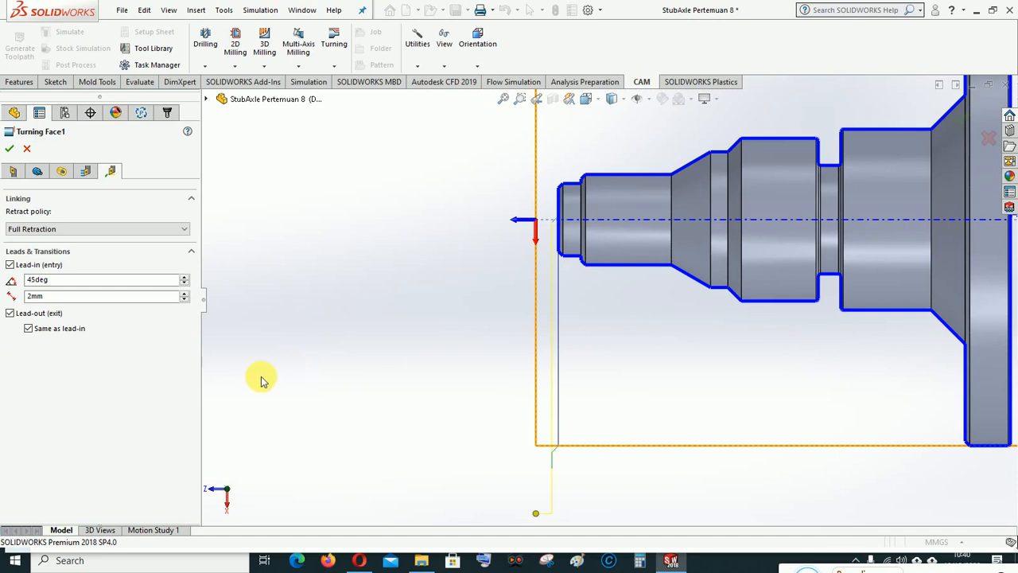
{"action": "left_click", "coordinate": [85, 173]}
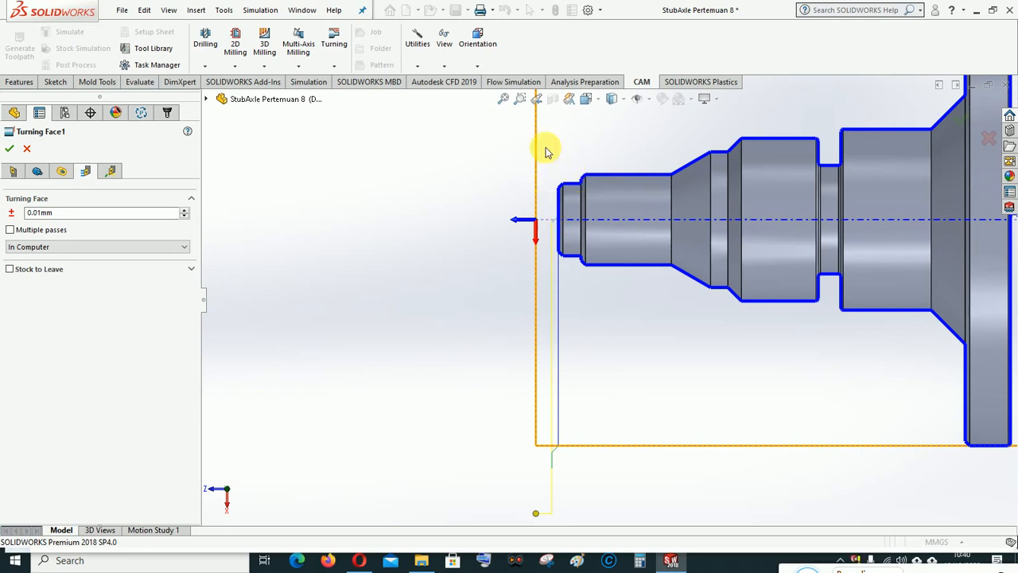
{"action": "left_click", "coordinate": [11, 229]}
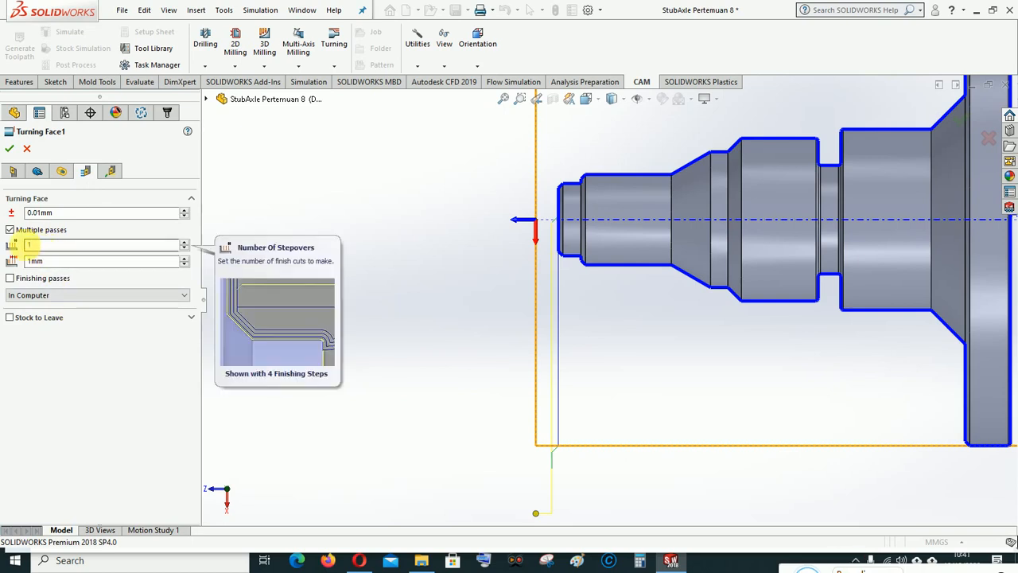
{"action": "left_click", "coordinate": [185, 243]}
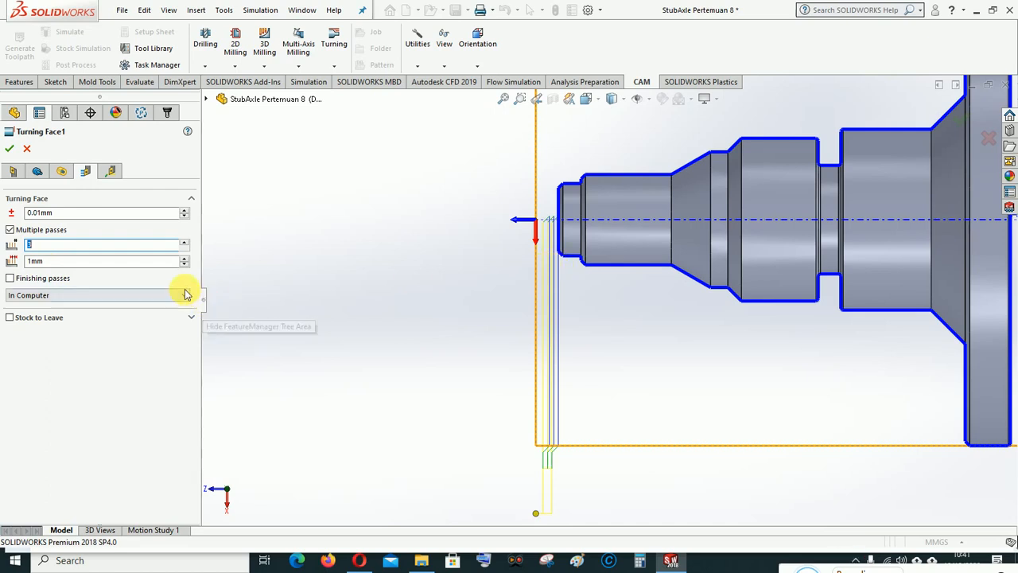
Step: Try a 2 mm stepover for the facing passes, return it to 1 mm, and set it to 1.5 mm
{"action": "left_click", "coordinate": [184, 257]}
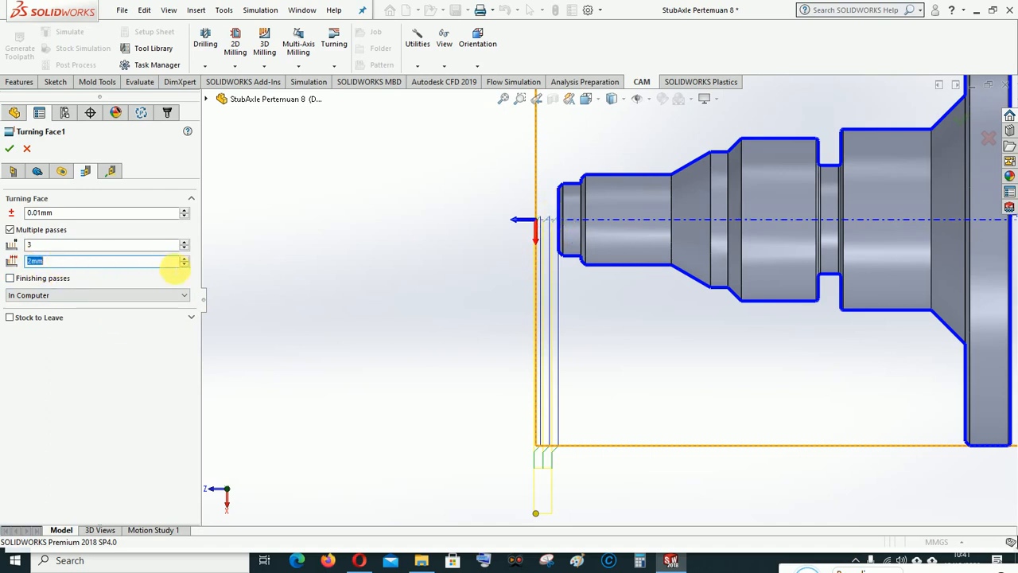
{"action": "left_click", "coordinate": [185, 265]}
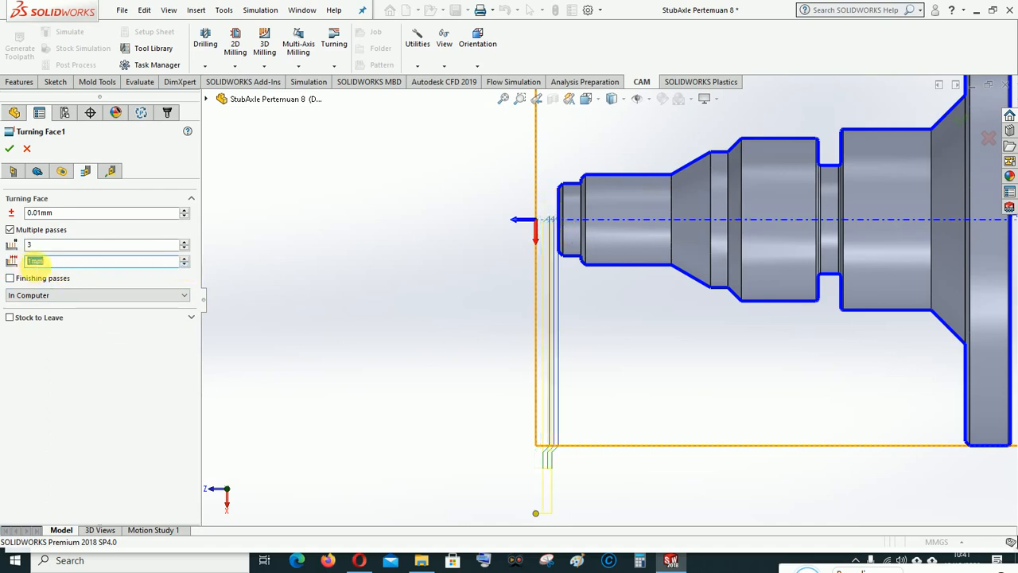
{"action": "left_click", "coordinate": [35, 261]}
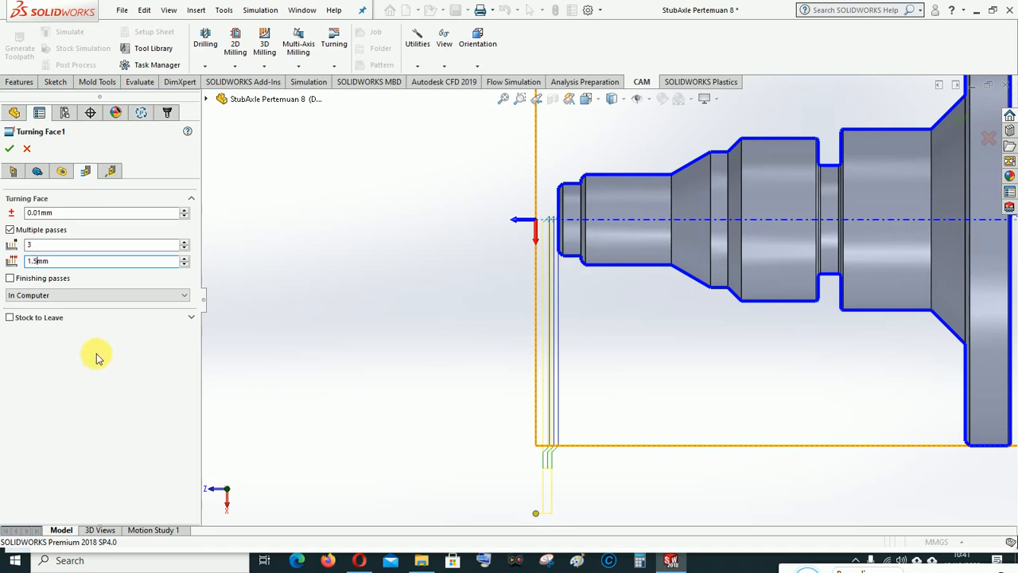
{"action": "type", "text": ".5"}
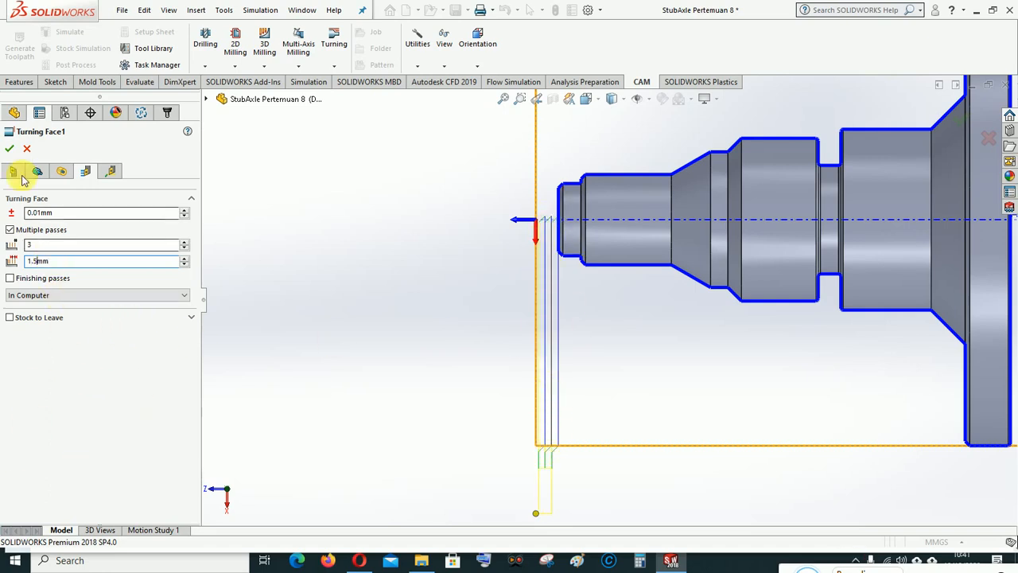
Step: Confirm the edited Turning Face1 operation with its multiple facing passes
{"action": "left_click", "coordinate": [10, 148]}
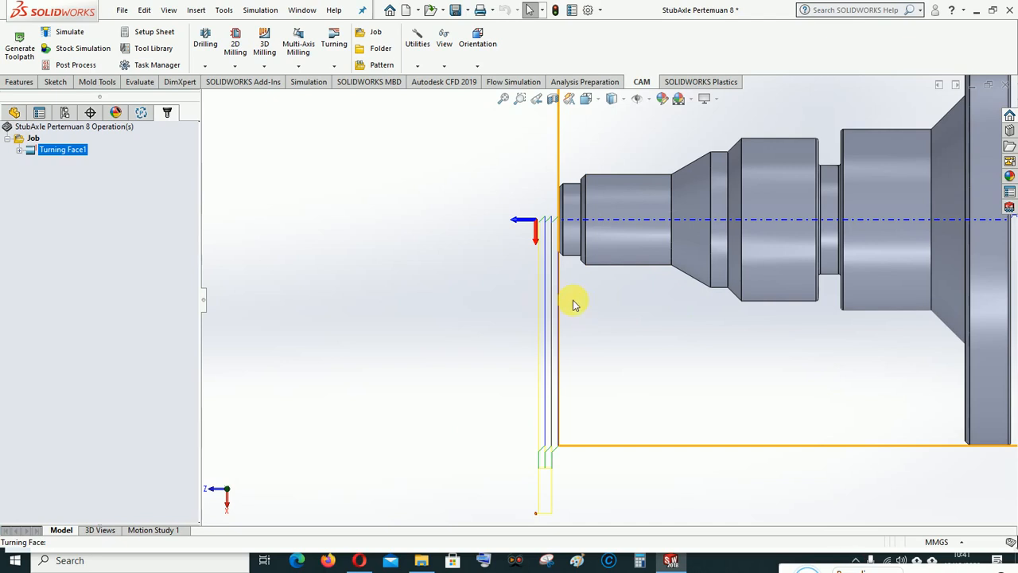
{"action": "scroll", "coordinate": [665, 332], "scroll_direction": "up", "scroll_amount": 1}
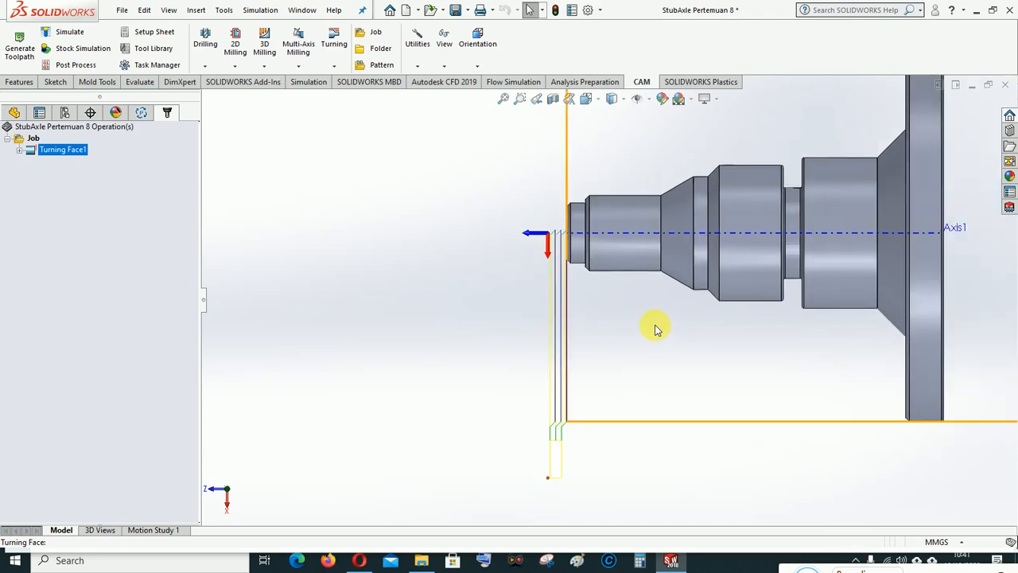
{"action": "scroll", "coordinate": [657, 291], "scroll_direction": "up", "scroll_amount": 1}
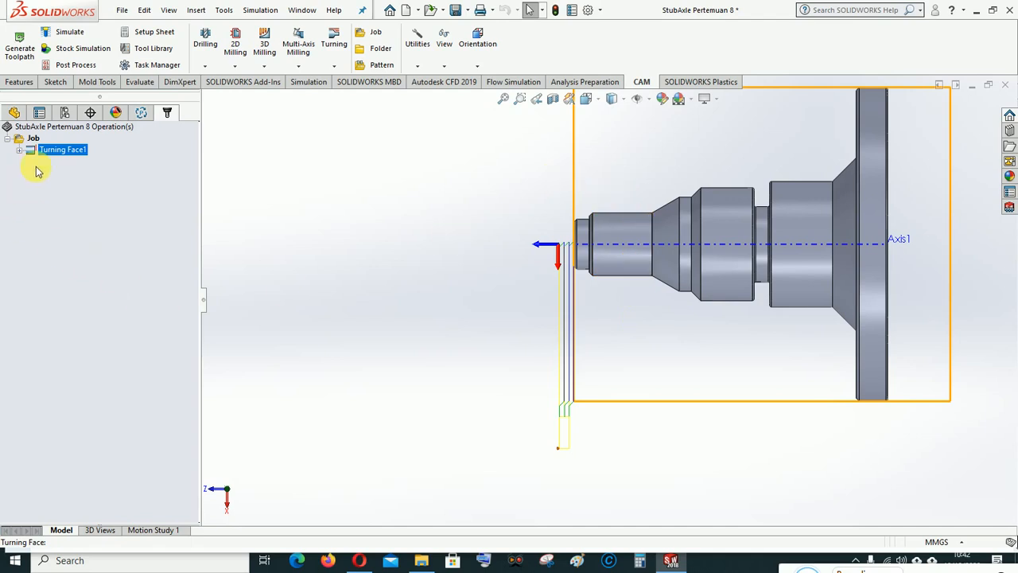
Step: Run the stock simulation for the whole job, and close the events report and the simulation
{"action": "left_click", "coordinate": [33, 139]}
{"action": "right_click", "coordinate": [33, 140]}
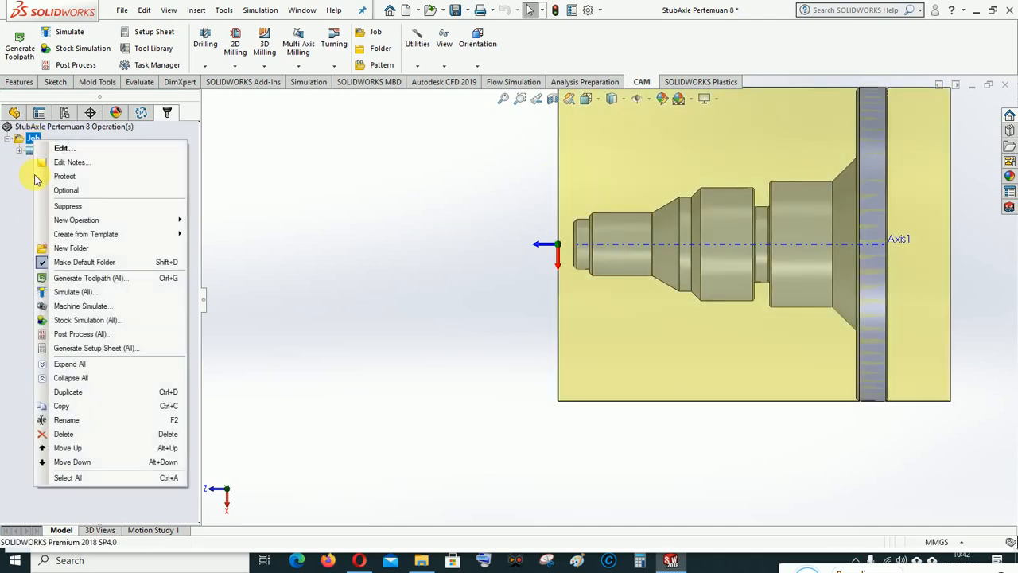
{"action": "left_click", "coordinate": [77, 322]}
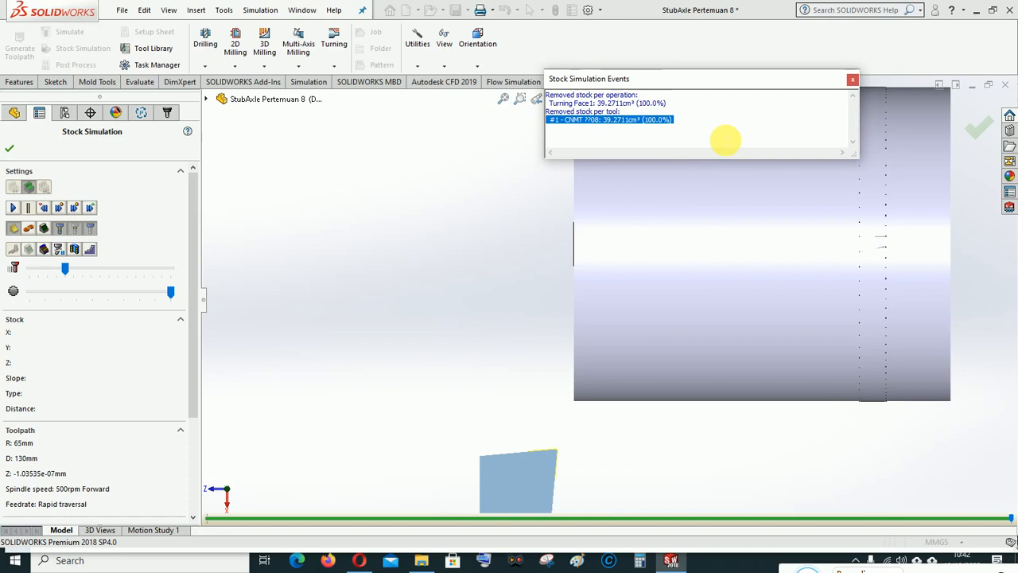
{"action": "left_click", "coordinate": [854, 80]}
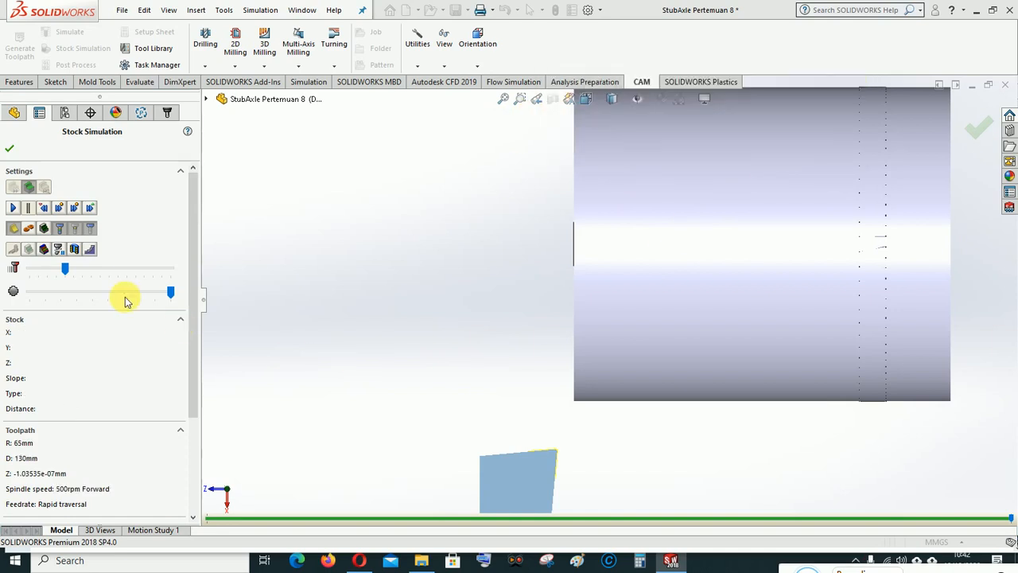
{"action": "left_click", "coordinate": [10, 149]}
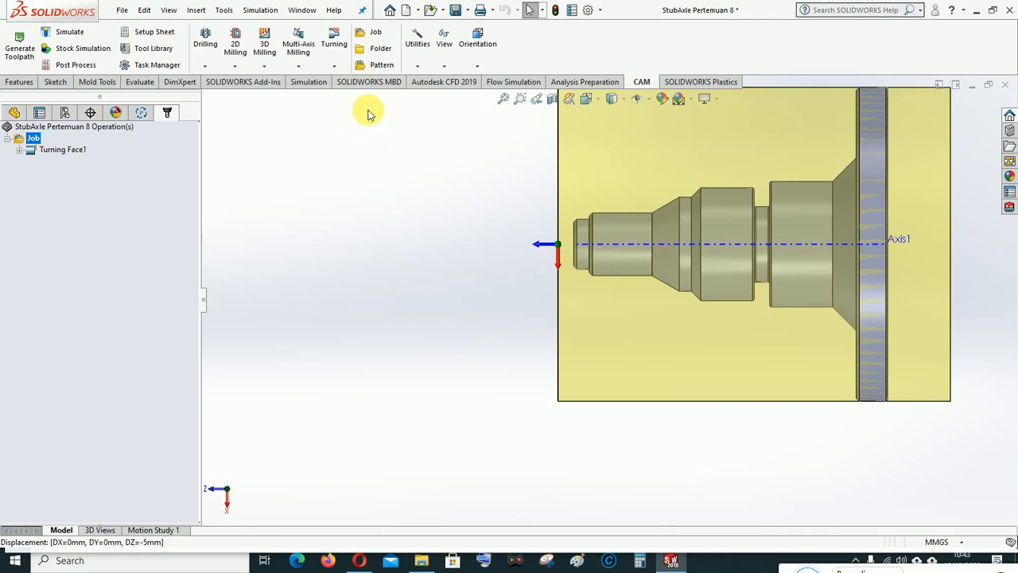
Step: Add a Turning Profile operation to the job and enable its confinement with a 5 mm back offset
{"action": "left_click", "coordinate": [332, 70]}
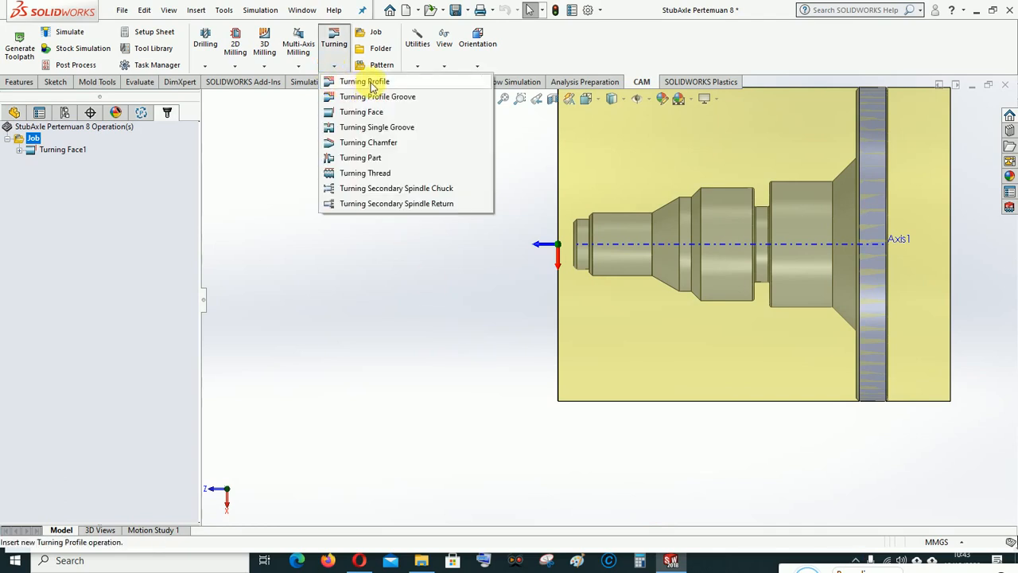
{"action": "left_click", "coordinate": [402, 241]}
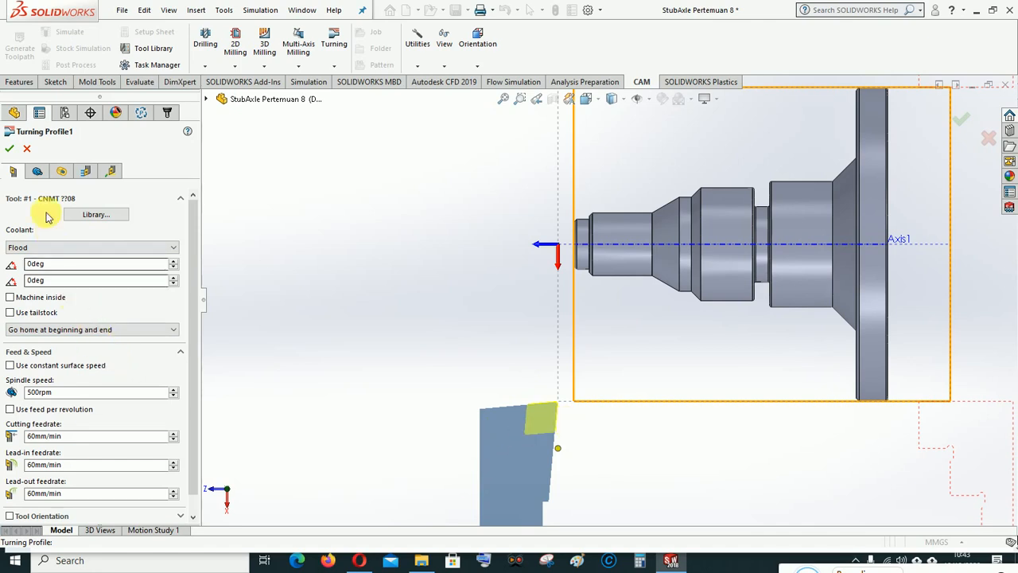
{"action": "left_click", "coordinate": [36, 171]}
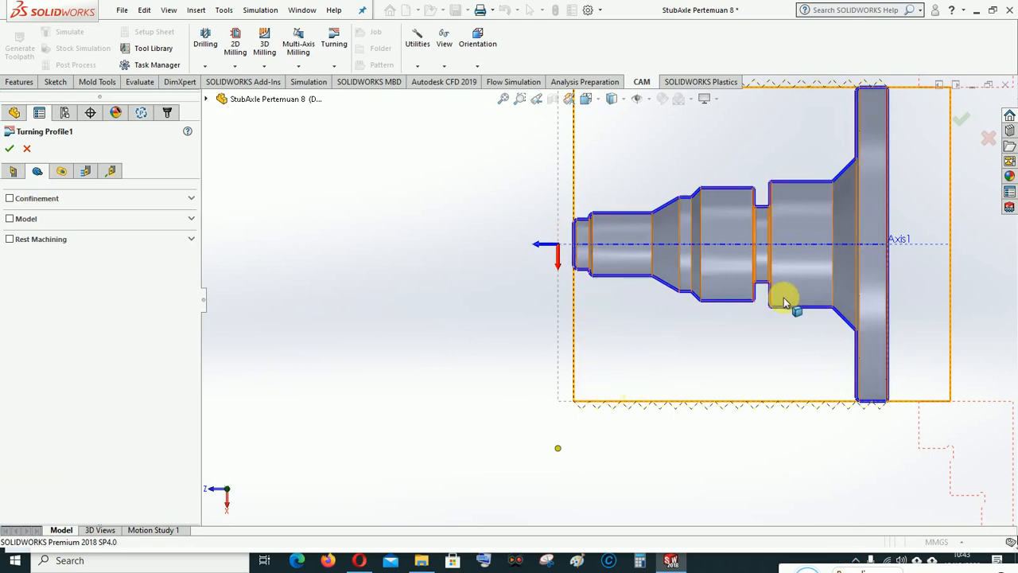
{"action": "left_click", "coordinate": [889, 301]}
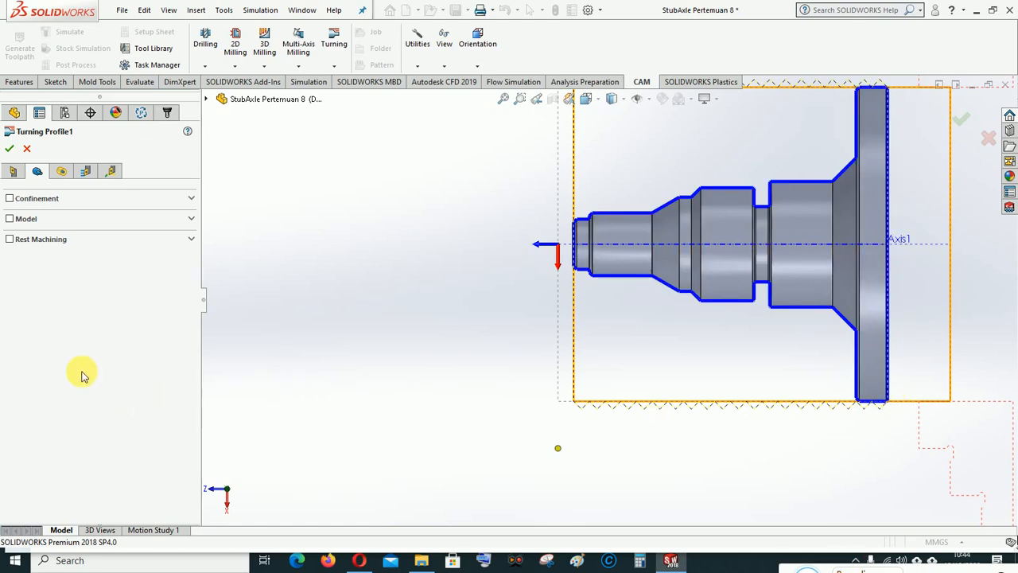
{"action": "left_click", "coordinate": [10, 198]}
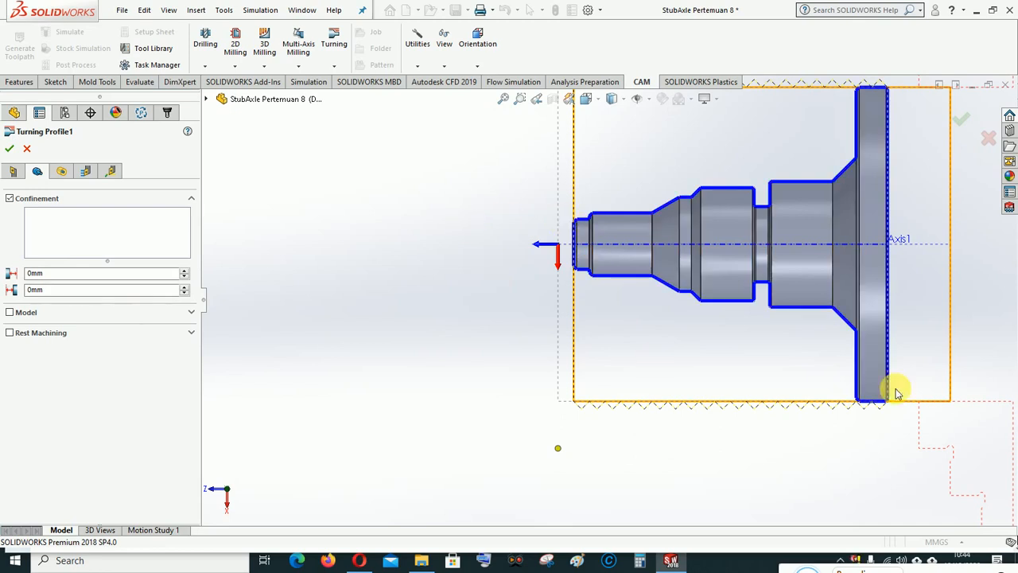
{"action": "left_click", "coordinate": [185, 291]}
{"action": "left_click", "coordinate": [186, 290]}
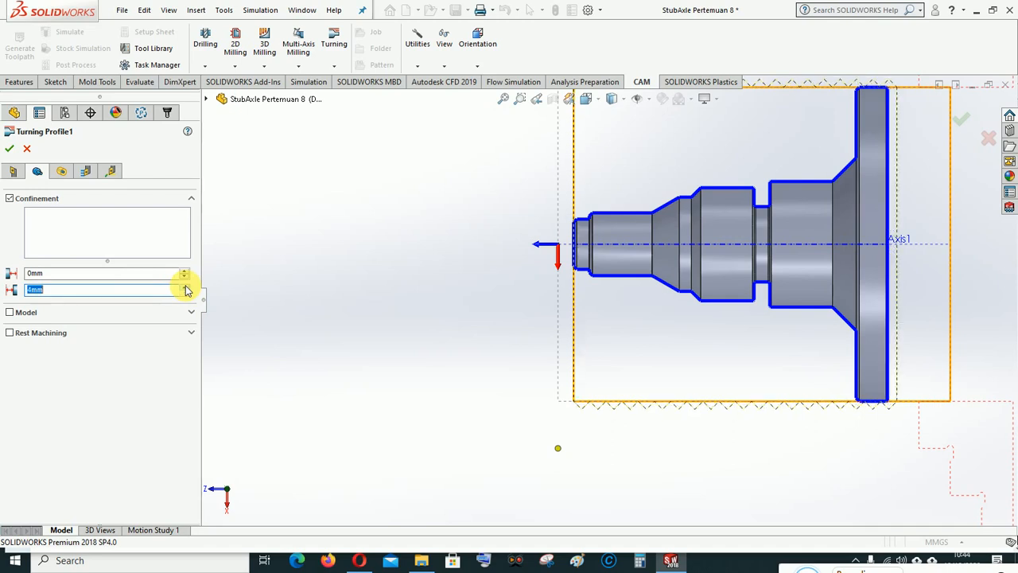
{"action": "left_click", "coordinate": [185, 289]}
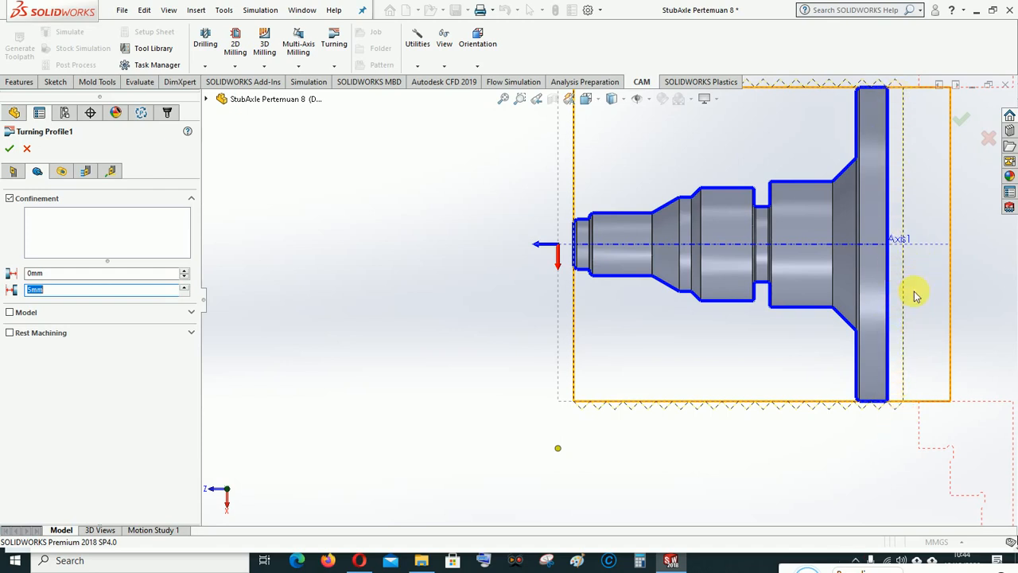
Step: Set the Turning Profile passes to the Don't allow grooving option
{"action": "left_click", "coordinate": [64, 172]}
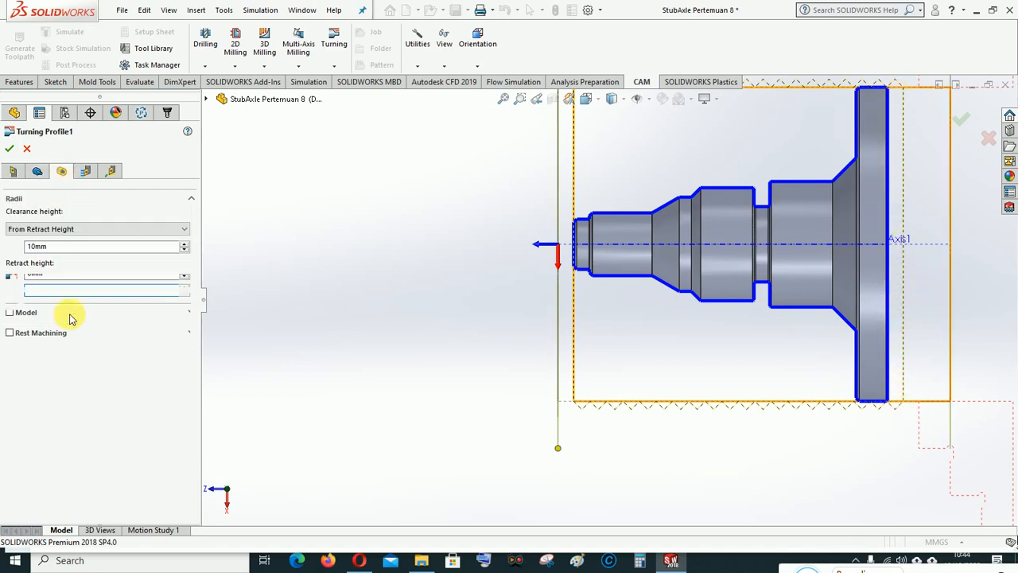
{"action": "left_click", "coordinate": [85, 172]}
{"action": "mouse_move", "coordinate": [170, 383]}
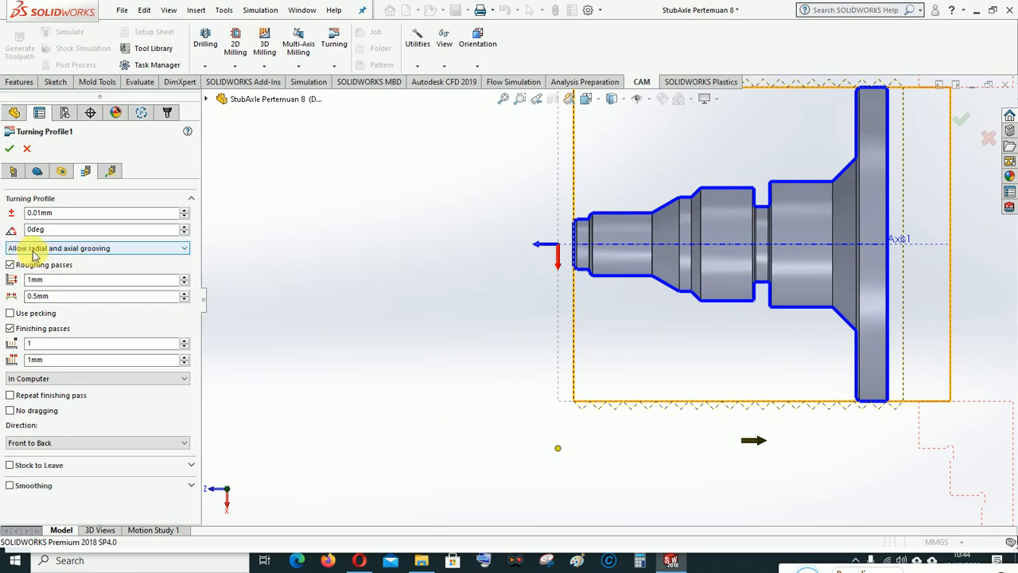
{"action": "left_click", "coordinate": [94, 253]}
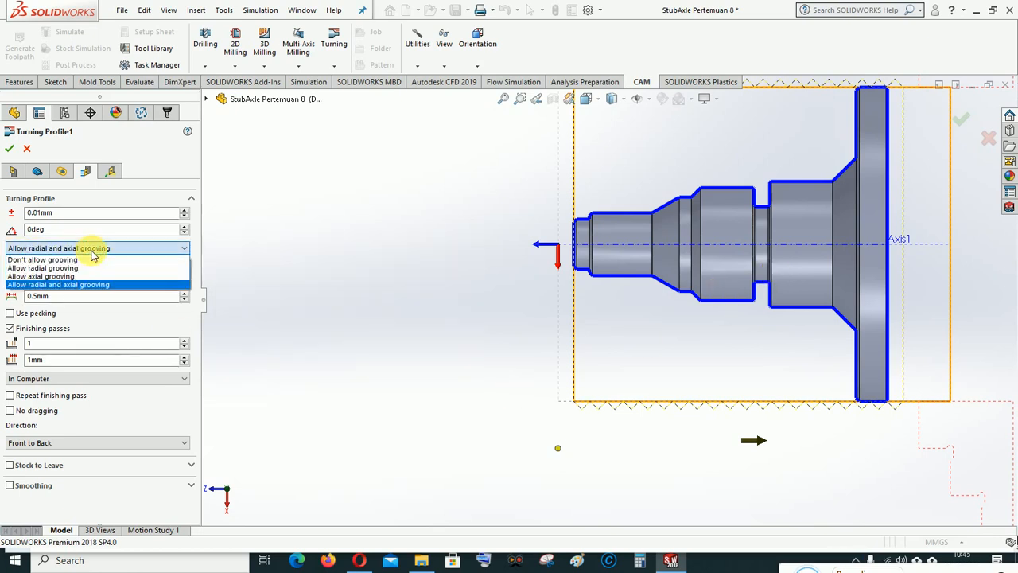
{"action": "left_click", "coordinate": [84, 263]}
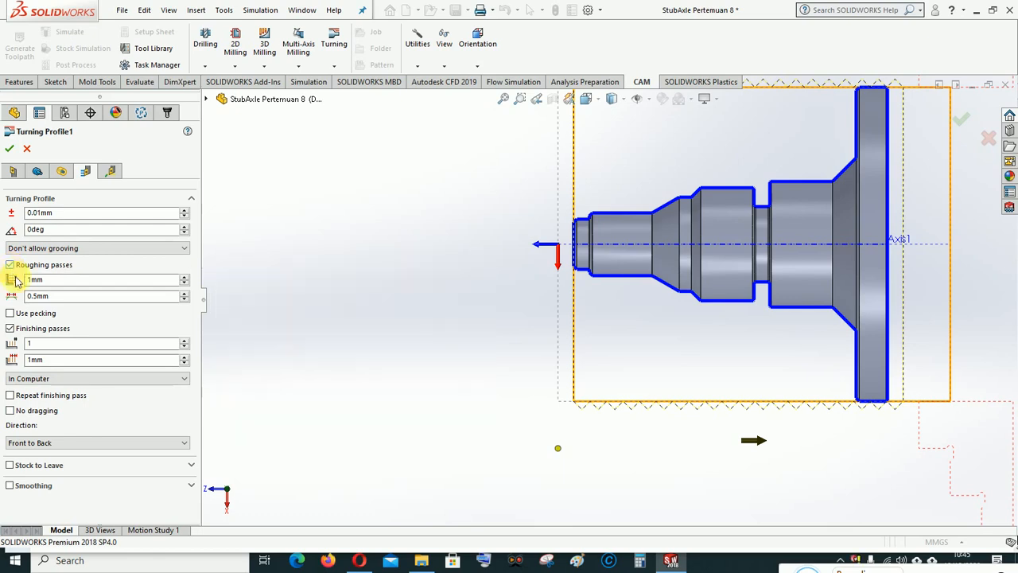
Step: Set the roughing passes to a maximum stepdown of 2 mm and a roughing overlap of 0.2 mm
{"action": "mouse_move", "coordinate": [65, 284]}
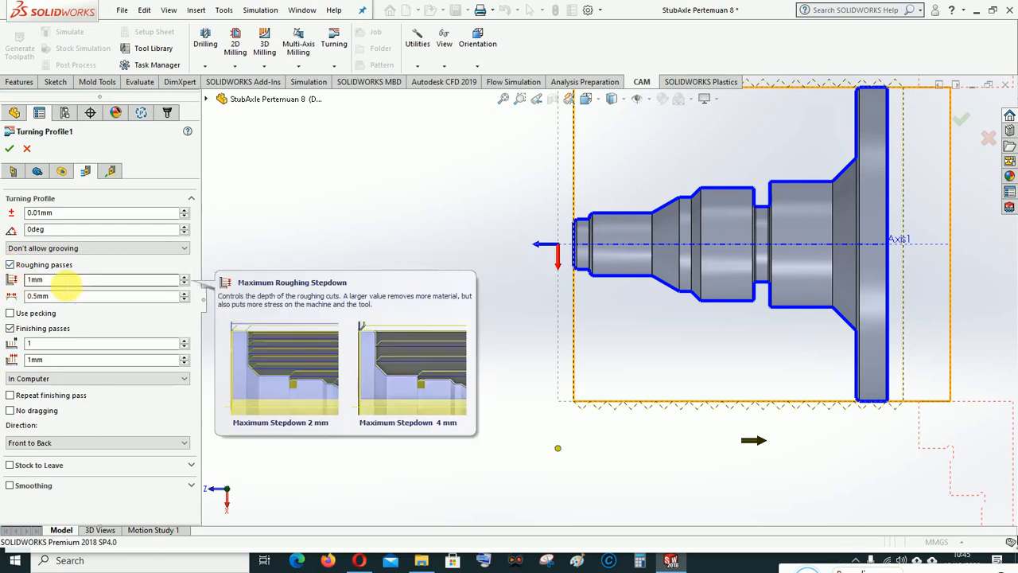
{"action": "left_click", "coordinate": [184, 277]}
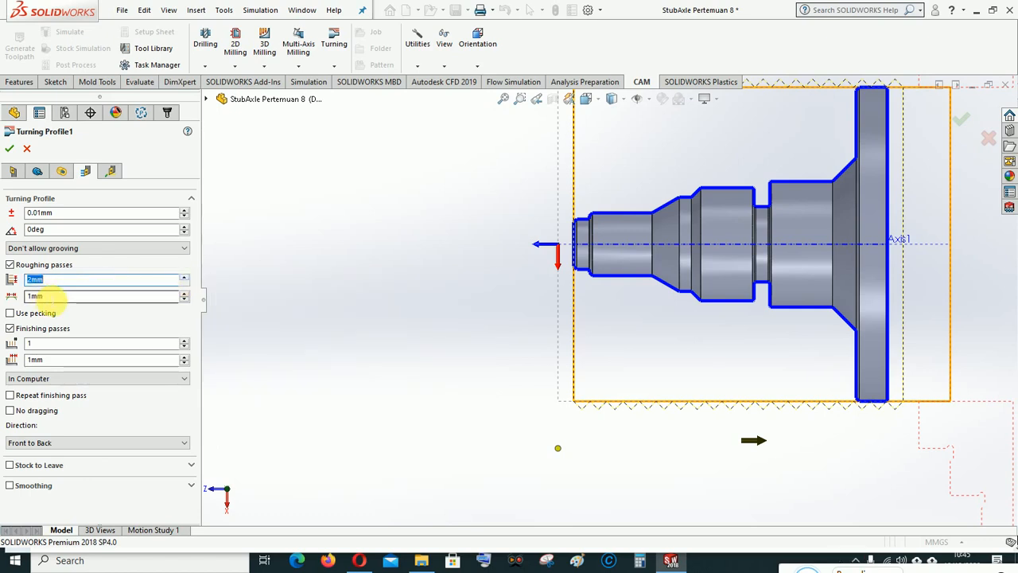
{"action": "mouse_move", "coordinate": [41, 296]}
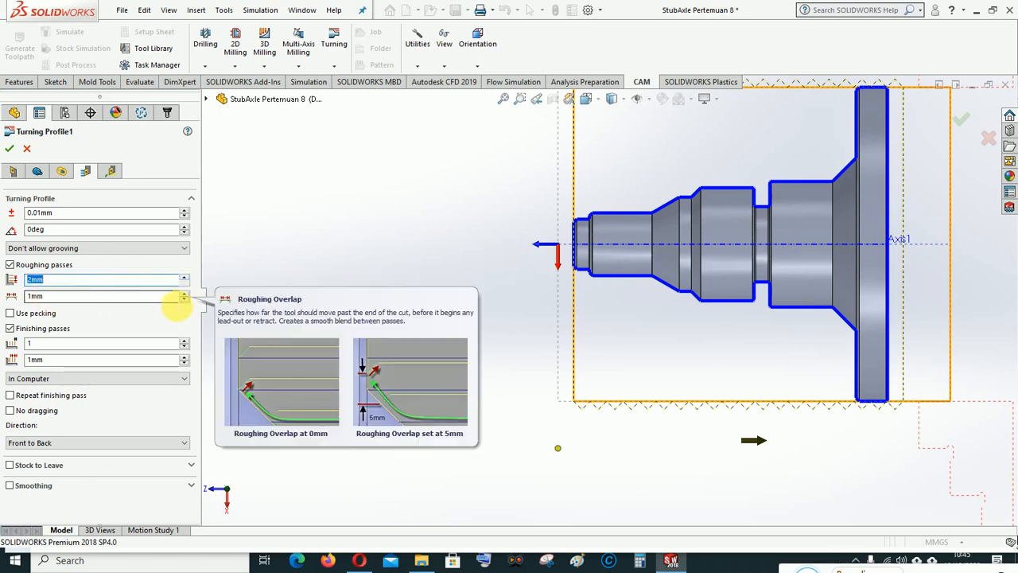
{"action": "left_click", "coordinate": [183, 300]}
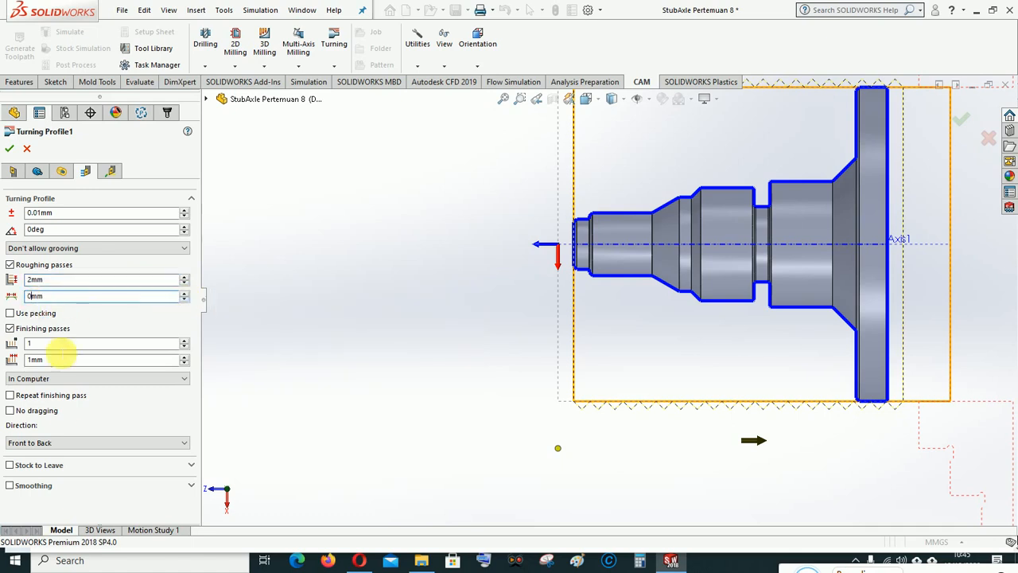
{"action": "mouse_move", "coordinate": [66, 414]}
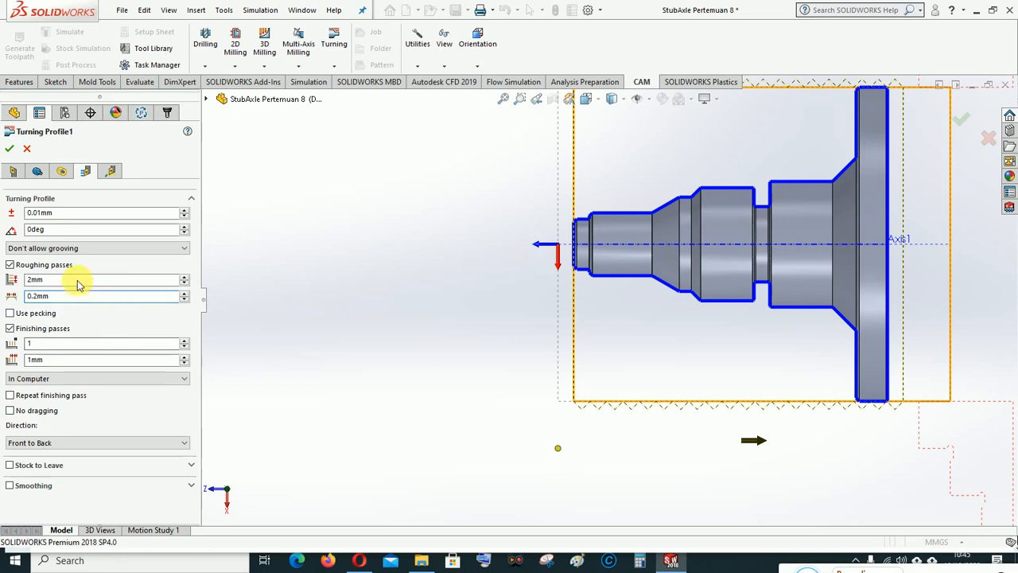
Step: Try the pecking option for the roughing passes and switch it off again
{"action": "left_click", "coordinate": [47, 312]}
{"action": "mouse_move", "coordinate": [145, 320]}
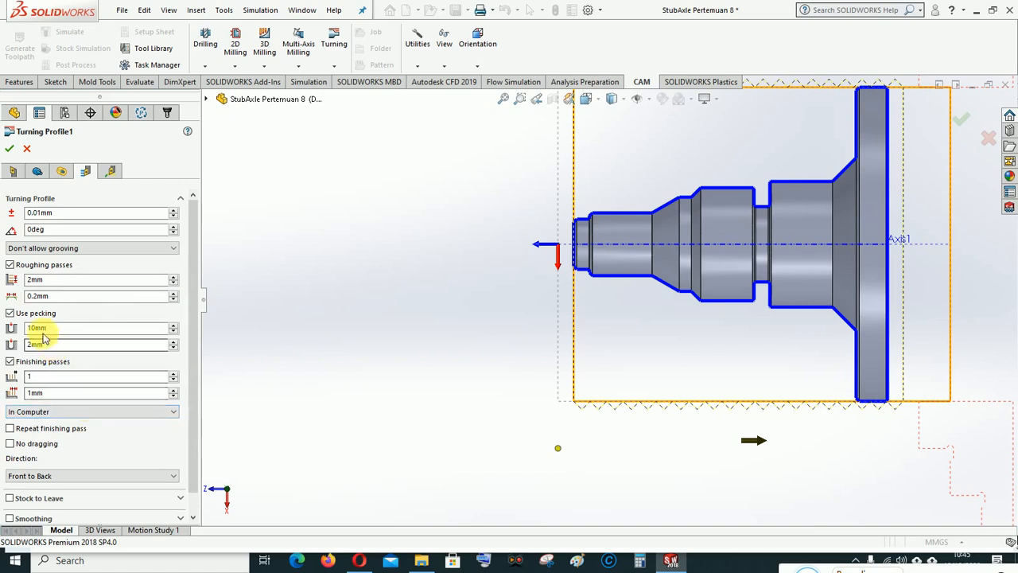
{"action": "left_click", "coordinate": [10, 314]}
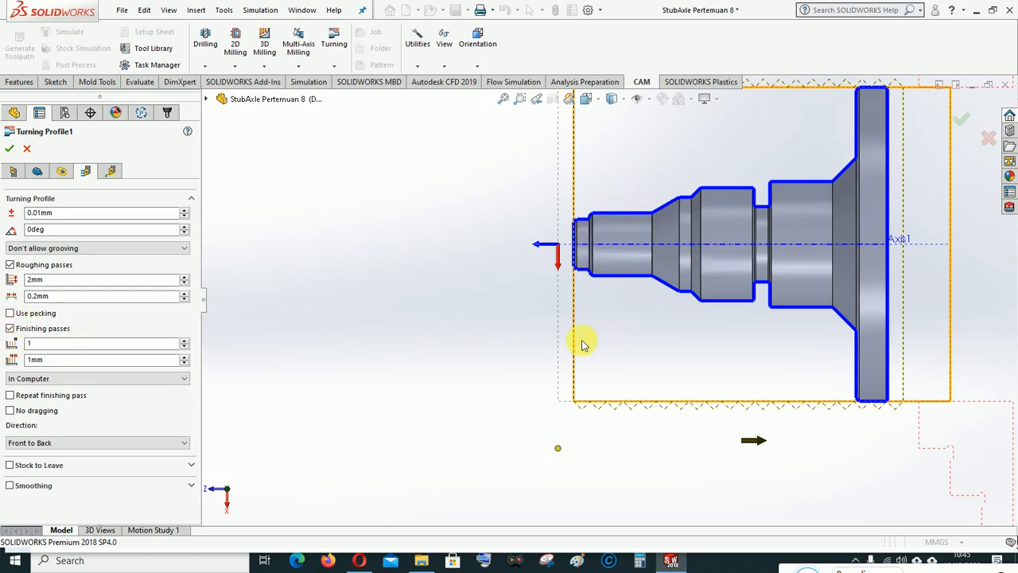
Step: Set the maximum stepover of the single finishing pass to 0.2 mm
{"action": "left_click", "coordinate": [94, 344]}
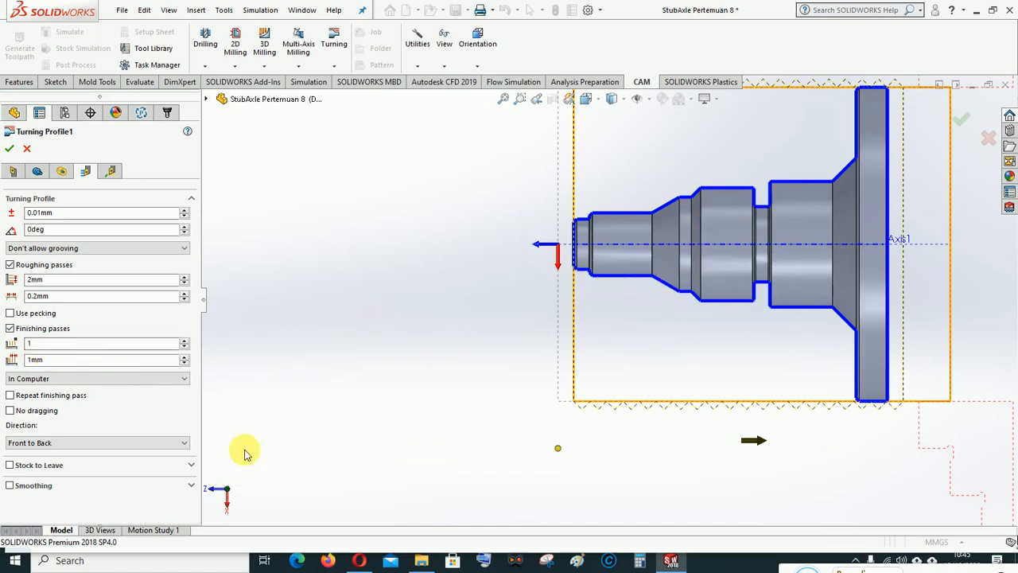
{"action": "mouse_move", "coordinate": [74, 362]}
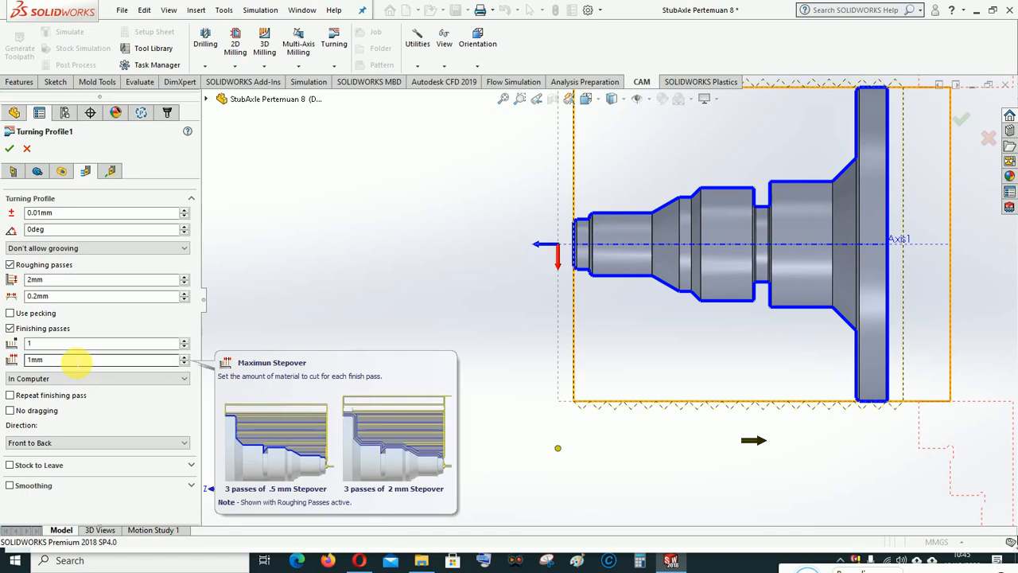
{"action": "left_click", "coordinate": [184, 363]}
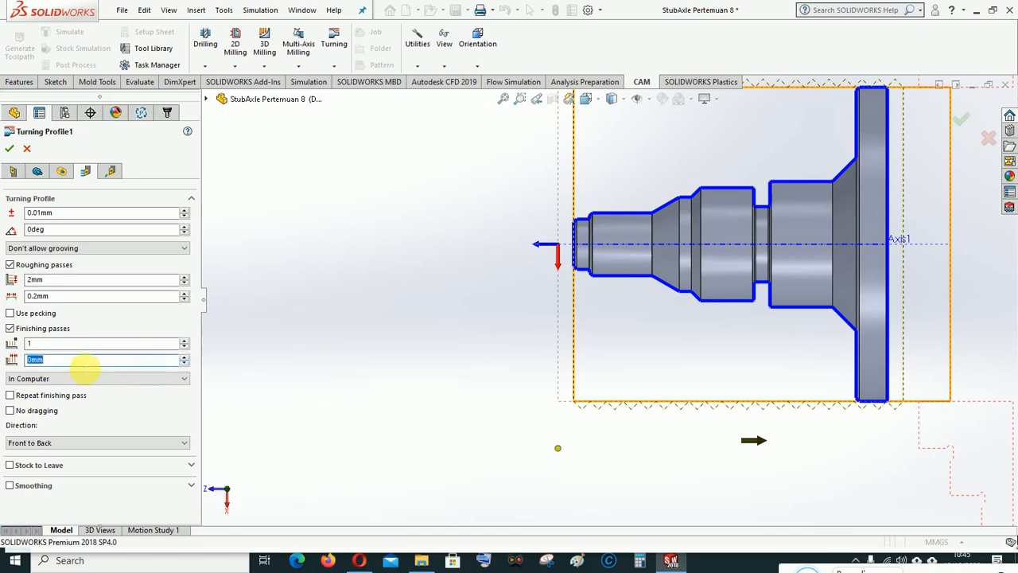
{"action": "type", "text": ".2"}
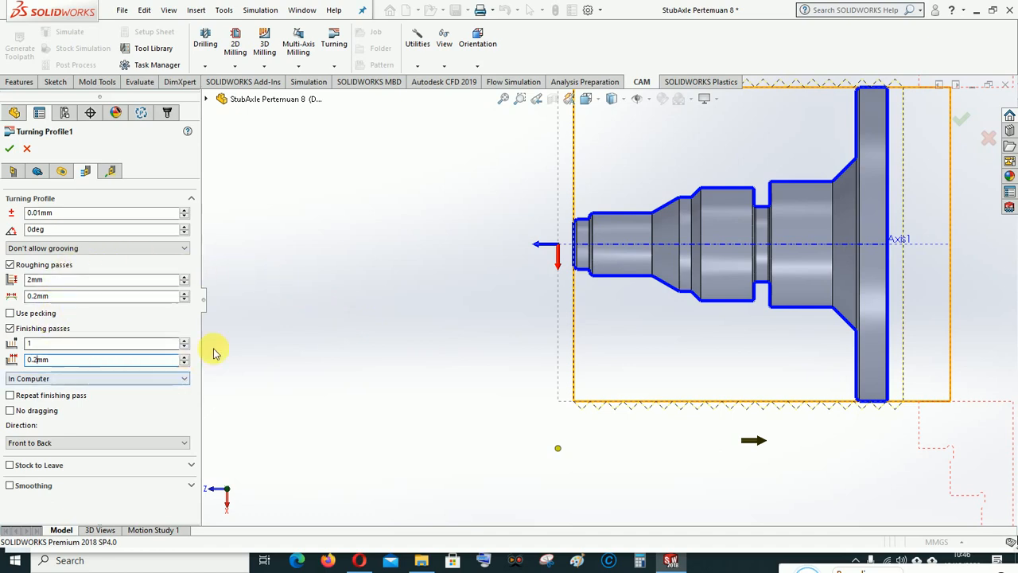
Step: Keep the pass direction Front to Back, review the linking settings and confirm the Turning Profile operation
{"action": "left_click", "coordinate": [63, 446]}
{"action": "left_click", "coordinate": [63, 445]}
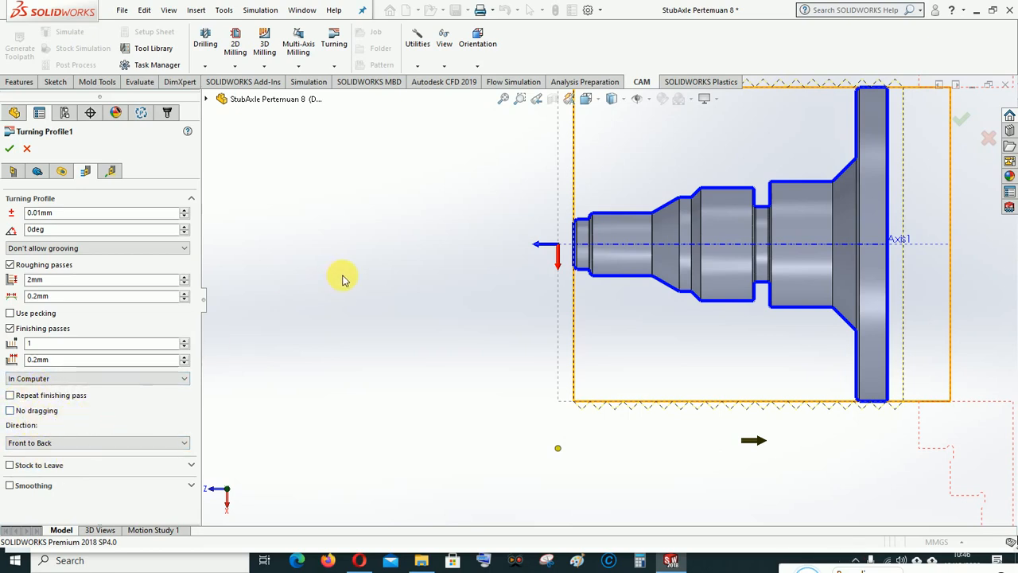
{"action": "left_click", "coordinate": [111, 172]}
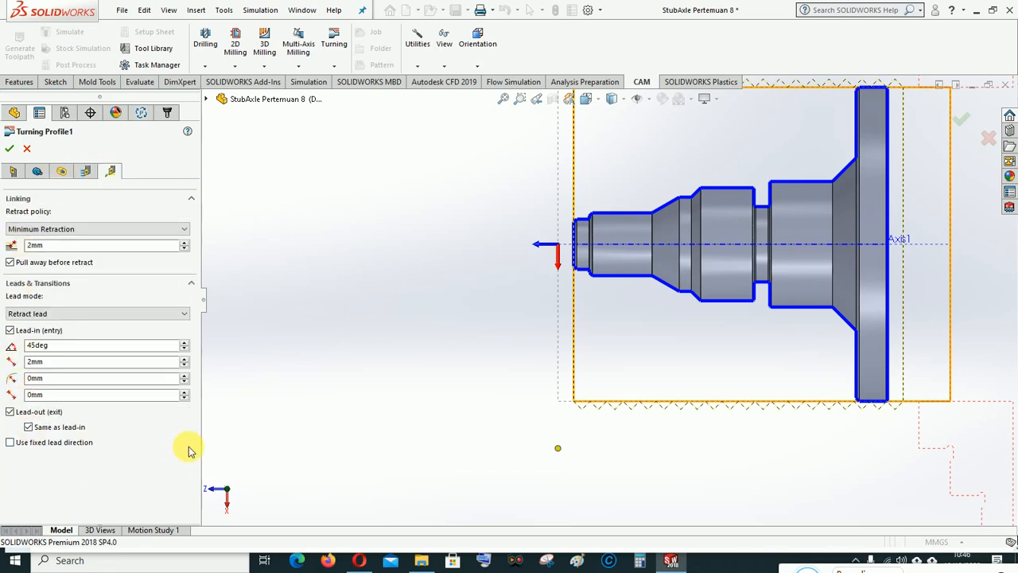
{"action": "left_click", "coordinate": [9, 149]}
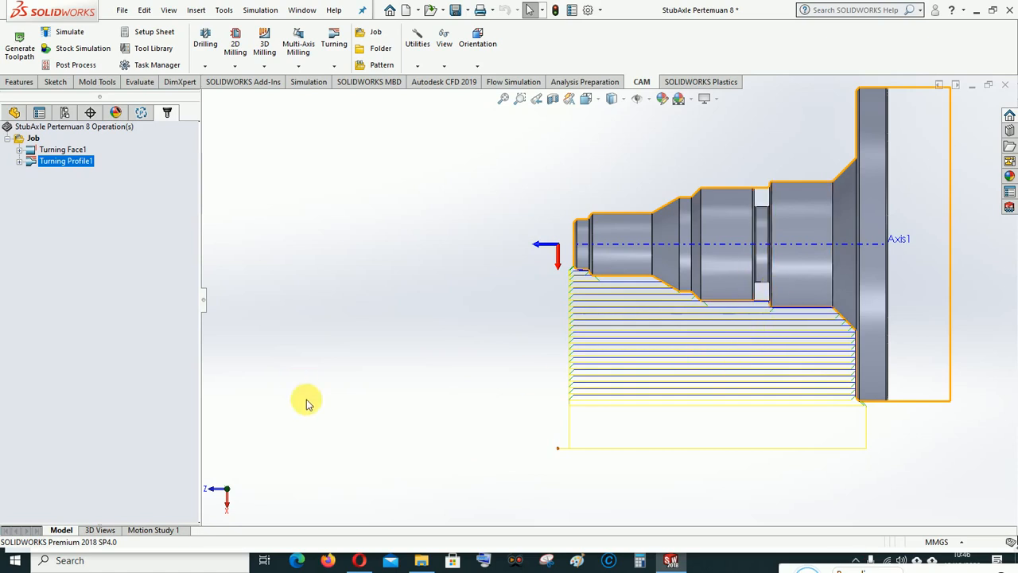
Step: Run the stock simulation for all operations of the job, watch the facing and profile cuts through, and close it
{"action": "right_click", "coordinate": [33, 140]}
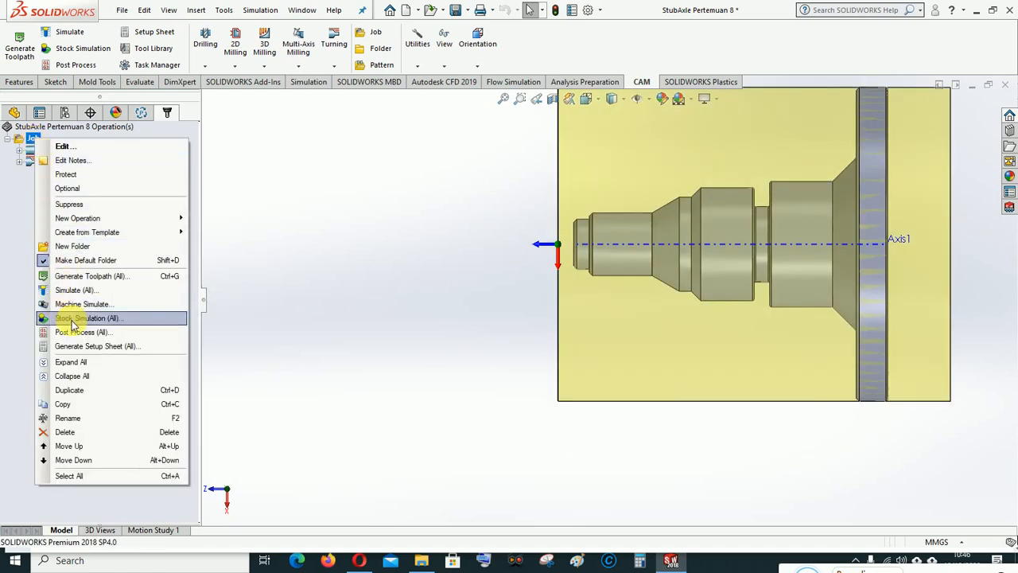
{"action": "left_click", "coordinate": [70, 318]}
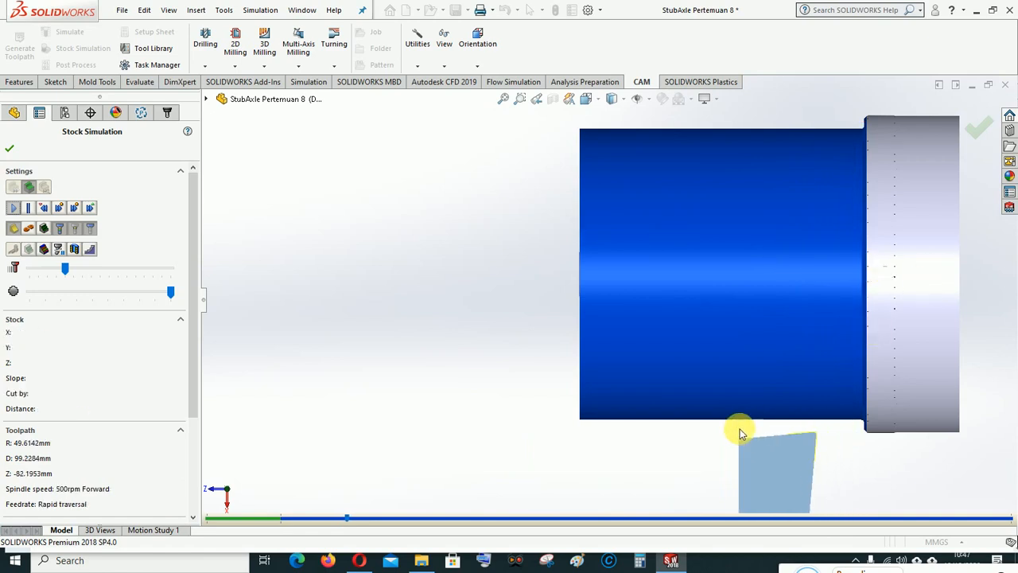
{"action": "scroll", "coordinate": [732, 421], "scroll_direction": "down", "scroll_amount": 2}
{"action": "scroll", "coordinate": [729, 417], "scroll_direction": "up", "scroll_amount": 3}
{"action": "scroll", "coordinate": [632, 182], "scroll_direction": "up", "scroll_amount": 2}
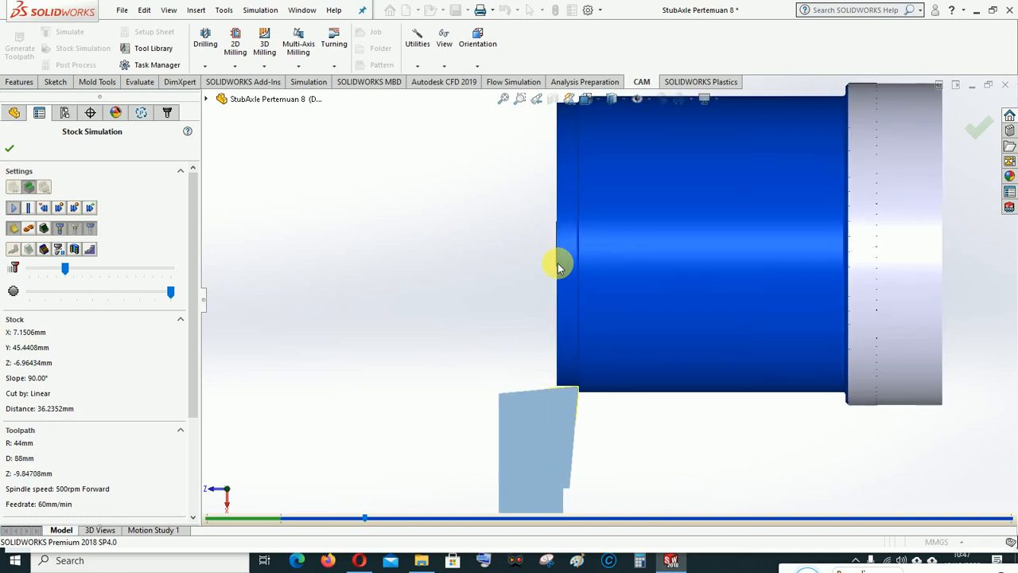
{"action": "scroll", "coordinate": [560, 263], "scroll_direction": "down", "scroll_amount": 1}
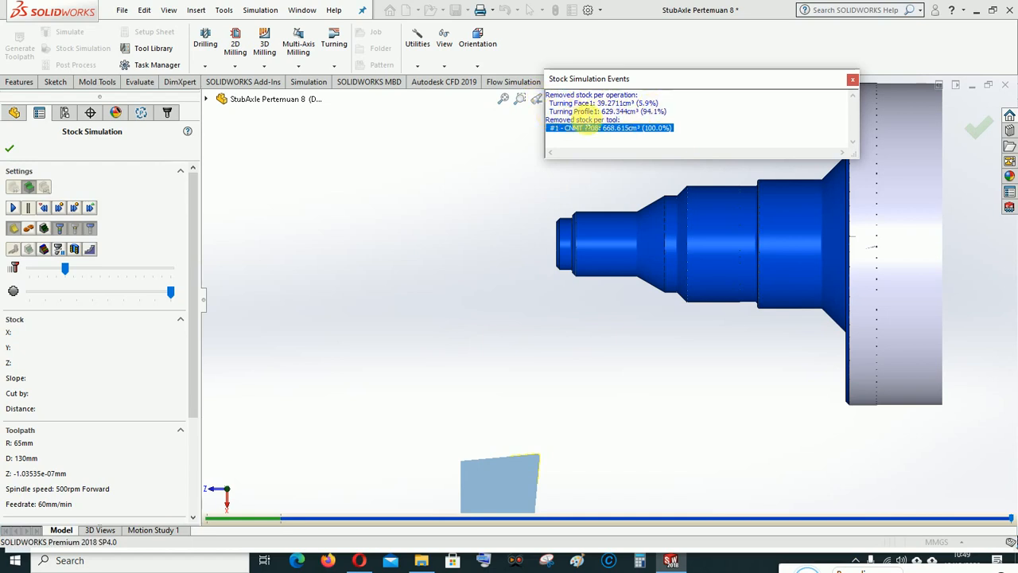
{"action": "left_click", "coordinate": [852, 80]}
{"action": "left_click", "coordinate": [8, 151]}
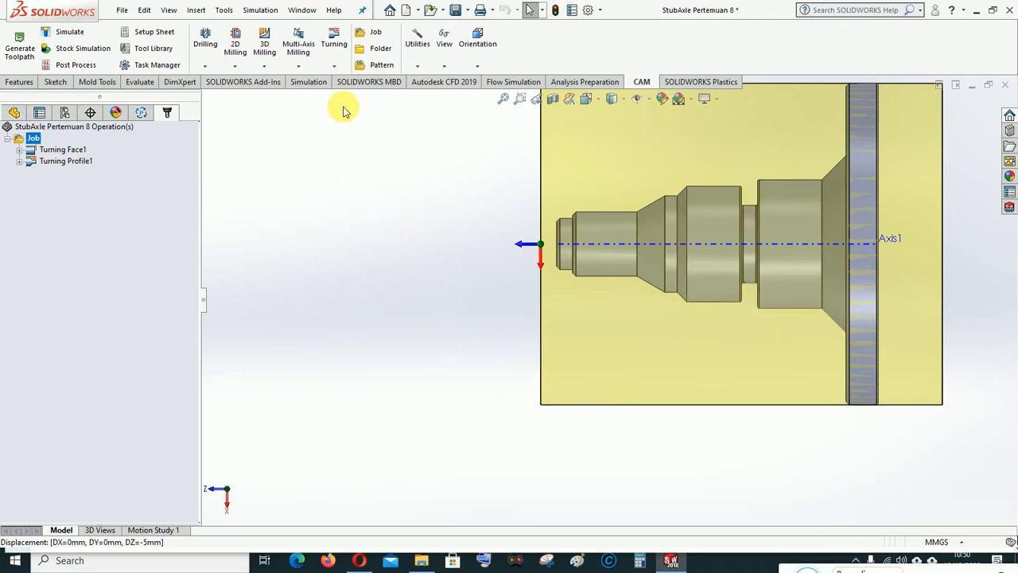
Step: Add a Turning Profile Groove operation to the job and create a new grooving turn tool for it
{"action": "left_click", "coordinate": [335, 69]}
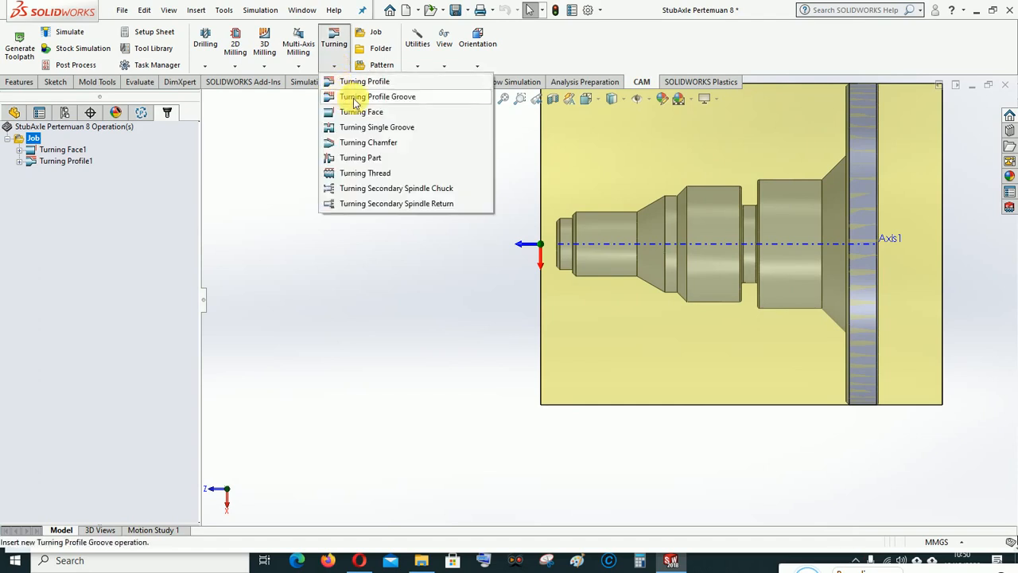
{"action": "left_click", "coordinate": [382, 97]}
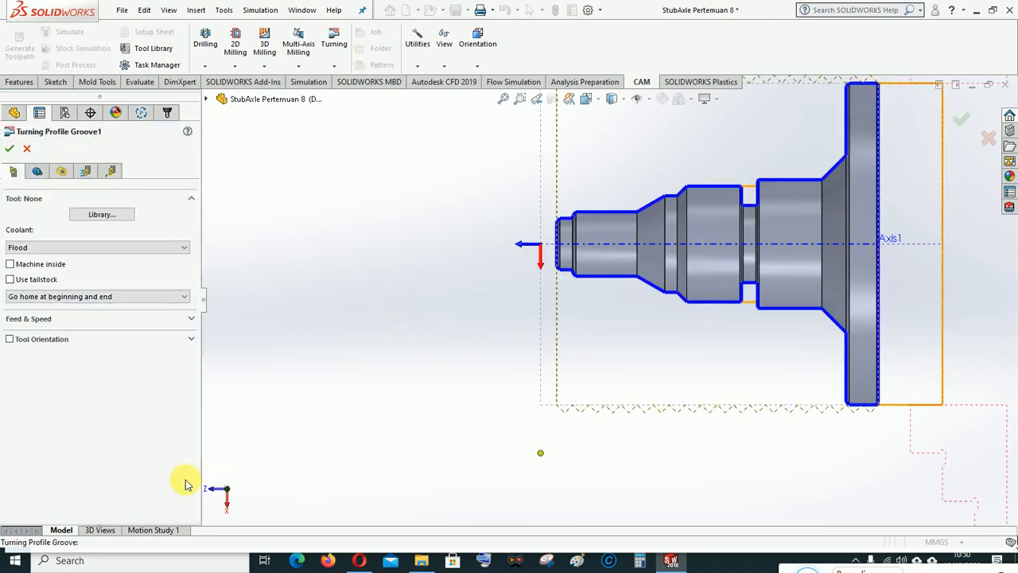
{"action": "left_click", "coordinate": [102, 214]}
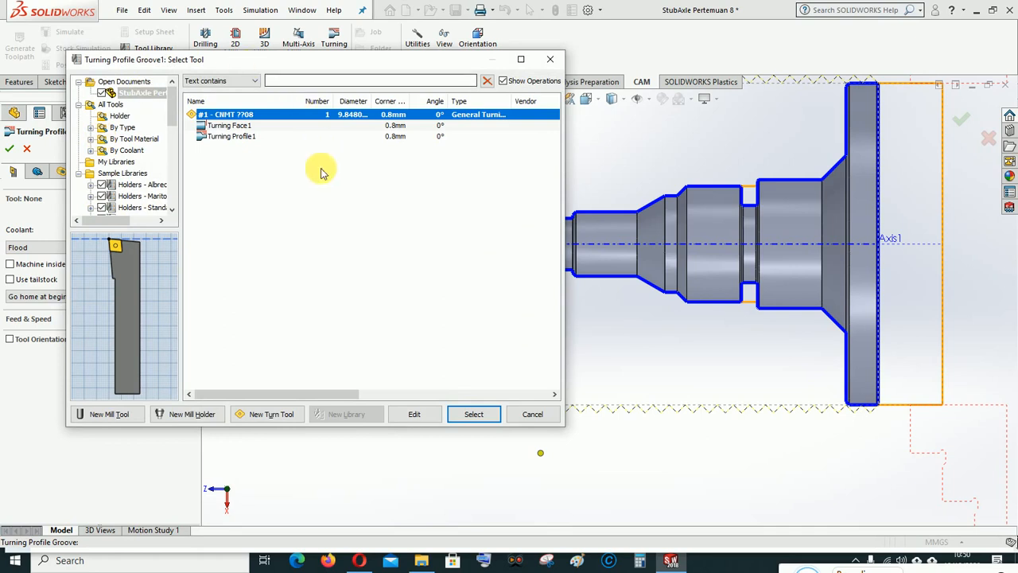
{"action": "left_click", "coordinate": [268, 416]}
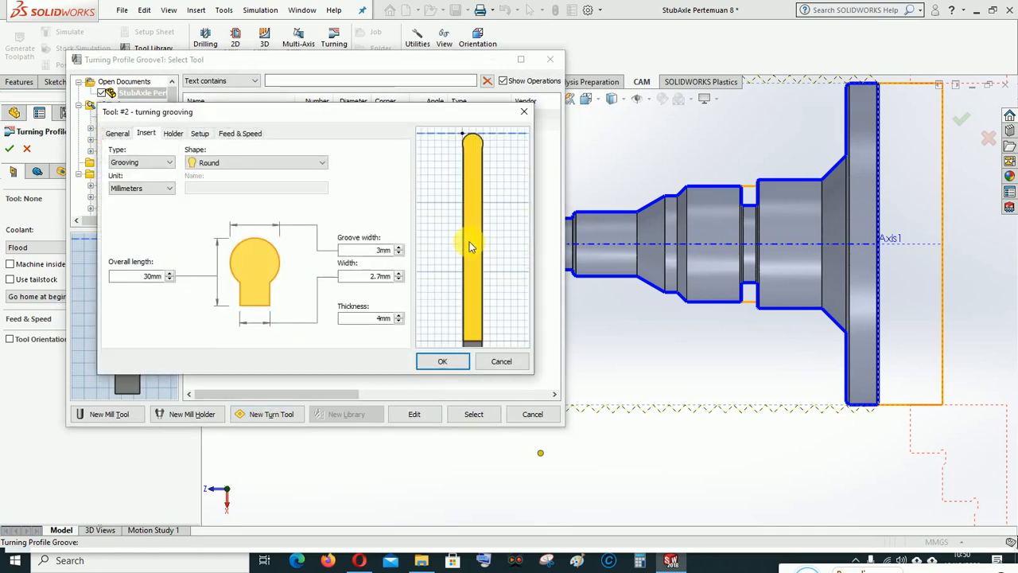
{"action": "left_click", "coordinate": [117, 133]}
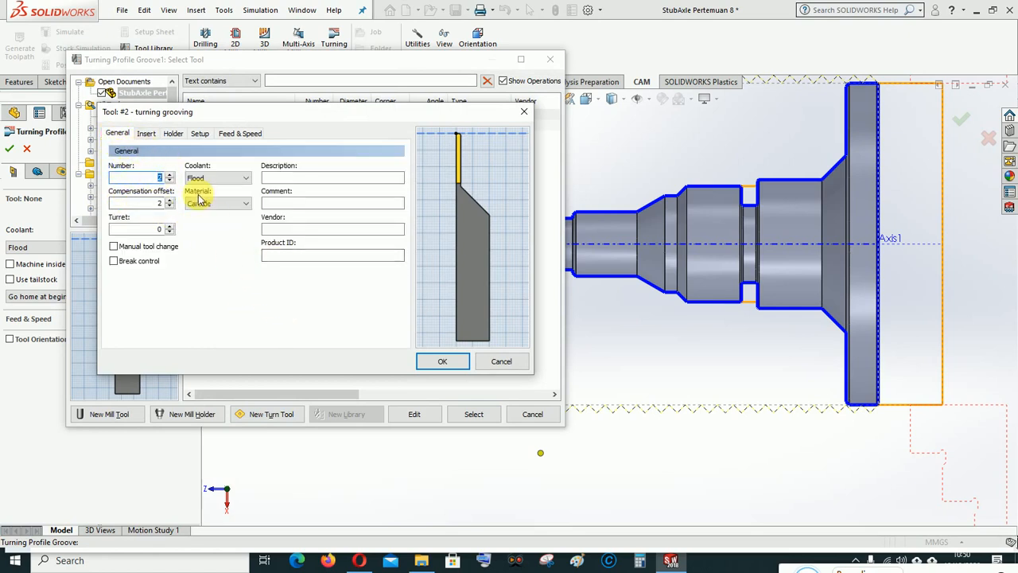
Step: Give the grooving insert a Square shape with a 2 mm width and a 0.25 mm corner radius
{"action": "left_click", "coordinate": [146, 135]}
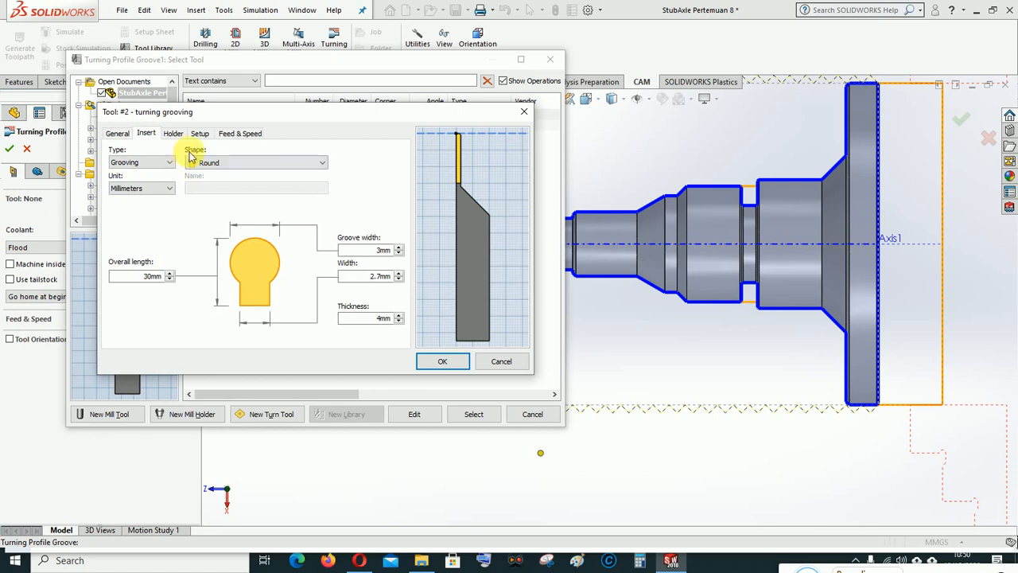
{"action": "left_click", "coordinate": [246, 164]}
{"action": "left_click", "coordinate": [229, 187]}
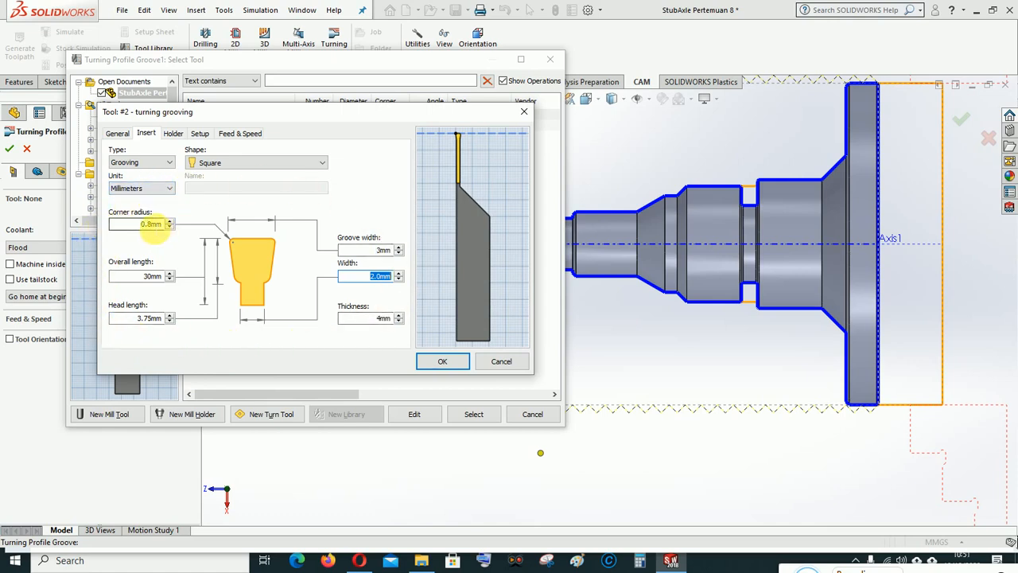
{"action": "left_click", "coordinate": [152, 223]}
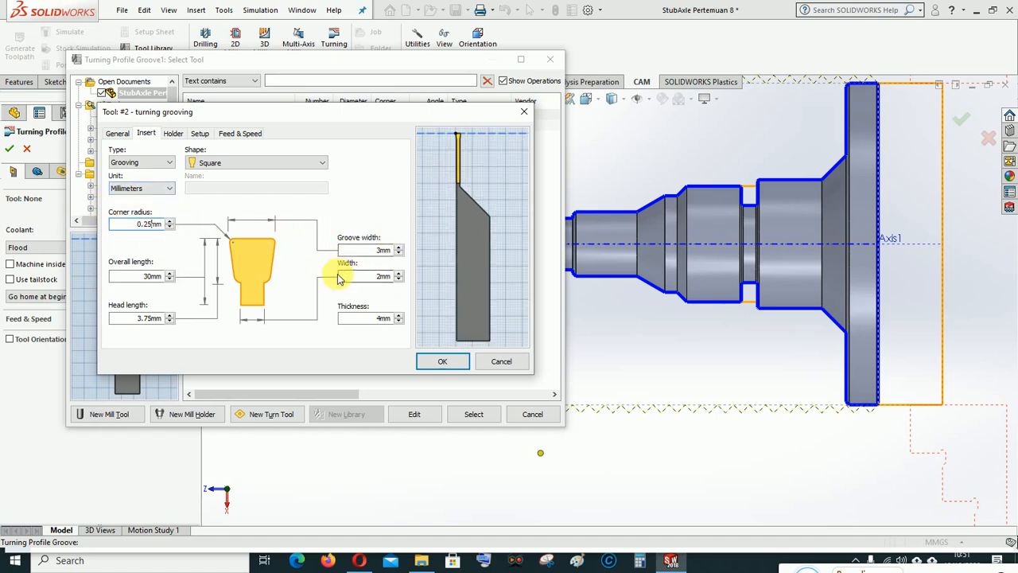
Step: Set the grooving holder's head length to 50 mm and the tool's cutting, lead-in and lead-out feedrates to 60 mm/min
{"action": "left_click", "coordinate": [174, 134]}
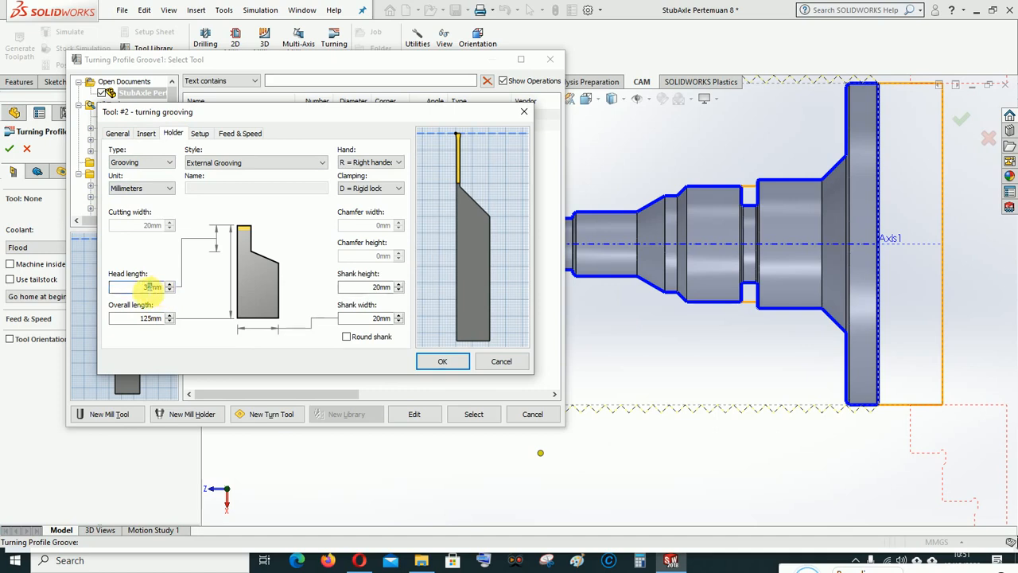
{"action": "type", "text": "50"}
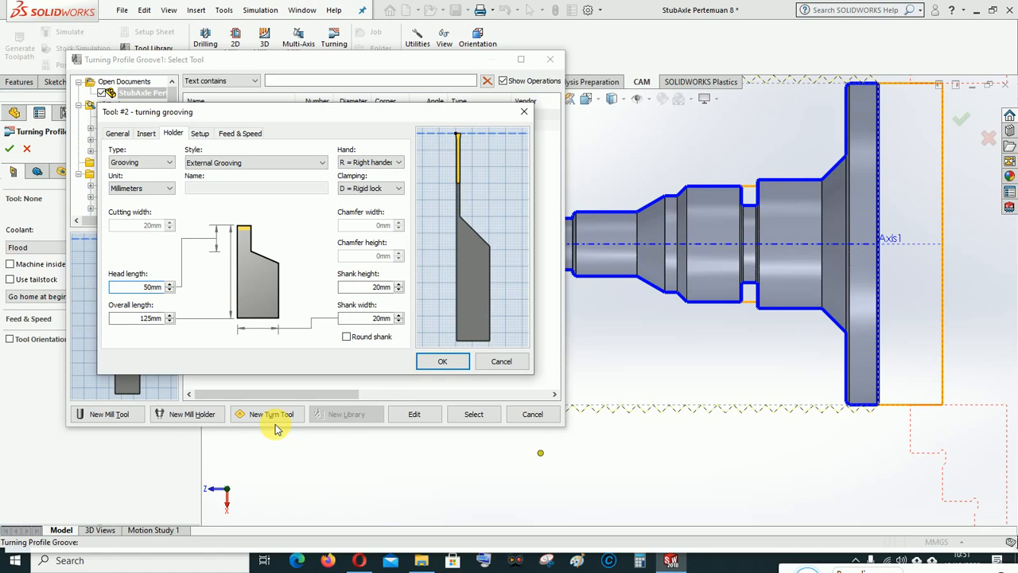
{"action": "left_click", "coordinate": [238, 133]}
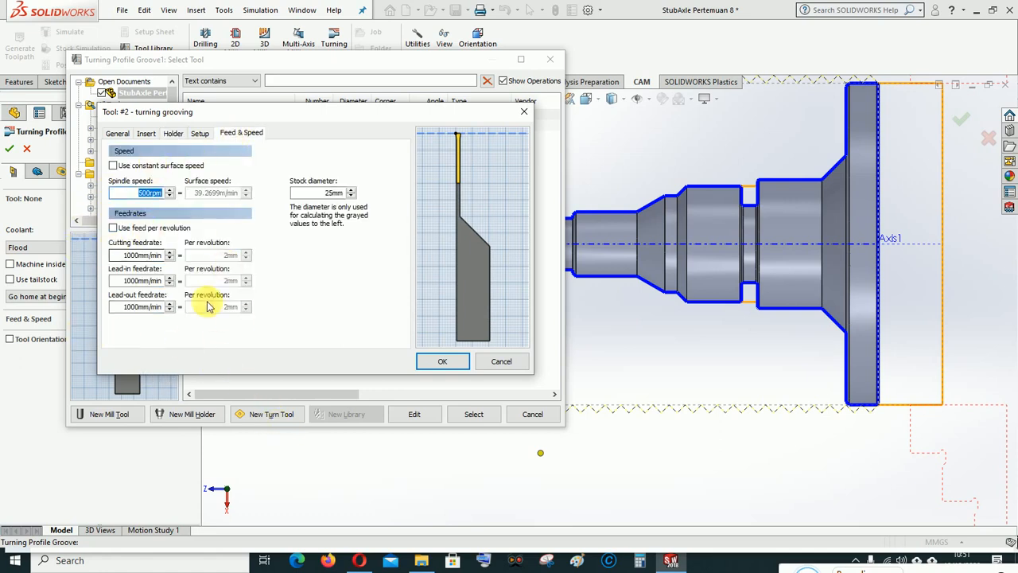
{"action": "double_click", "coordinate": [129, 255]}
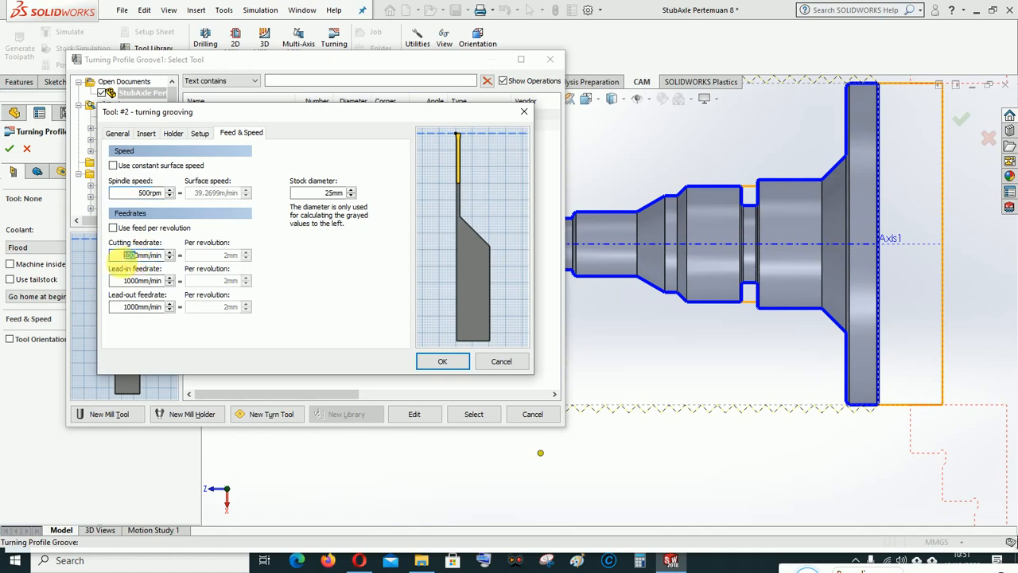
{"action": "type", "text": "60"}
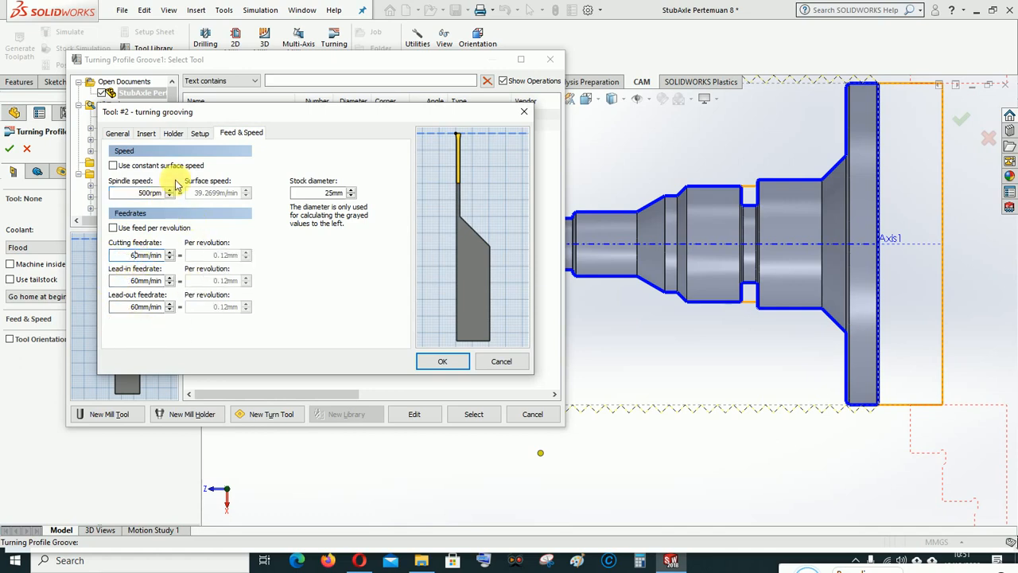
Step: Recheck the grooving tool's general, insert and holder settings, confirm the tool and assign it to the groove operation
{"action": "left_click", "coordinate": [120, 135]}
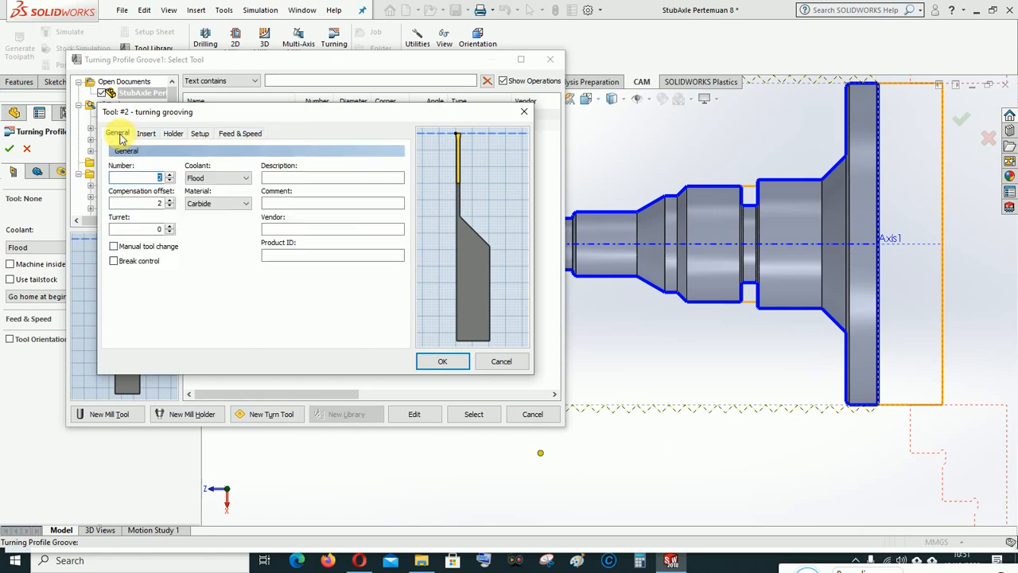
{"action": "left_click", "coordinate": [148, 136]}
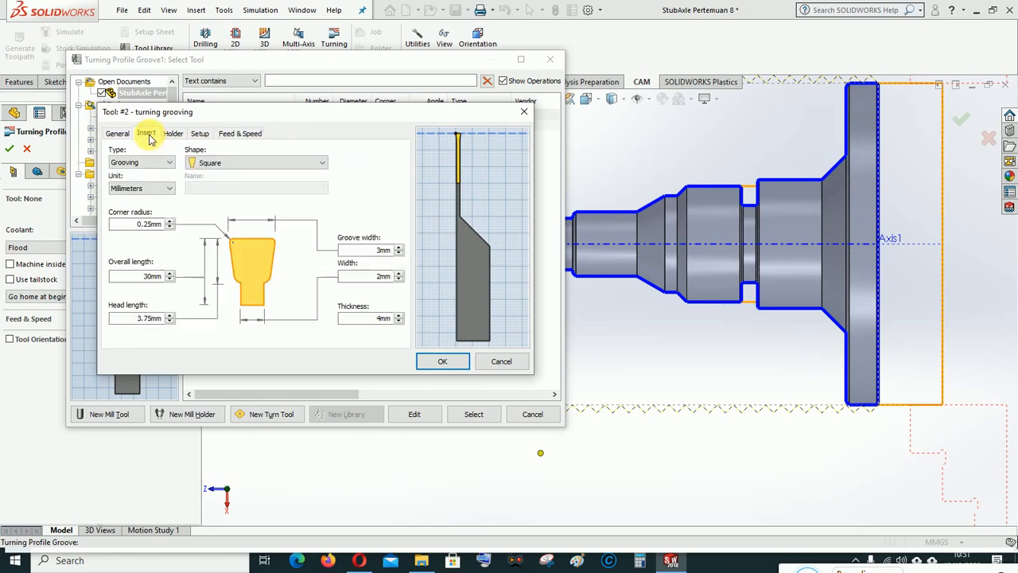
{"action": "left_click", "coordinate": [174, 135]}
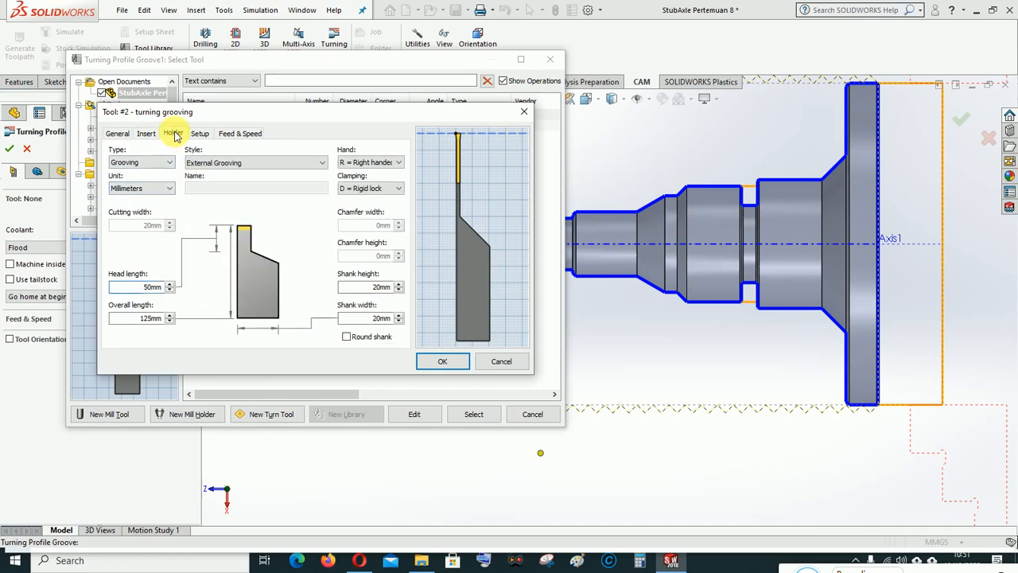
{"action": "left_click", "coordinate": [146, 134]}
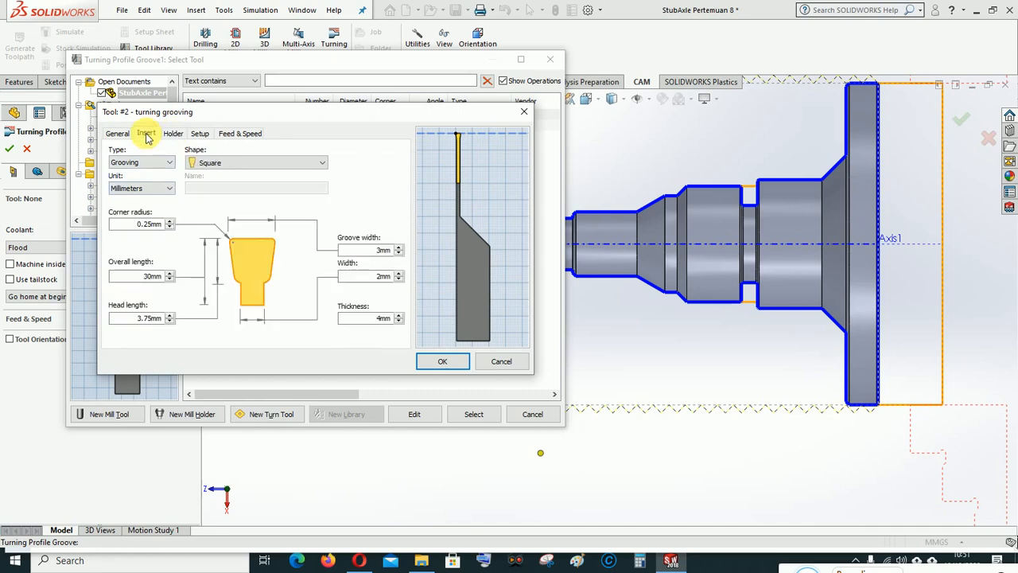
{"action": "left_click", "coordinate": [443, 360]}
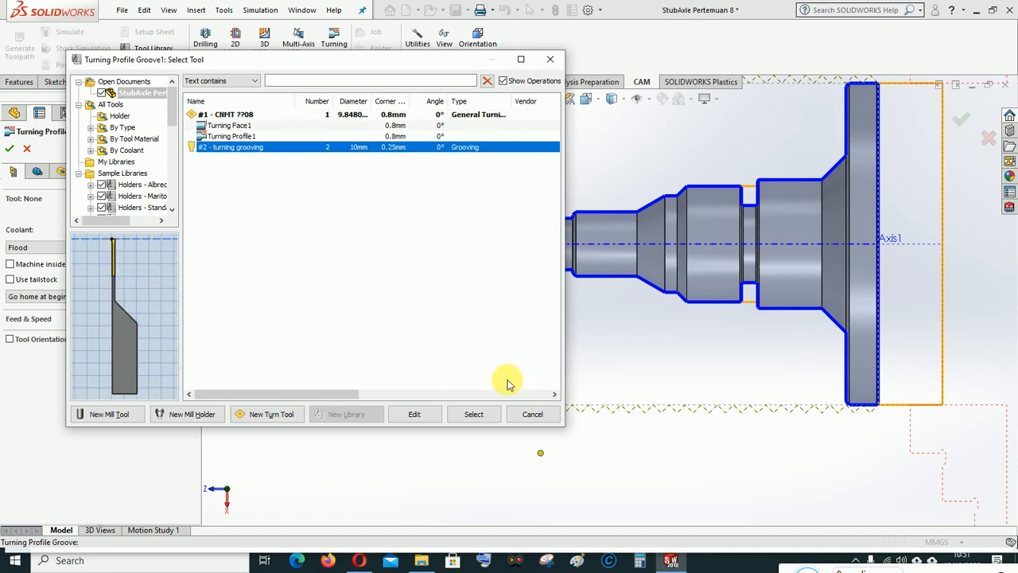
{"action": "left_click", "coordinate": [473, 414]}
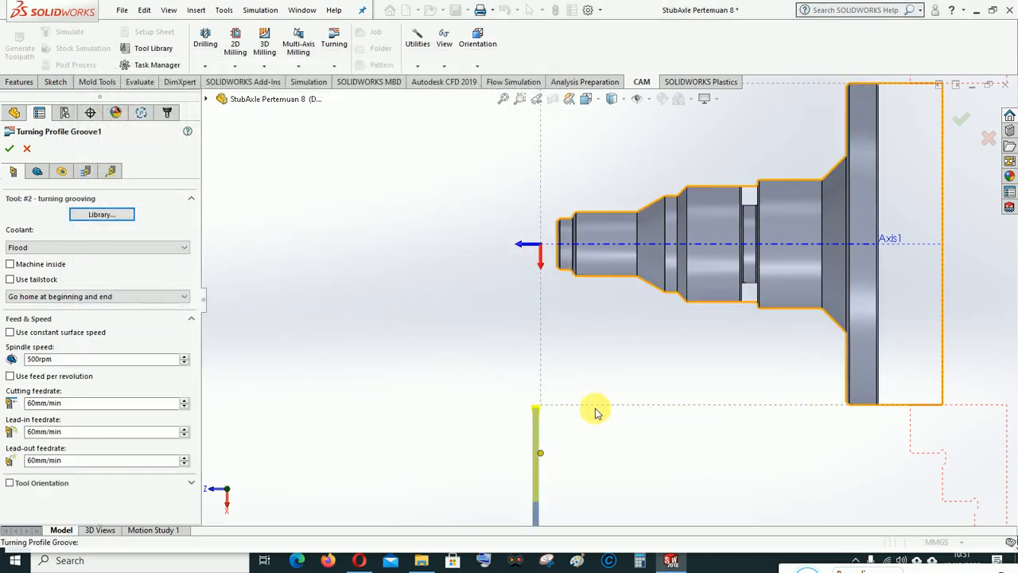
Step: Review the groove operation's geometry and radii, and set the roughing passes to a 2 mm maximum grooving stepover and 0.2 mm backoff distance
{"action": "left_click", "coordinate": [38, 171]}
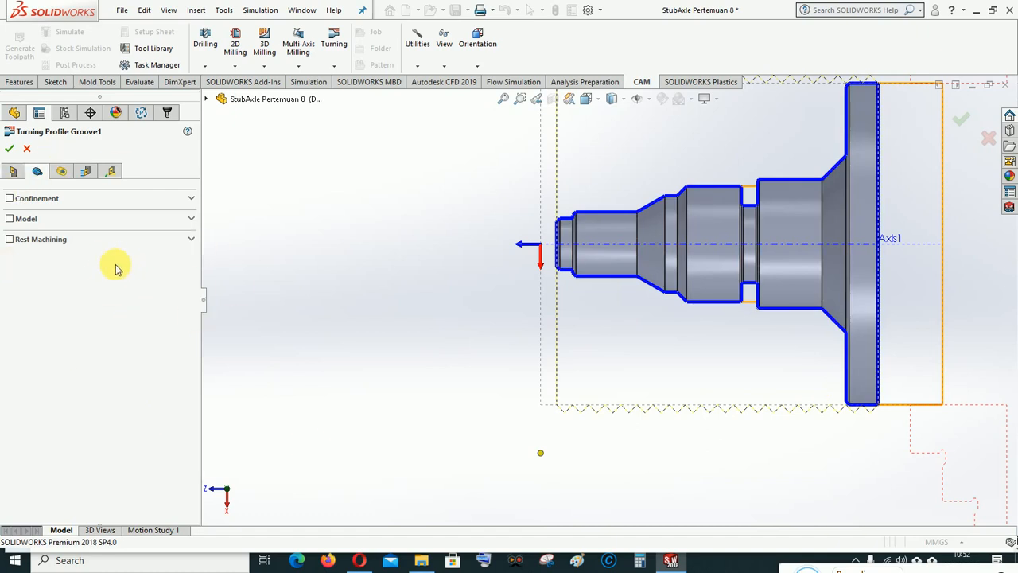
{"action": "left_click", "coordinate": [62, 172]}
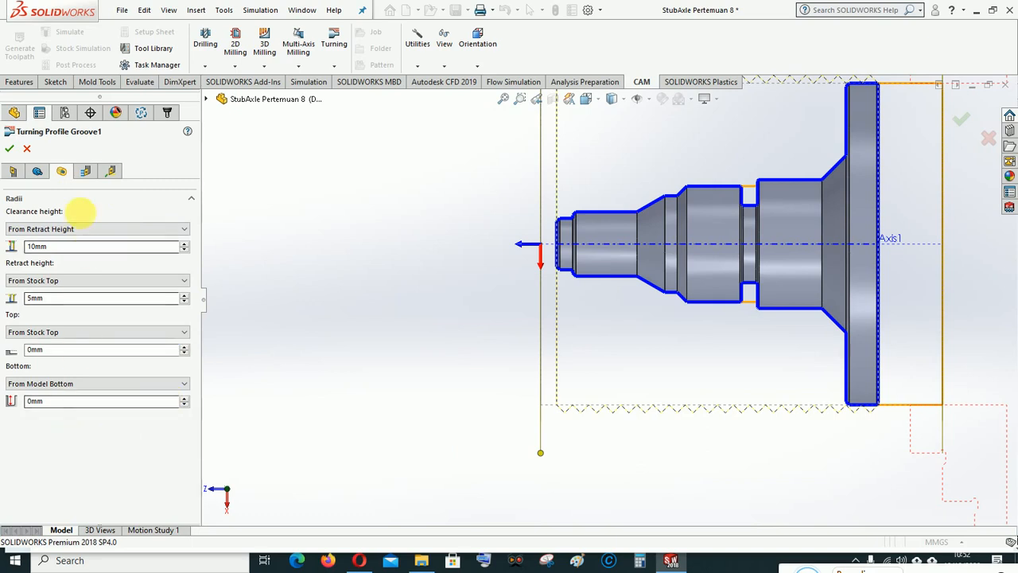
{"action": "left_click", "coordinate": [86, 171]}
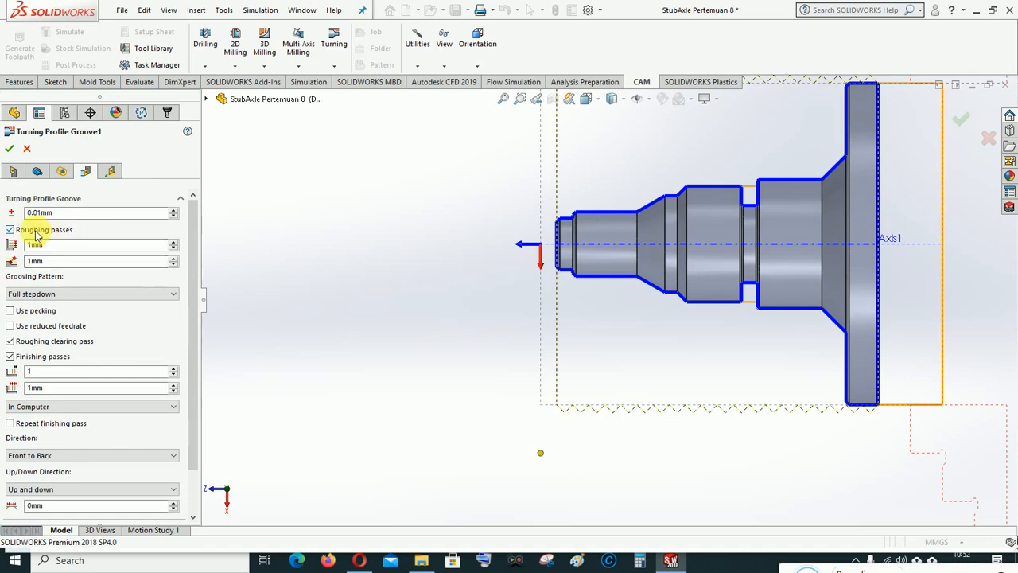
{"action": "mouse_move", "coordinate": [35, 235]}
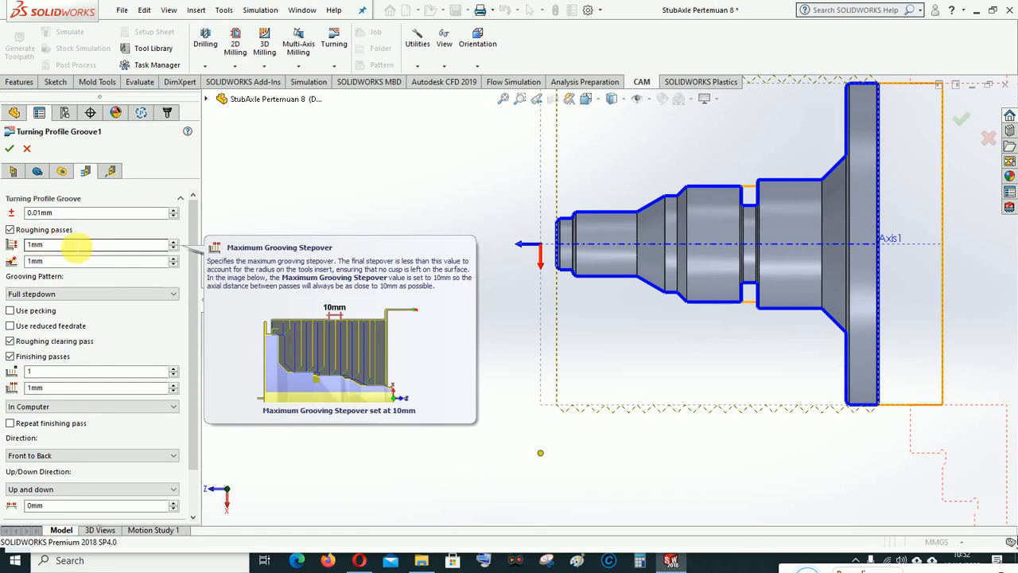
{"action": "left_click", "coordinate": [175, 241]}
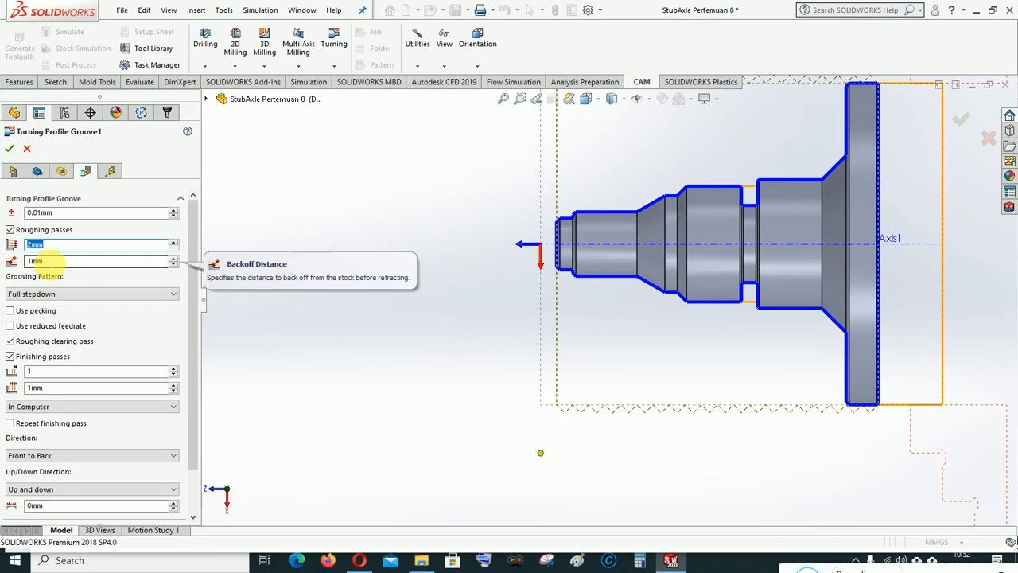
{"action": "left_click", "coordinate": [30, 261]}
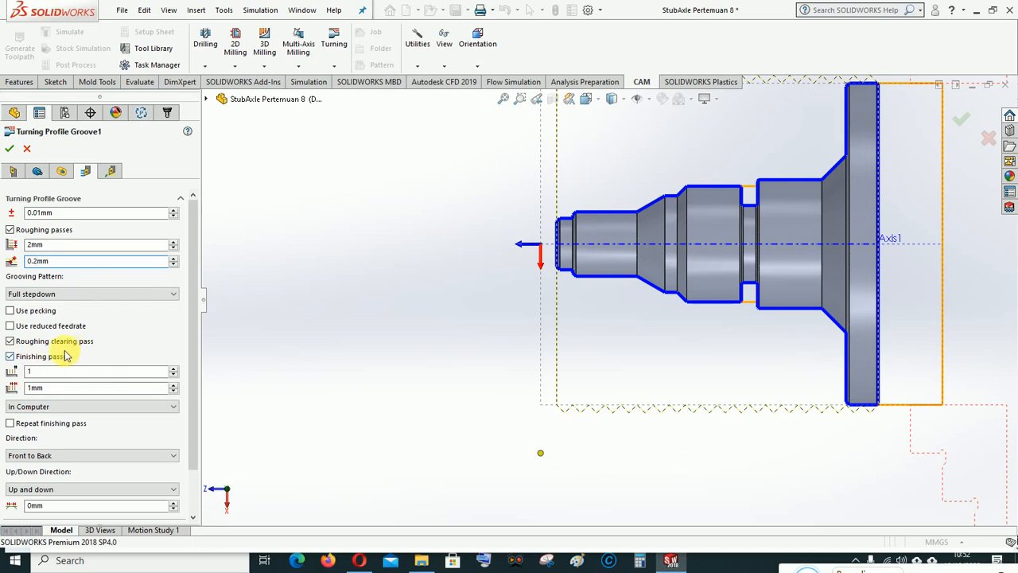
Step: Keep one finishing pass with a stepover of 0.2 mm and review the remaining groove pass settings
{"action": "left_click", "coordinate": [9, 356]}
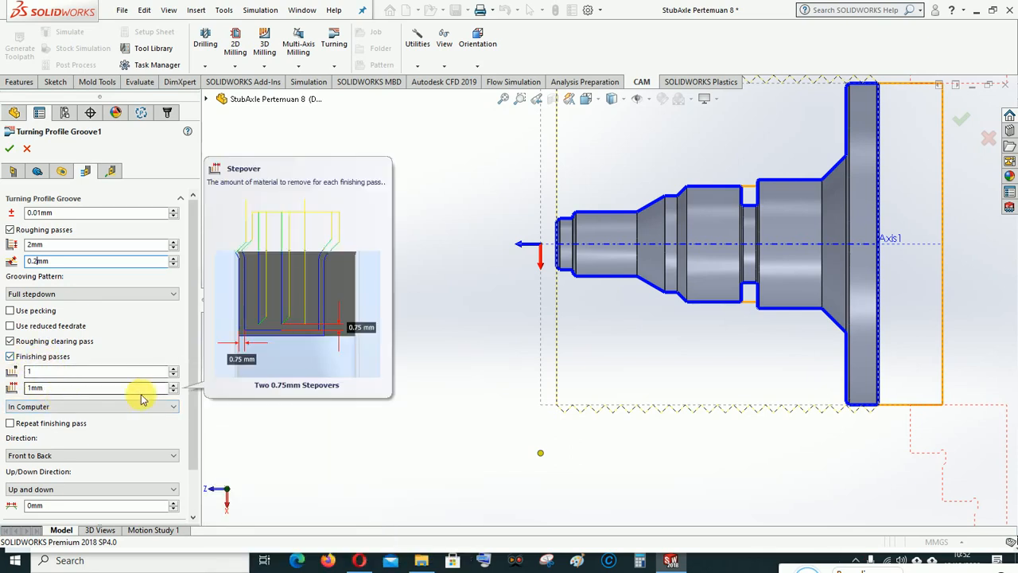
{"action": "left_click", "coordinate": [172, 391]}
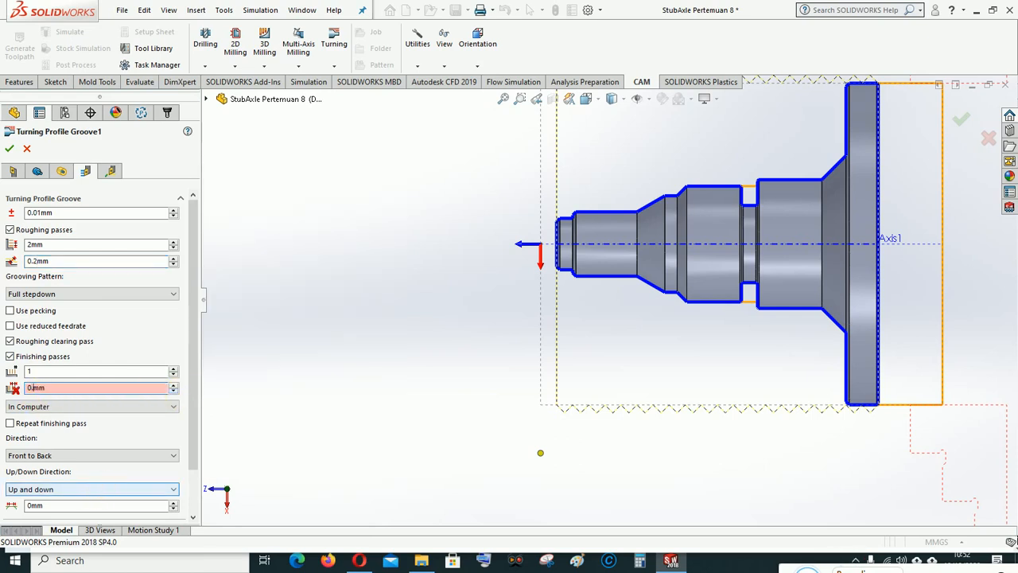
{"action": "type", "text": ".2"}
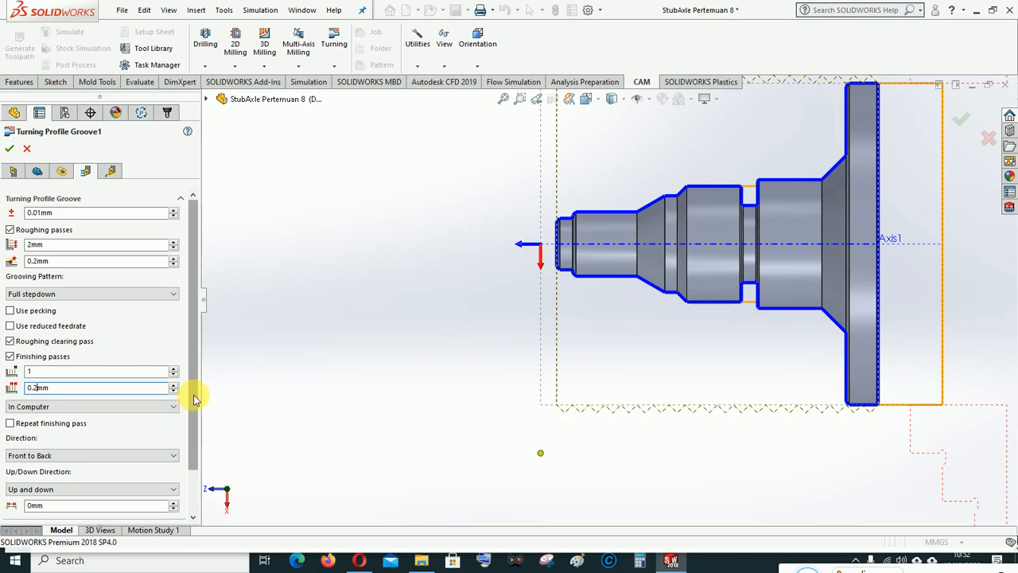
{"action": "left_click_drag", "start_coordinate": [194, 400], "coordinate": [193, 474]}
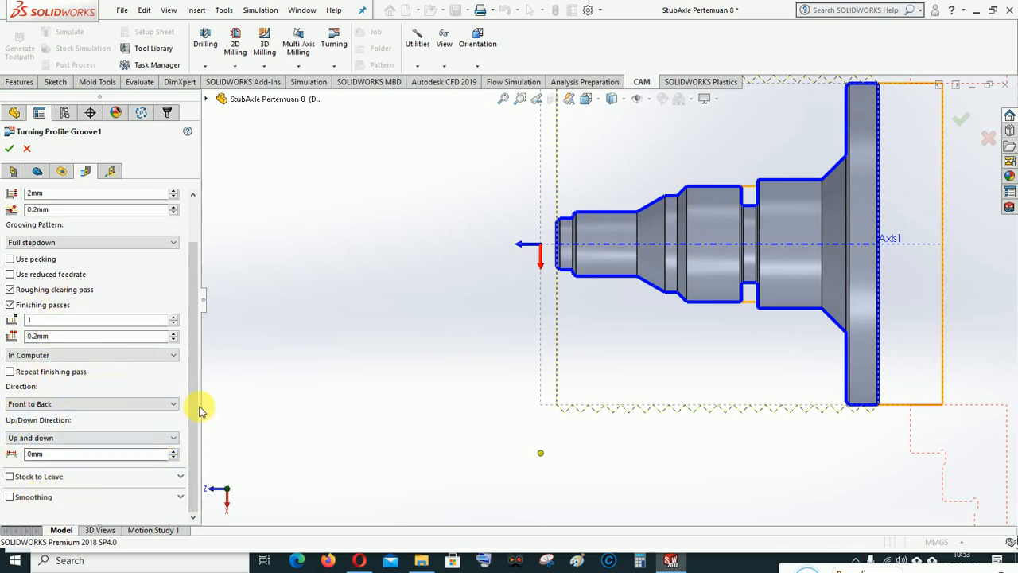
{"action": "left_click_drag", "start_coordinate": [194, 409], "coordinate": [205, 353]}
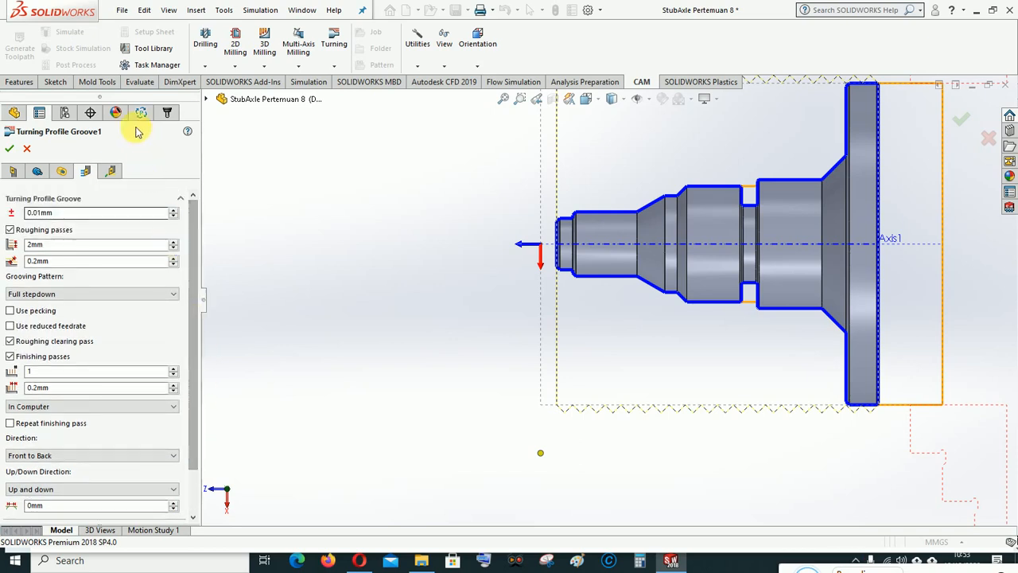
Step: Confirm the groove operation with its current linking settings, and edit it again to enable Rest Machining from the previous operations
{"action": "left_click", "coordinate": [112, 173]}
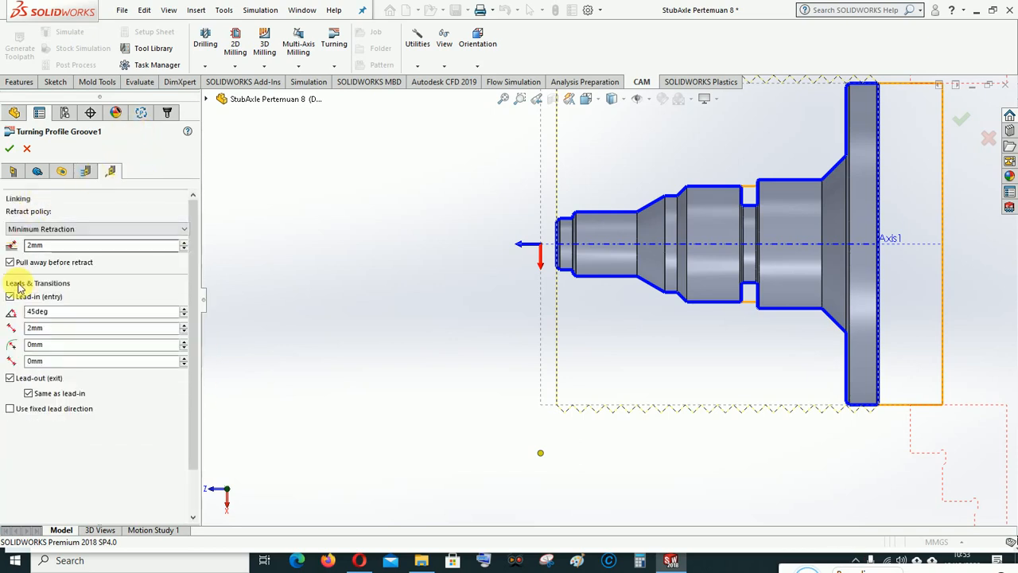
{"action": "left_click", "coordinate": [9, 149]}
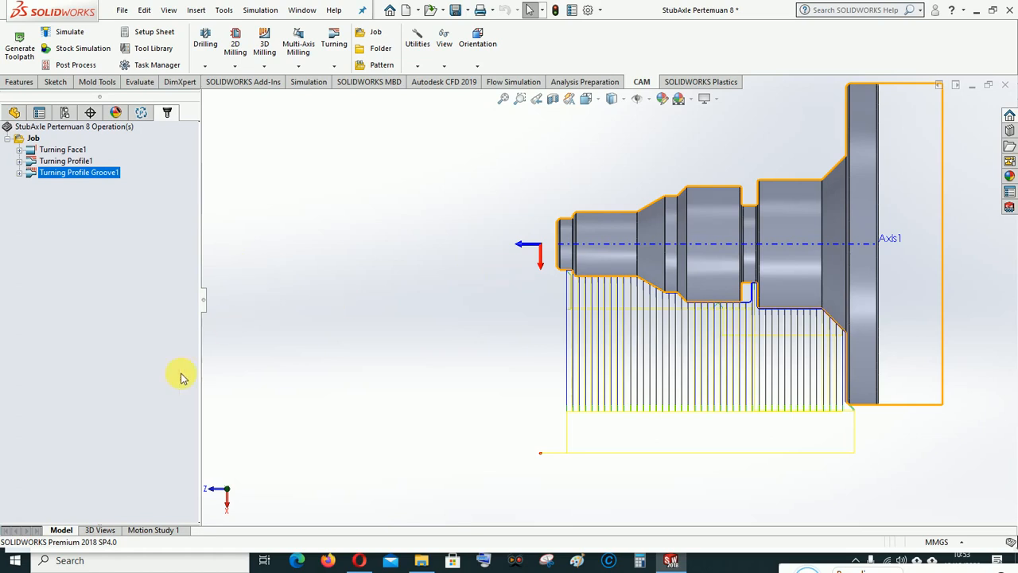
{"action": "right_click", "coordinate": [71, 176]}
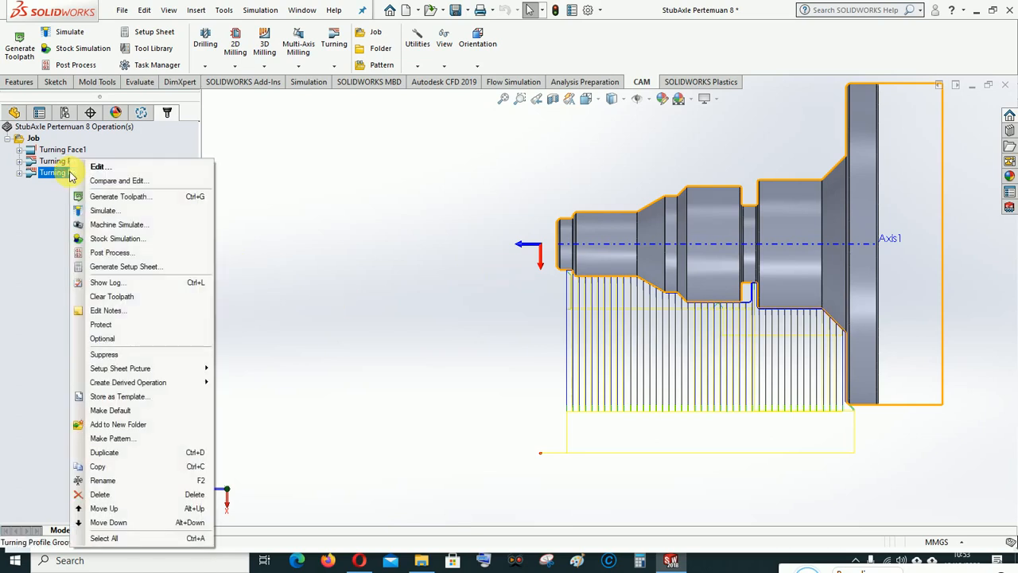
{"action": "left_click", "coordinate": [98, 167]}
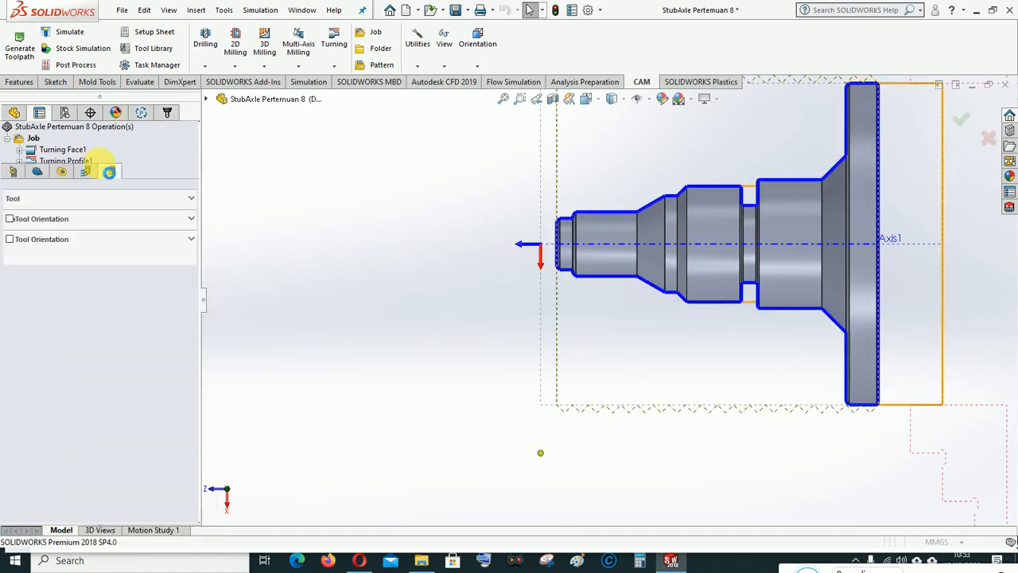
{"action": "left_click", "coordinate": [37, 172]}
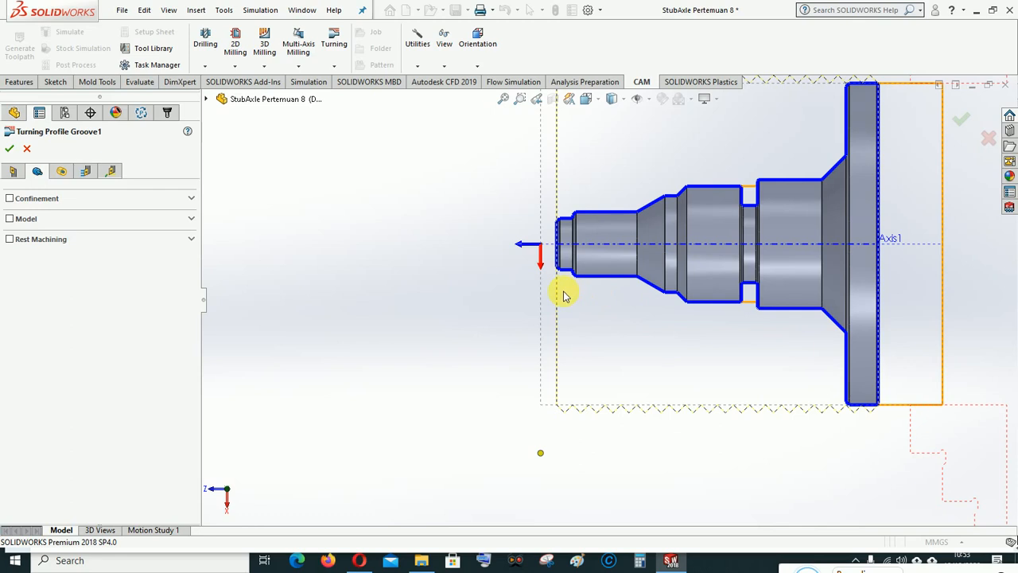
{"action": "left_click", "coordinate": [10, 239]}
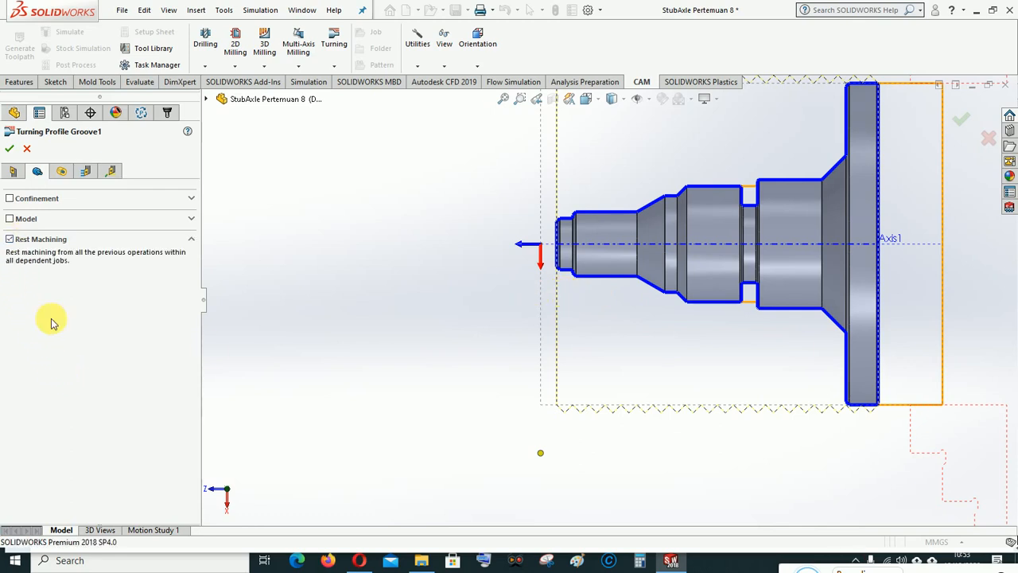
{"action": "left_click", "coordinate": [9, 148]}
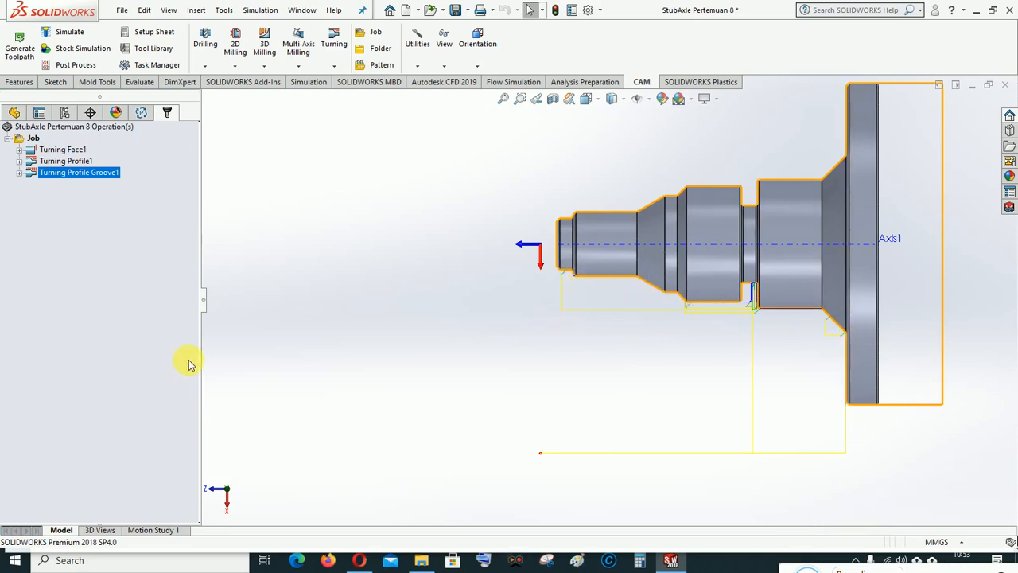
Step: Run a stock simulation of the whole job, skipping ahead to the end of the profile turning to check the groove cutting
{"action": "right_click", "coordinate": [33, 138]}
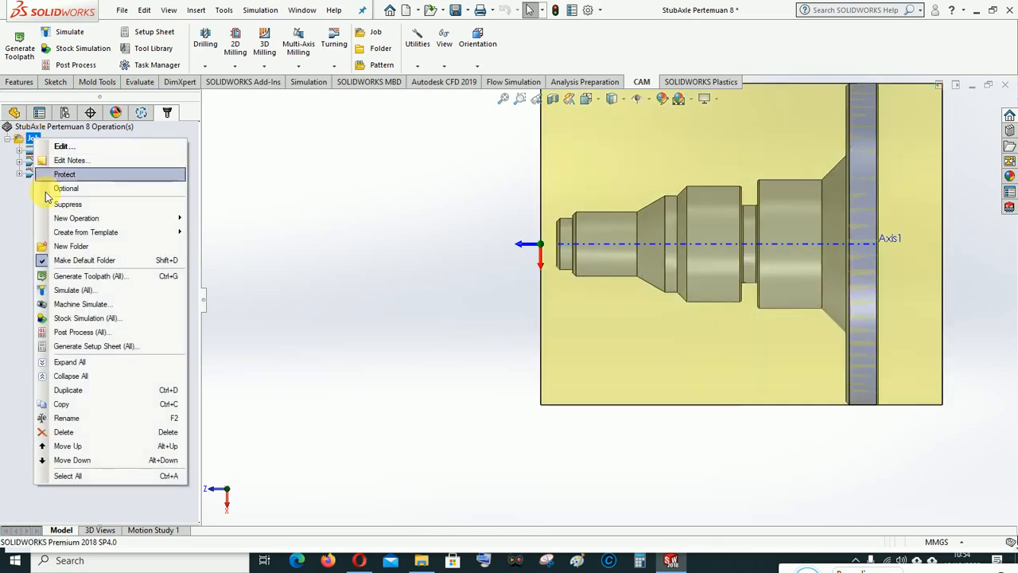
{"action": "left_click", "coordinate": [63, 317]}
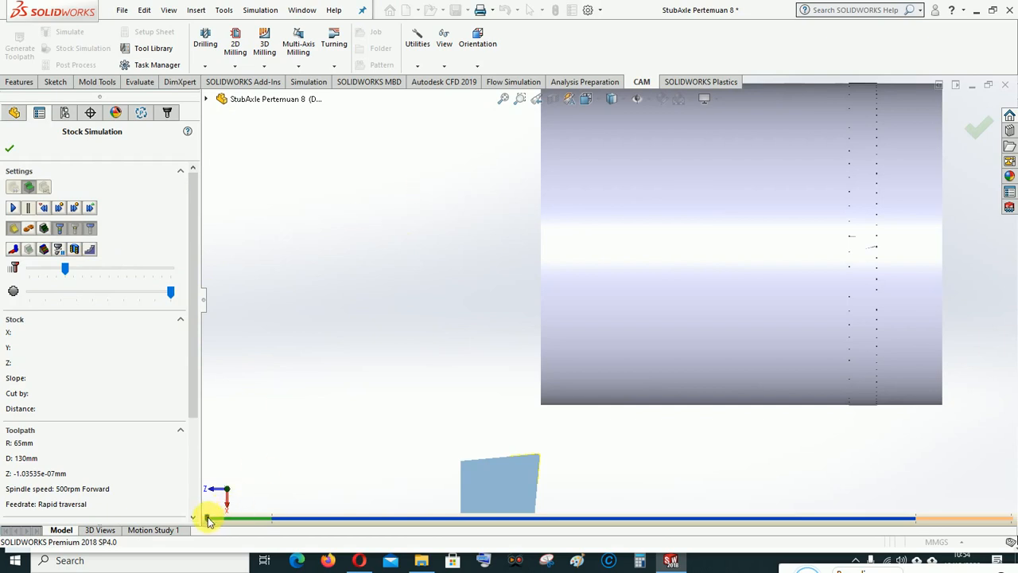
{"action": "left_click_drag", "start_coordinate": [208, 519], "coordinate": [896, 521]}
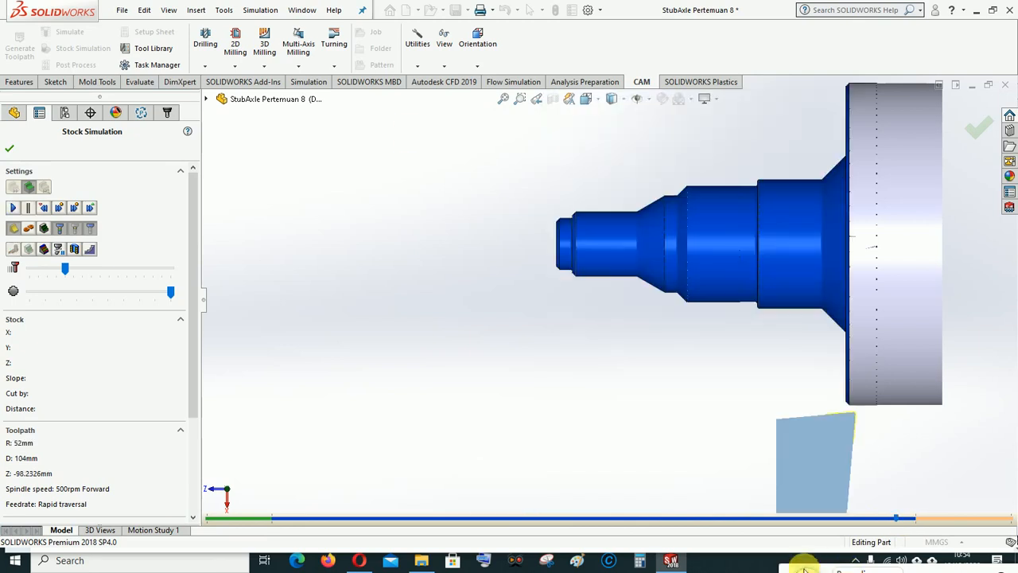
{"action": "left_click", "coordinate": [13, 209]}
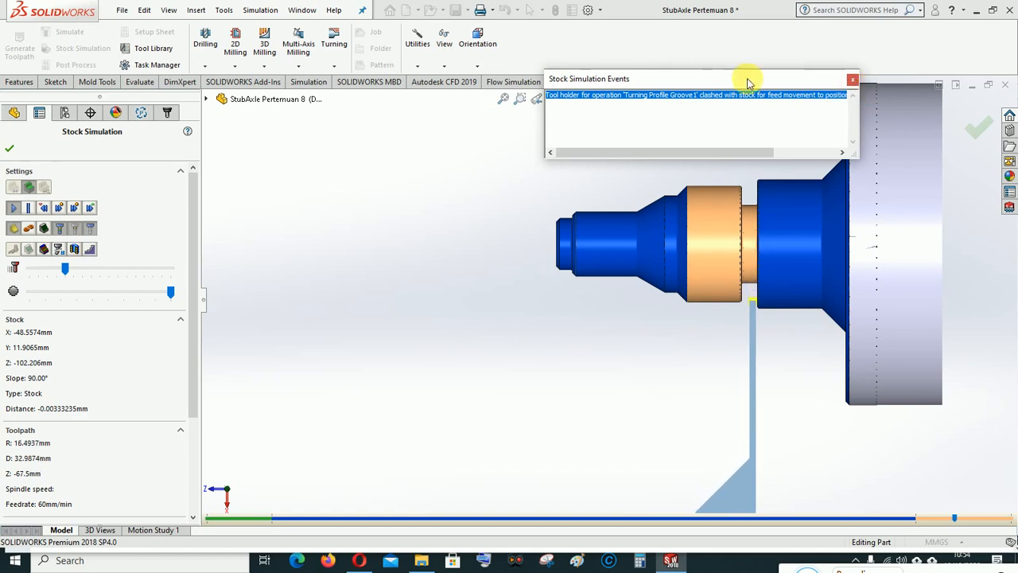
{"action": "left_click", "coordinate": [852, 79]}
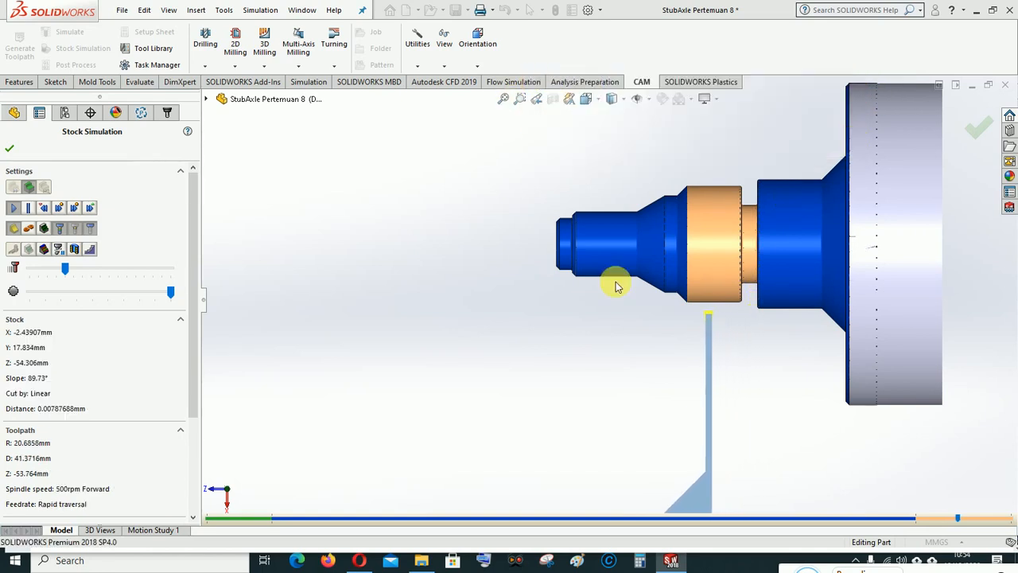
{"action": "left_click", "coordinate": [9, 148]}
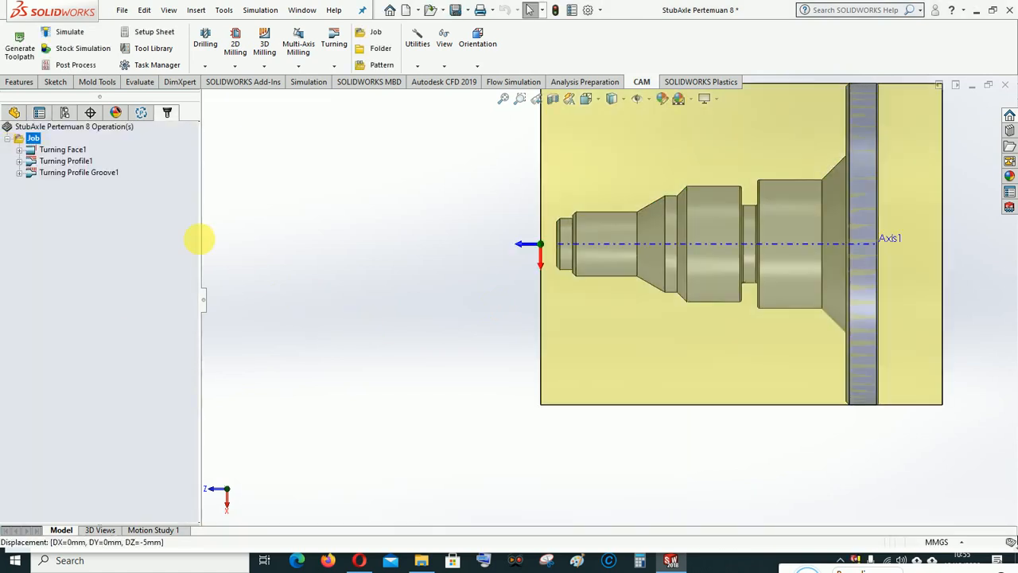
Step: Edit the groove operation's grooving tool to an insert groove width of 2.5 mm, reassign the tool and confirm the operation
{"action": "left_click", "coordinate": [72, 176]}
{"action": "right_click", "coordinate": [70, 173]}
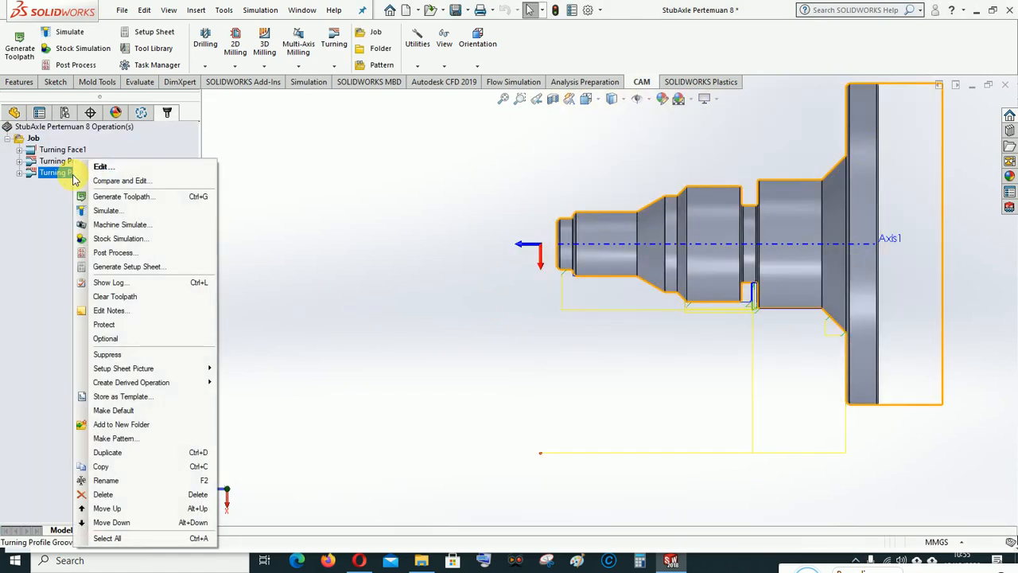
{"action": "left_click", "coordinate": [100, 168]}
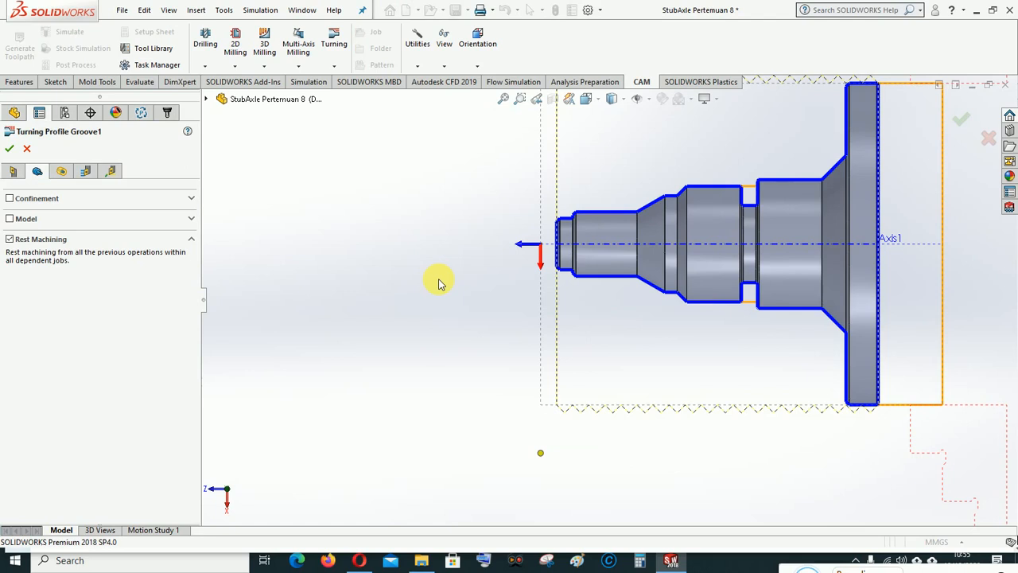
{"action": "left_click", "coordinate": [12, 172]}
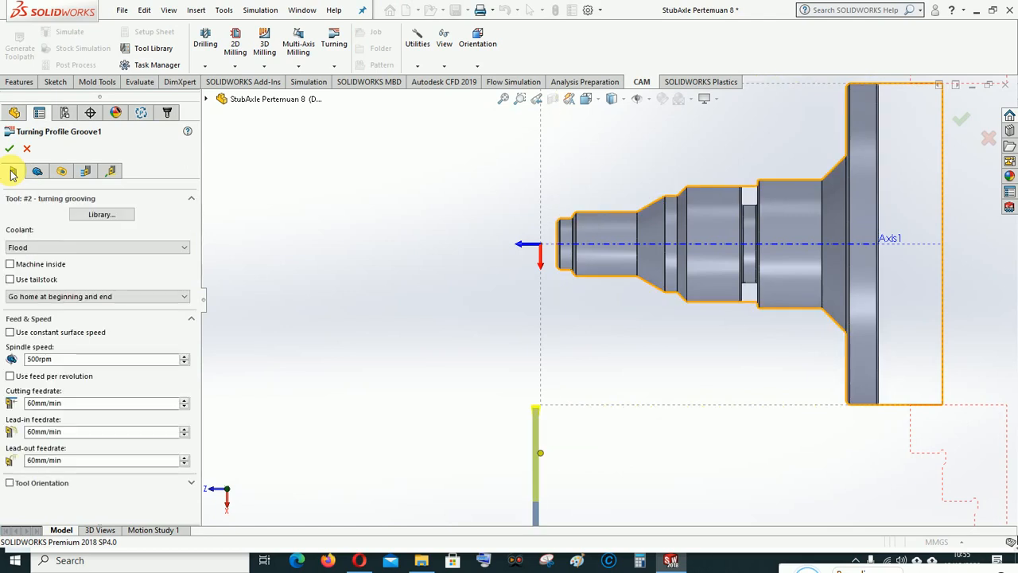
{"action": "left_click", "coordinate": [102, 215]}
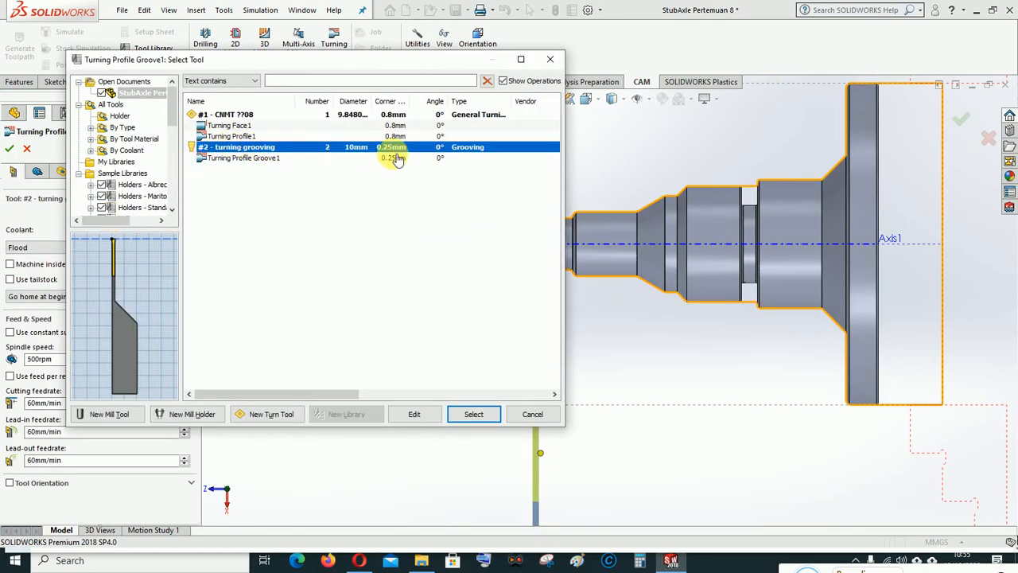
{"action": "left_click", "coordinate": [420, 416]}
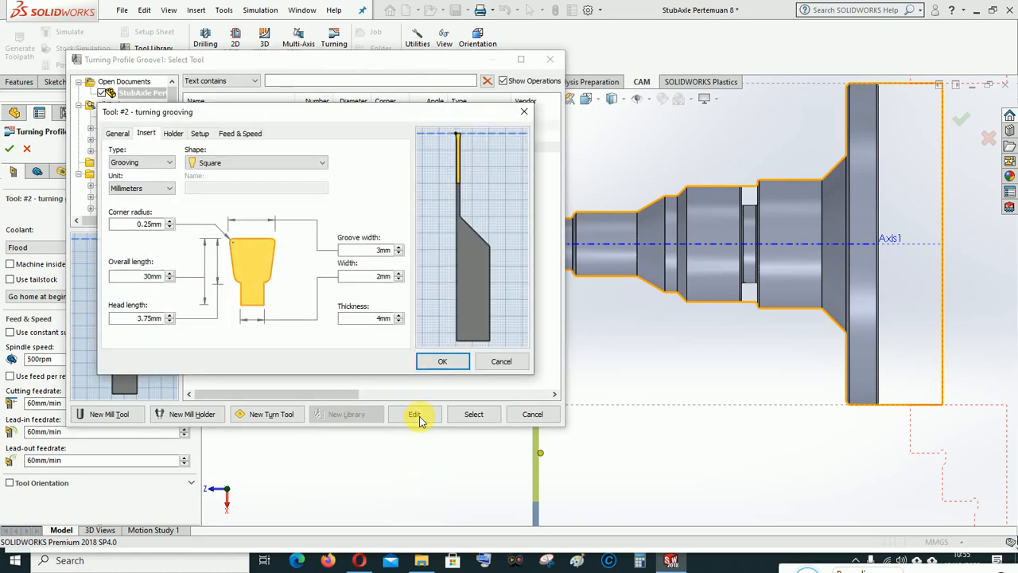
{"action": "left_click", "coordinate": [399, 253]}
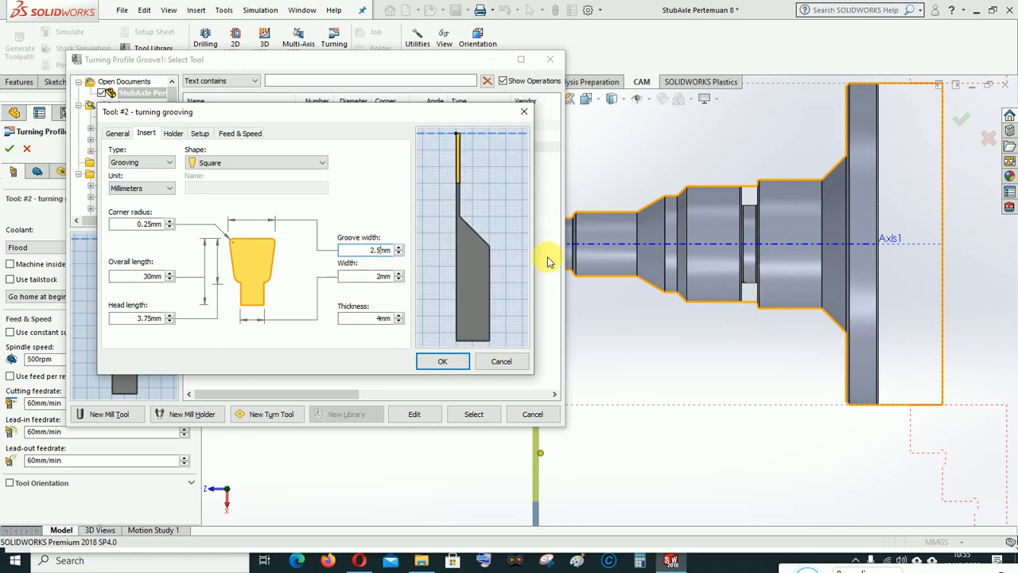
{"action": "left_click", "coordinate": [442, 360]}
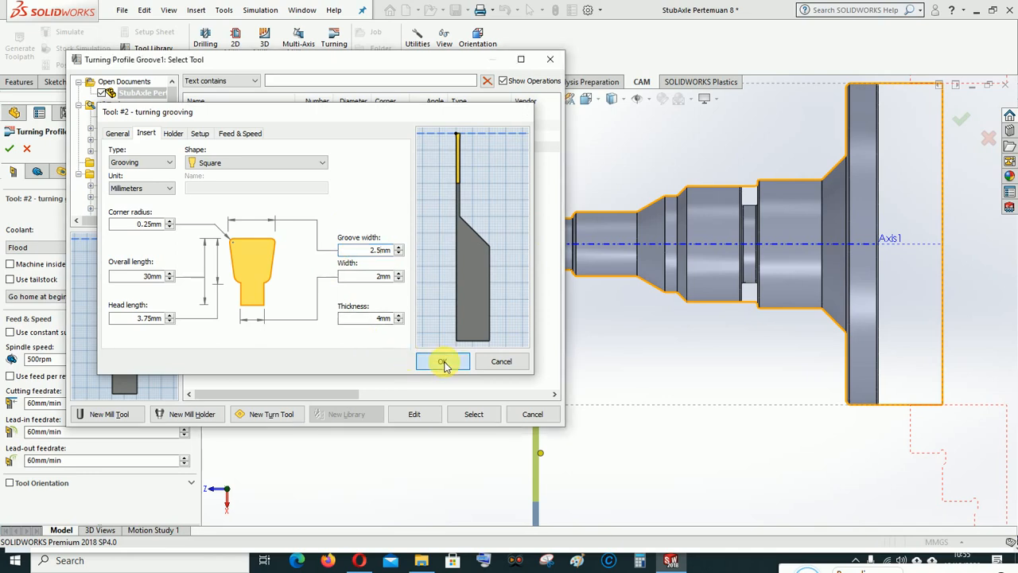
{"action": "left_click", "coordinate": [474, 412]}
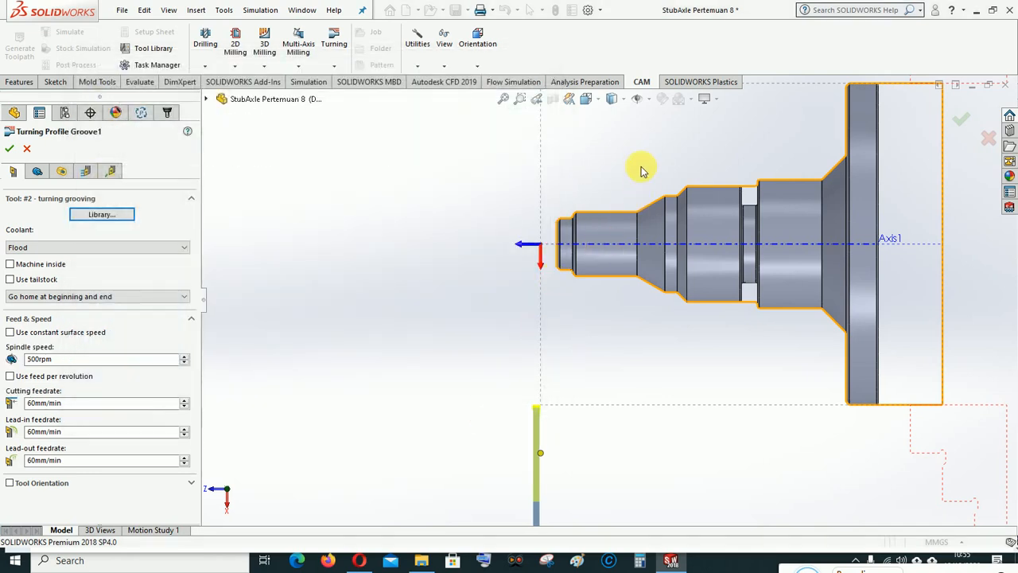
{"action": "left_click", "coordinate": [10, 148]}
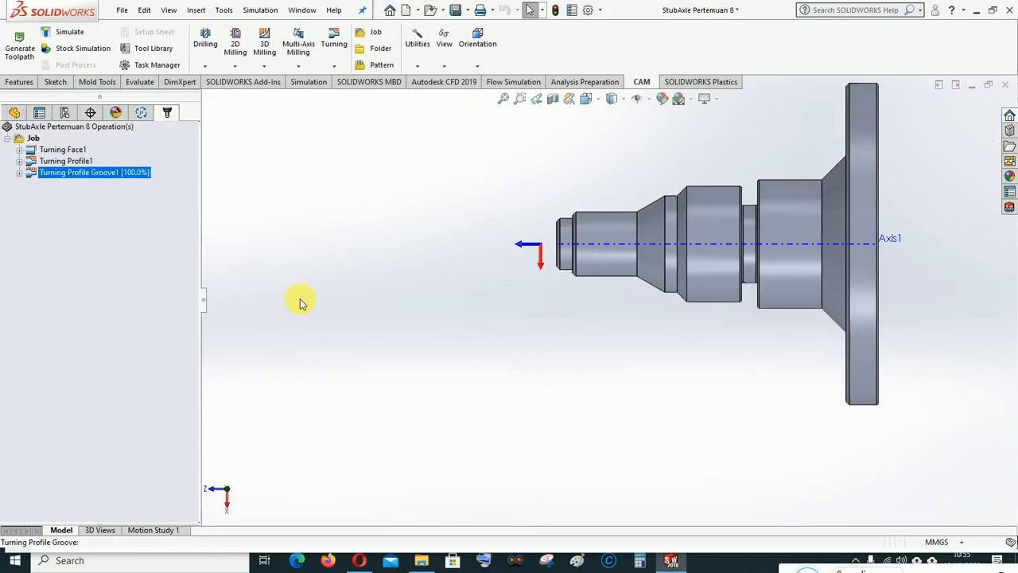
Step: Simulate the whole job's stock removal again with the narrower grooving insert, review the simulation events and exit the simulation
{"action": "left_click", "coordinate": [34, 139]}
{"action": "right_click", "coordinate": [34, 140]}
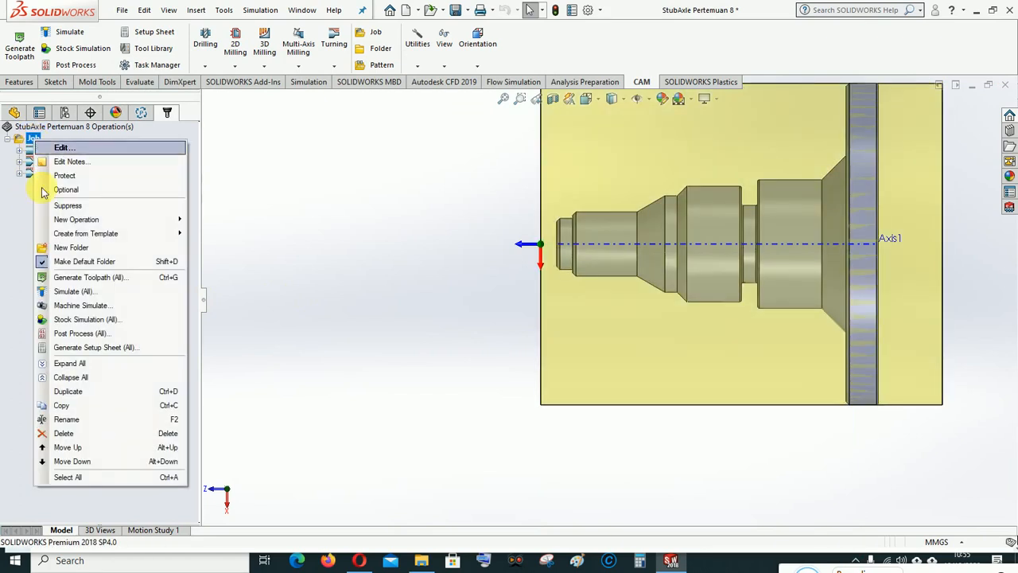
{"action": "left_click", "coordinate": [67, 322]}
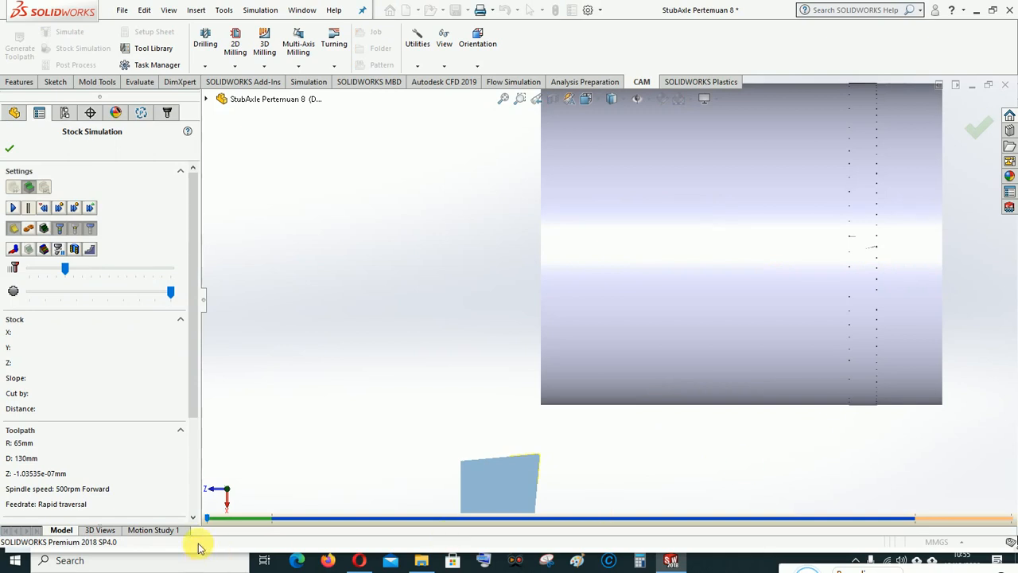
{"action": "left_click_drag", "start_coordinate": [206, 519], "coordinate": [897, 518]}
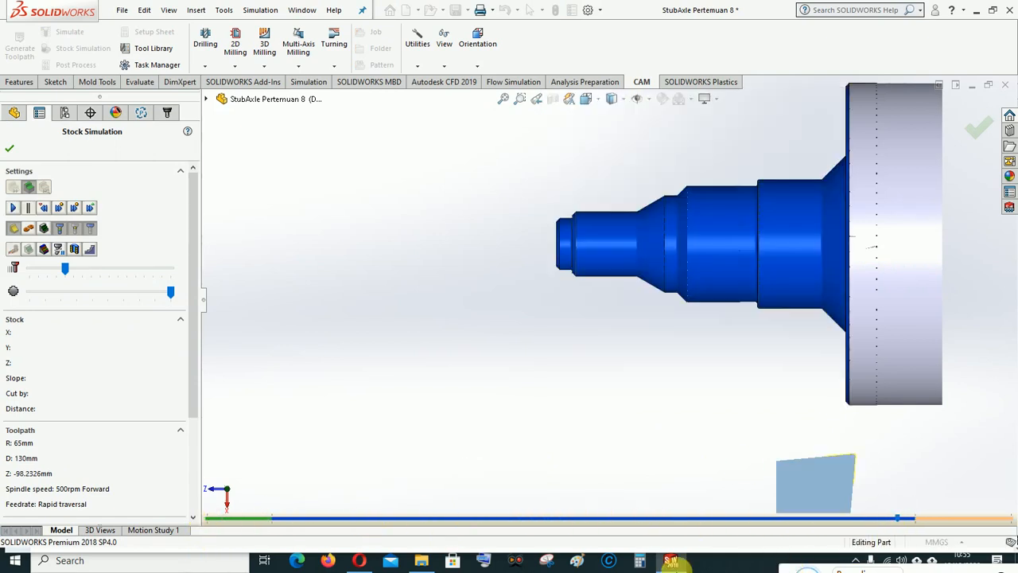
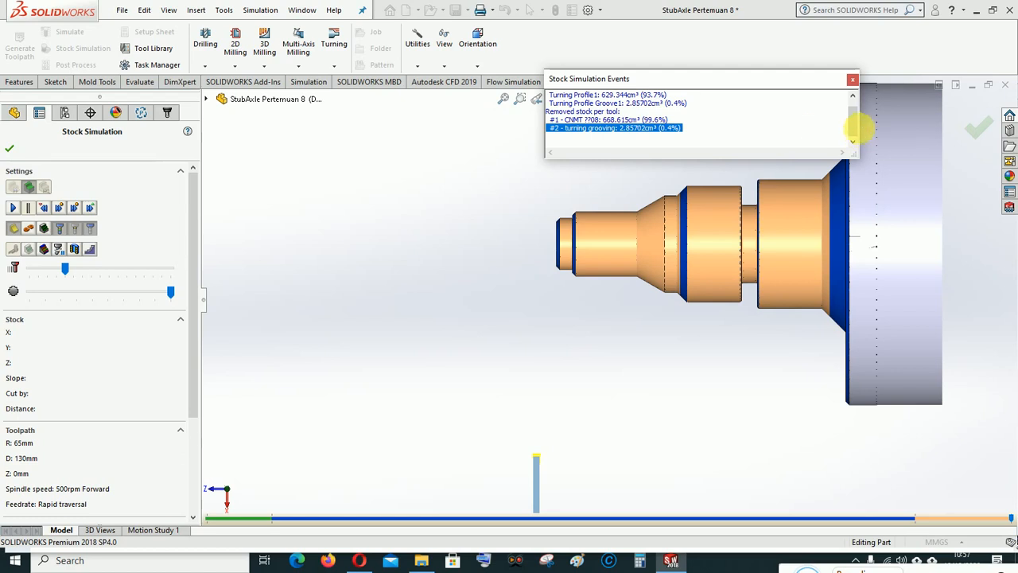
{"action": "mouse_move", "coordinate": [852, 128]}
{"action": "left_mouse_down"}
{"action": "mouse_move", "coordinate": [852, 119]}
{"action": "mouse_move", "coordinate": [847, 135]}
{"action": "left_mouse_up"}
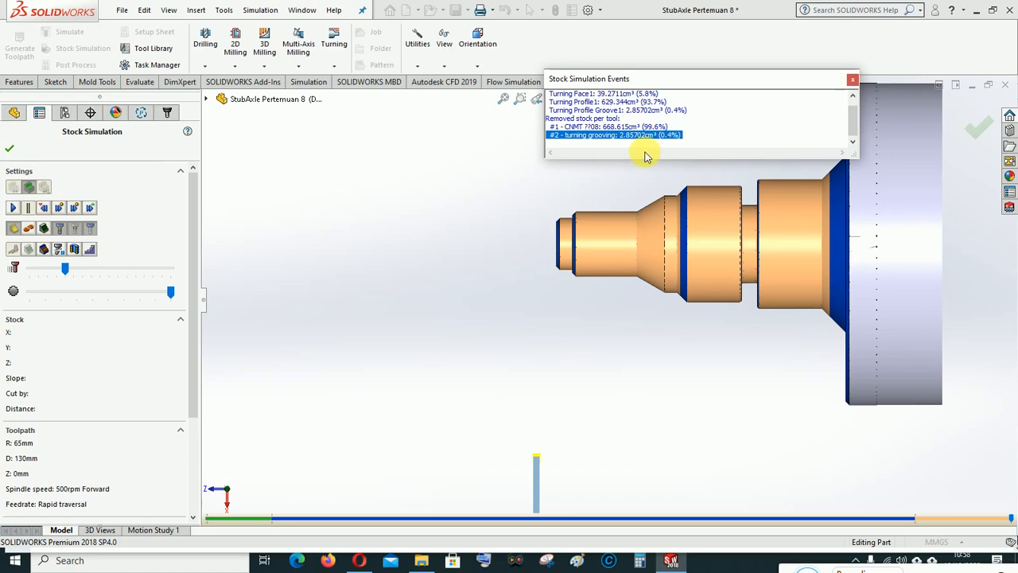
{"action": "left_click", "coordinate": [853, 83]}
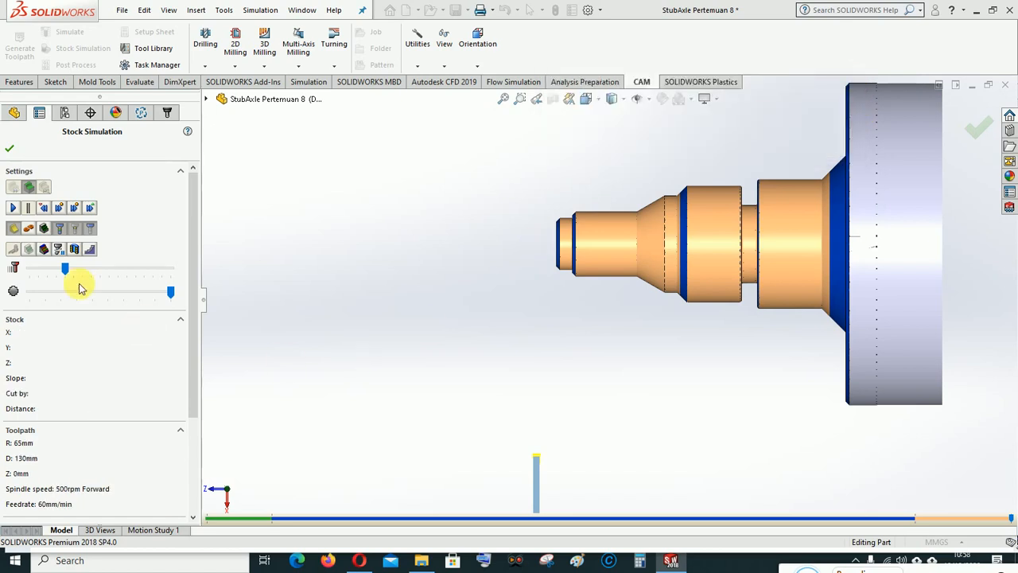
{"action": "left_click", "coordinate": [8, 148]}
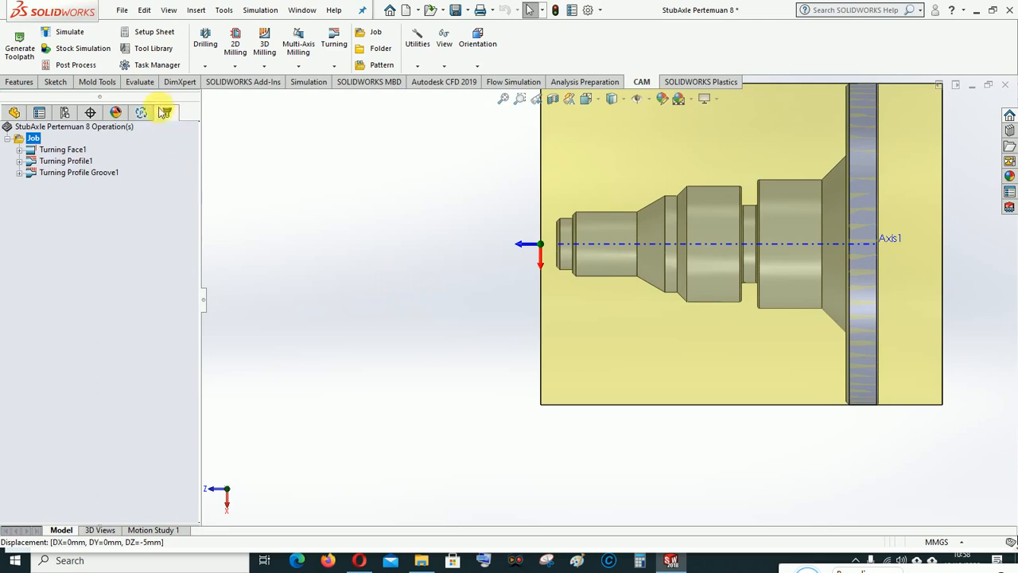
Step: Measure the diameter of the cylindrical face next to the small end step of the axle
{"action": "left_click", "coordinate": [142, 84]}
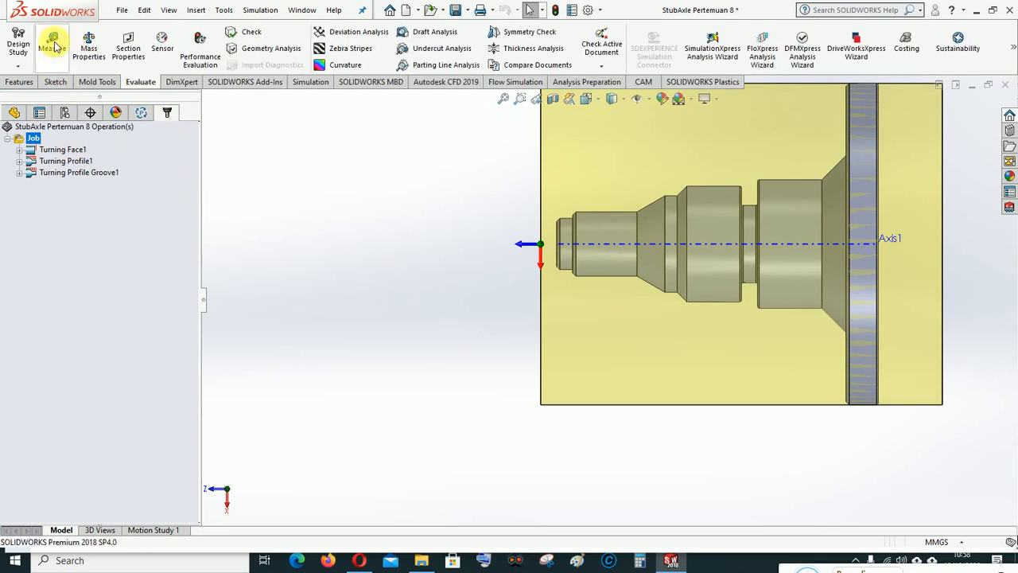
{"action": "left_click", "coordinate": [50, 41]}
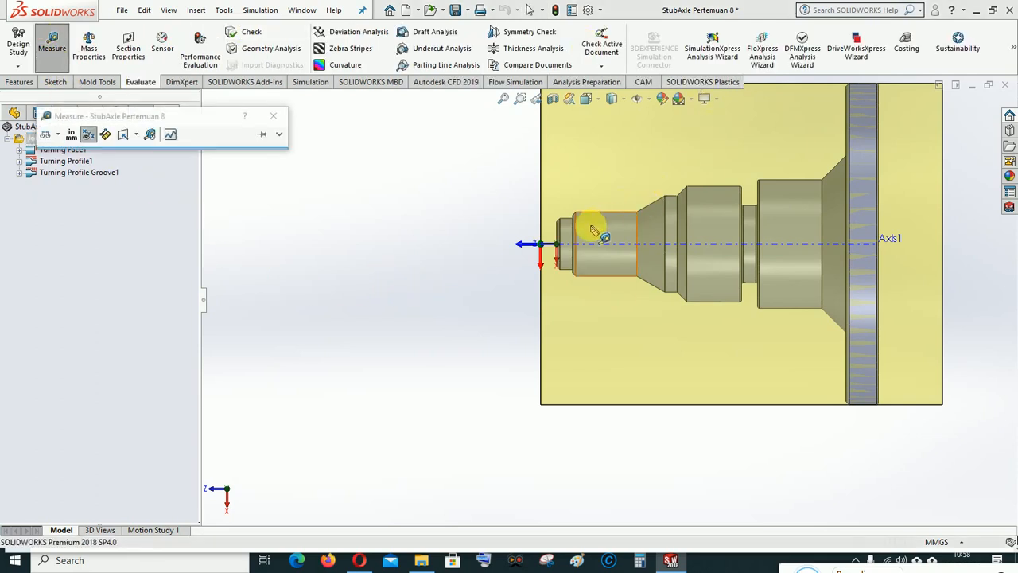
{"action": "left_click", "coordinate": [591, 226]}
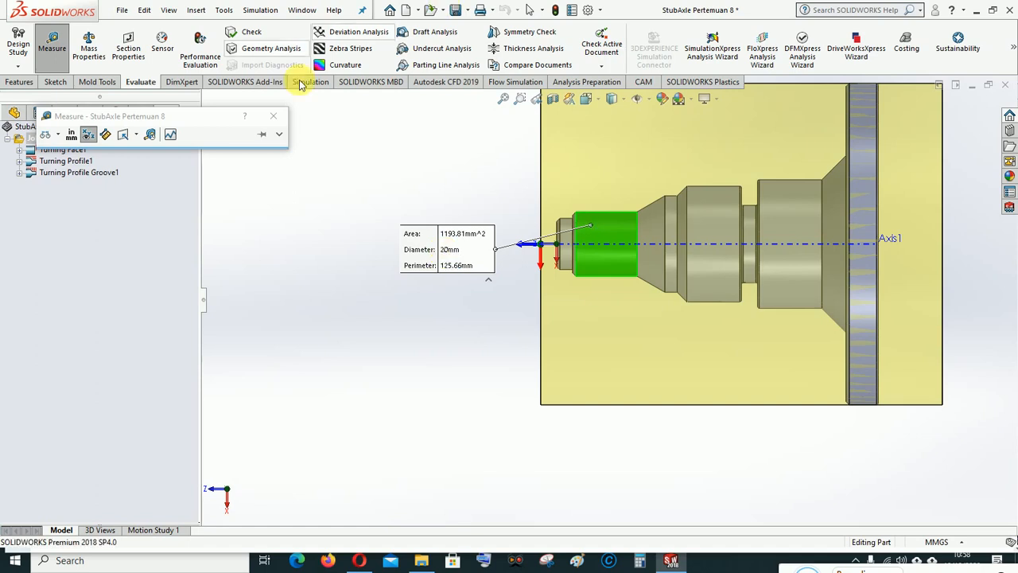
{"action": "left_click", "coordinate": [274, 116]}
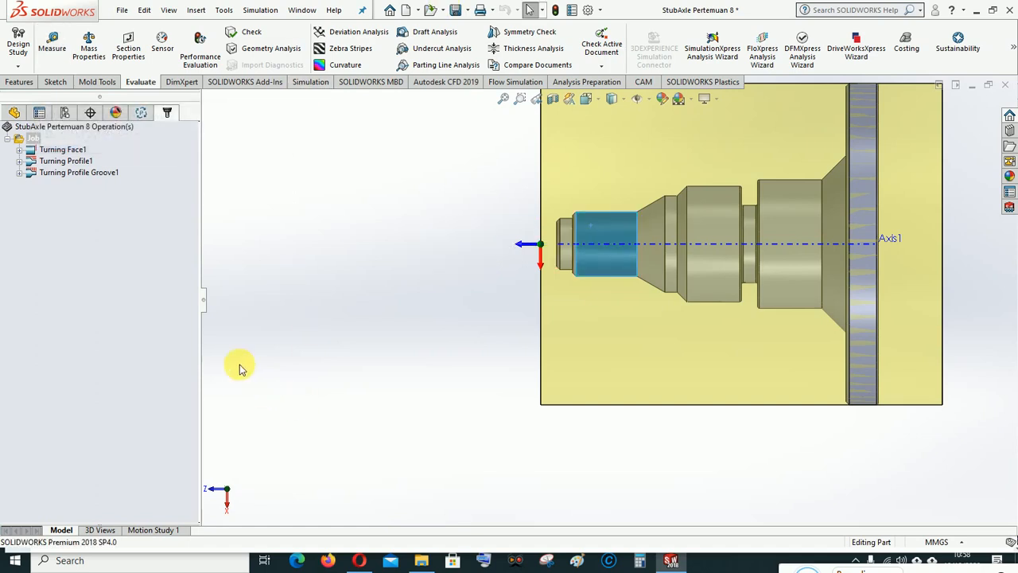
Step: Start a Turning Thread operation and create a new turning tool for it from the tool library
{"action": "left_click", "coordinate": [648, 83]}
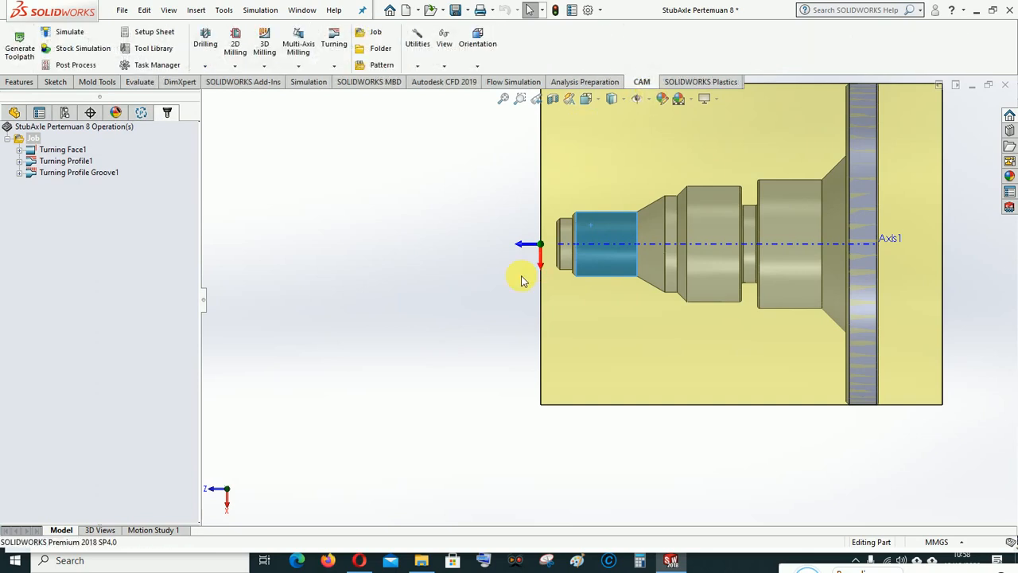
{"action": "left_click", "coordinate": [335, 70]}
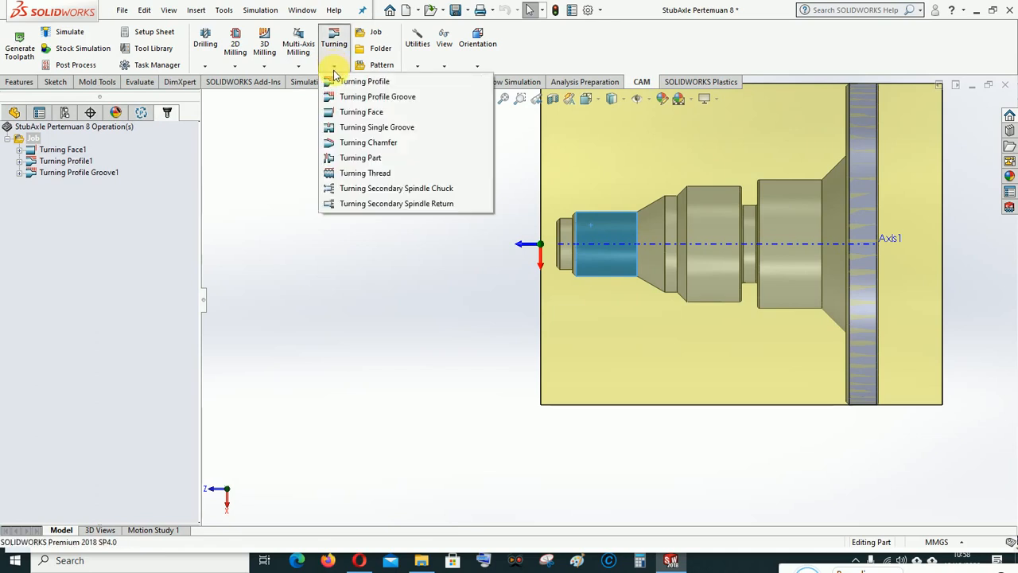
{"action": "left_click", "coordinate": [350, 173]}
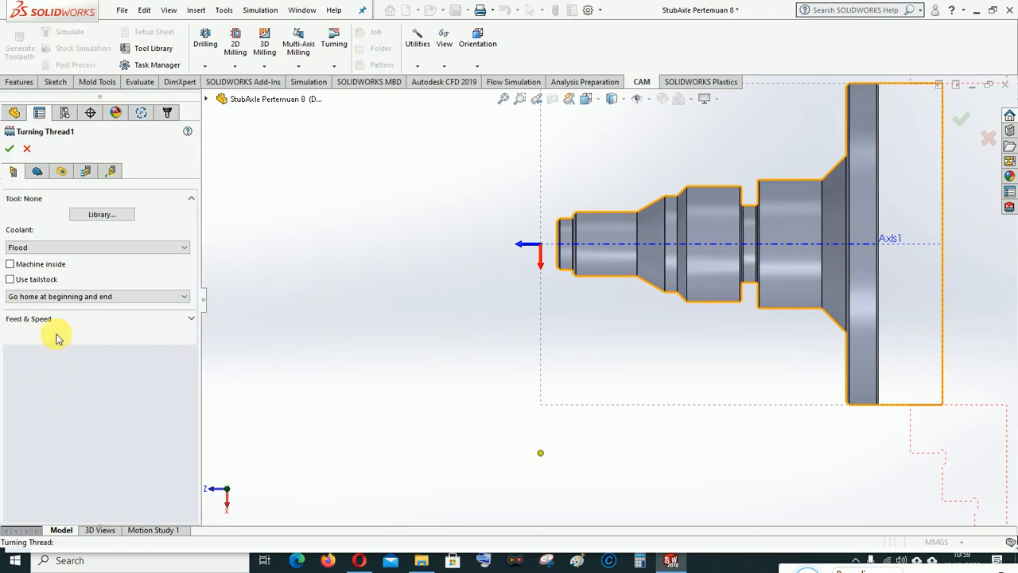
{"action": "left_click", "coordinate": [102, 215]}
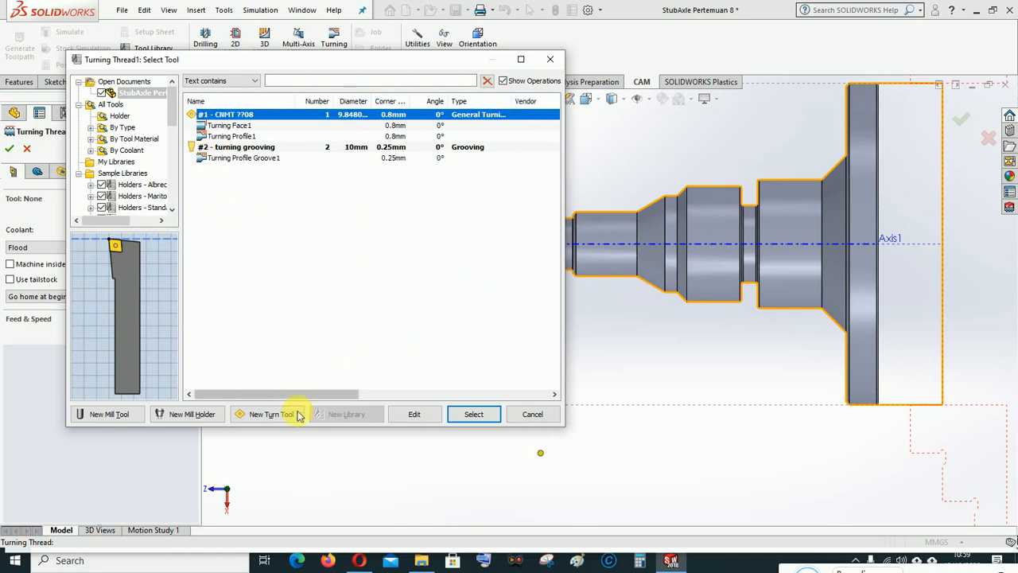
{"action": "left_click", "coordinate": [271, 416]}
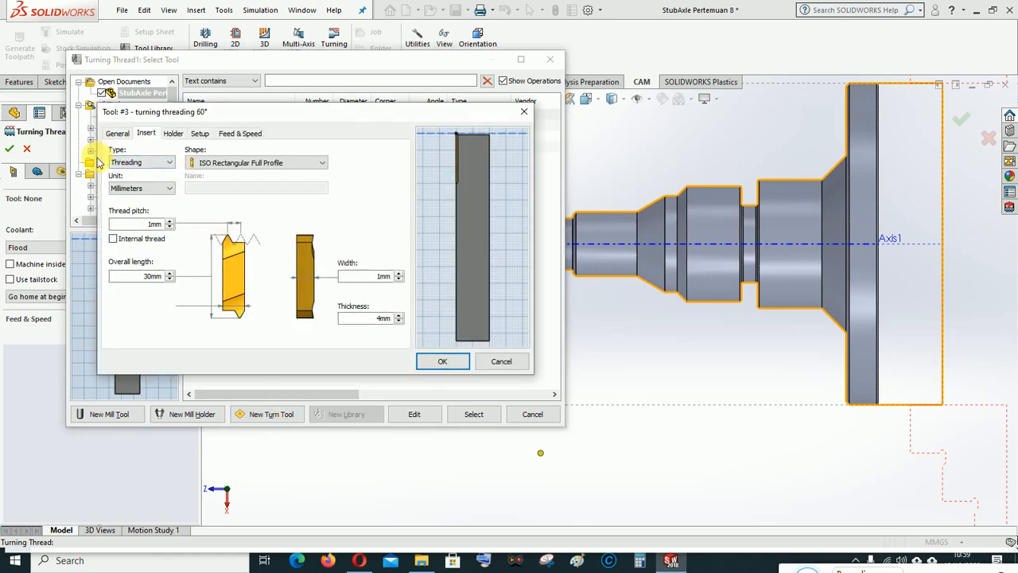
Step: Define the threading insert with the ISO Rectangular Full Profile shape and a thread pitch of 2.5 mm
{"action": "left_click", "coordinate": [116, 134]}
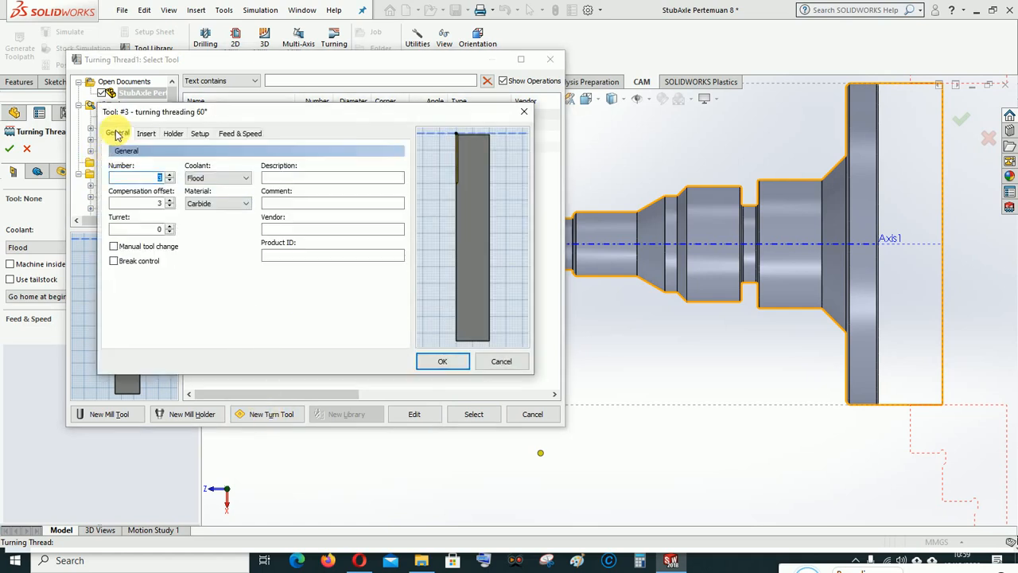
{"action": "left_click", "coordinate": [145, 133]}
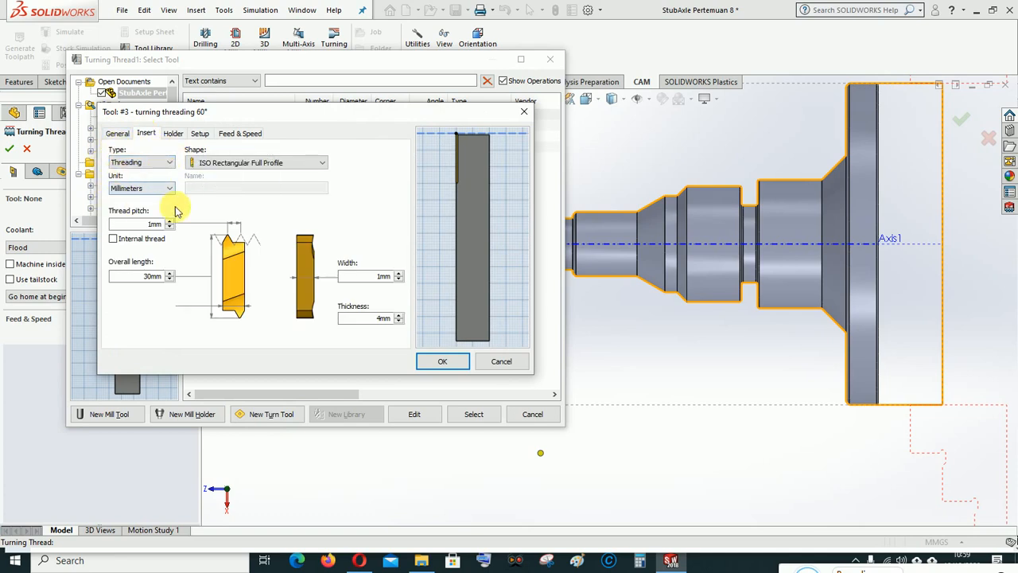
{"action": "left_click", "coordinate": [272, 163]}
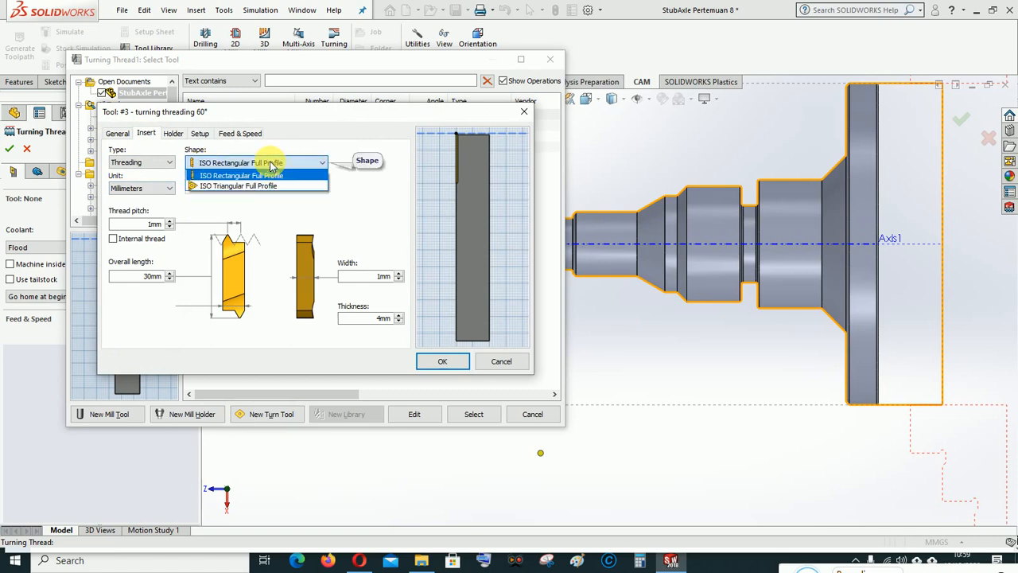
{"action": "left_click", "coordinate": [237, 175]}
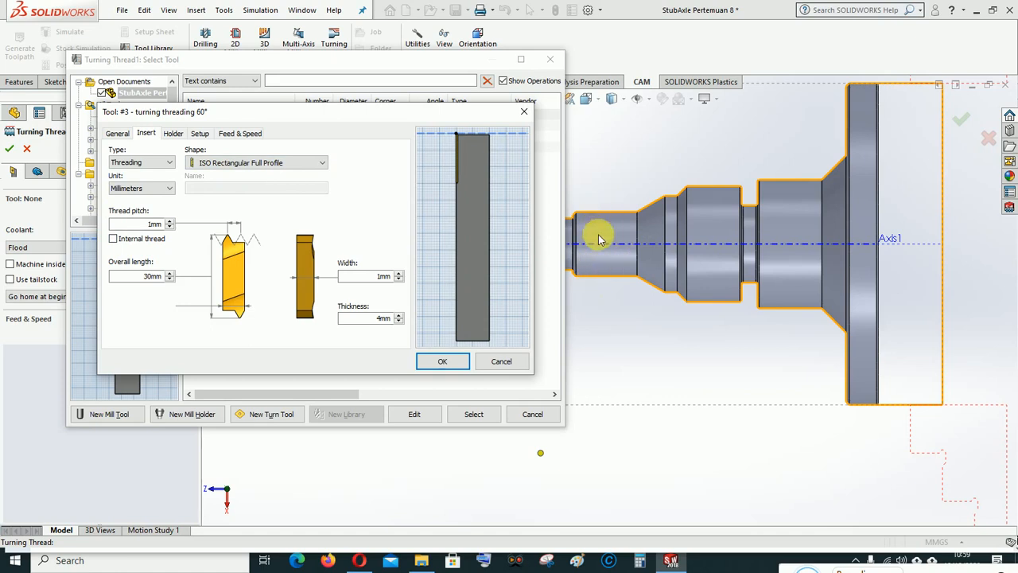
{"action": "double_click", "coordinate": [152, 223]}
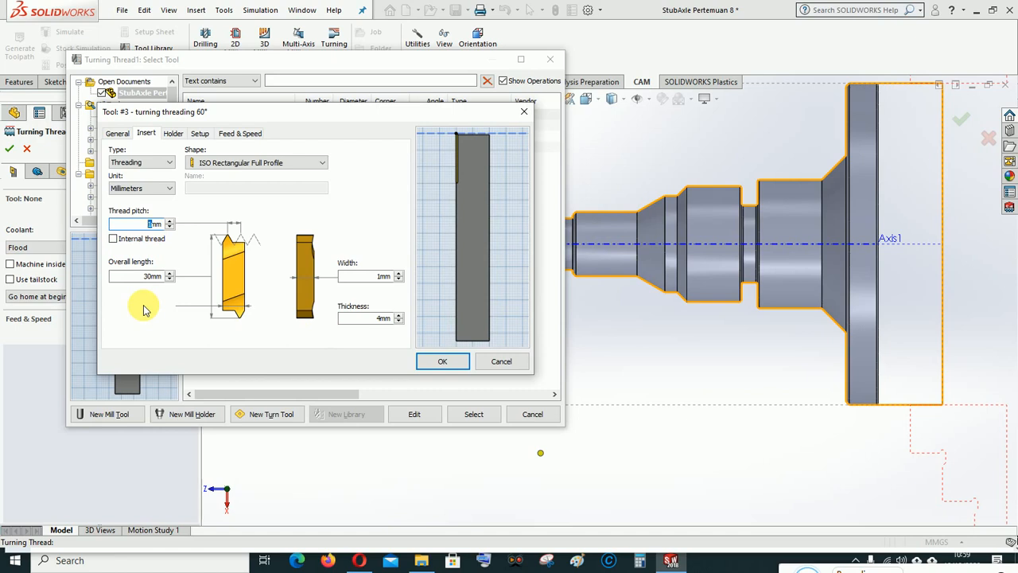
{"action": "type", "text": "2.5"}
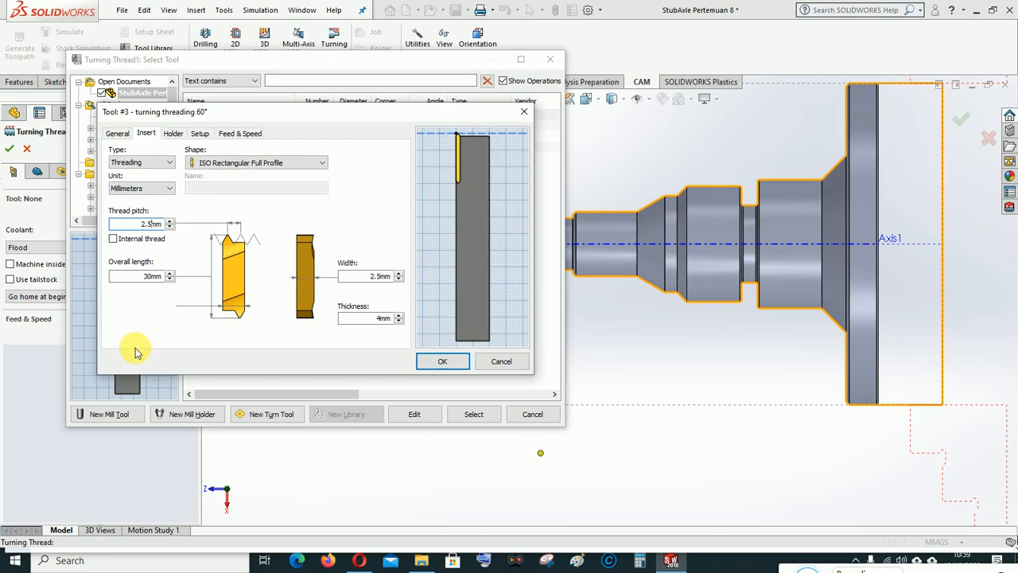
Step: Keep the Straight Threading holder, set the tool's cutting feedrate to 60 mm/min and assign the threading tool to the operation
{"action": "left_click", "coordinate": [174, 134]}
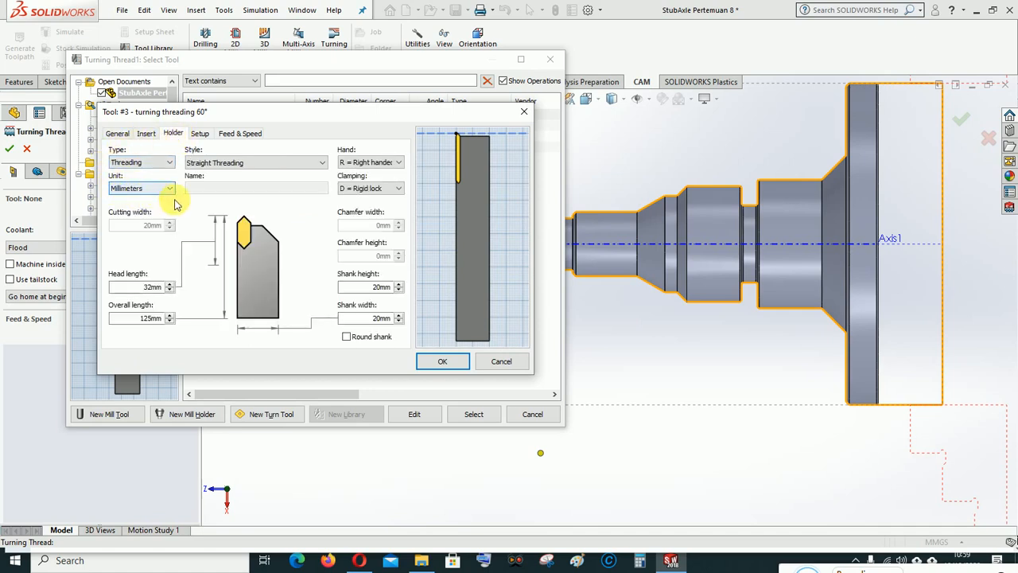
{"action": "left_click", "coordinate": [287, 164]}
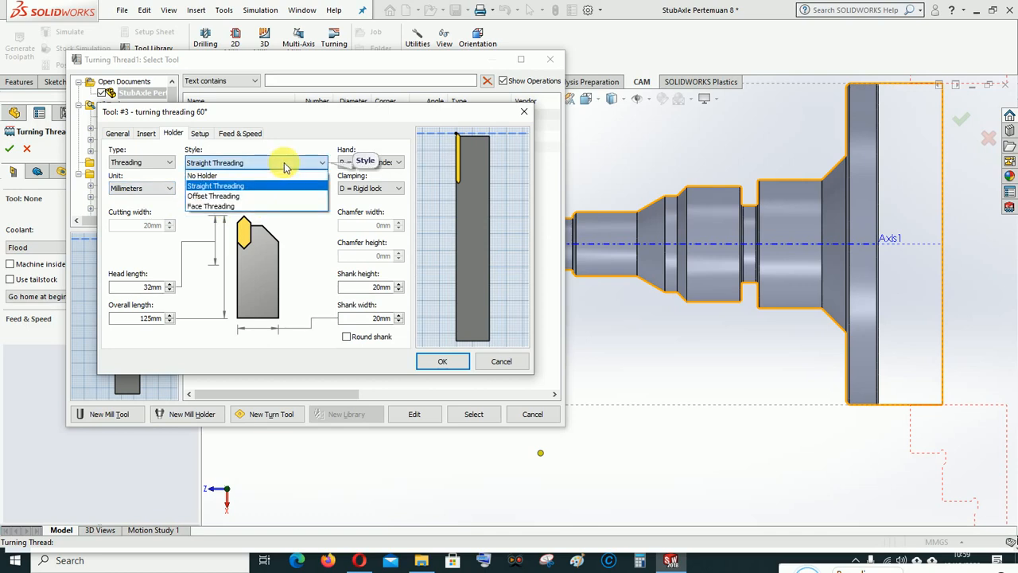
{"action": "left_click", "coordinate": [286, 165]}
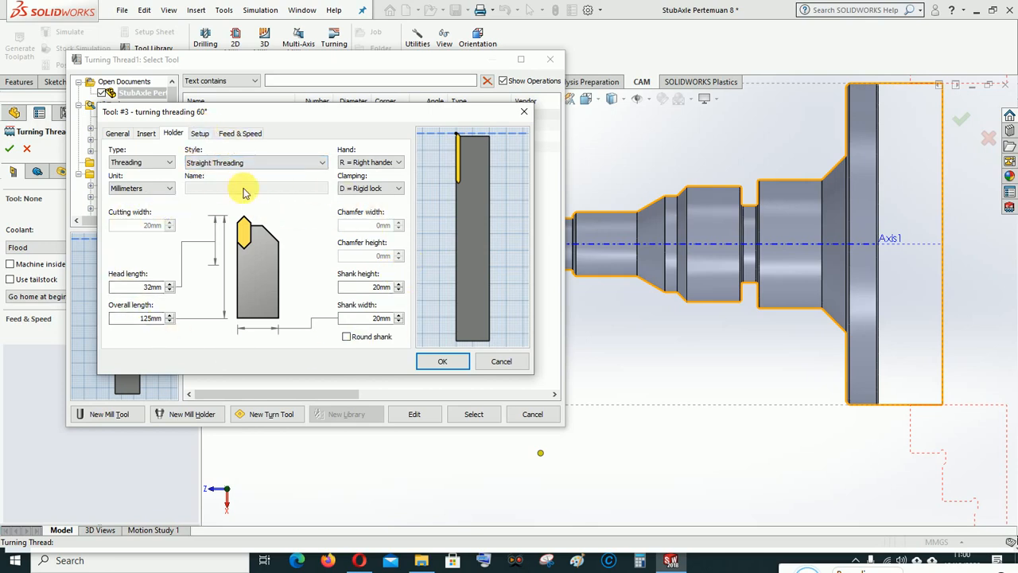
{"action": "left_click", "coordinate": [242, 135]}
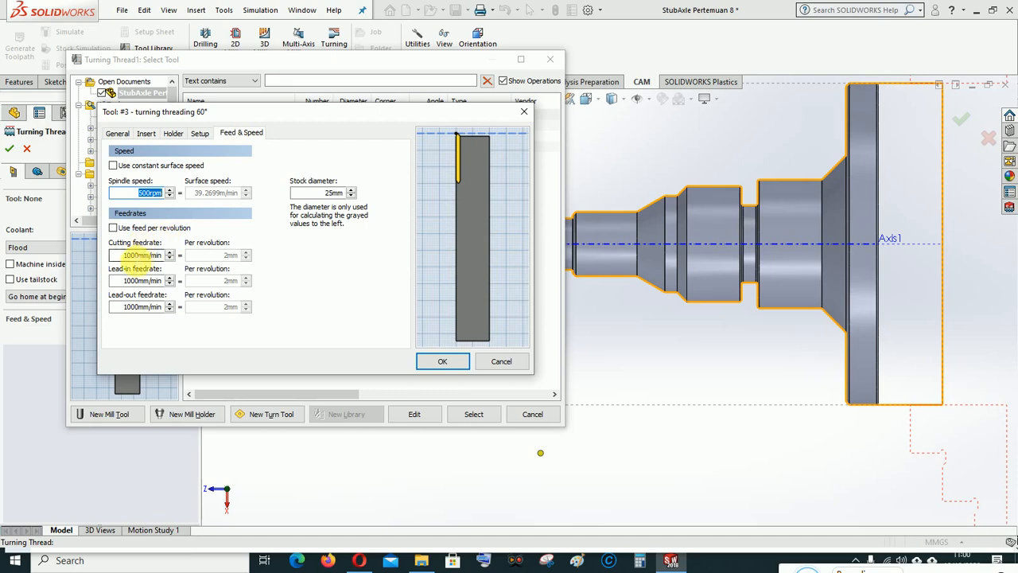
{"action": "mouse_move", "coordinate": [133, 256]}
{"action": "left_mouse_down"}
{"action": "mouse_move", "coordinate": [104, 265]}
{"action": "mouse_move", "coordinate": [115, 260]}
{"action": "left_mouse_up"}
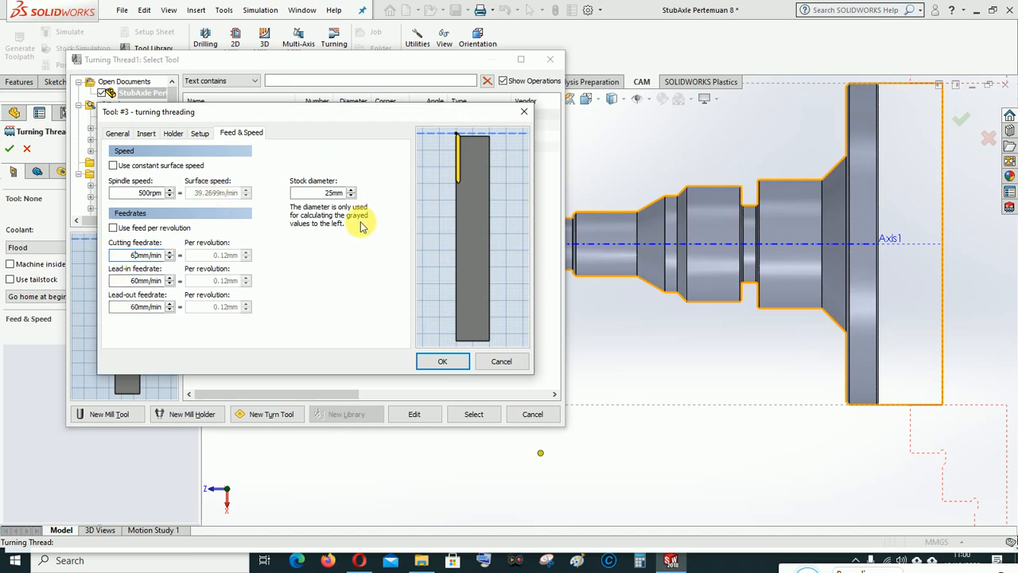
{"action": "left_click", "coordinate": [145, 133]}
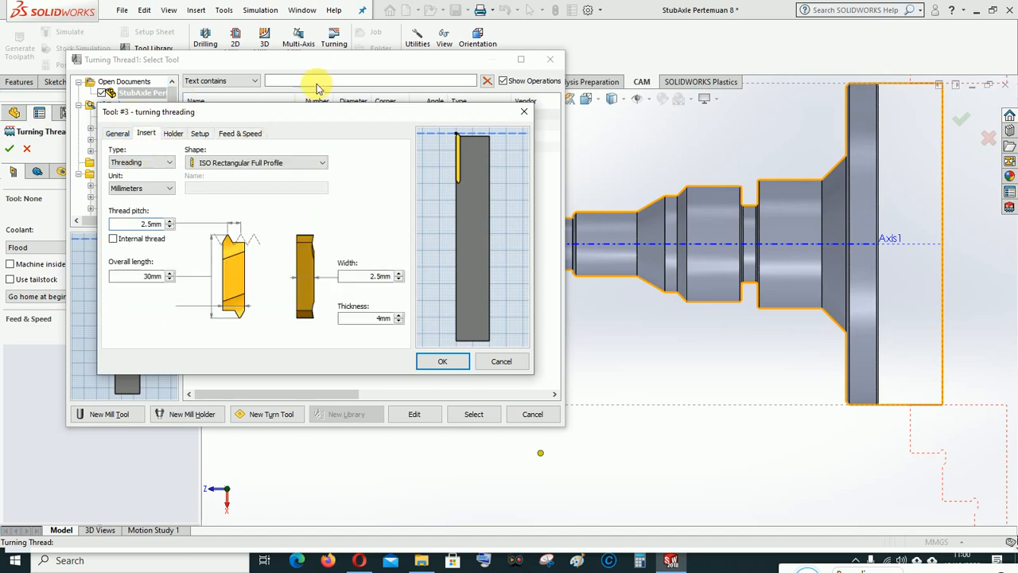
{"action": "left_click", "coordinate": [446, 359]}
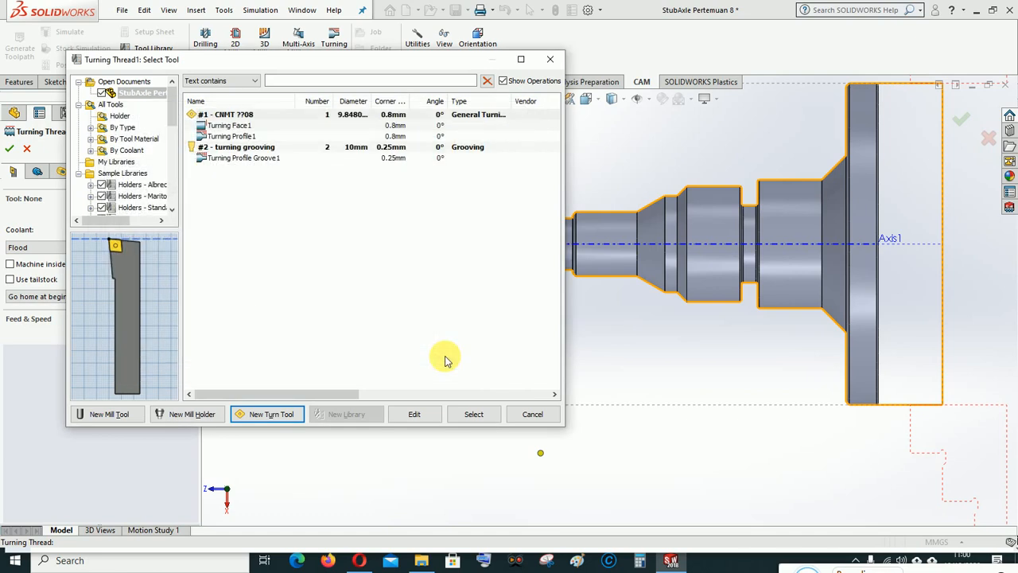
{"action": "left_click", "coordinate": [474, 415]}
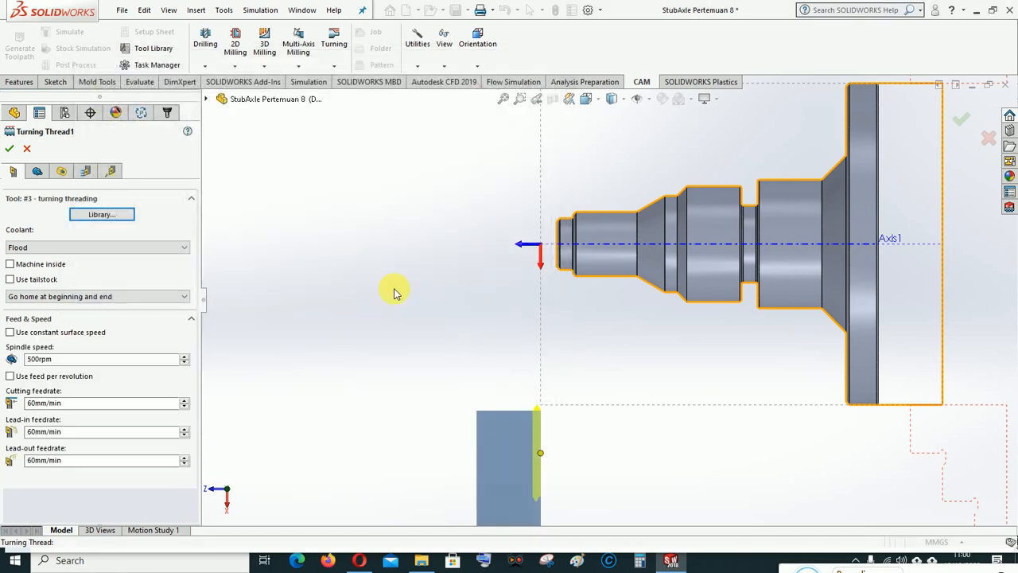
Step: Select the cylindrical face next to the small end step as the thread, confined with offsets of 2 mm front and -2 mm back
{"action": "left_click", "coordinate": [37, 171]}
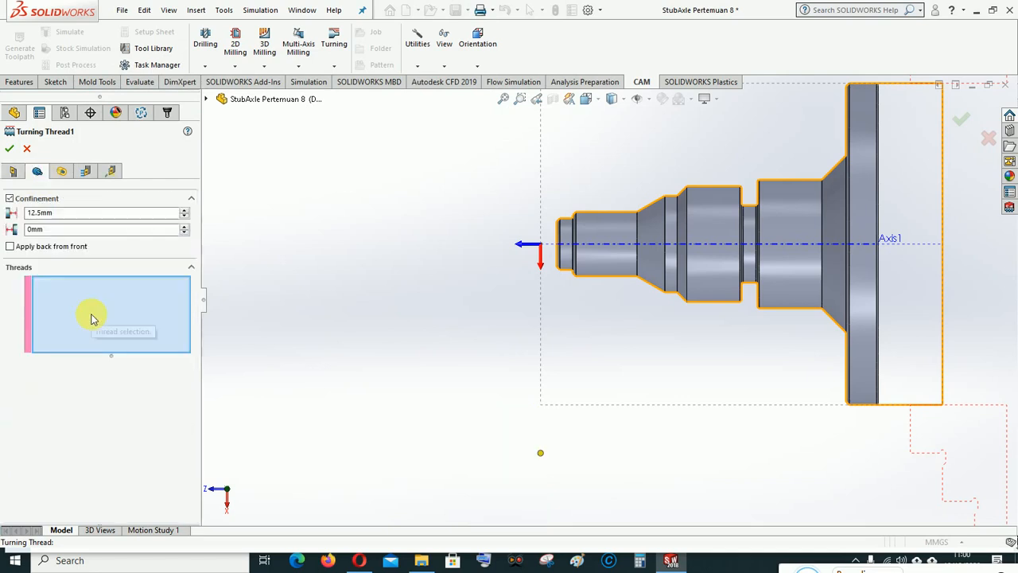
{"action": "left_click", "coordinate": [602, 259]}
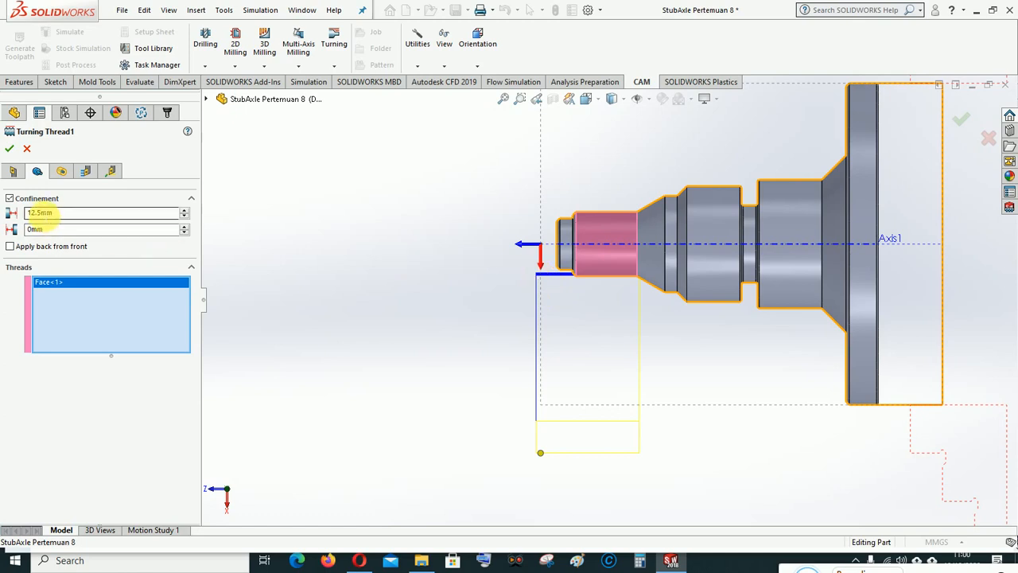
{"action": "left_click_drag", "start_coordinate": [41, 214], "coordinate": [17, 218]}
{"action": "type", "text": "2"}
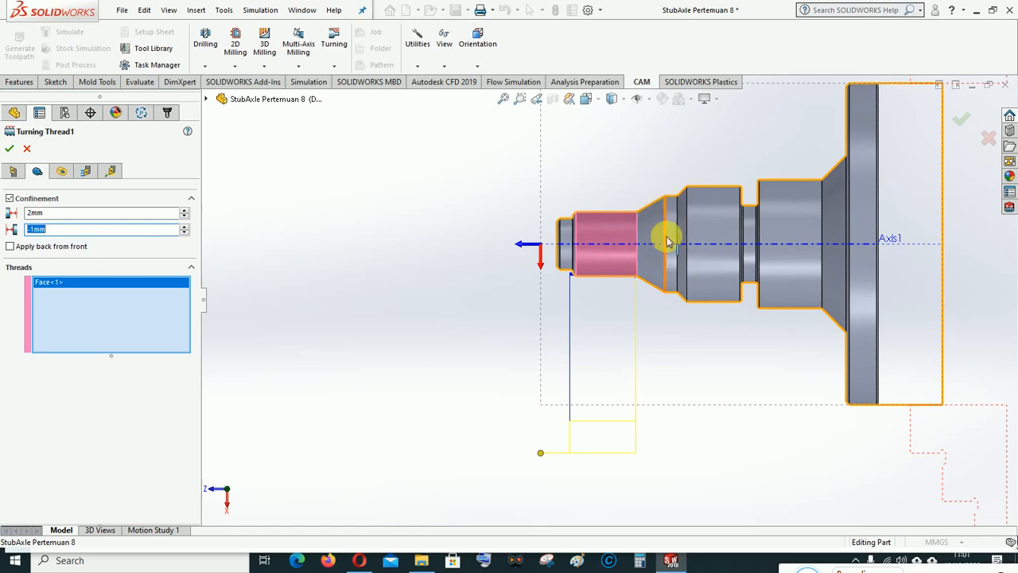
{"action": "left_click", "coordinate": [183, 233]}
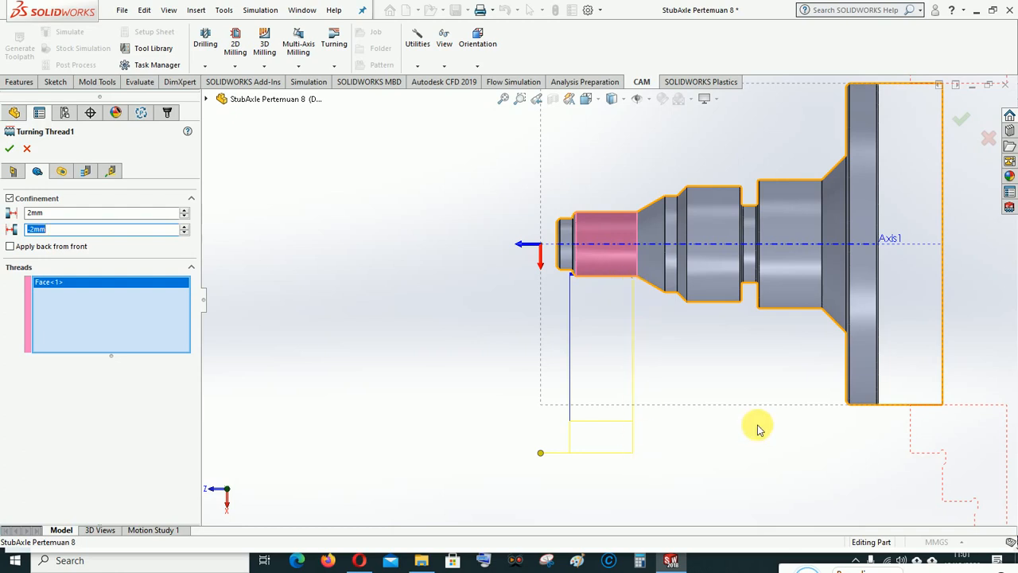
Step: Set the thread depth to 2 mm, check the linking settings and confirm the thread operation
{"action": "left_click", "coordinate": [61, 171]}
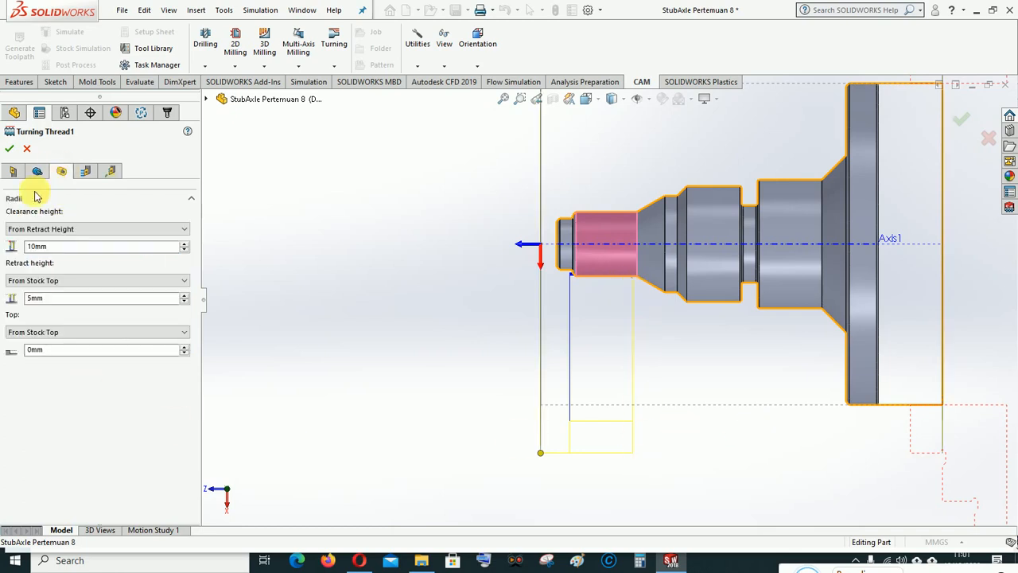
{"action": "left_click", "coordinate": [86, 172]}
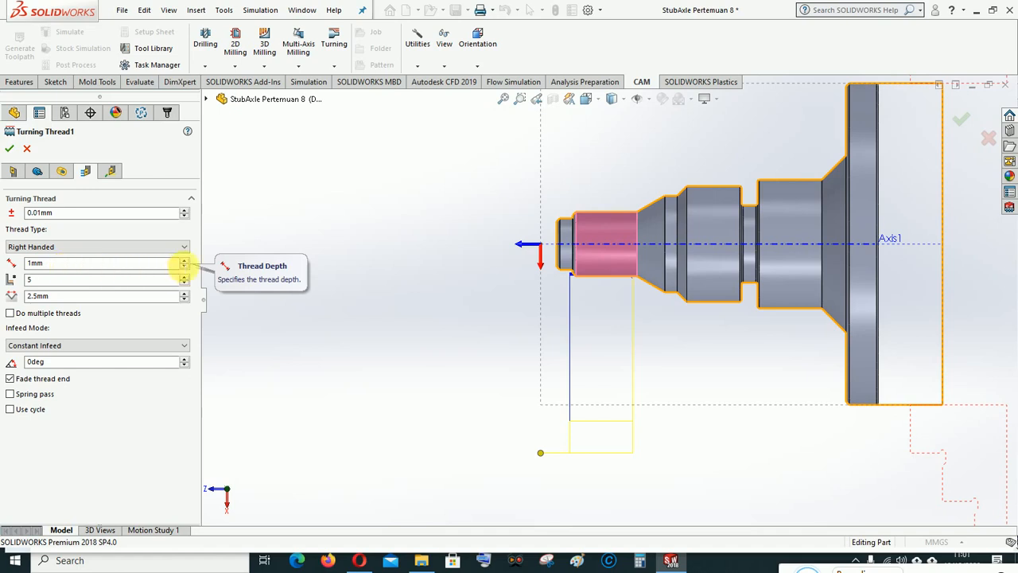
{"action": "left_click", "coordinate": [184, 261]}
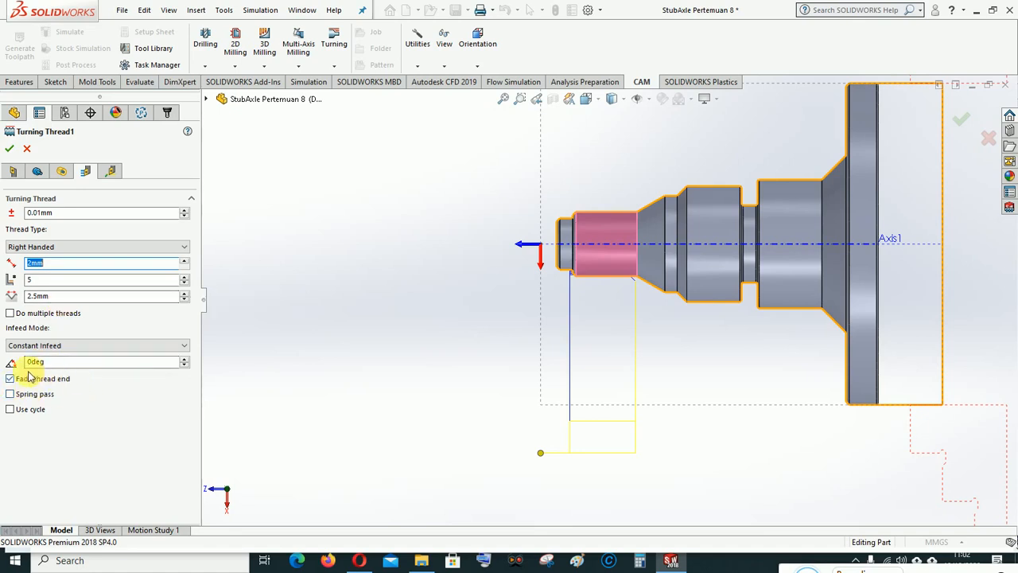
{"action": "left_click", "coordinate": [110, 171]}
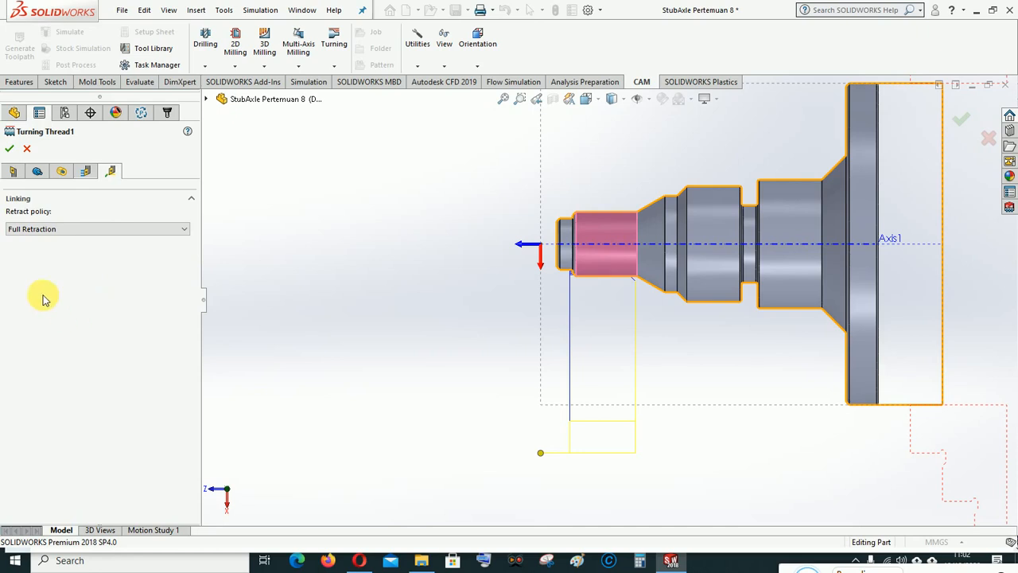
{"action": "left_click", "coordinate": [9, 150]}
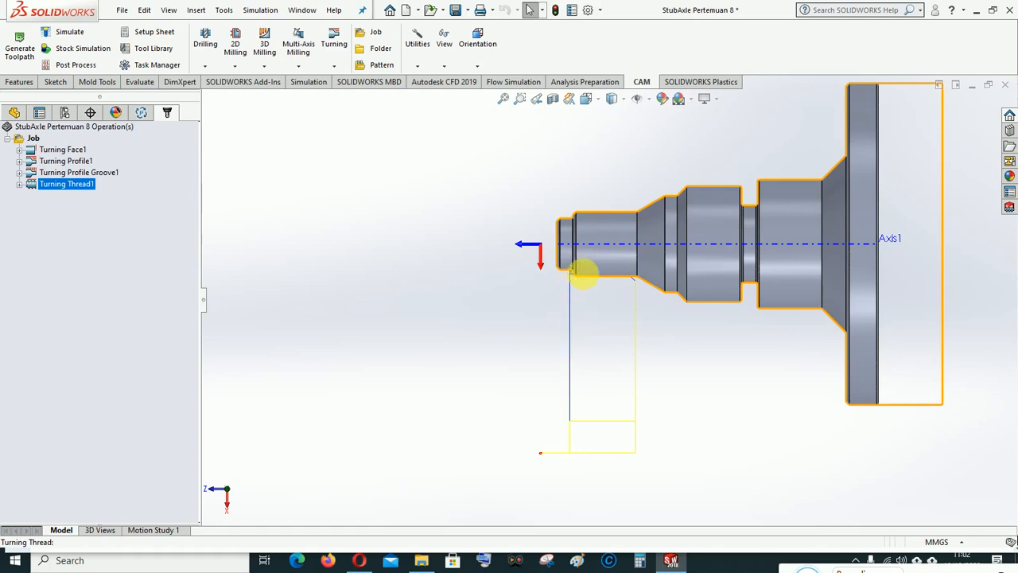
Step: Run a stock simulation of the whole job from near the end of the groove cutting, check the thread cutting at increased speed and exit
{"action": "left_click", "coordinate": [713, 460]}
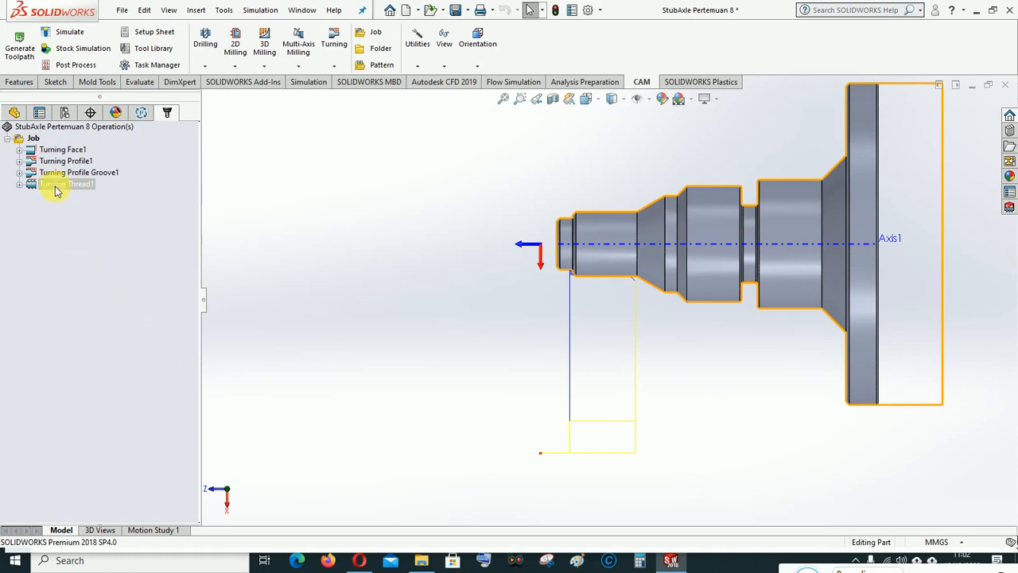
{"action": "right_click", "coordinate": [36, 139]}
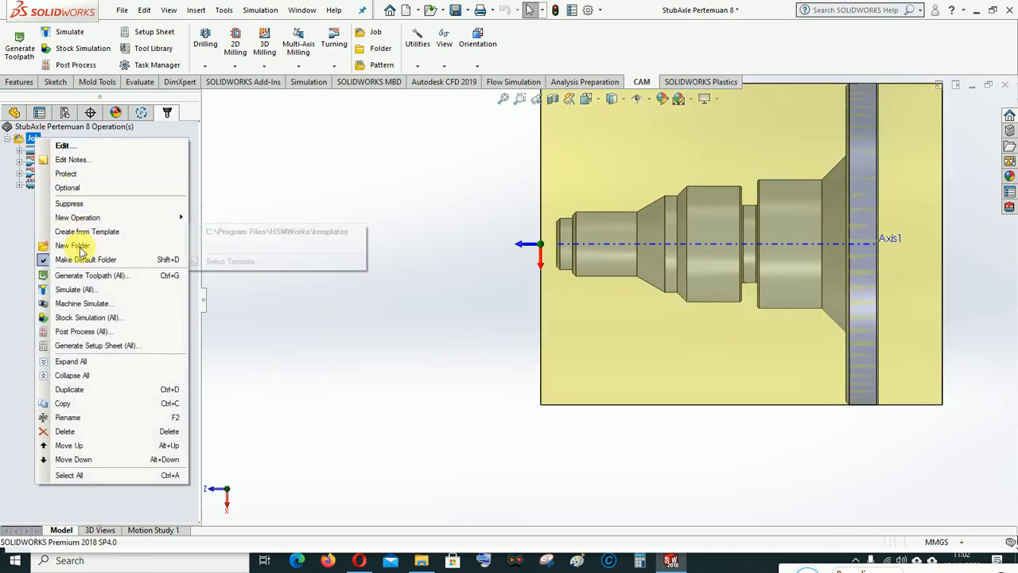
{"action": "left_click", "coordinate": [80, 316]}
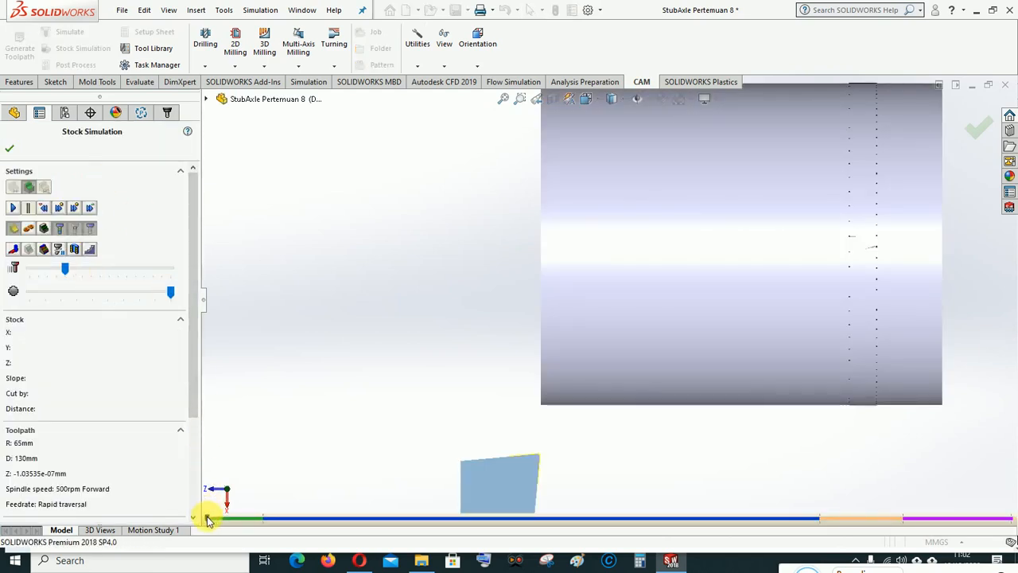
{"action": "left_click", "coordinate": [893, 519]}
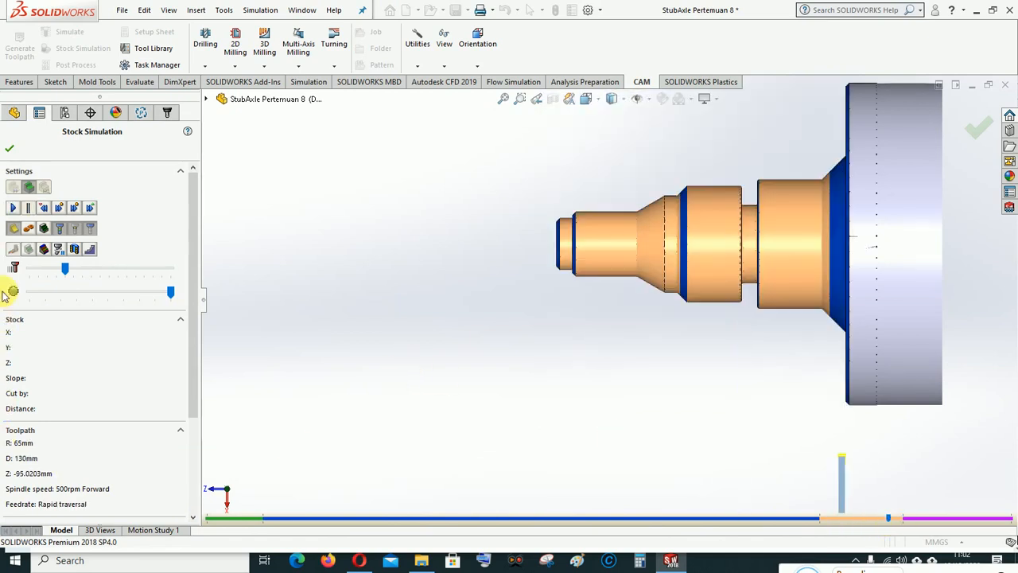
{"action": "left_click", "coordinate": [13, 209]}
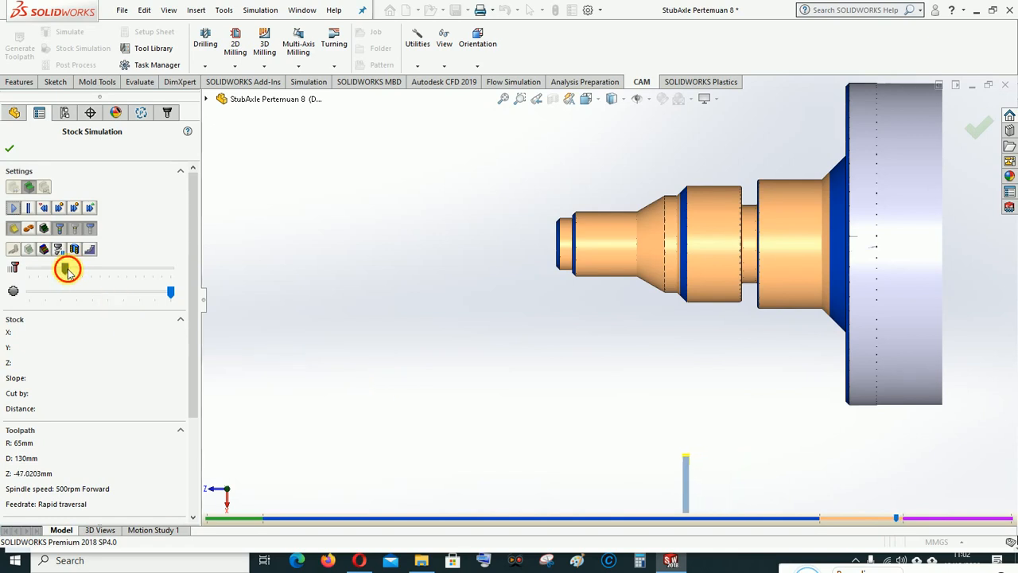
{"action": "left_click_drag", "start_coordinate": [67, 270], "coordinate": [74, 269]}
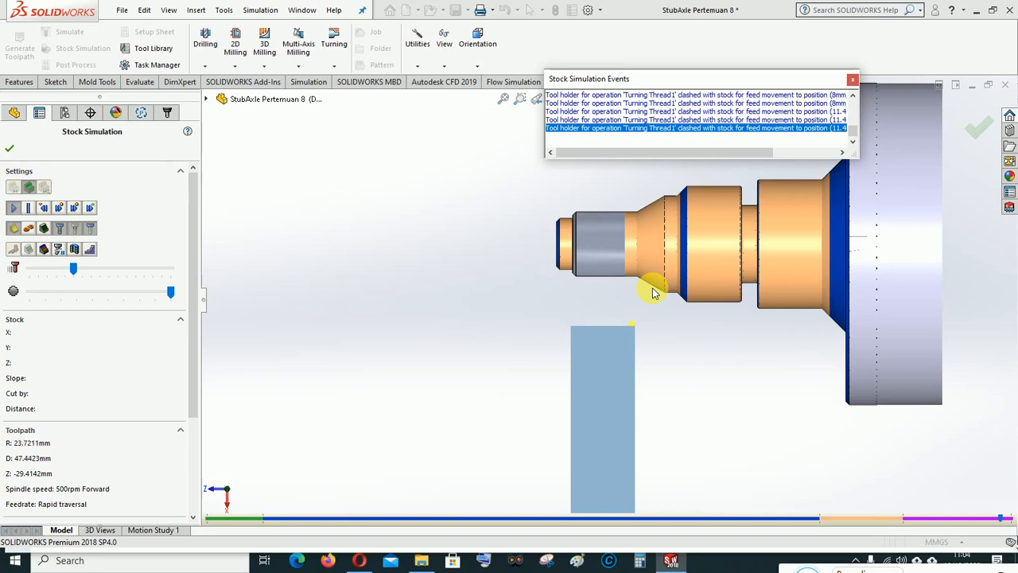
{"action": "left_click", "coordinate": [854, 79]}
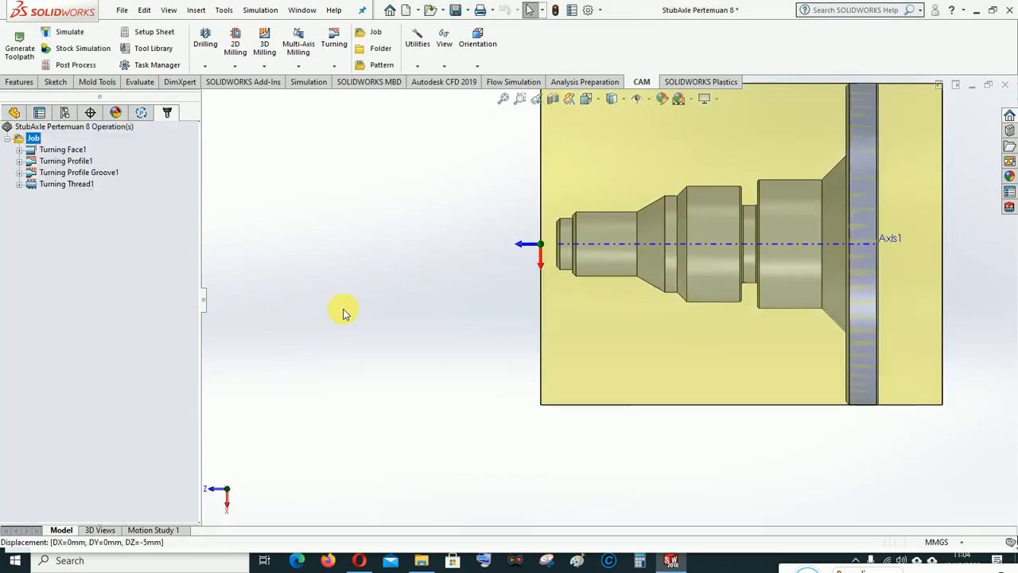
Step: Edit the turning thread operation to a thread depth of 1.8 mm and confirm it
{"action": "right_click", "coordinate": [48, 183]}
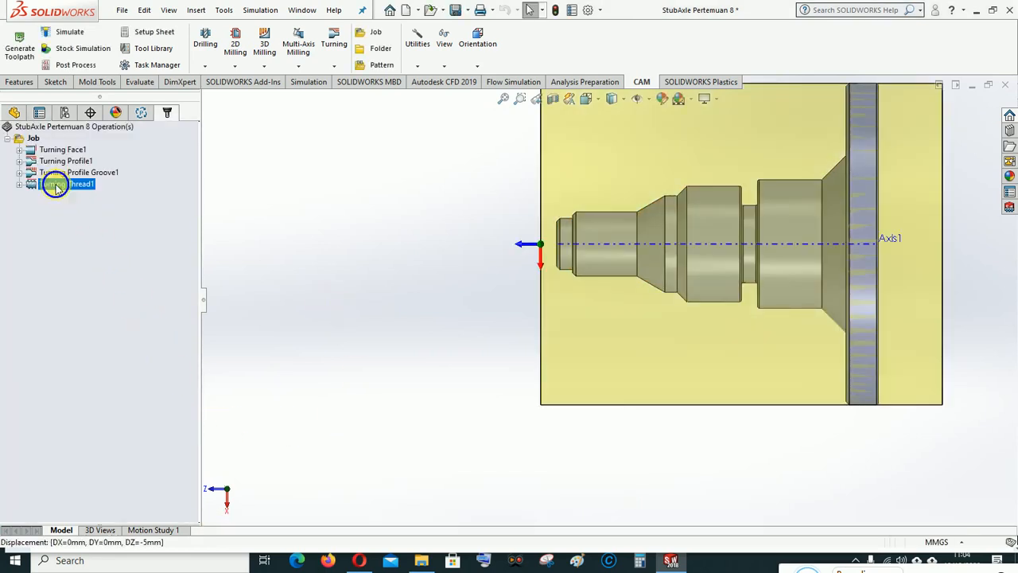
{"action": "left_click", "coordinate": [88, 167]}
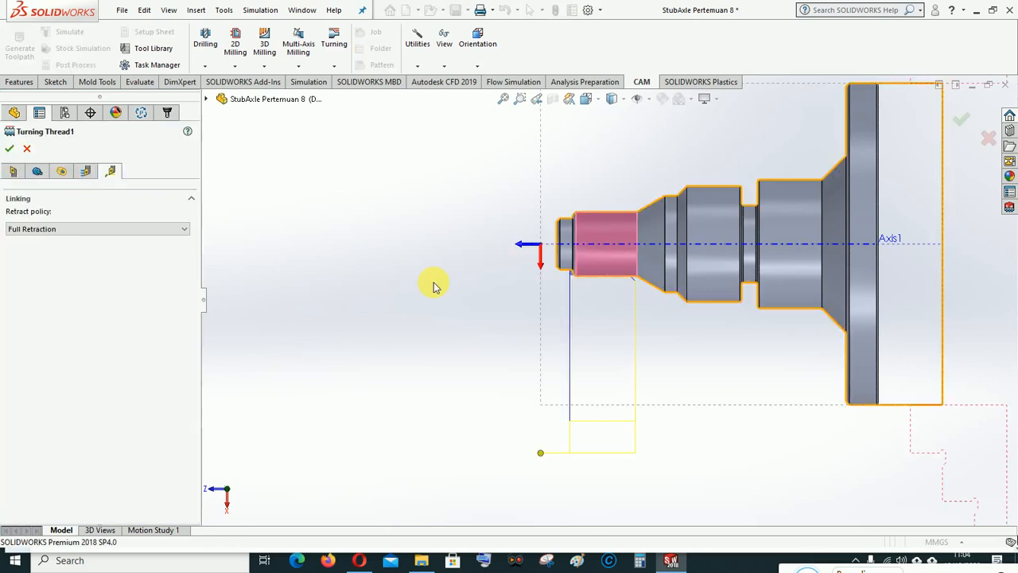
{"action": "left_click", "coordinate": [85, 171]}
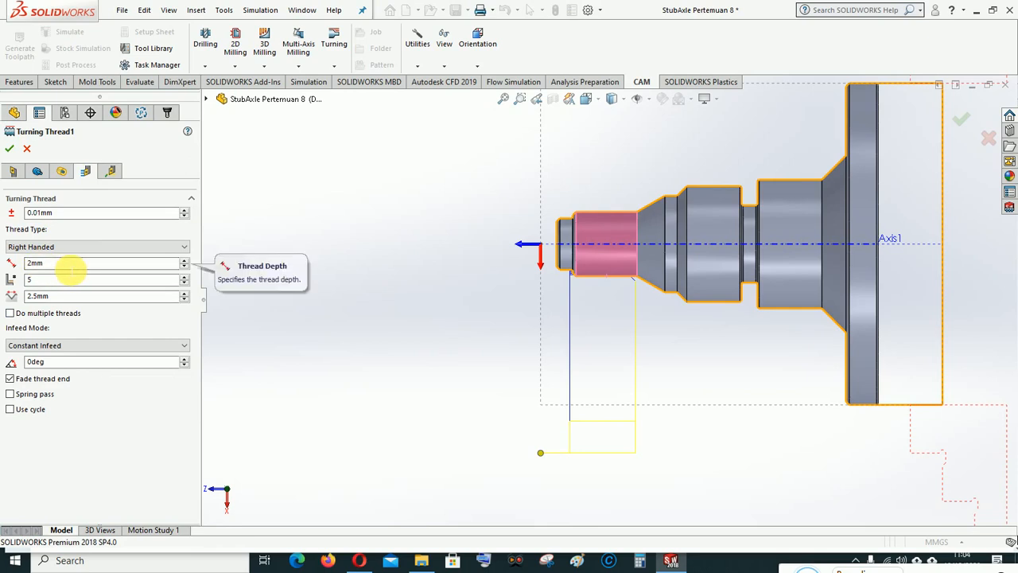
{"action": "left_click", "coordinate": [186, 269]}
{"action": "left_click", "coordinate": [33, 266]}
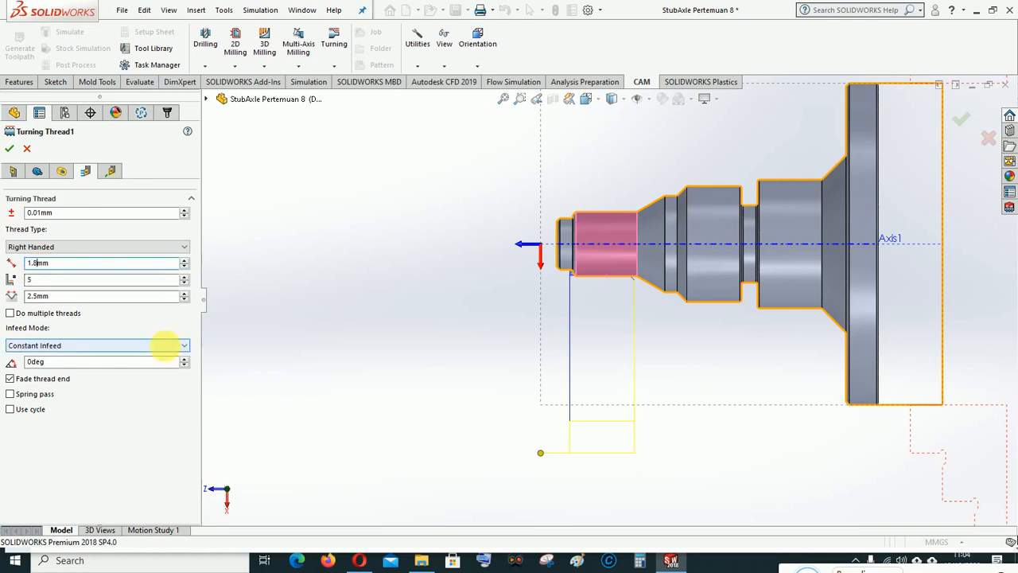
{"action": "left_click", "coordinate": [9, 148]}
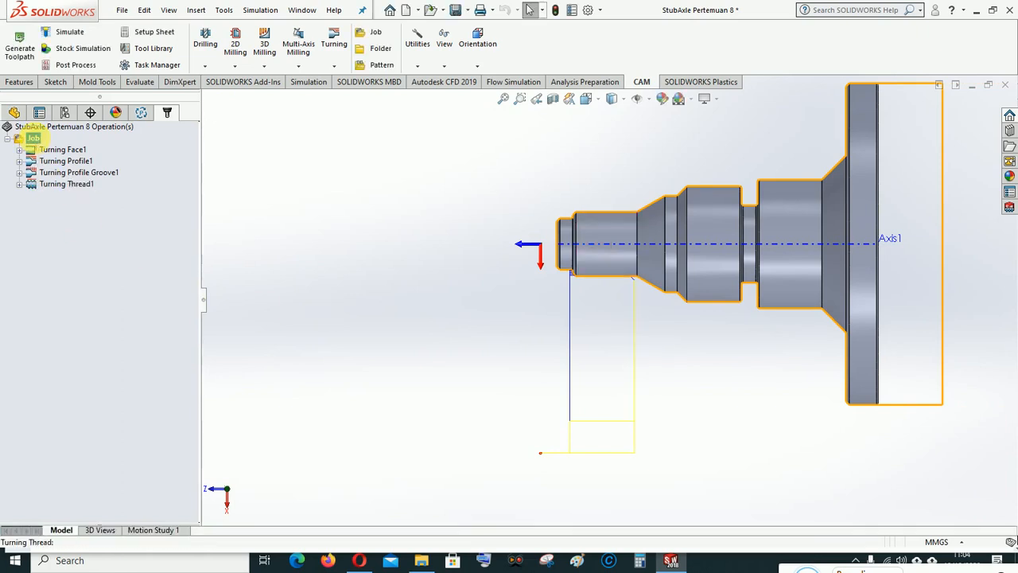
Step: Run a stock simulation of the whole job from near the end of the groove cutting, check the thread cutting and exit
{"action": "right_click", "coordinate": [33, 137]}
{"action": "left_click", "coordinate": [95, 318]}
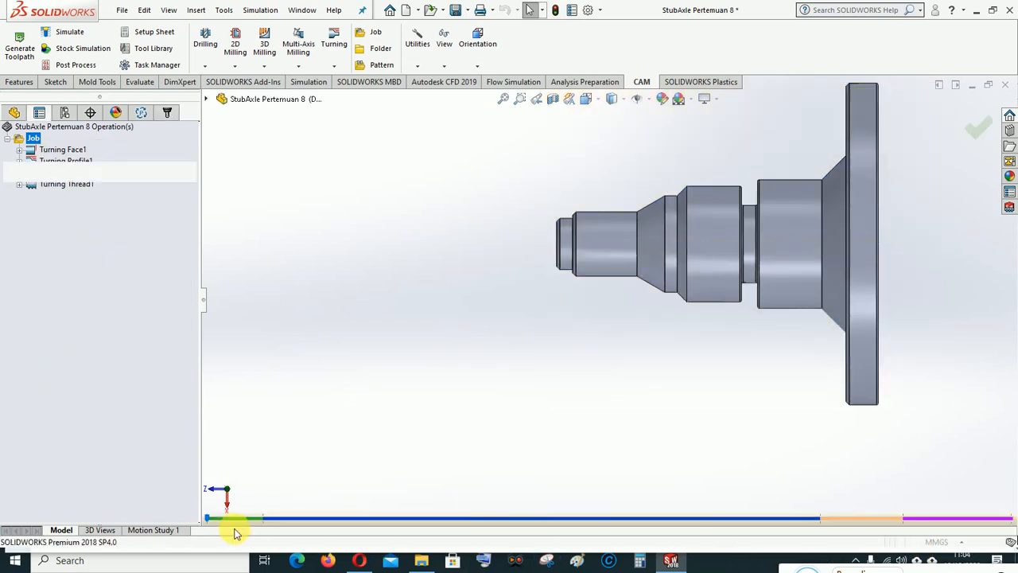
{"action": "left_click_drag", "start_coordinate": [209, 520], "coordinate": [813, 514]}
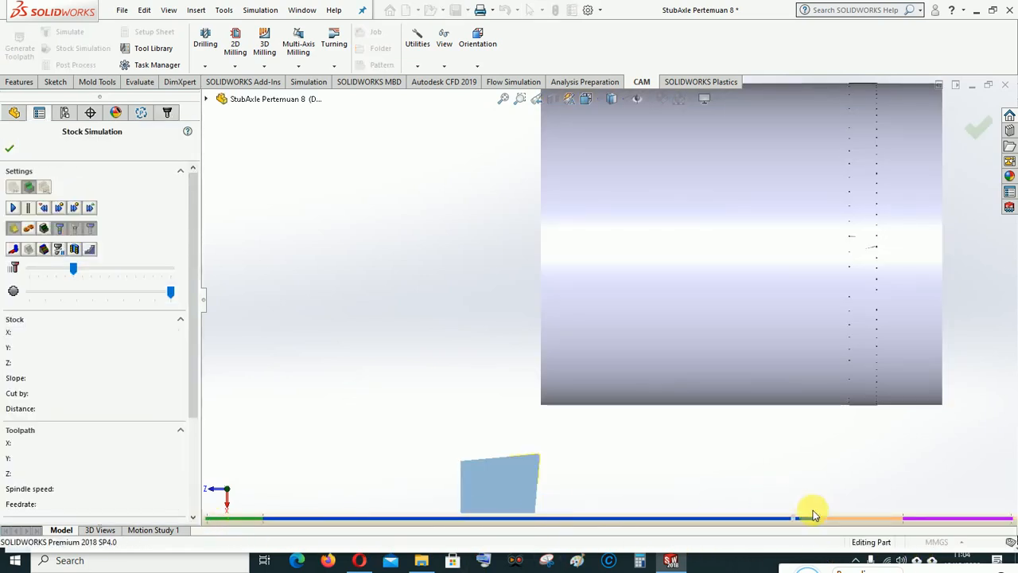
{"action": "left_click", "coordinate": [902, 519]}
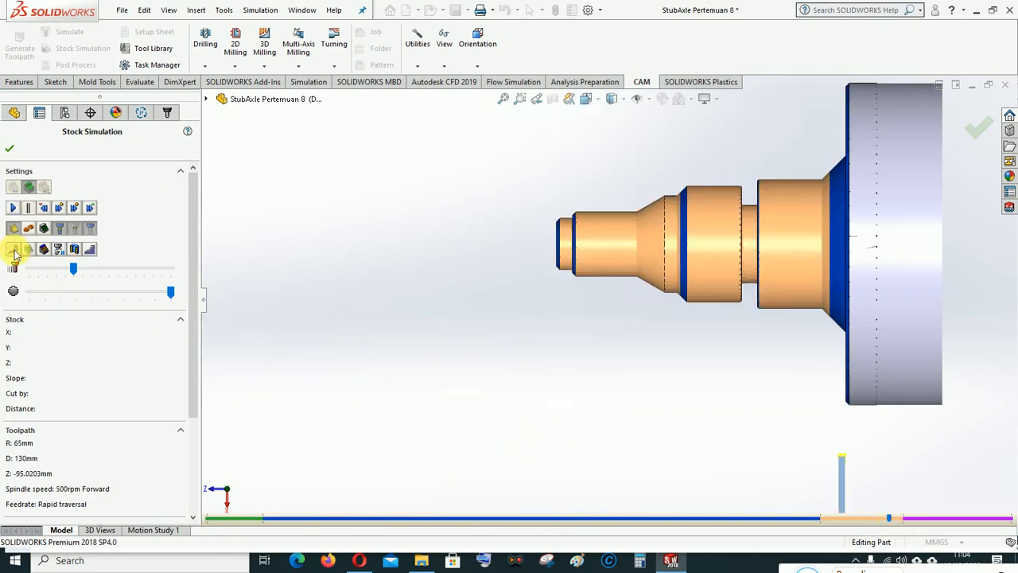
{"action": "left_click", "coordinate": [16, 209]}
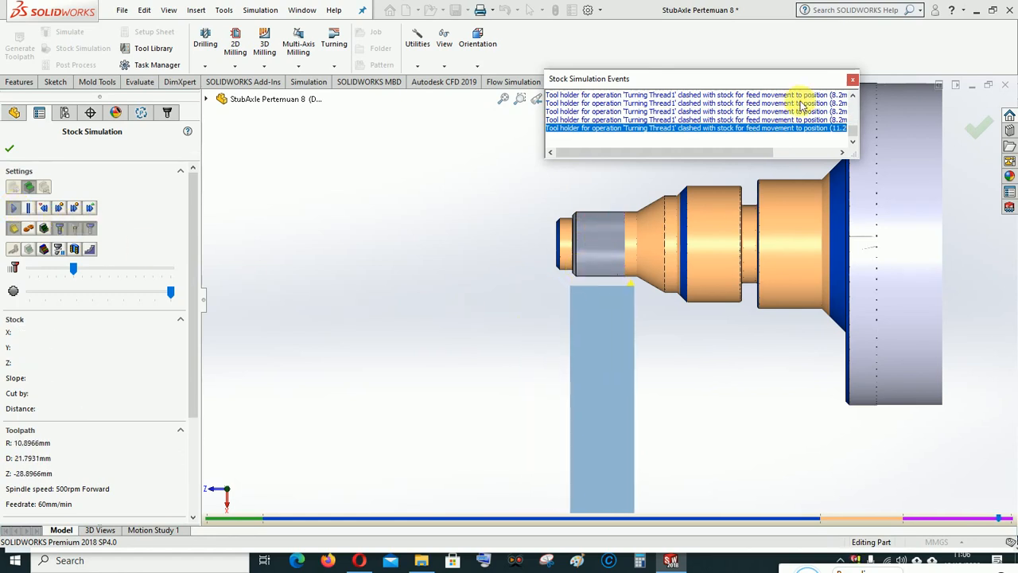
{"action": "left_click", "coordinate": [852, 78]}
{"action": "left_click", "coordinate": [10, 148]}
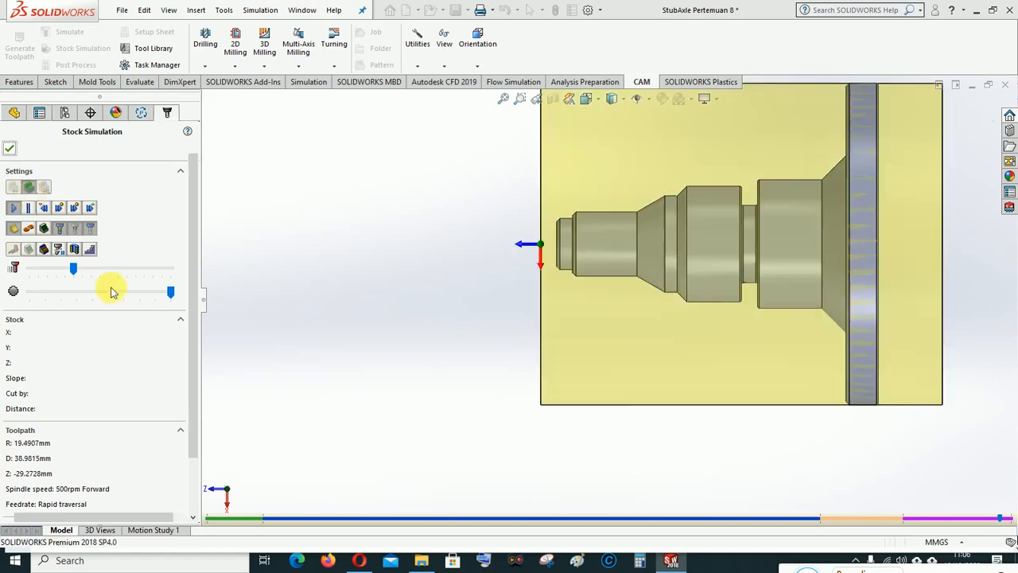
Step: Reduce the thread depth of the turning thread operation to 1.7 mm and confirm it
{"action": "right_click", "coordinate": [52, 184]}
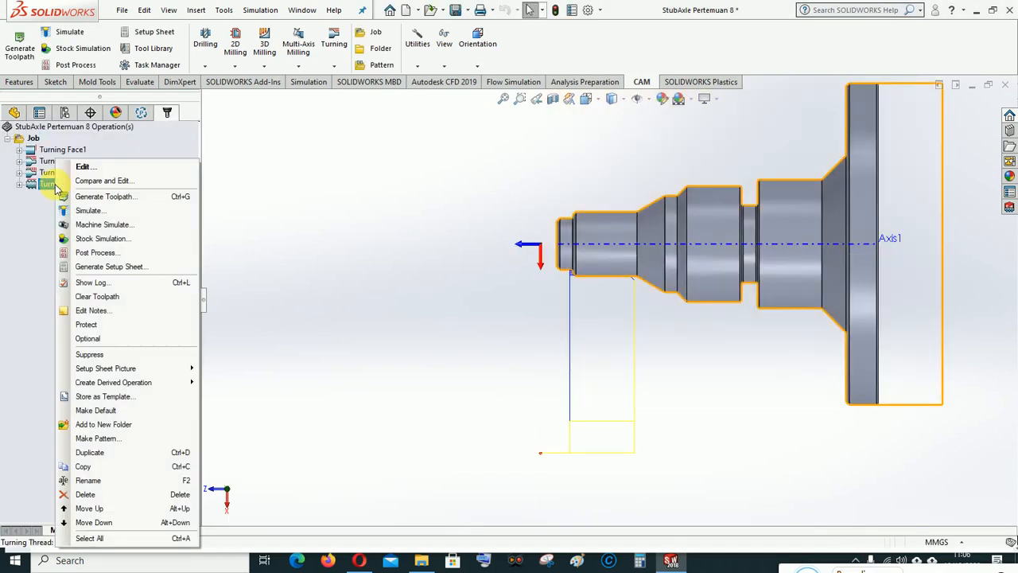
{"action": "left_click", "coordinate": [83, 167]}
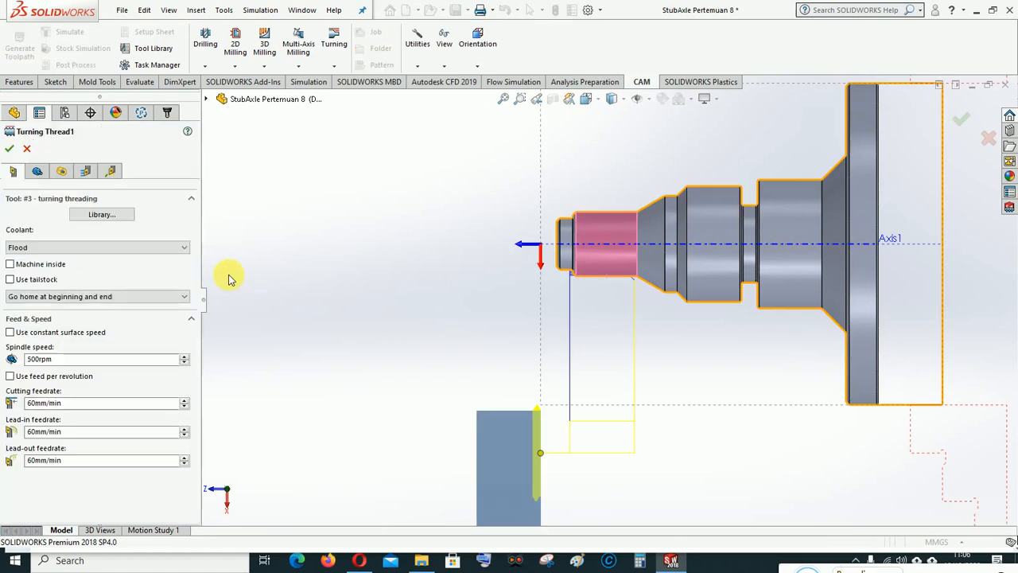
{"action": "left_click", "coordinate": [86, 172]}
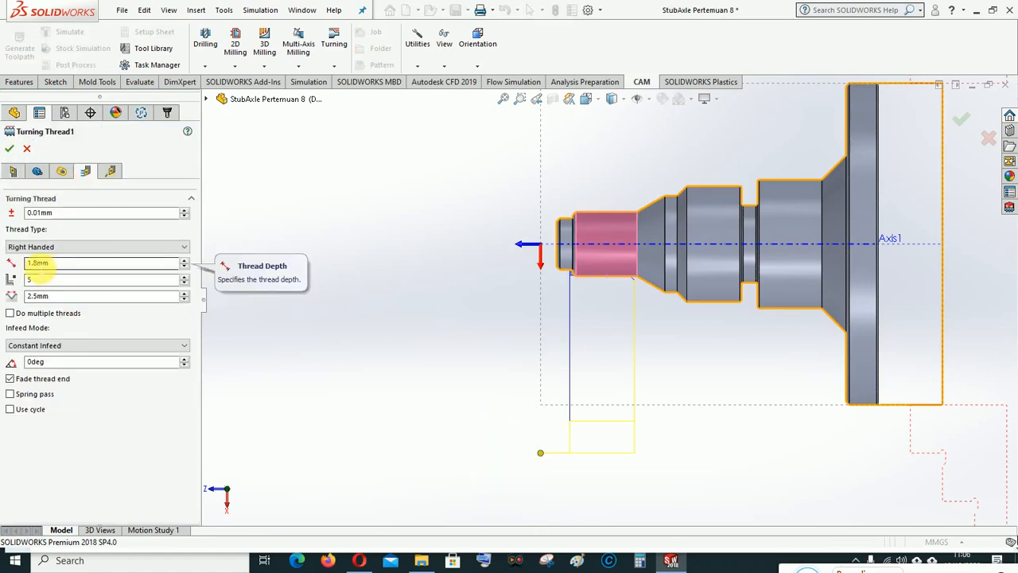
{"action": "left_click", "coordinate": [183, 268]}
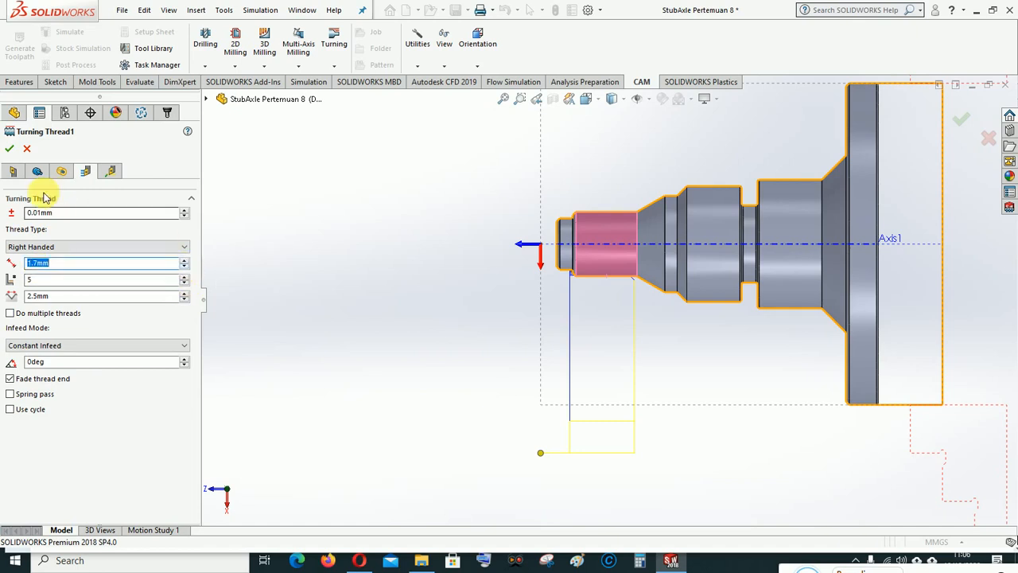
{"action": "left_click", "coordinate": [8, 148]}
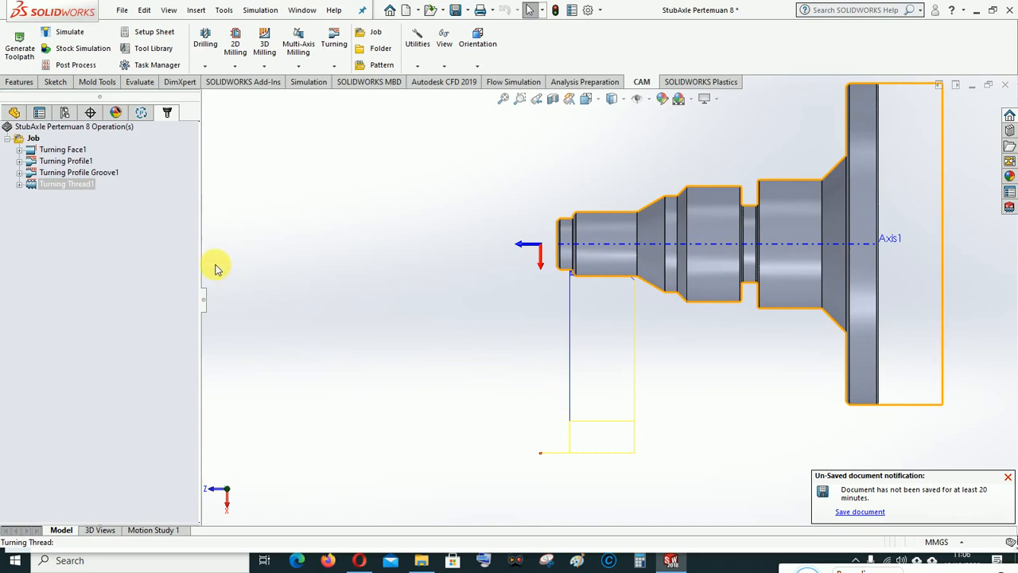
Step: Simulate the job's stock removal again from late in the groove cutting, check the thread and close the simulation
{"action": "right_click", "coordinate": [33, 138]}
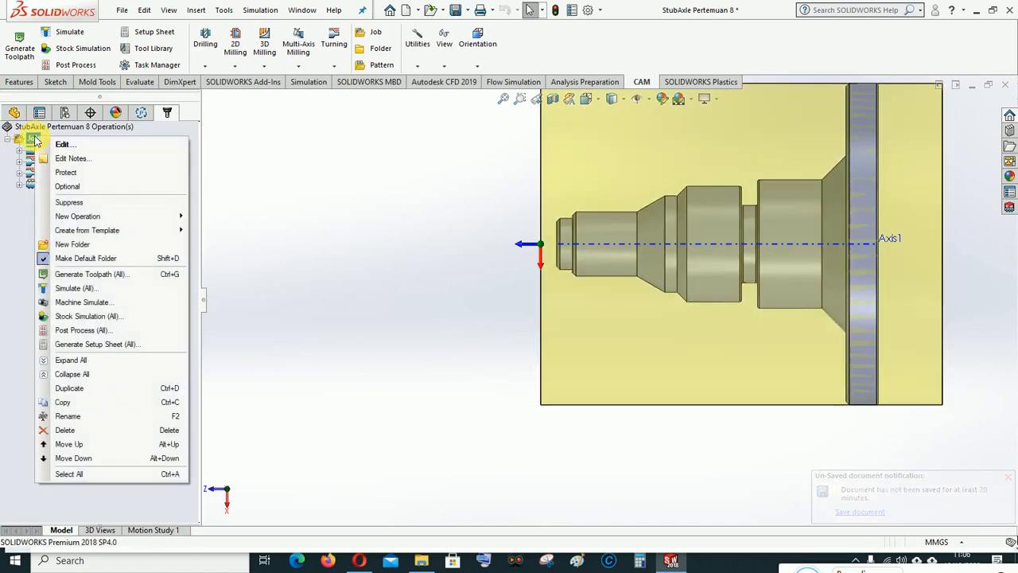
{"action": "left_click", "coordinate": [80, 316]}
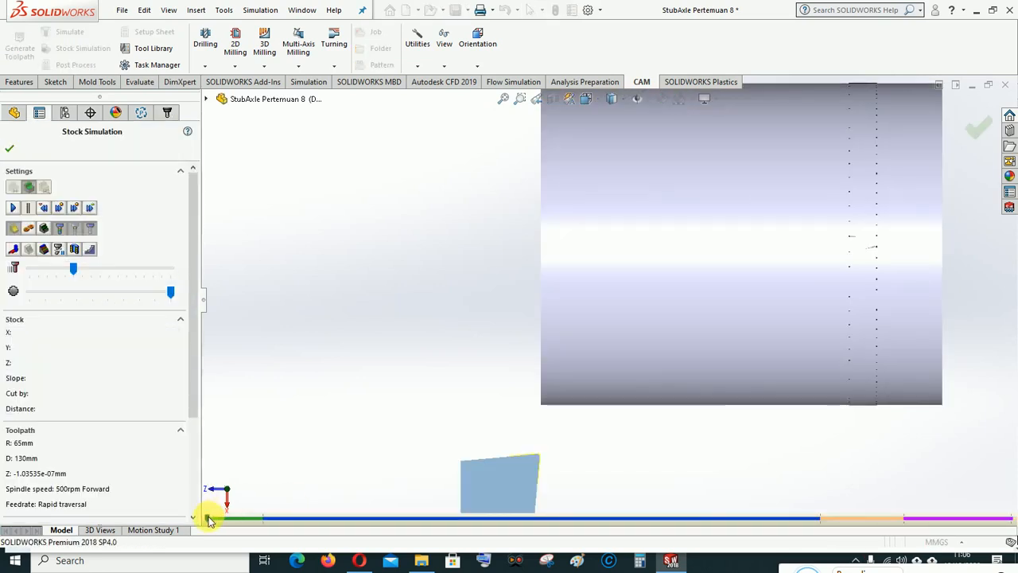
{"action": "left_click_drag", "start_coordinate": [210, 520], "coordinate": [890, 521]}
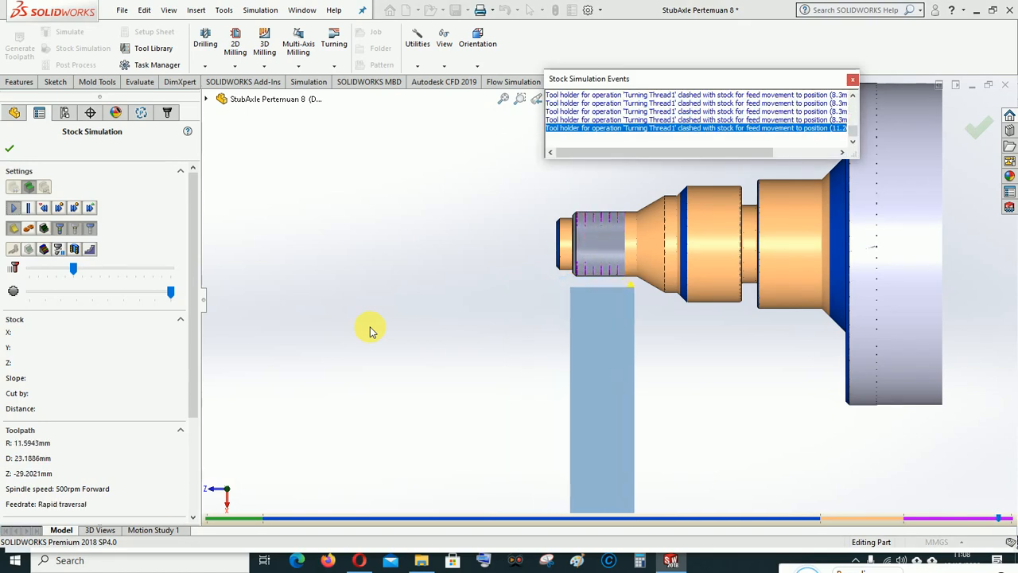
{"action": "left_click", "coordinate": [852, 79]}
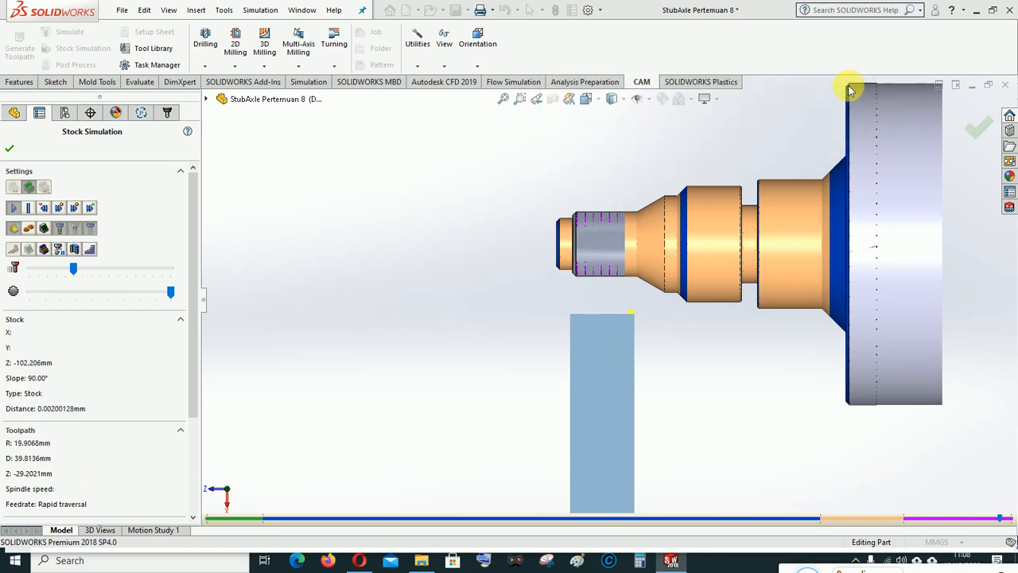
{"action": "left_click", "coordinate": [9, 151]}
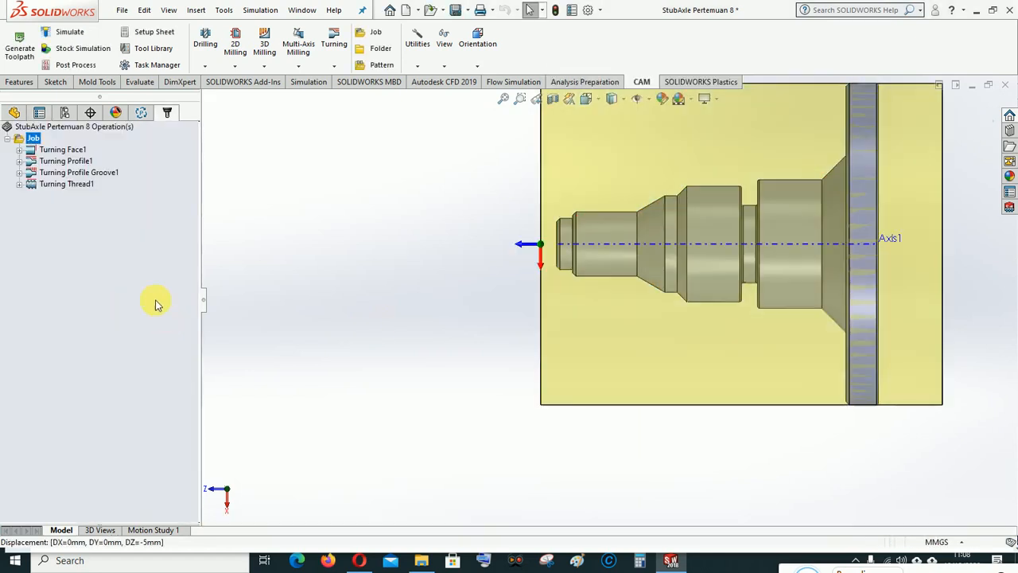
Step: Change the turning thread operation's thread depth to 1.5 mm and confirm it
{"action": "right_click", "coordinate": [57, 186]}
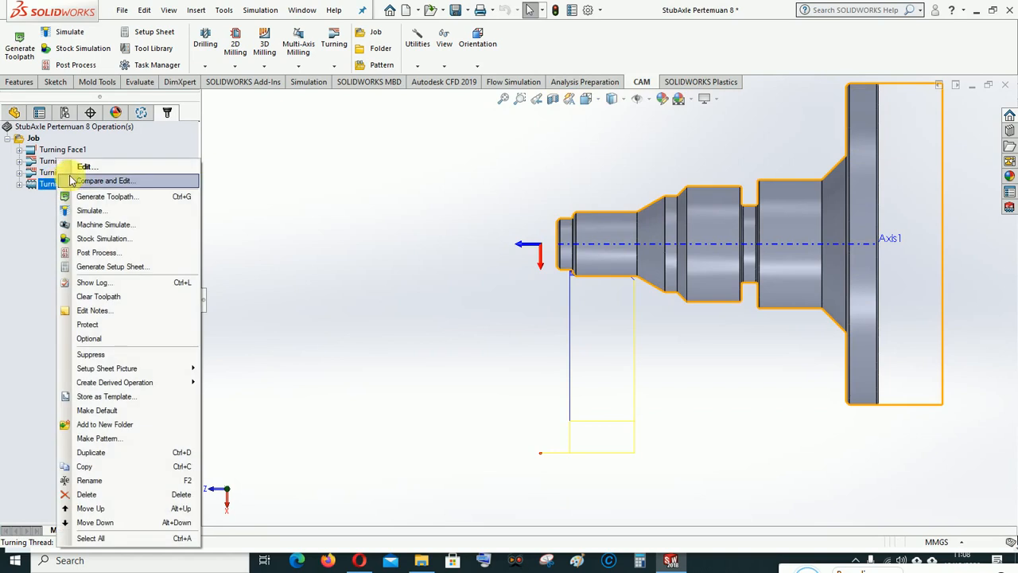
{"action": "left_click", "coordinate": [84, 167]}
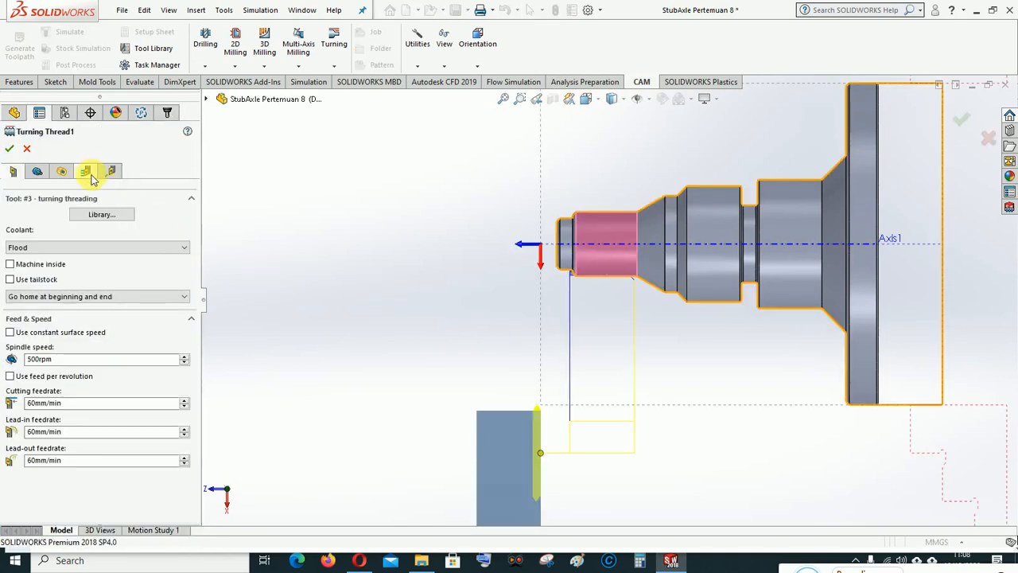
{"action": "left_click", "coordinate": [87, 172]}
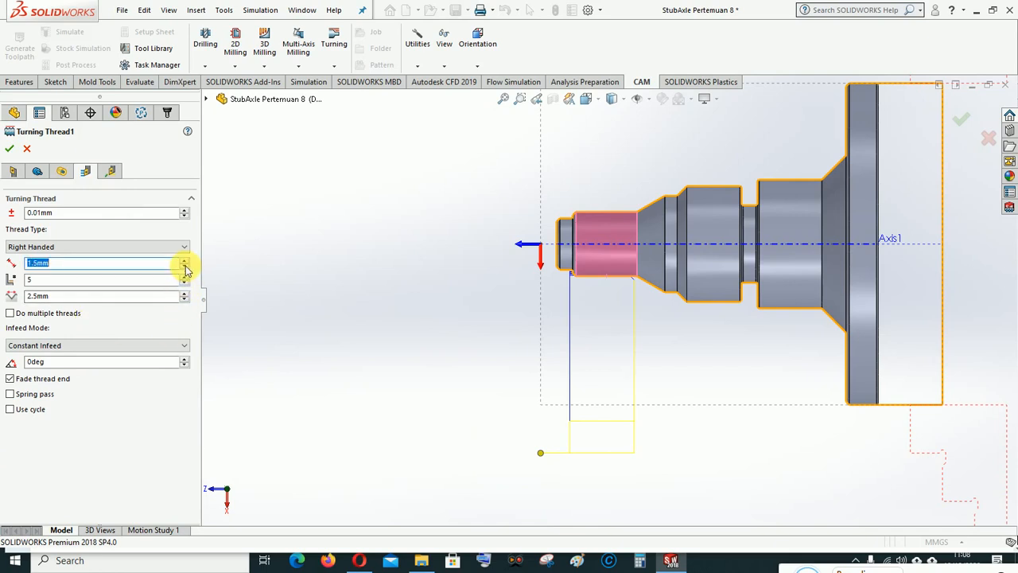
{"action": "left_click", "coordinate": [10, 150]}
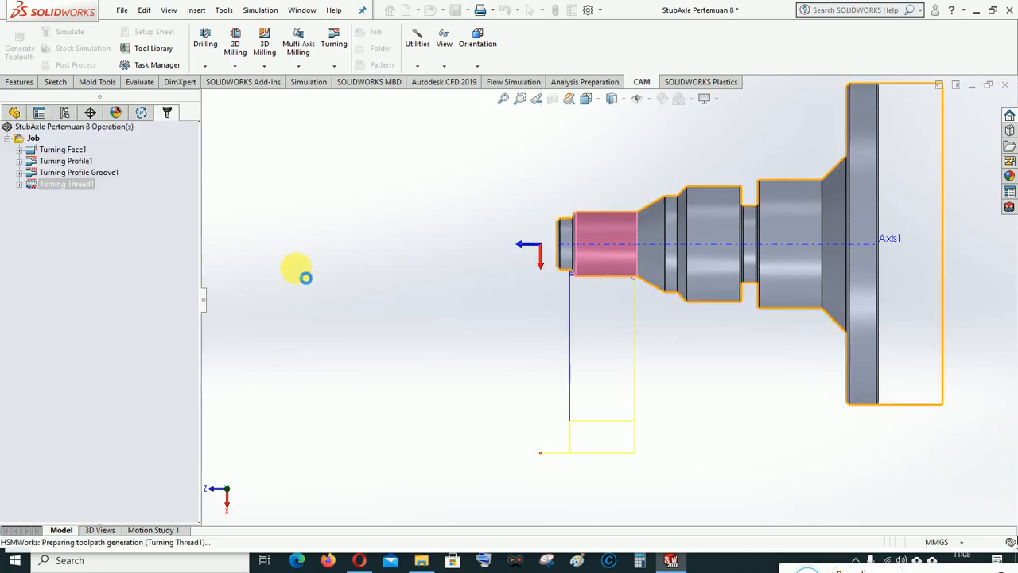
Step: Run the whole job's stock simulation from late in the groove cutting at slightly increased speed, inspect the finished thread and exit
{"action": "right_click", "coordinate": [32, 138]}
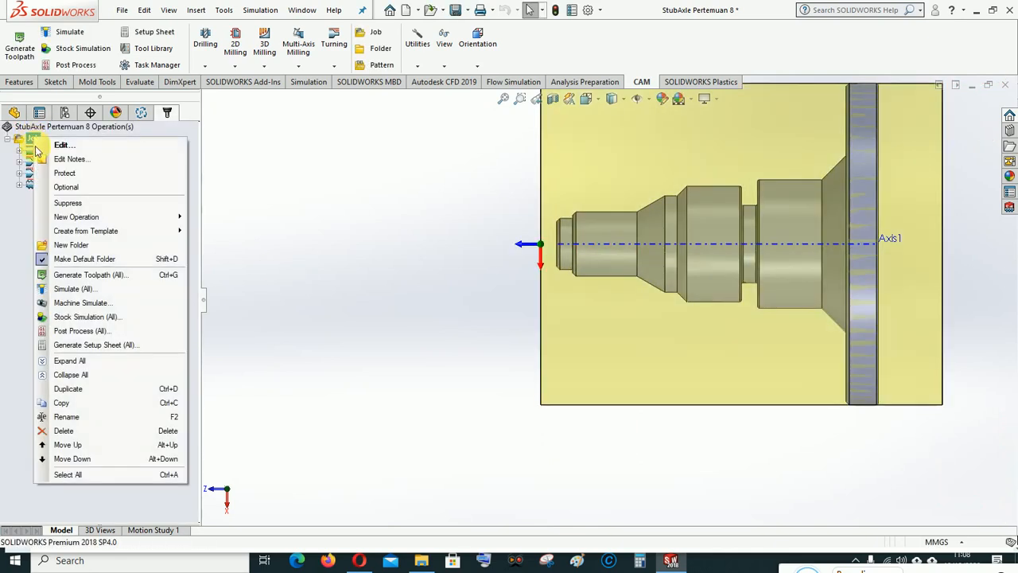
{"action": "left_click", "coordinate": [77, 317]}
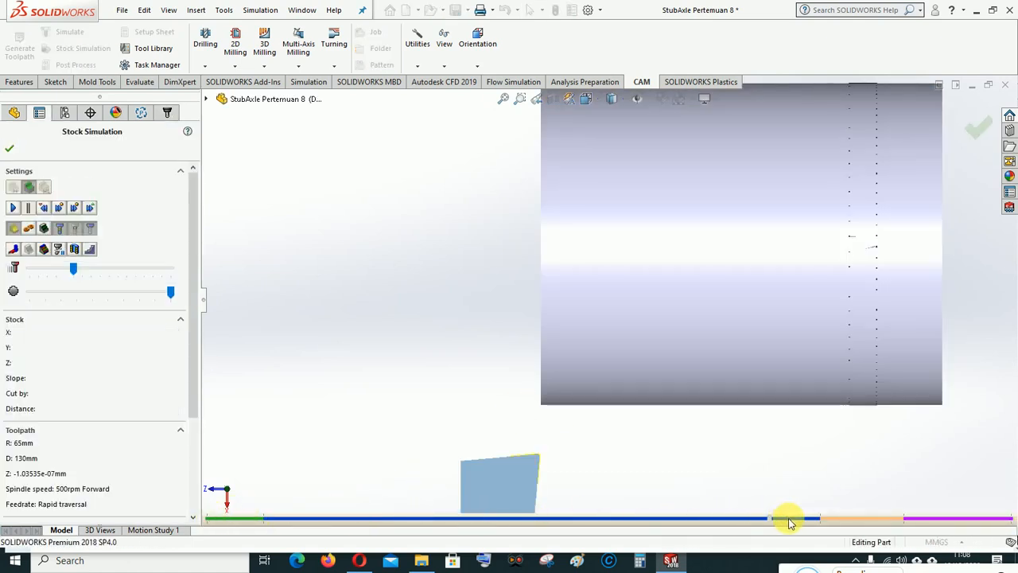
{"action": "left_click", "coordinate": [905, 519]}
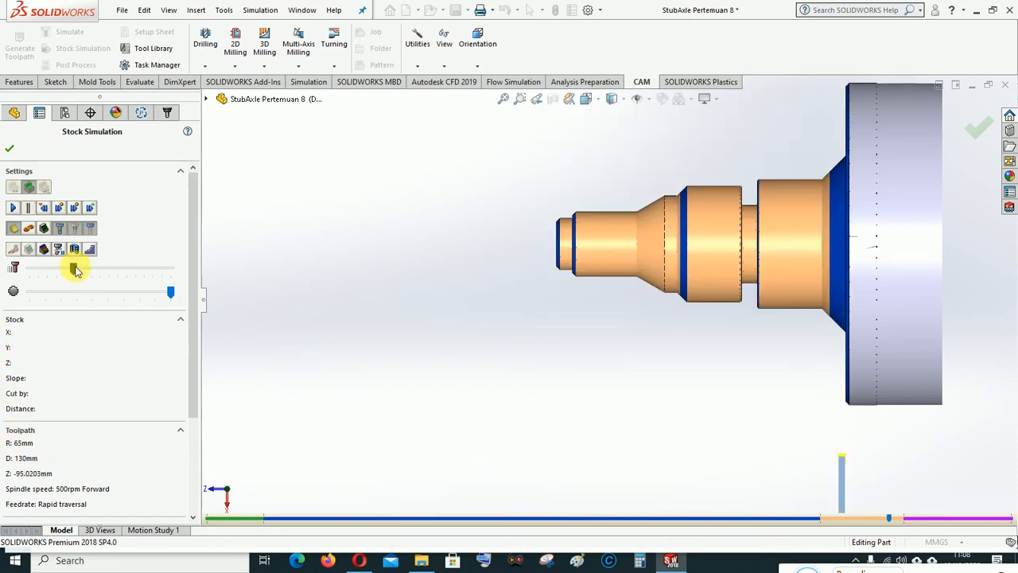
{"action": "left_click", "coordinate": [13, 208]}
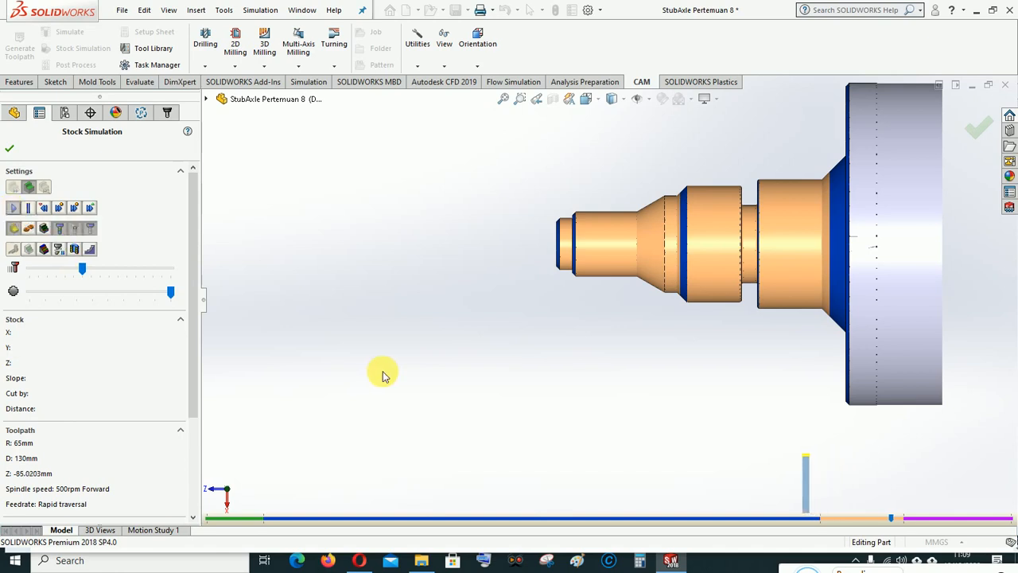
{"action": "left_click_drag", "start_coordinate": [81, 269], "coordinate": [90, 268]}
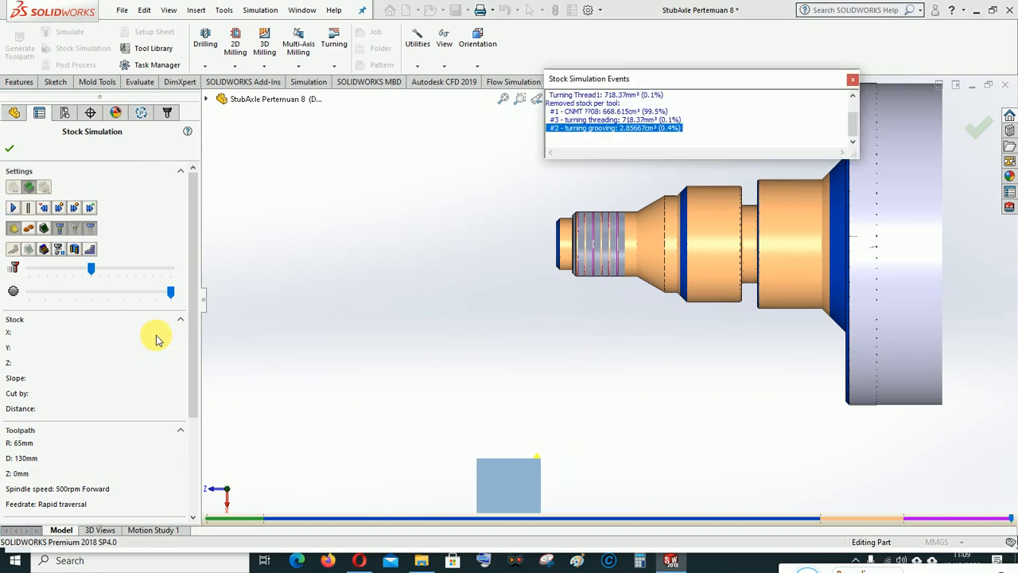
{"action": "mouse_move", "coordinate": [836, 246]}
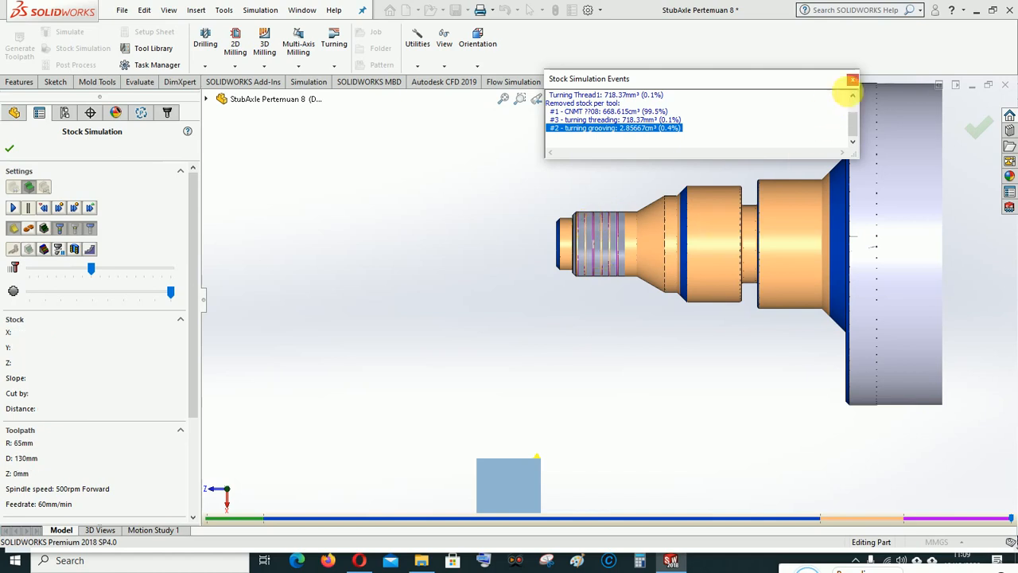
{"action": "left_click", "coordinate": [852, 80]}
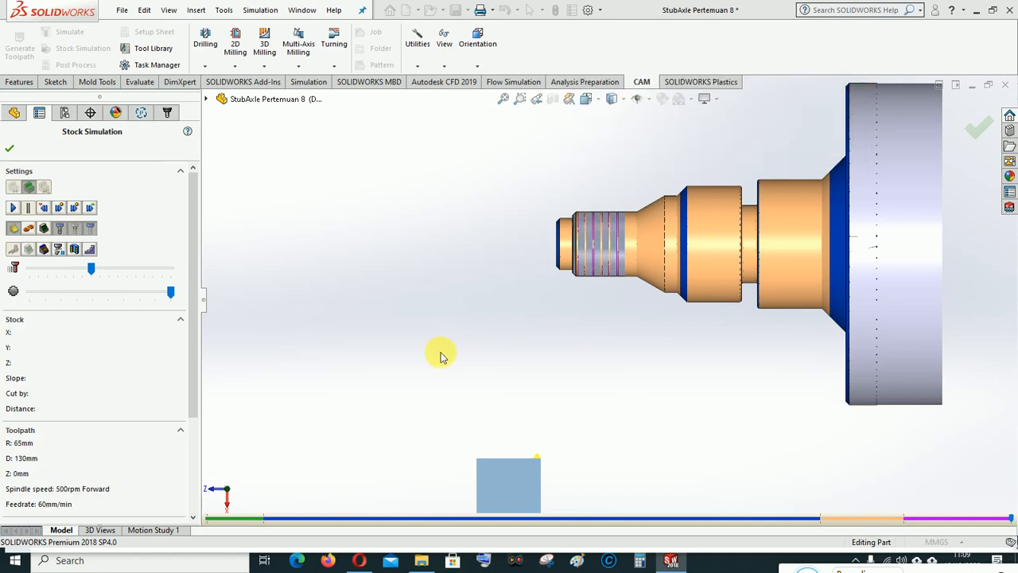
{"action": "left_click", "coordinate": [10, 149]}
Step: Set the turning thread operation's thread depth to 1.6 mm and confirm it
{"action": "right_click", "coordinate": [61, 186]}
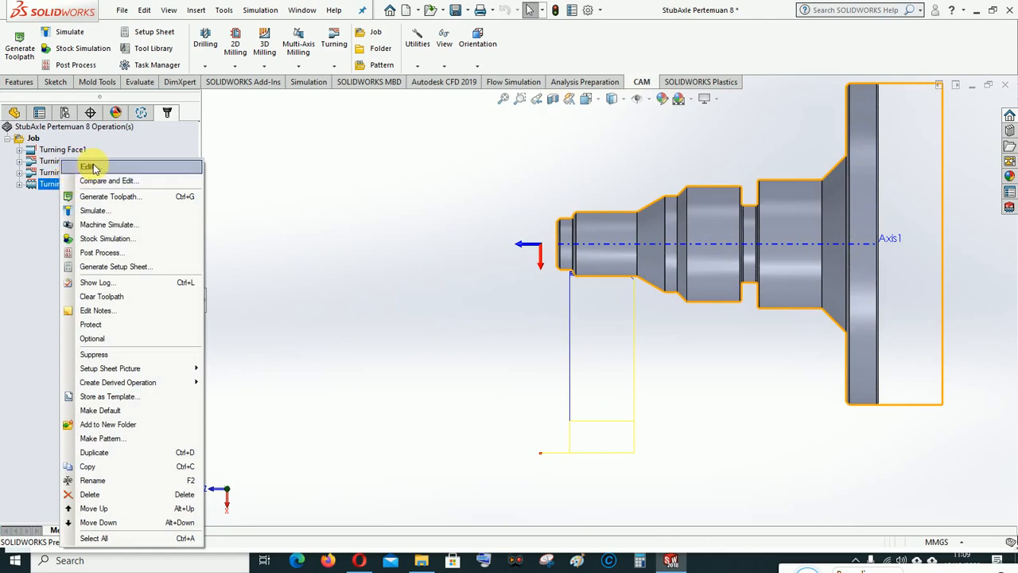
{"action": "left_click", "coordinate": [90, 167]}
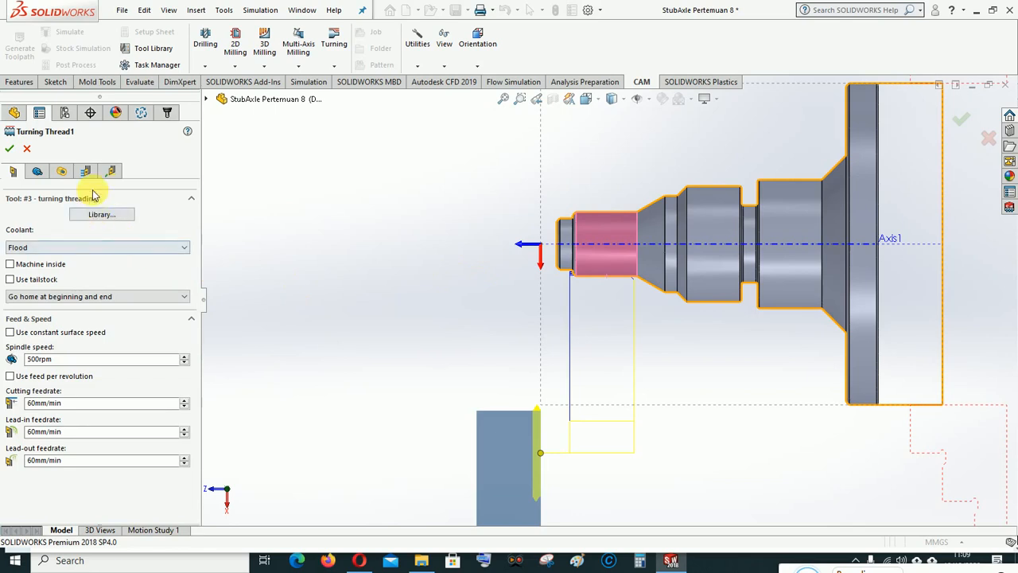
{"action": "left_click", "coordinate": [85, 171]}
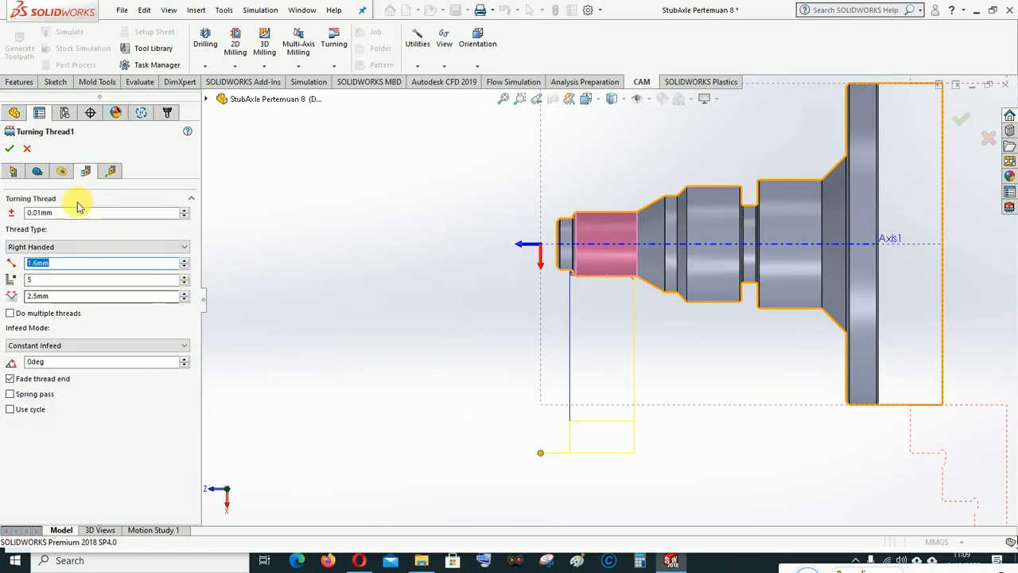
{"action": "left_click", "coordinate": [9, 149]}
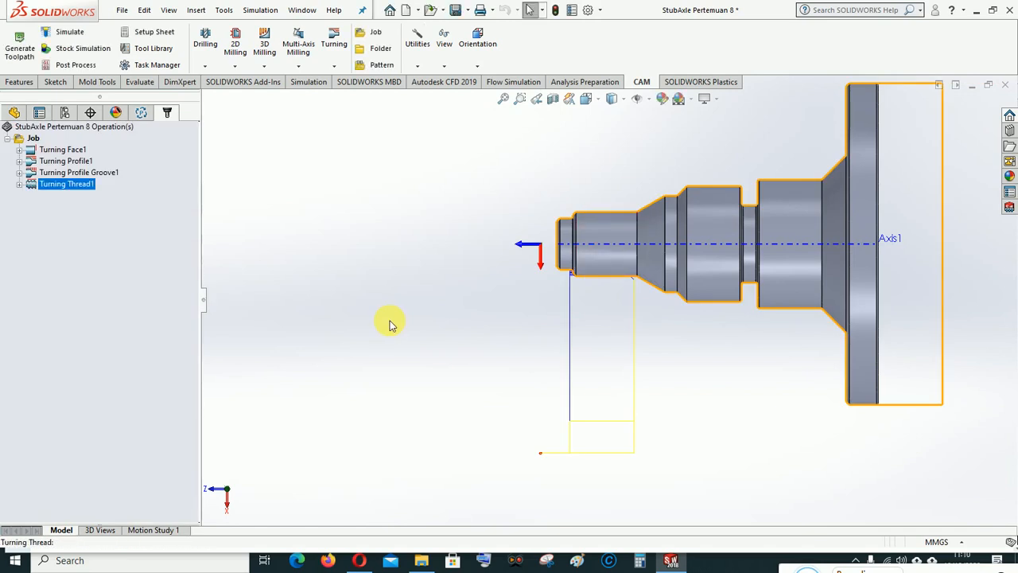
Step: Run the whole job's stock simulation from late in the groove cutting through the thread and dismiss the event report
{"action": "right_click", "coordinate": [33, 139]}
{"action": "left_click", "coordinate": [79, 316]}
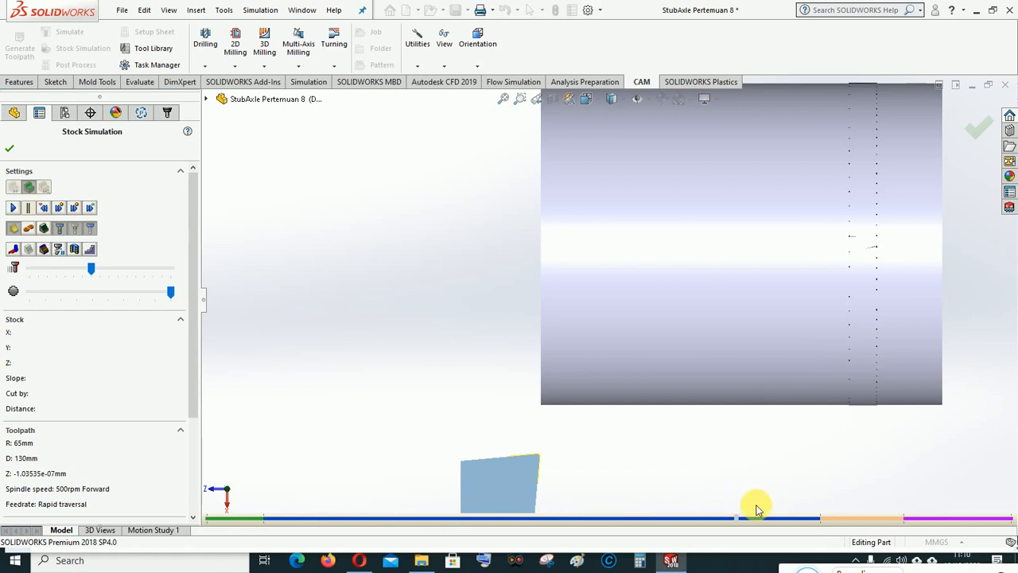
{"action": "left_click", "coordinate": [904, 522]}
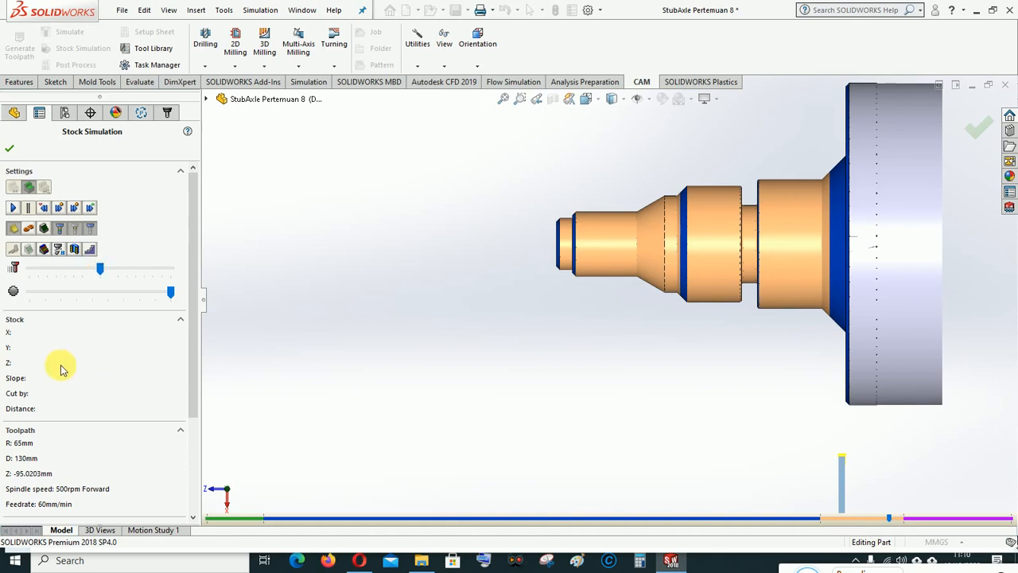
{"action": "left_click", "coordinate": [14, 208]}
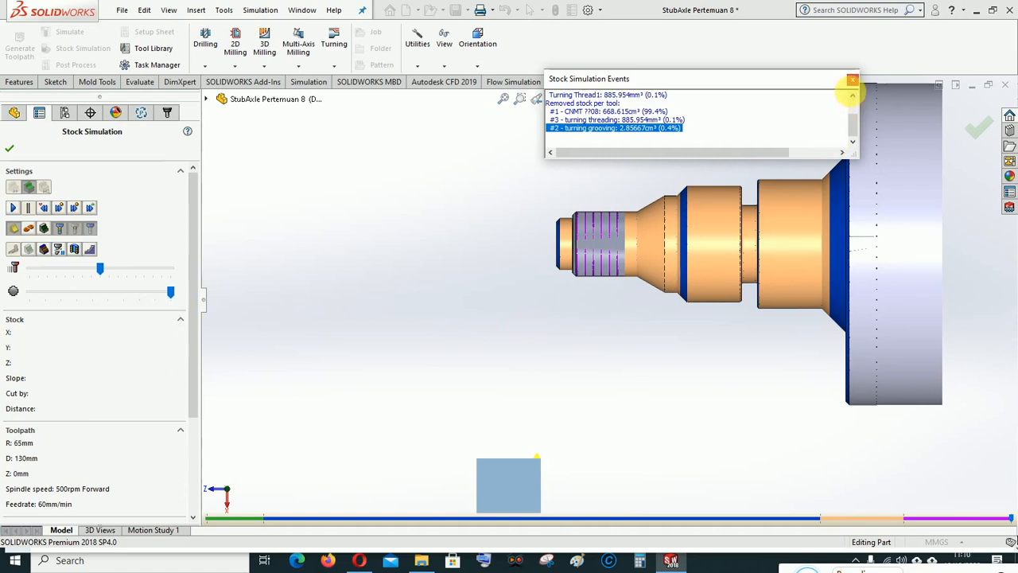
{"action": "left_click", "coordinate": [853, 80]}
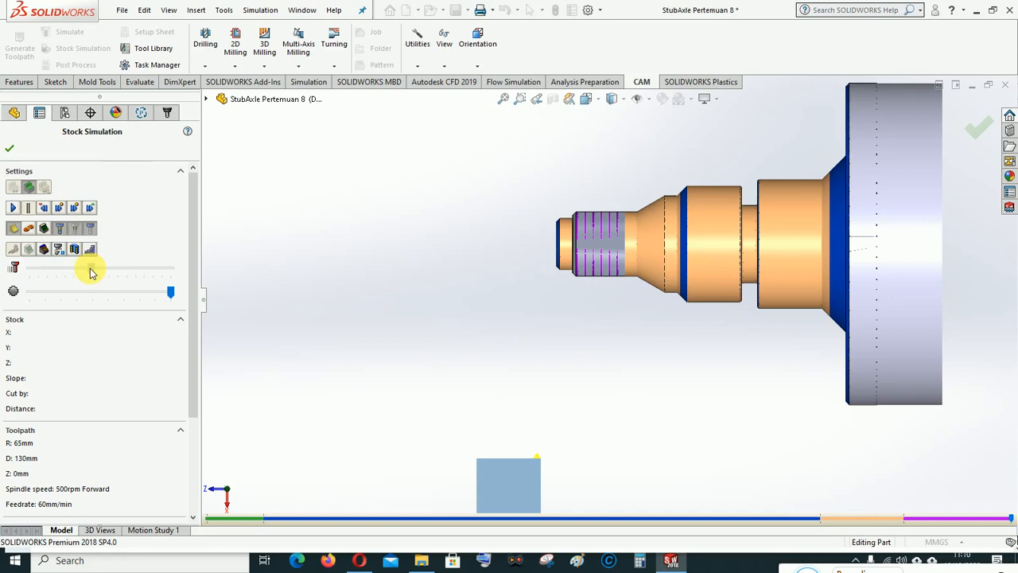
Step: Restart the stock simulation, replay the thread cutting from late in the groove cutting at reduced speed, and exit
{"action": "left_click", "coordinate": [13, 208]}
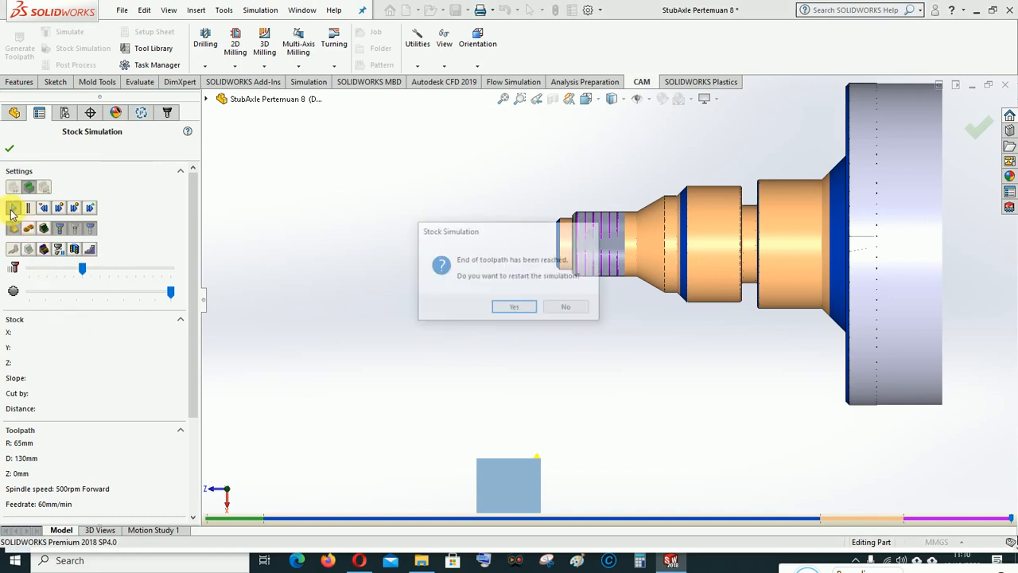
{"action": "left_click", "coordinate": [513, 308]}
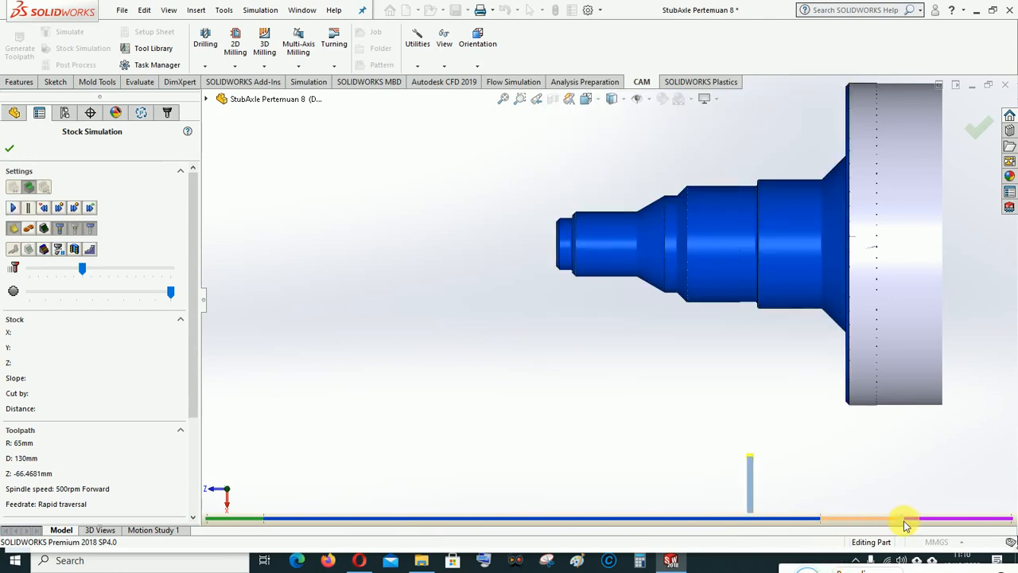
{"action": "left_click_drag", "start_coordinate": [904, 518], "coordinate": [889, 519]}
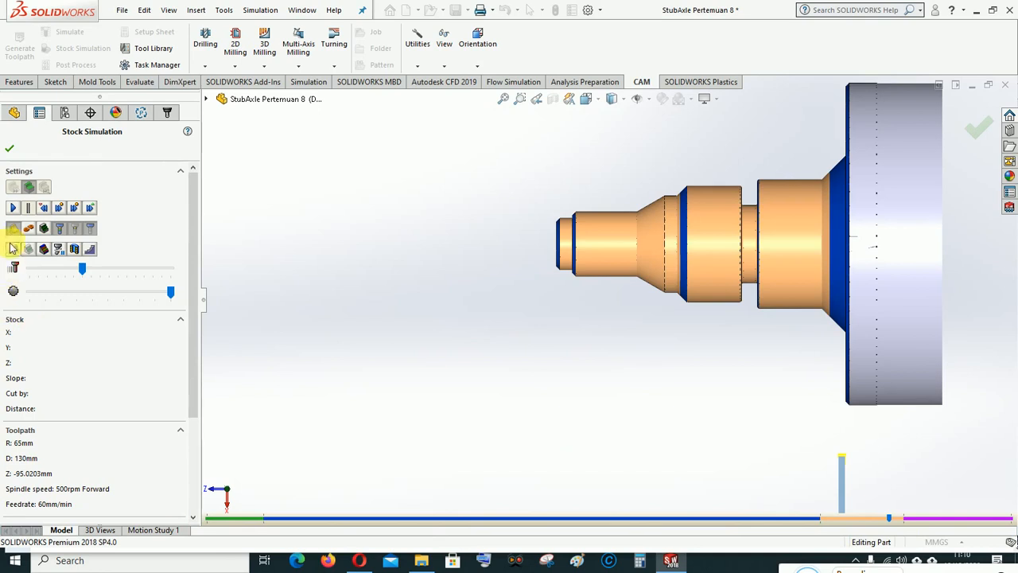
{"action": "left_click", "coordinate": [13, 208]}
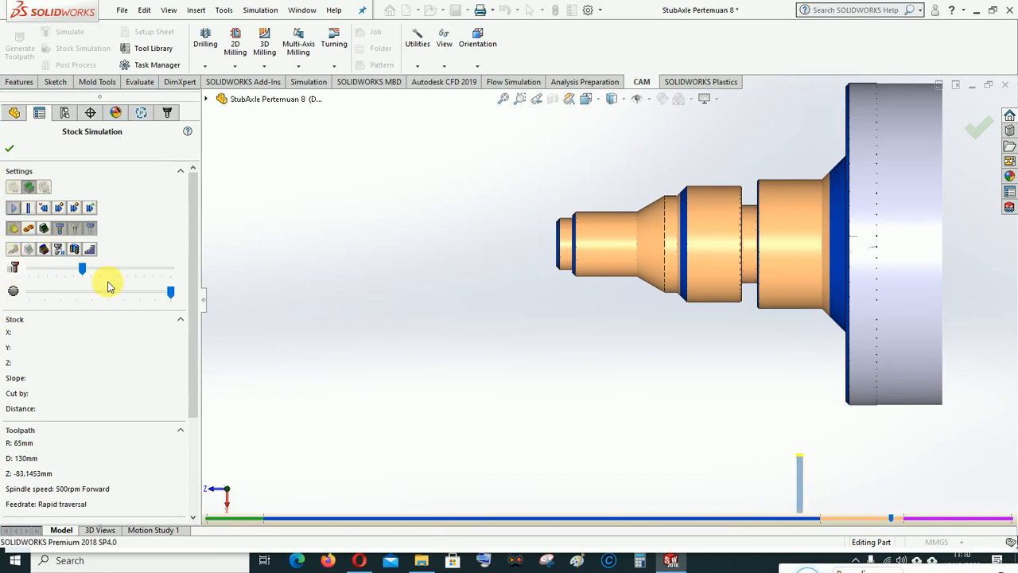
{"action": "left_click_drag", "start_coordinate": [82, 268], "coordinate": [91, 268]}
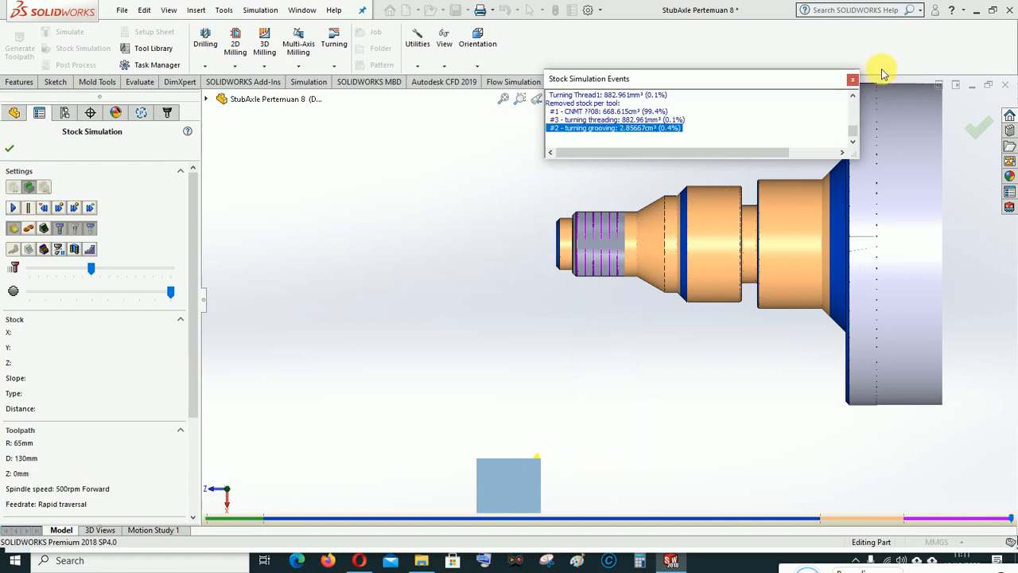
{"action": "left_click", "coordinate": [853, 80]}
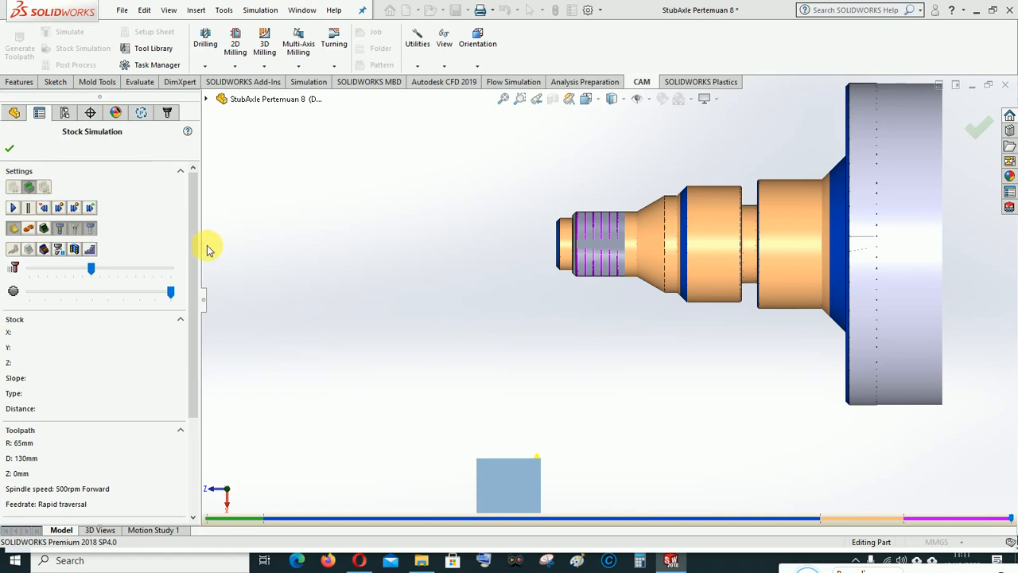
{"action": "left_click", "coordinate": [10, 149]}
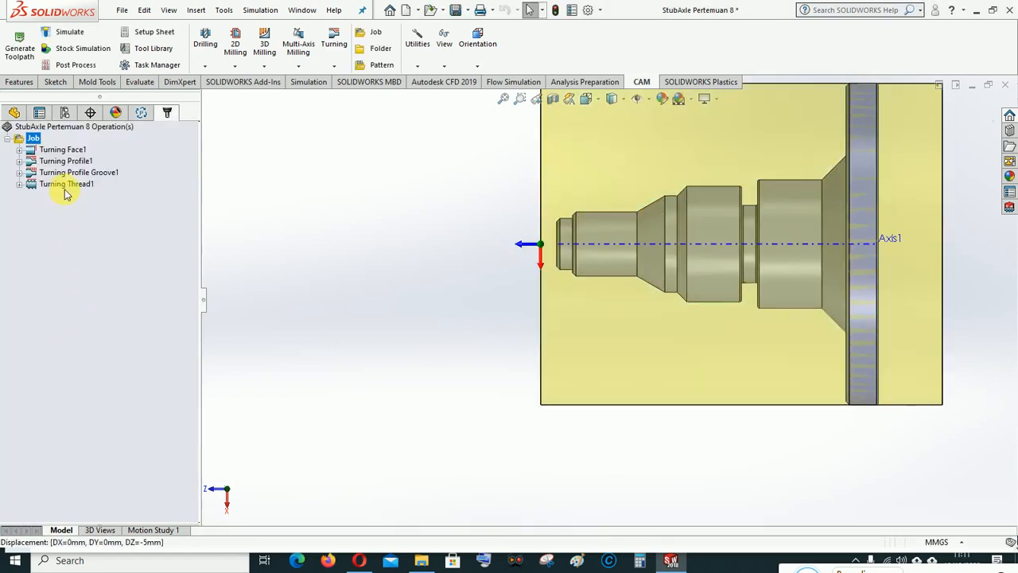
Step: Reduce the turning thread operation's thread depth to 1.5 mm and confirm it
{"action": "right_click", "coordinate": [51, 183]}
{"action": "left_click", "coordinate": [80, 167]}
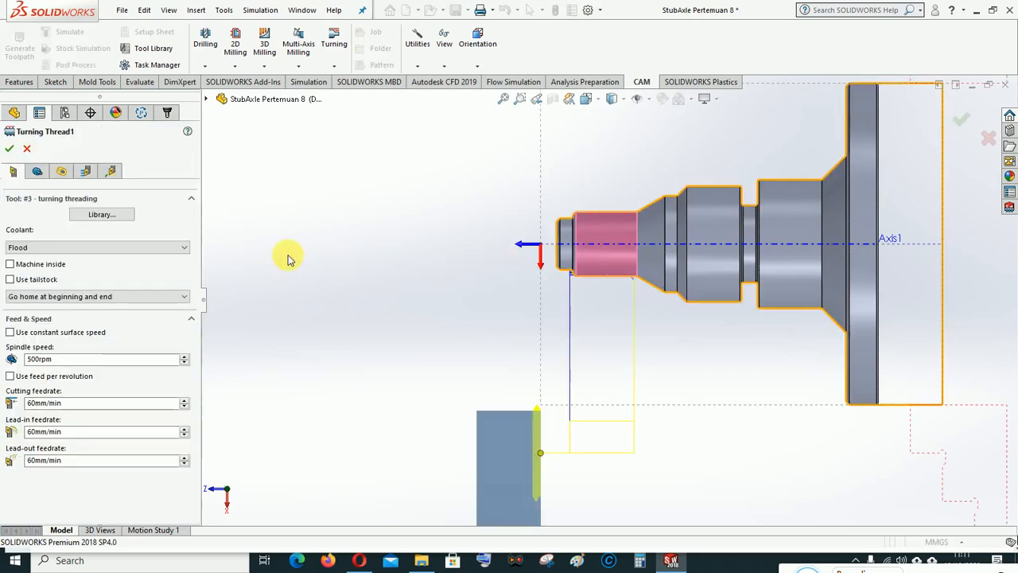
{"action": "left_click", "coordinate": [86, 171]}
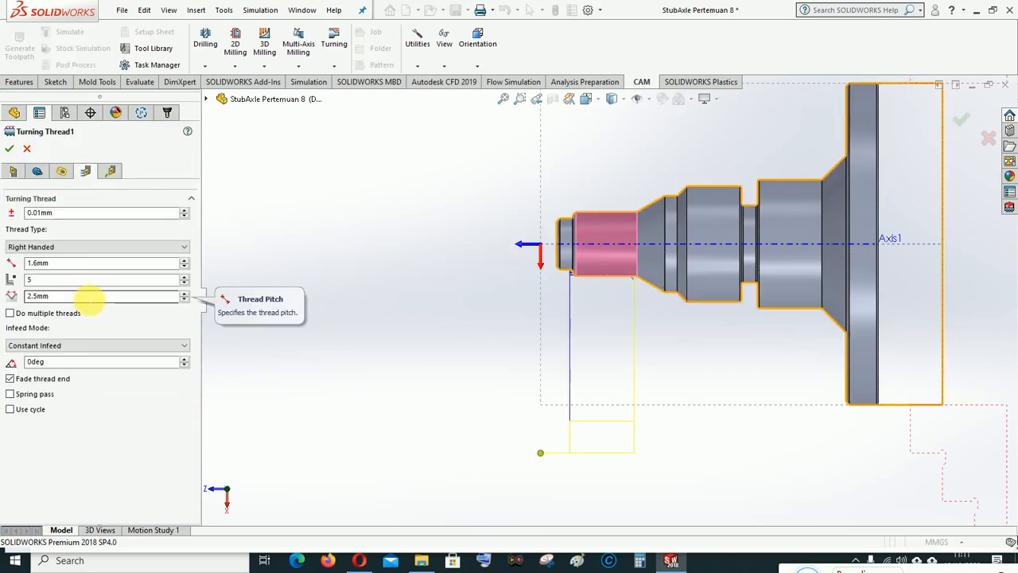
{"action": "left_click", "coordinate": [184, 266]}
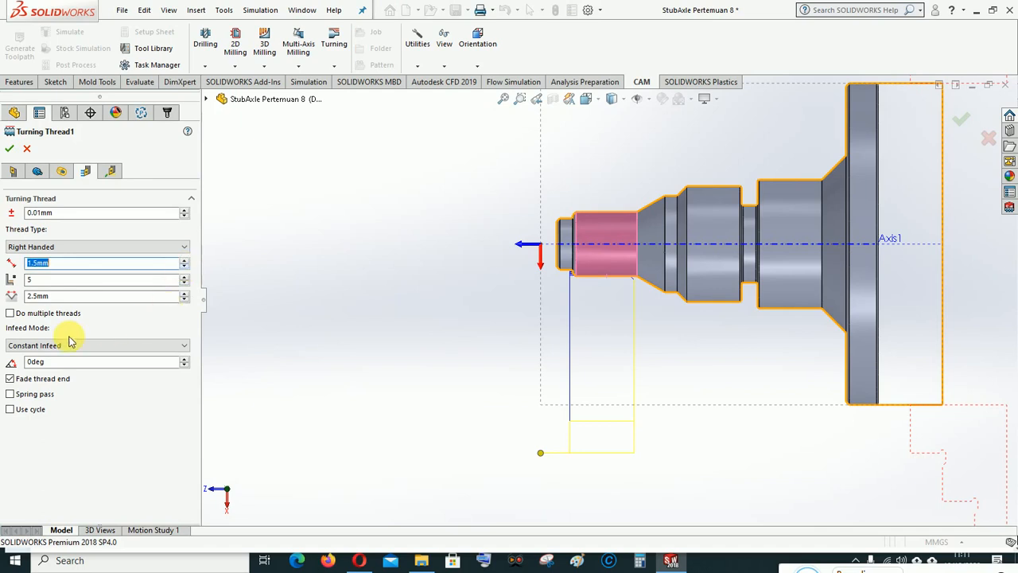
{"action": "left_click", "coordinate": [9, 148]}
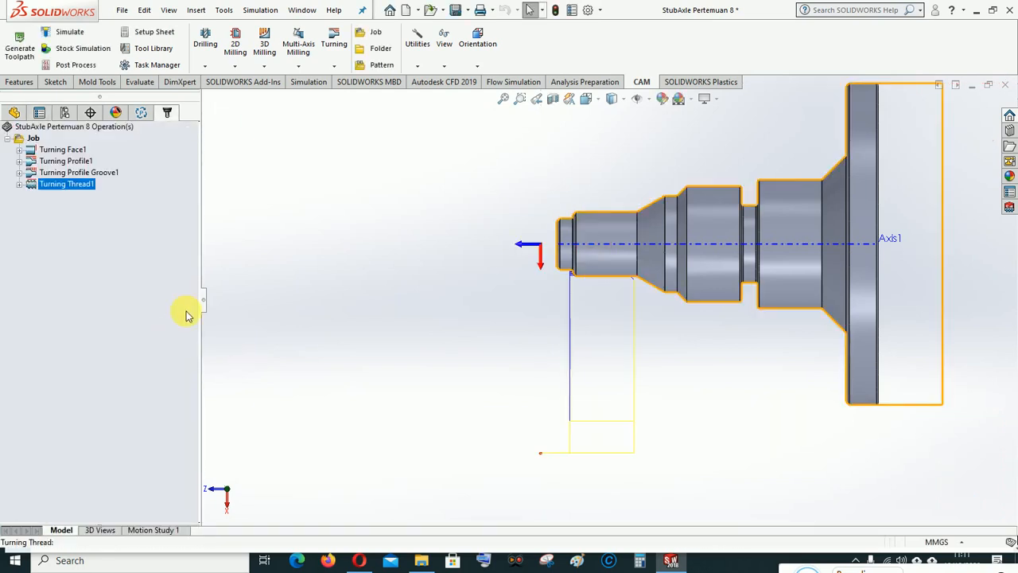
Step: Simulate the whole job's stock removal from late in the groove cutting, review the threading tool's removed stock, and close the simulation
{"action": "left_click", "coordinate": [32, 137]}
{"action": "right_click", "coordinate": [33, 138]}
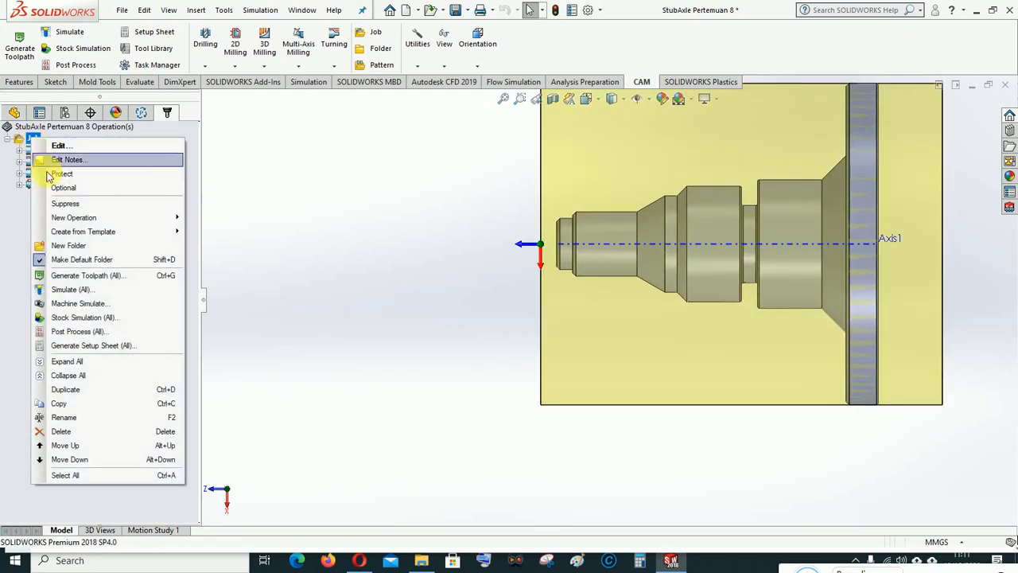
{"action": "left_click", "coordinate": [66, 322]}
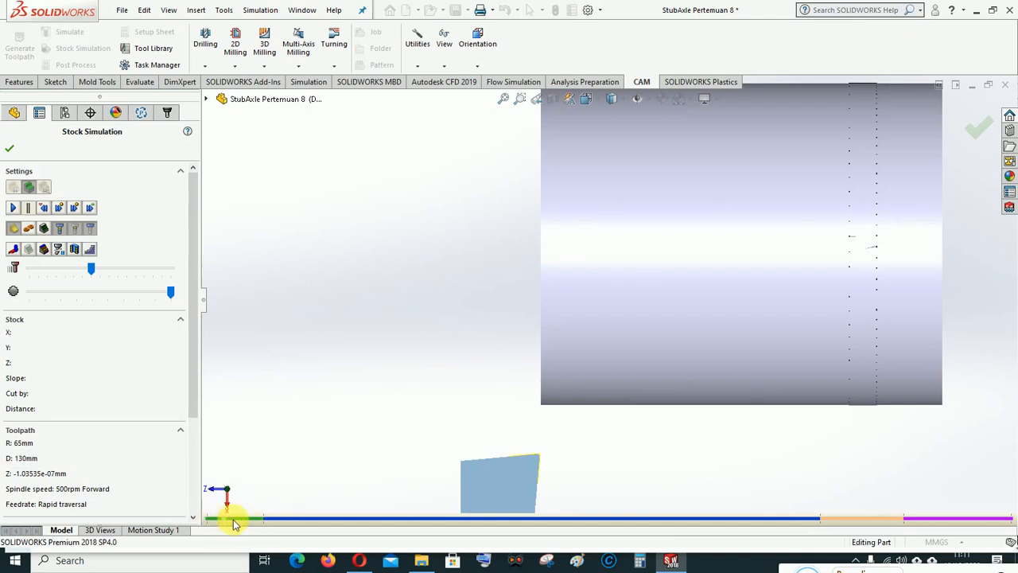
{"action": "left_click", "coordinate": [890, 518]}
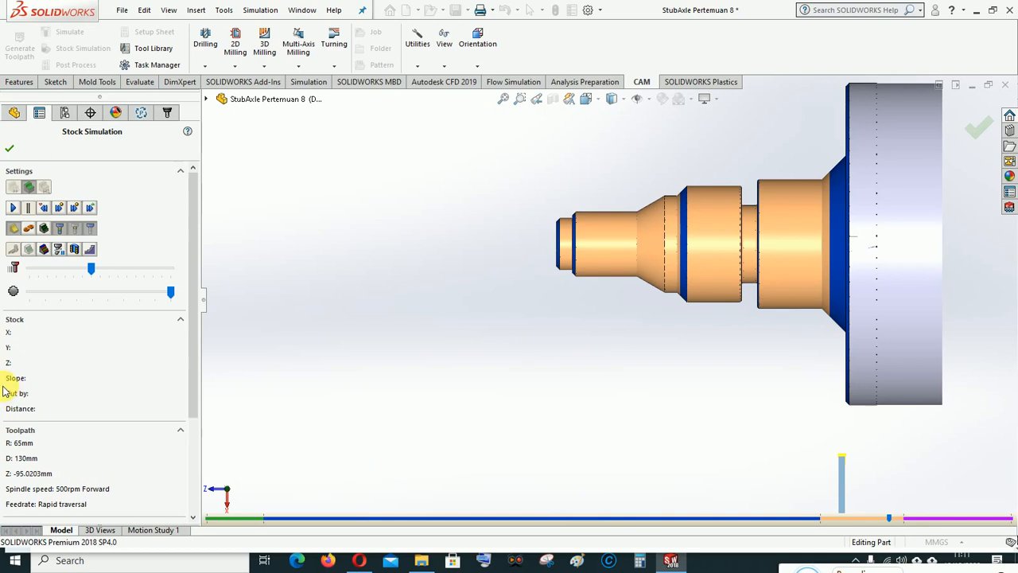
{"action": "left_click", "coordinate": [14, 208]}
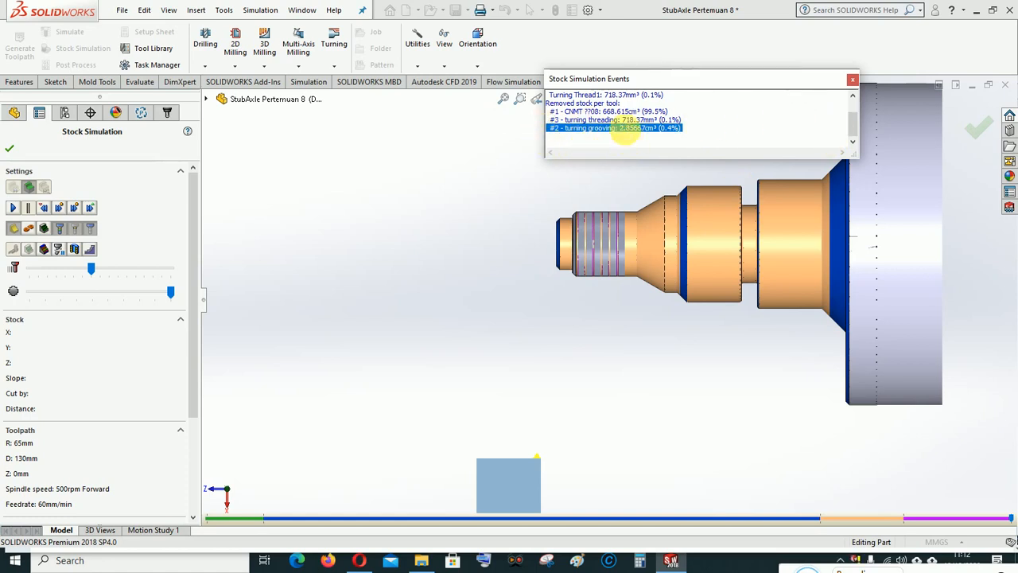
{"action": "left_click", "coordinate": [624, 120]}
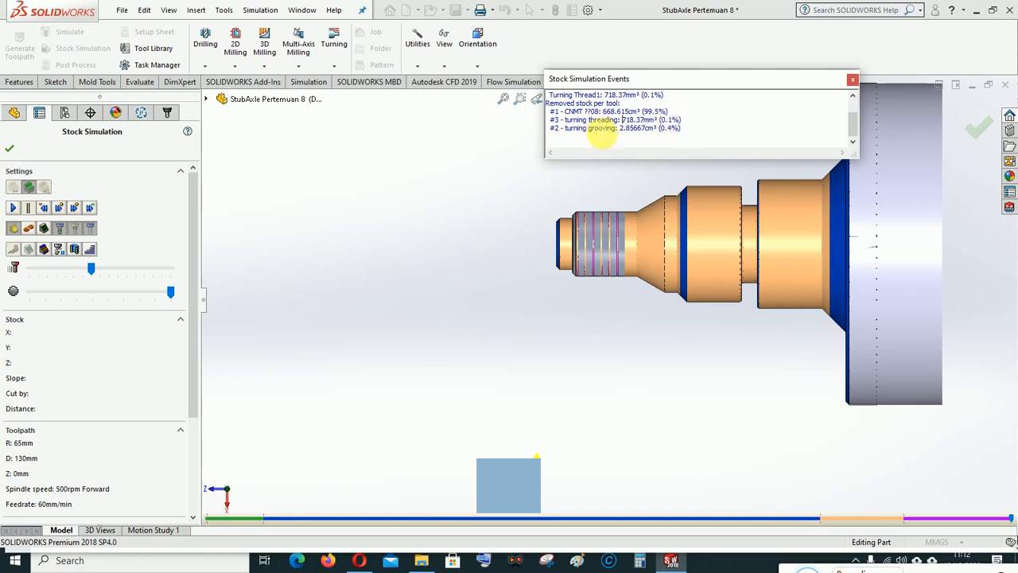
{"action": "left_click", "coordinate": [853, 83]}
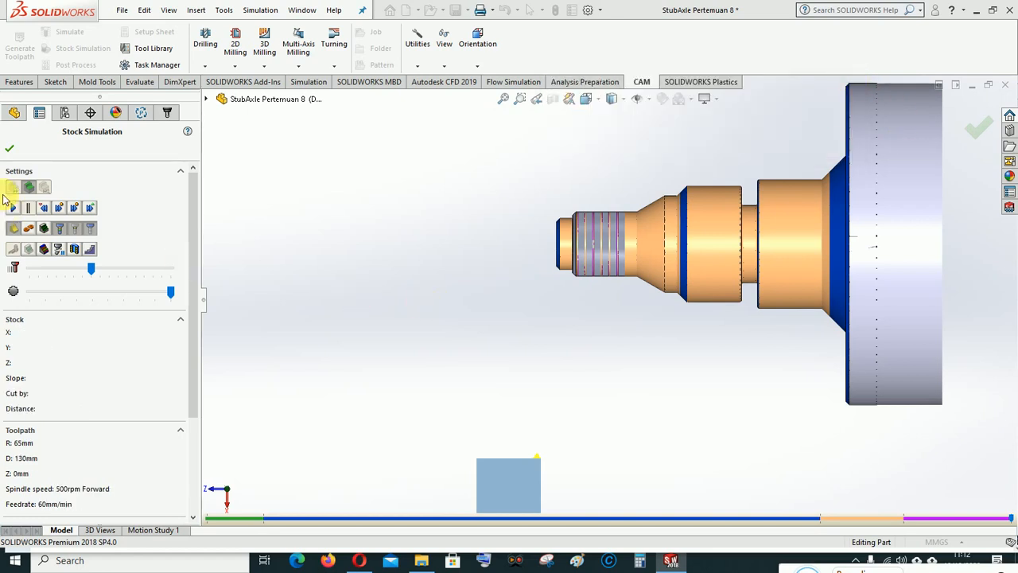
{"action": "left_click", "coordinate": [8, 151]}
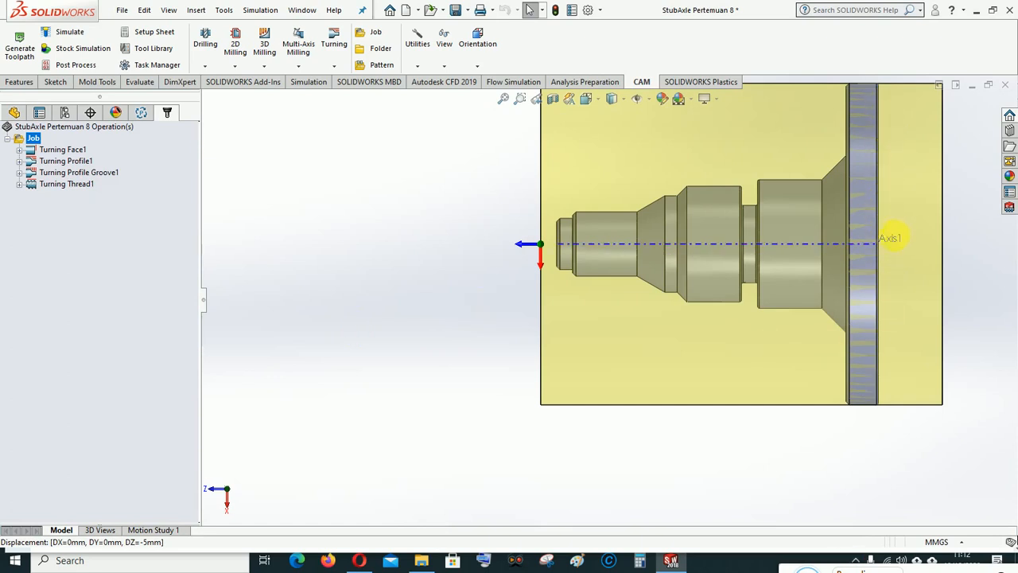
Step: Add a Turning Part operation to the job and assign it tool #2 - turning grooving
{"action": "left_click", "coordinate": [887, 240]}
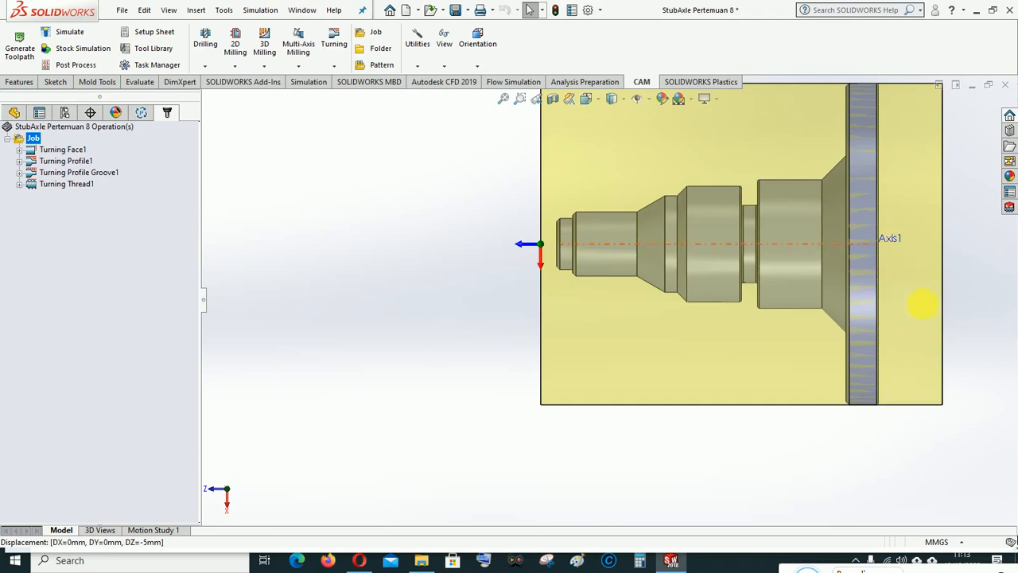
{"action": "left_click", "coordinate": [334, 70]}
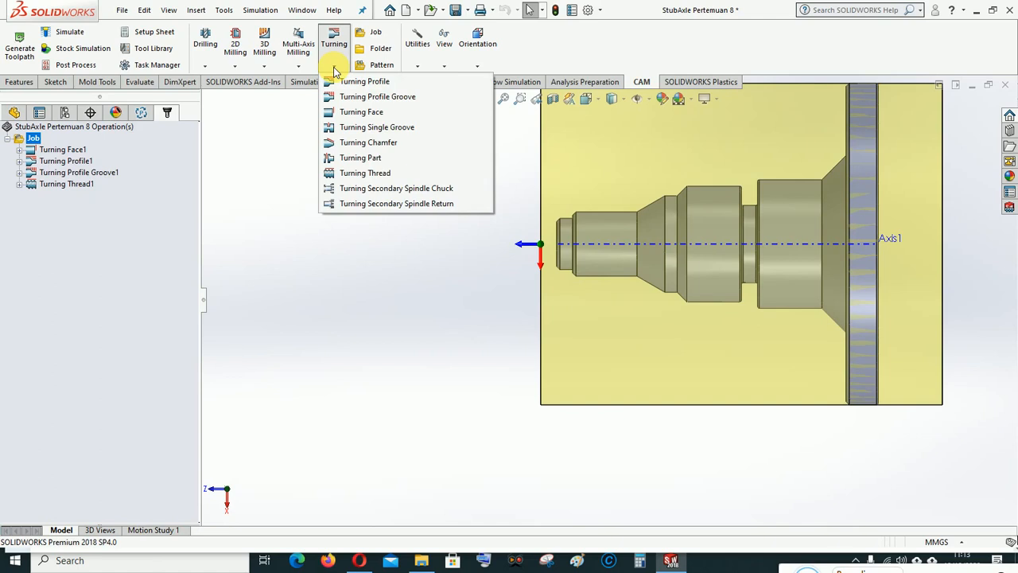
{"action": "left_click", "coordinate": [359, 157]}
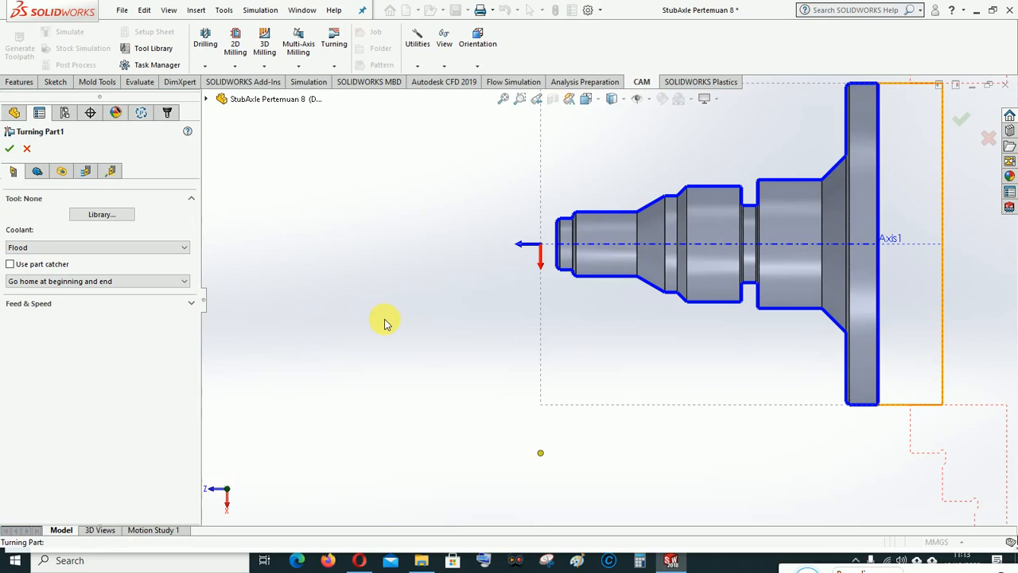
{"action": "left_click", "coordinate": [107, 216]}
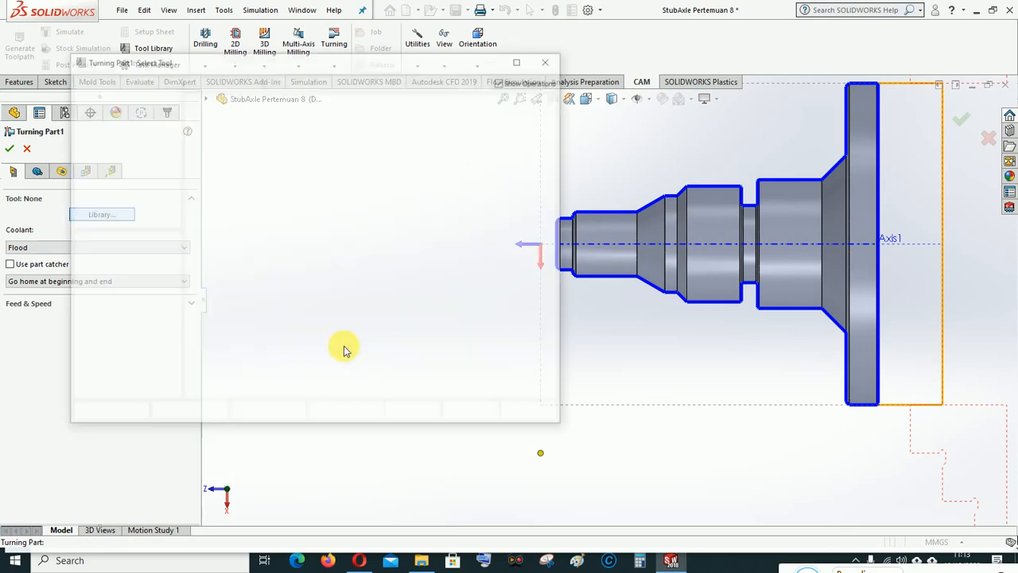
{"action": "left_click", "coordinate": [251, 149]}
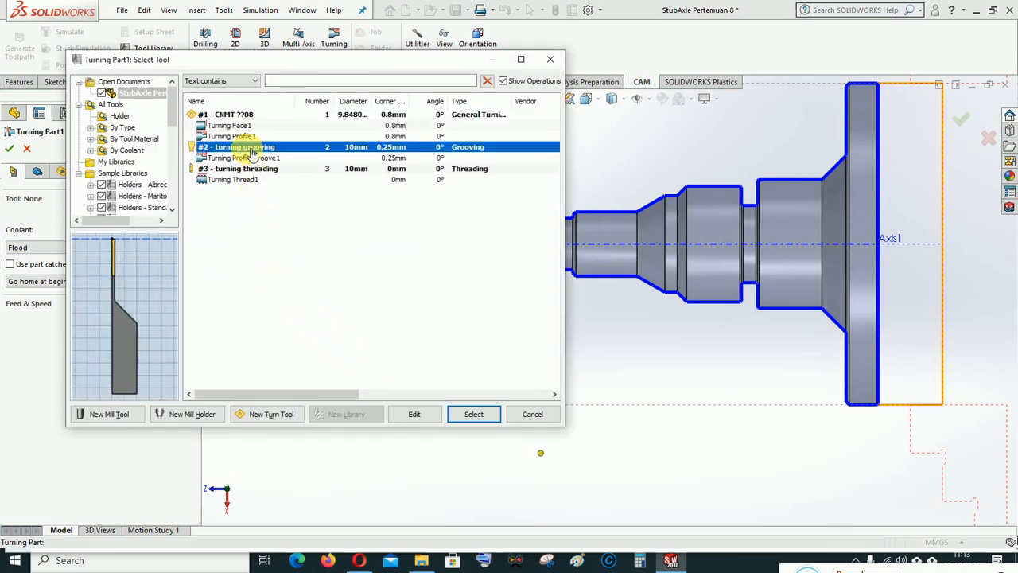
{"action": "left_click", "coordinate": [474, 417]}
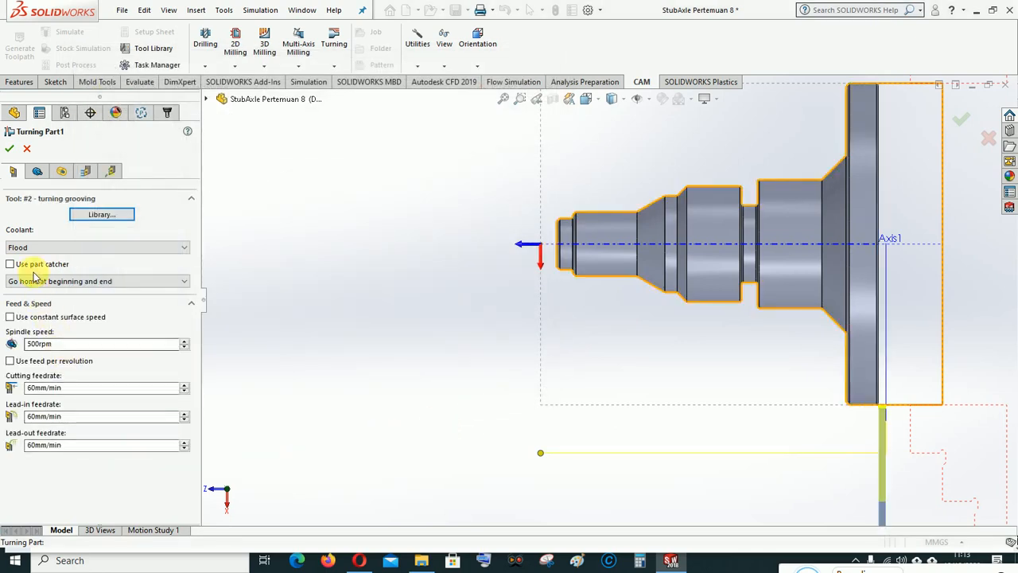
Step: Review the Turning Part operation's geometry, radii, passes and linking settings, keep the defaults and confirm the operation
{"action": "left_click", "coordinate": [38, 171]}
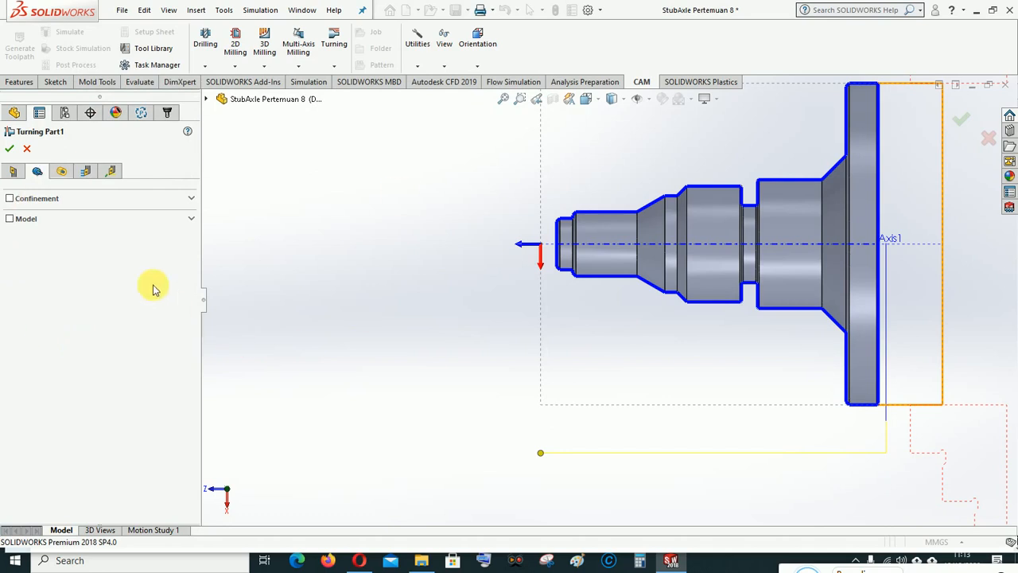
{"action": "left_click", "coordinate": [67, 173]}
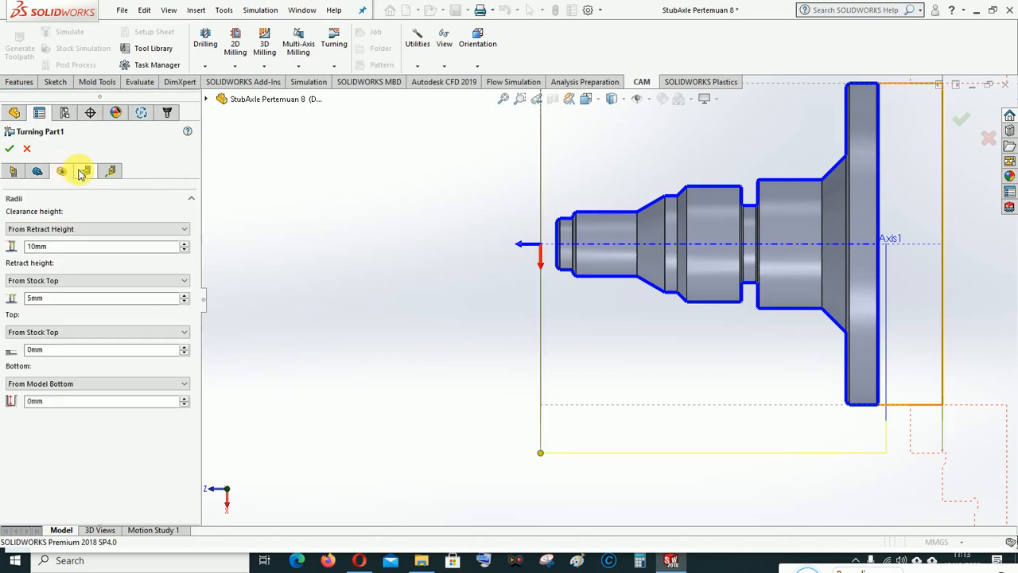
{"action": "left_click", "coordinate": [86, 171]}
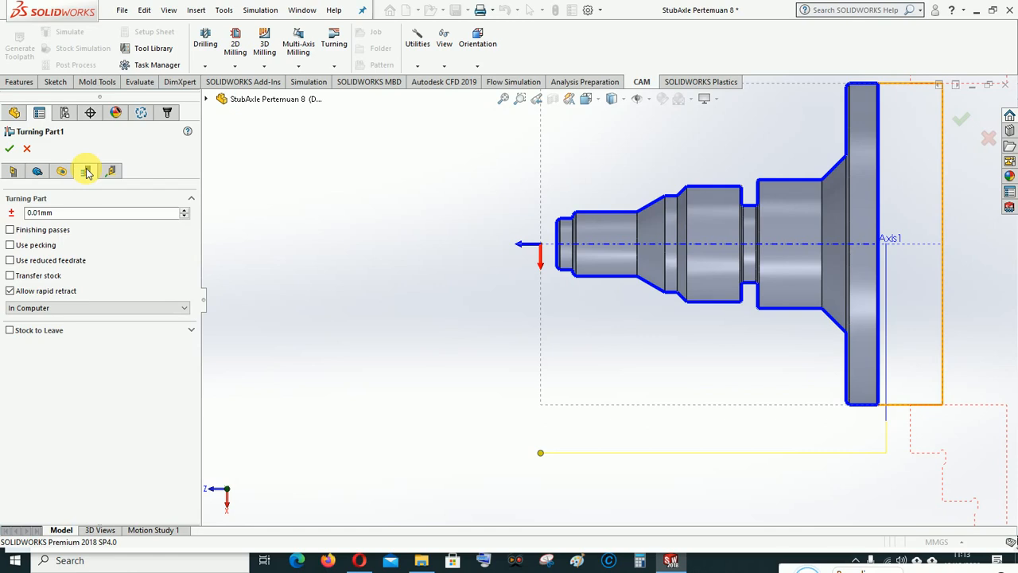
{"action": "left_click", "coordinate": [112, 172]}
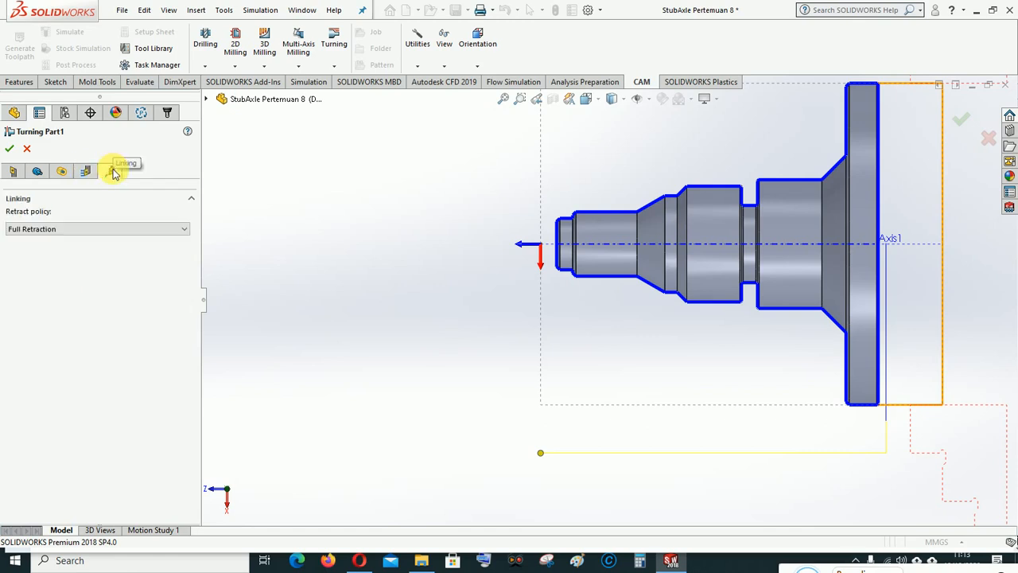
{"action": "left_click", "coordinate": [9, 148]}
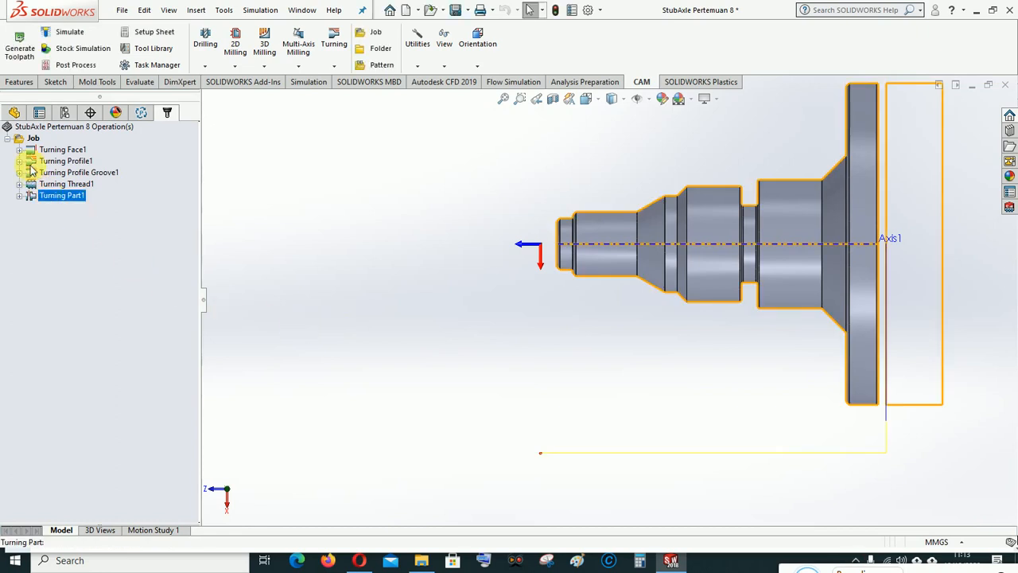
Step: Simulate the whole job's stock removal from late in the thread cutting through the part-off, dismiss the simulation events, and close the simulation
{"action": "right_click", "coordinate": [32, 140]}
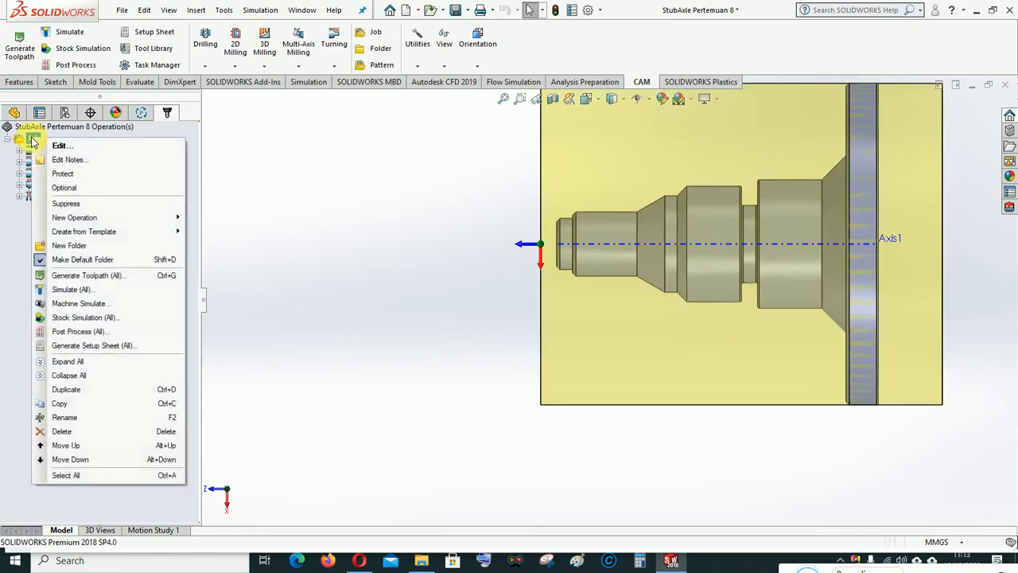
{"action": "left_click", "coordinate": [69, 318]}
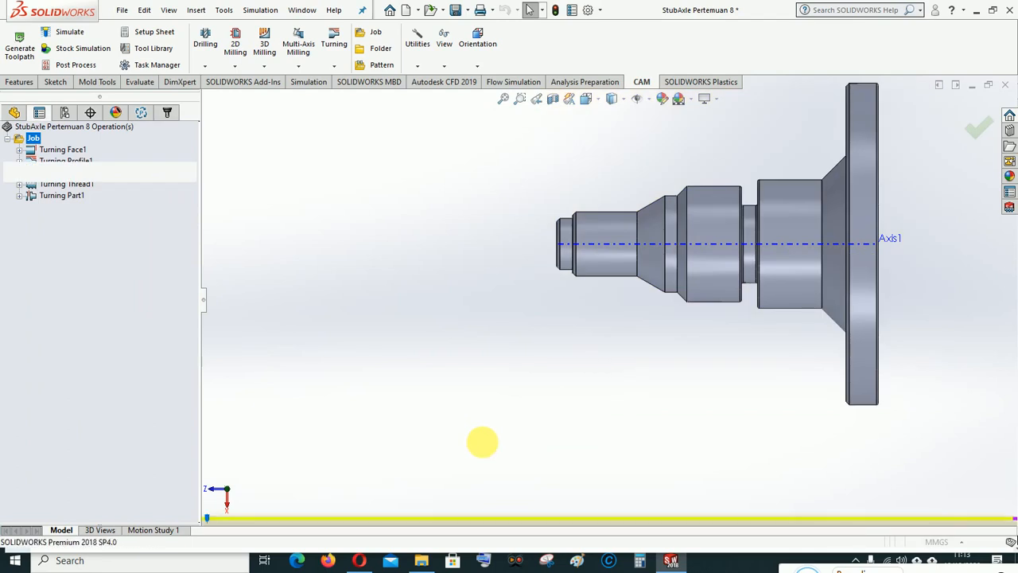
{"action": "left_click_drag", "start_coordinate": [205, 518], "coordinate": [957, 521]}
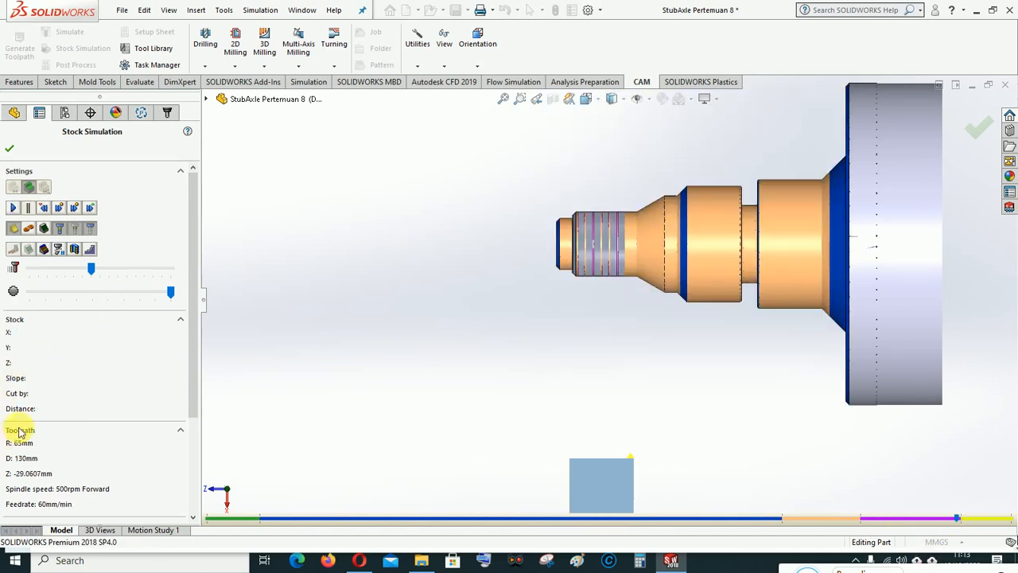
{"action": "left_click", "coordinate": [11, 209]}
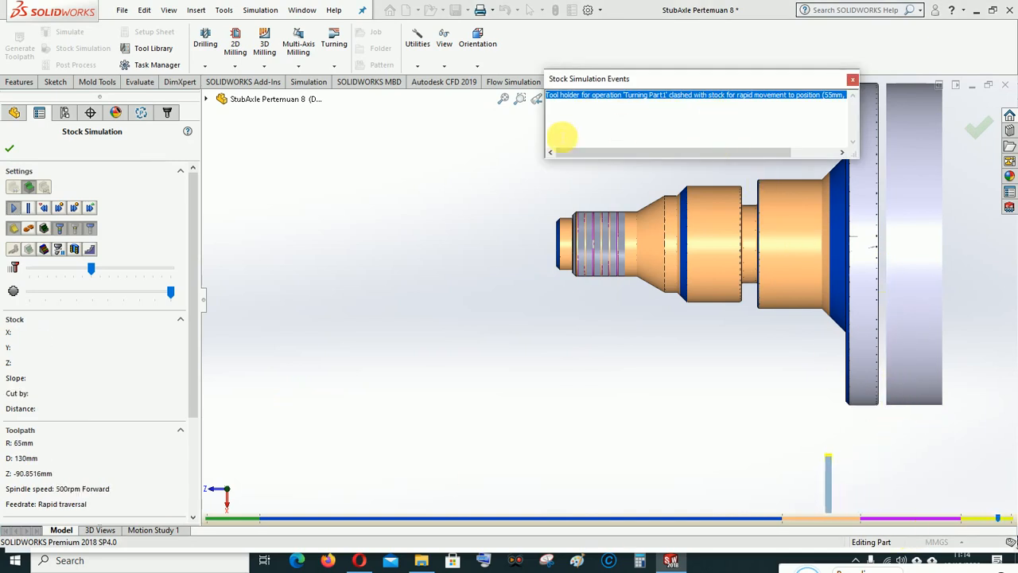
{"action": "left_click", "coordinate": [854, 79]}
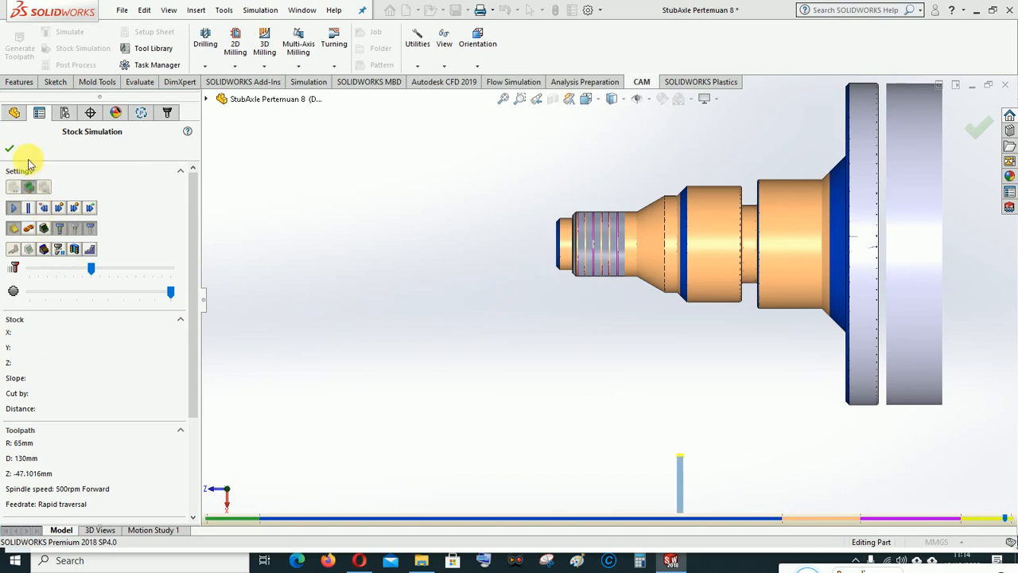
{"action": "left_click", "coordinate": [9, 148]}
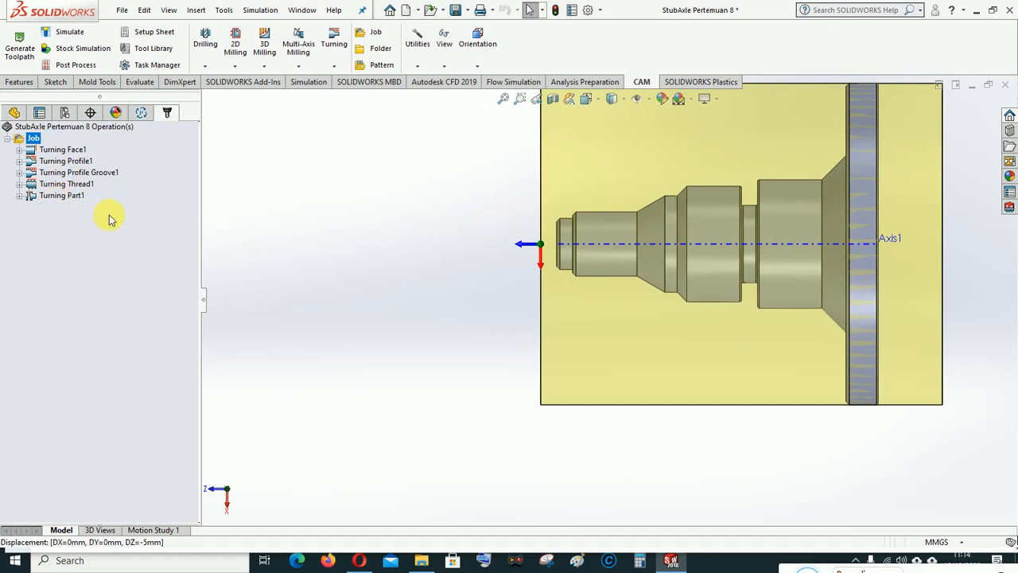
Step: Edit tool #2 - turning grooving within the Turning Profile Groove operation, set its holder head length to 52 mm, and confirm the operation
{"action": "right_click", "coordinate": [59, 176]}
{"action": "left_click", "coordinate": [84, 165]}
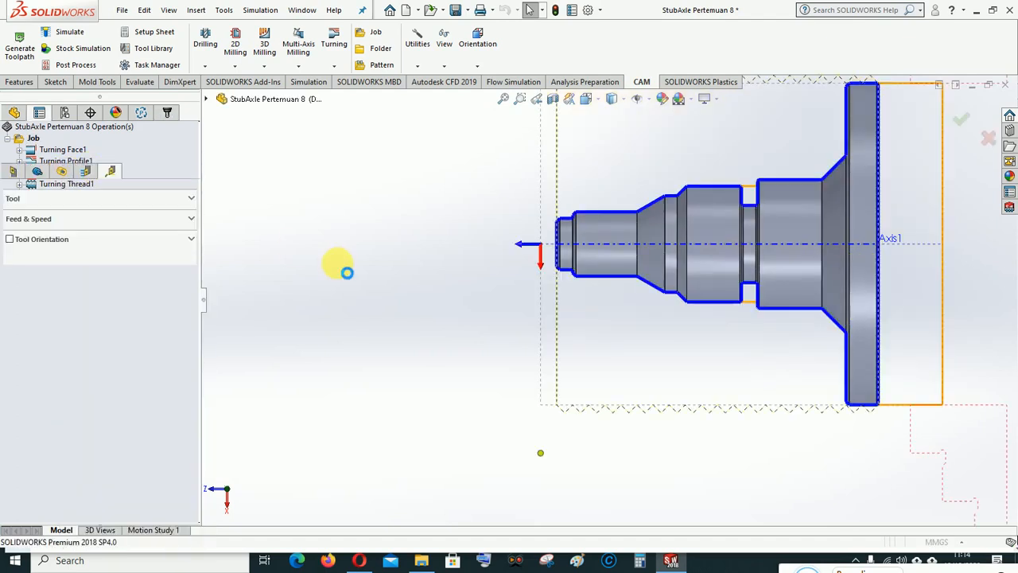
{"action": "left_click", "coordinate": [14, 172]}
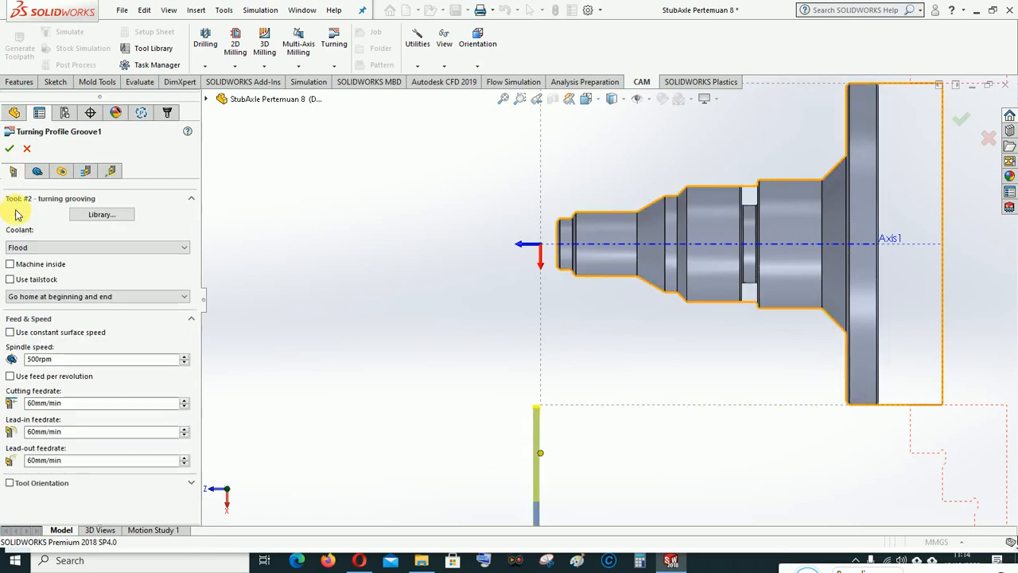
{"action": "left_click", "coordinate": [102, 214]}
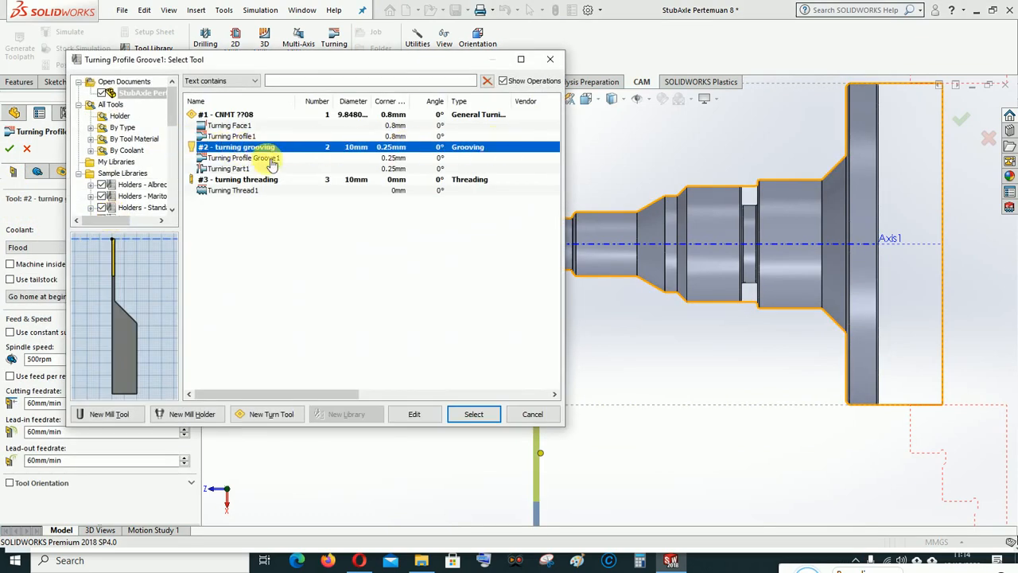
{"action": "left_click", "coordinate": [419, 417]}
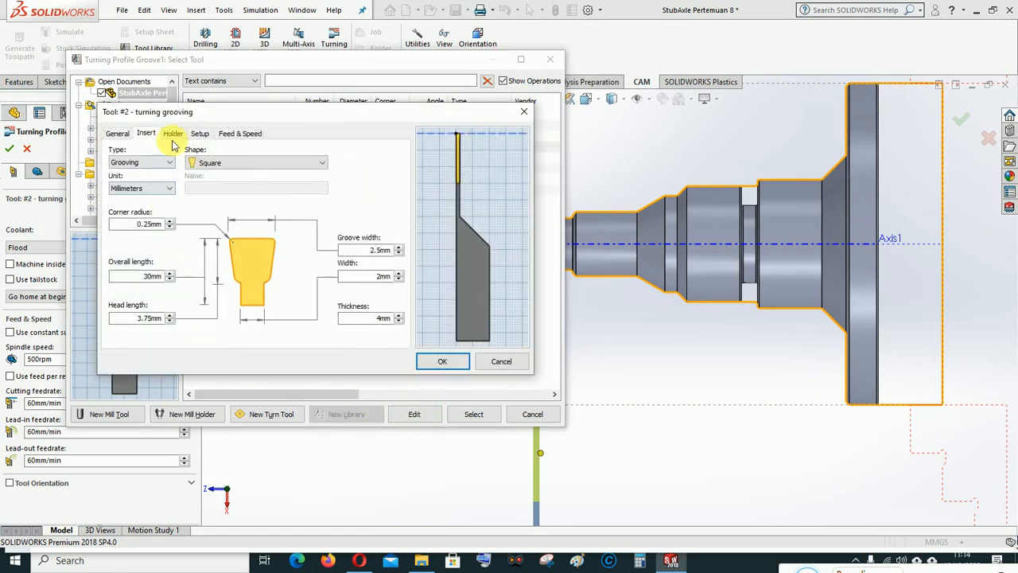
{"action": "left_click", "coordinate": [174, 133]}
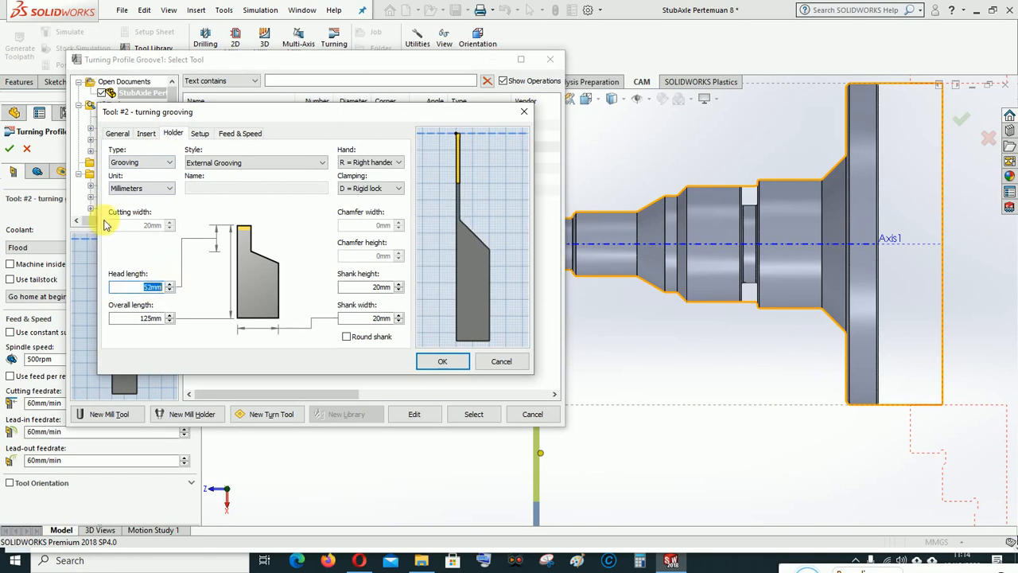
{"action": "left_click", "coordinate": [446, 363]}
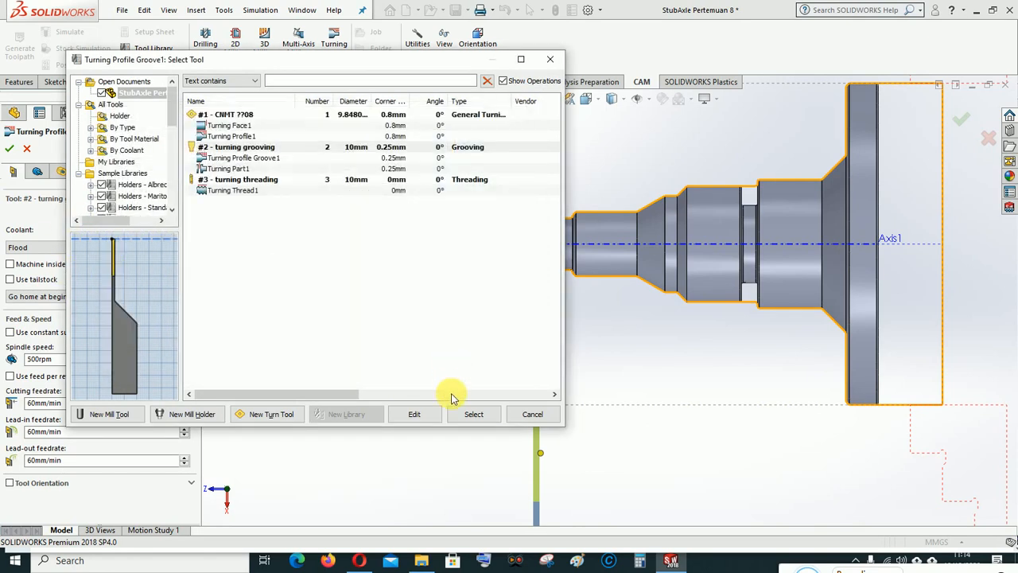
{"action": "left_click", "coordinate": [475, 414]}
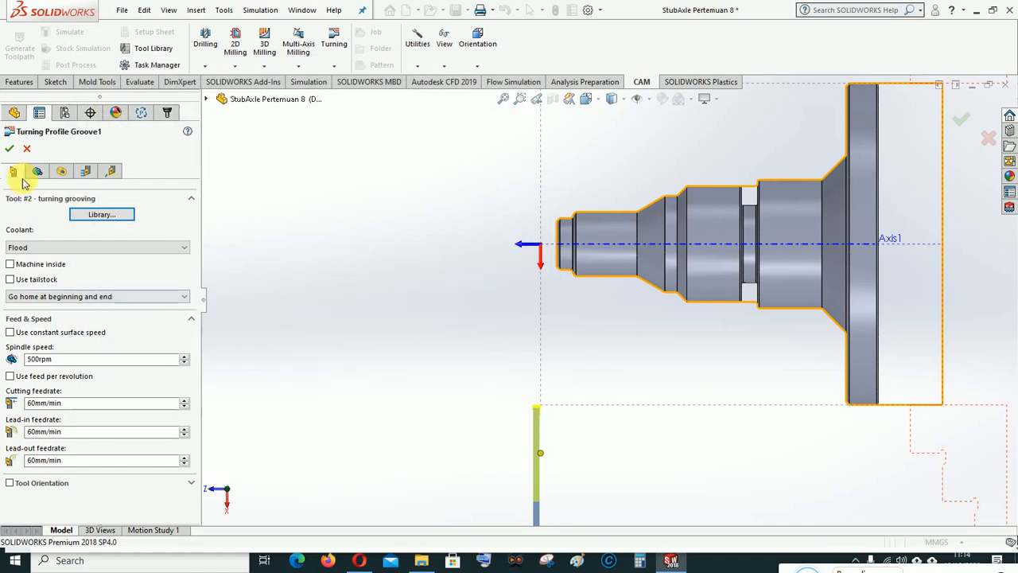
{"action": "left_click", "coordinate": [9, 148]}
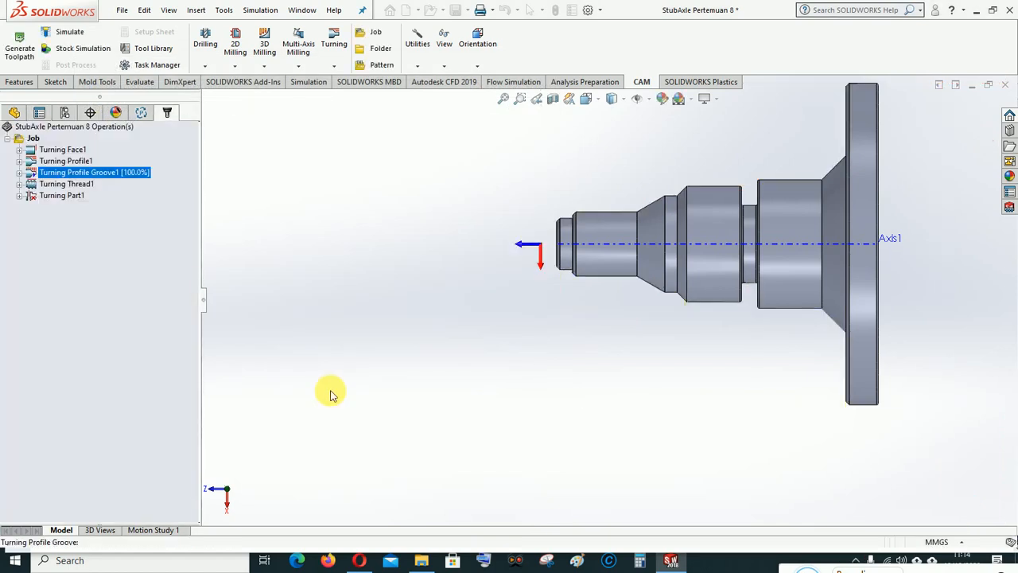
Step: Reopen the Turning Part operation and confirm it with its existing settings to regenerate its toolpath
{"action": "right_click", "coordinate": [47, 195]}
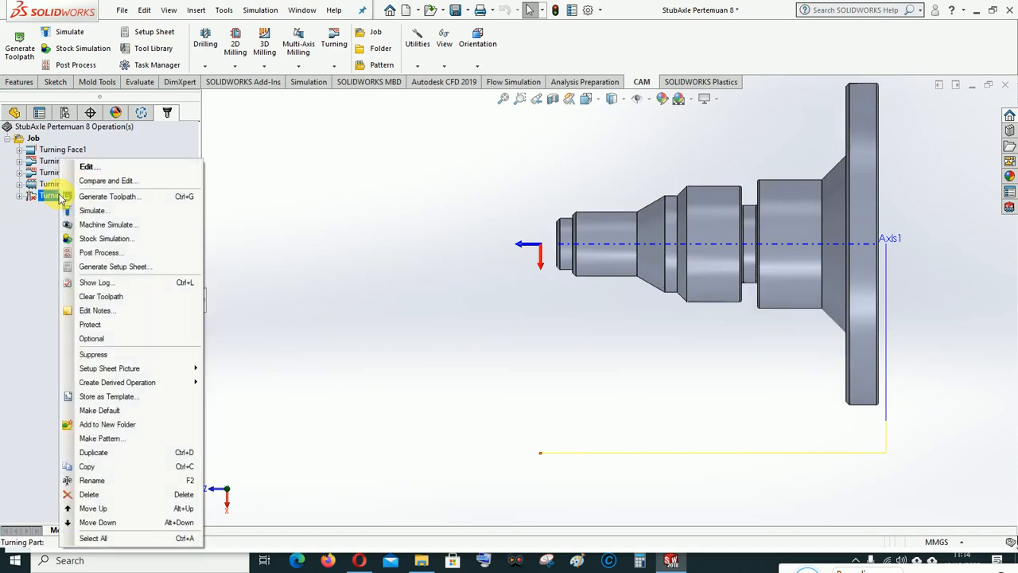
{"action": "left_click", "coordinate": [79, 167]}
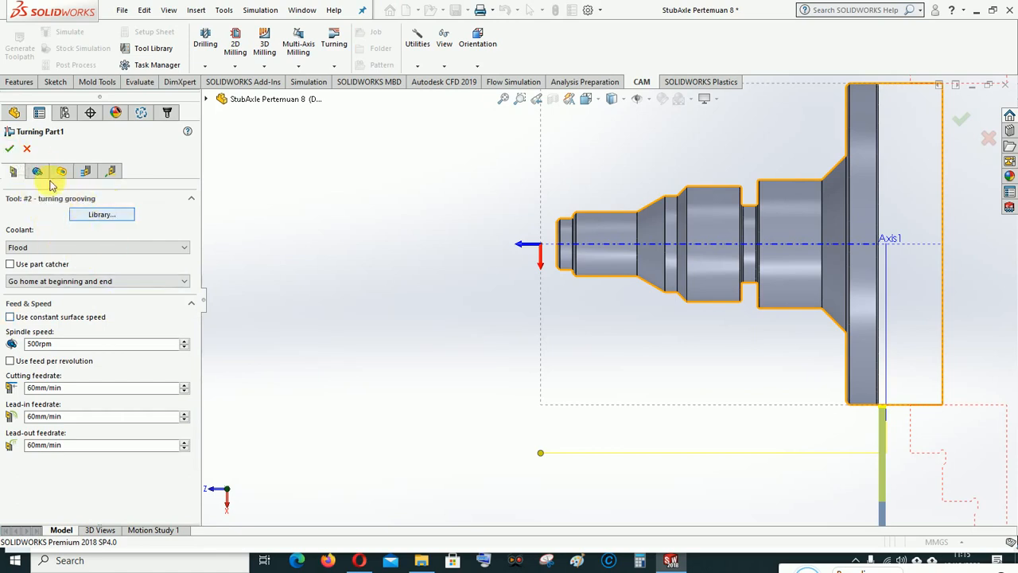
{"action": "left_click", "coordinate": [10, 148]}
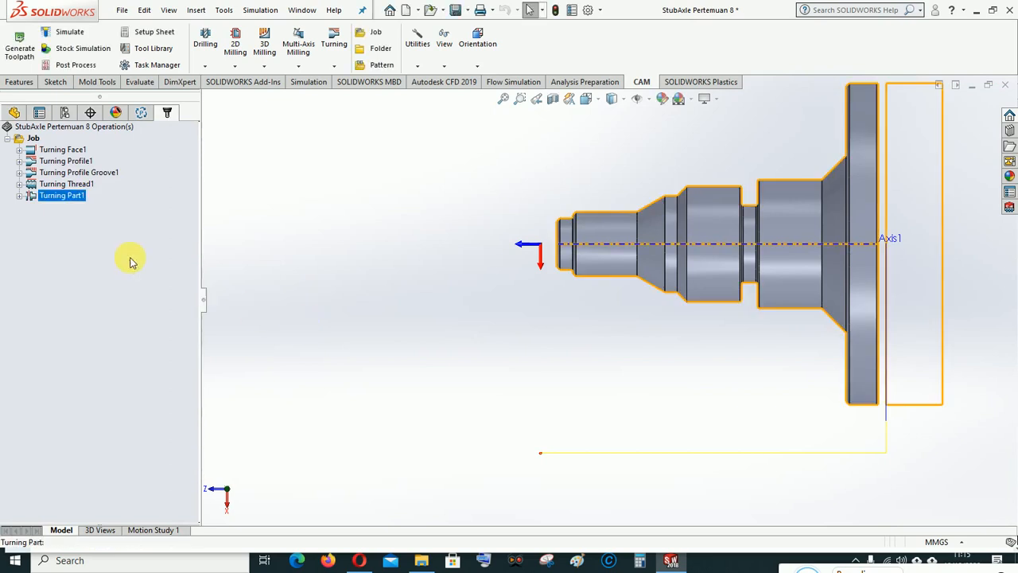
Step: Simulate the whole job's stock removal again, advancing through the facing and profile cuts to the part-off, and review the removed stock per tool
{"action": "right_click", "coordinate": [34, 140]}
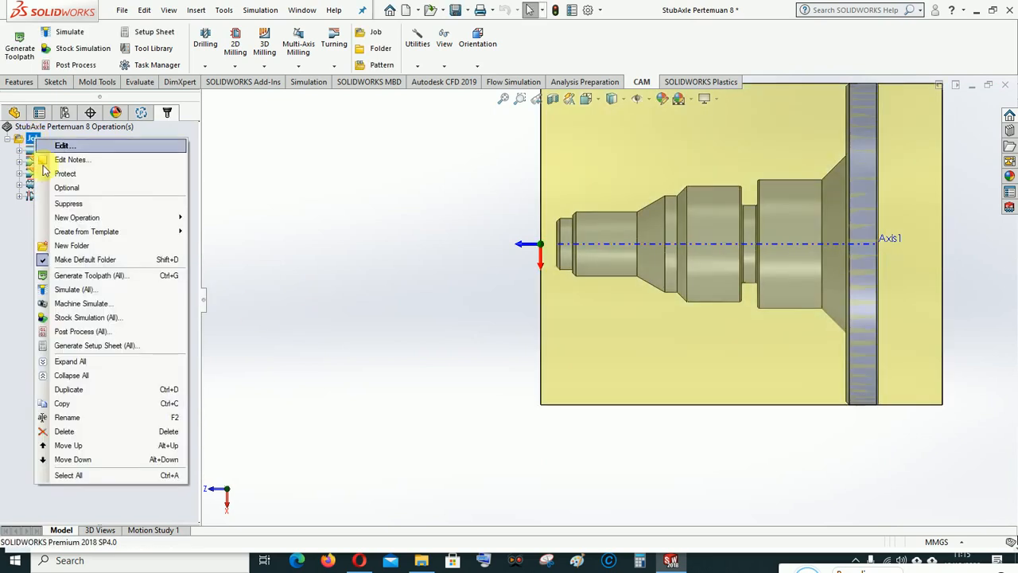
{"action": "left_click", "coordinate": [74, 317]}
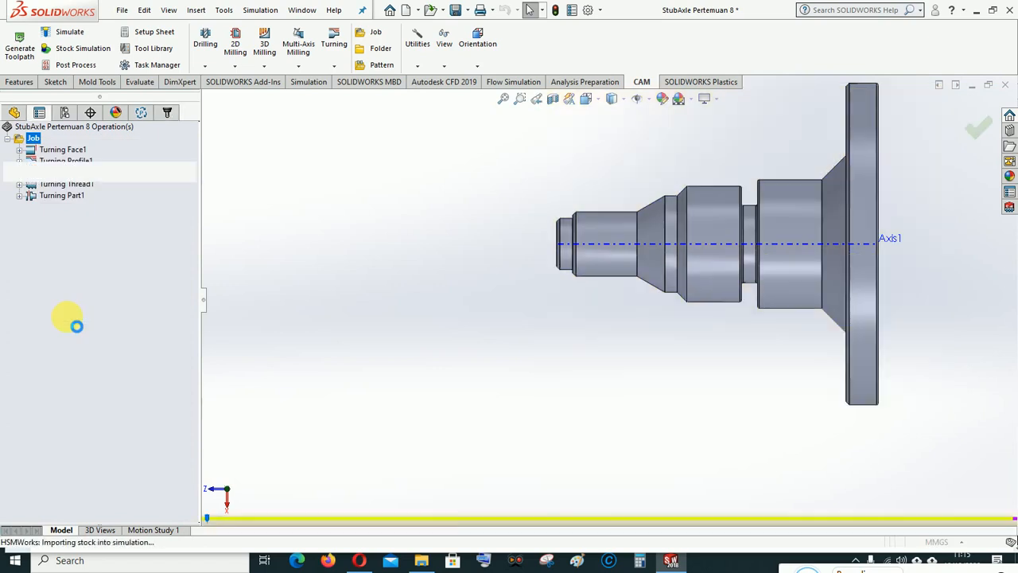
{"action": "left_click_drag", "start_coordinate": [208, 518], "coordinate": [258, 517]}
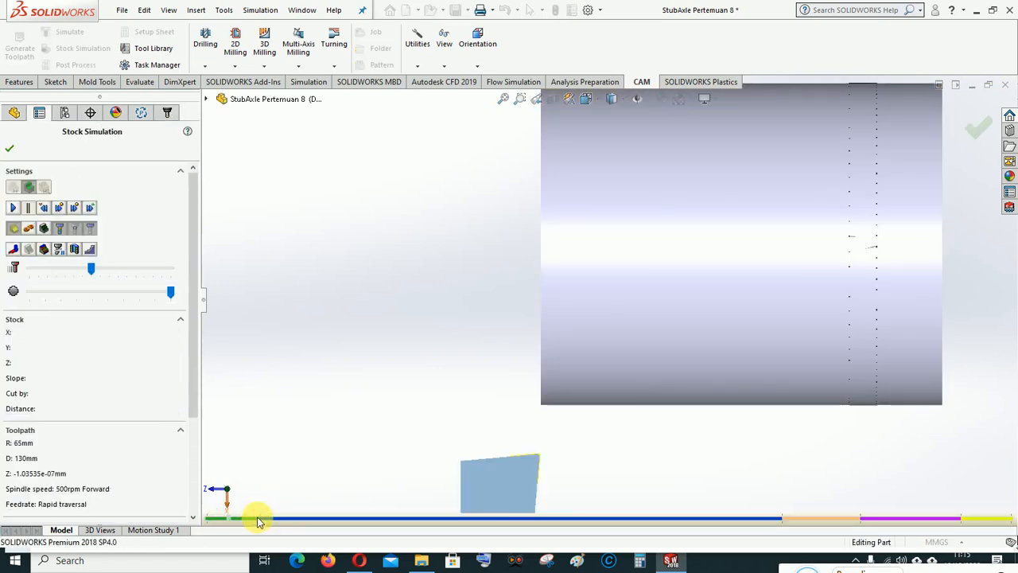
{"action": "left_click_drag", "start_coordinate": [477, 519], "coordinate": [882, 521]}
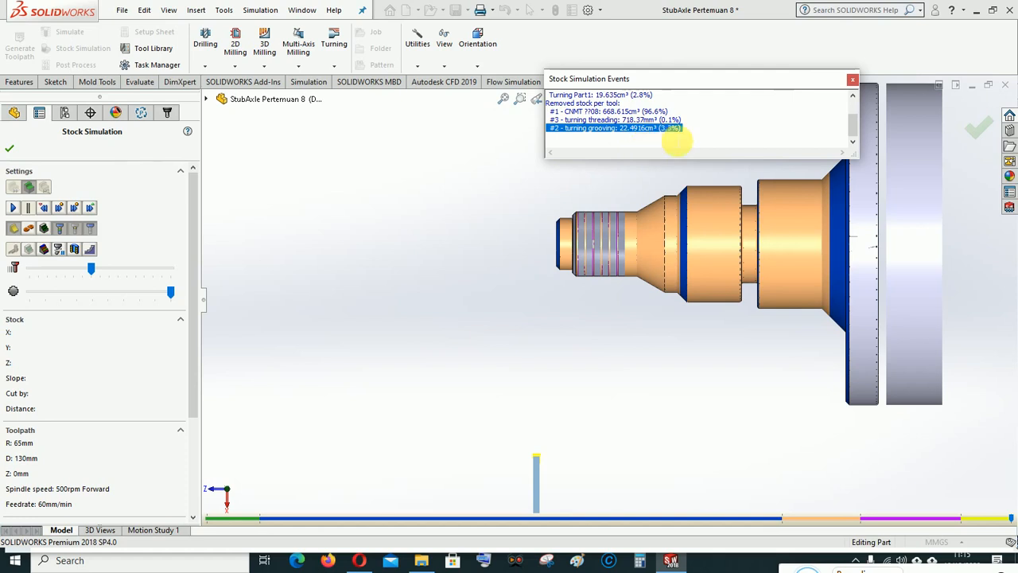
{"action": "left_click", "coordinate": [853, 80]}
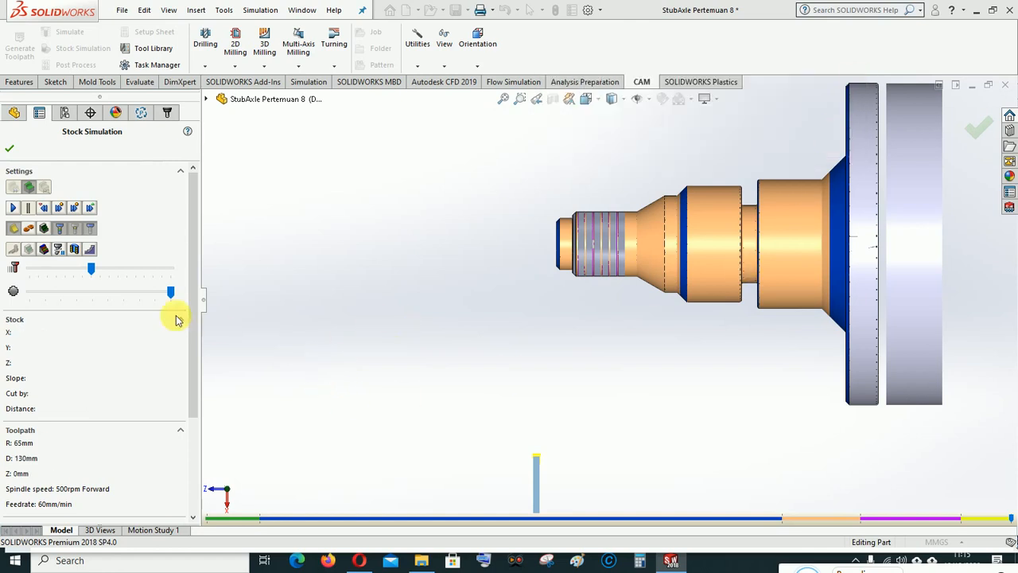
Step: Replay the job's stock simulation from the start to the end, inspect the machined part in isometric view, and close the simulation
{"action": "left_click", "coordinate": [13, 208]}
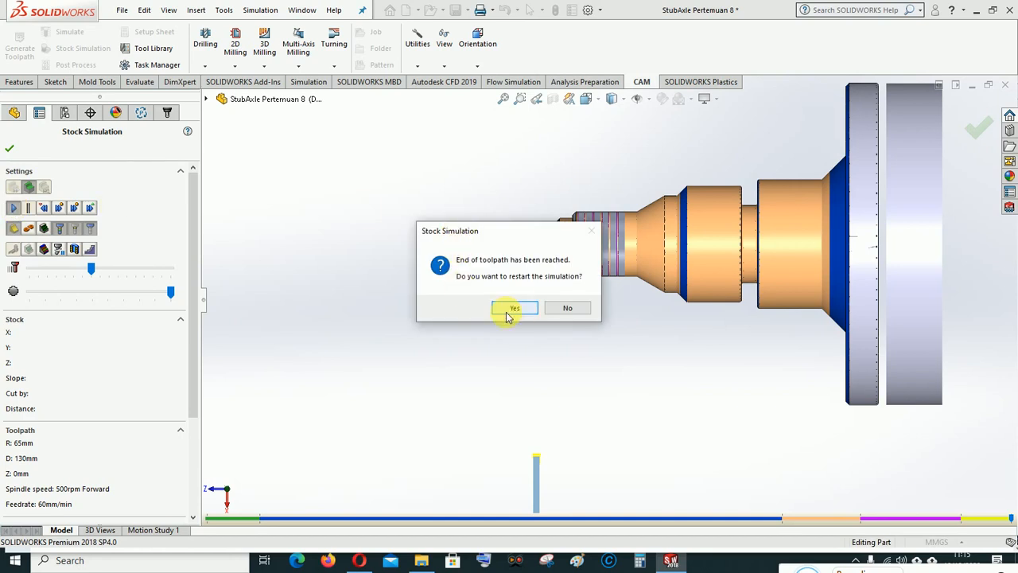
{"action": "left_click", "coordinate": [514, 307]}
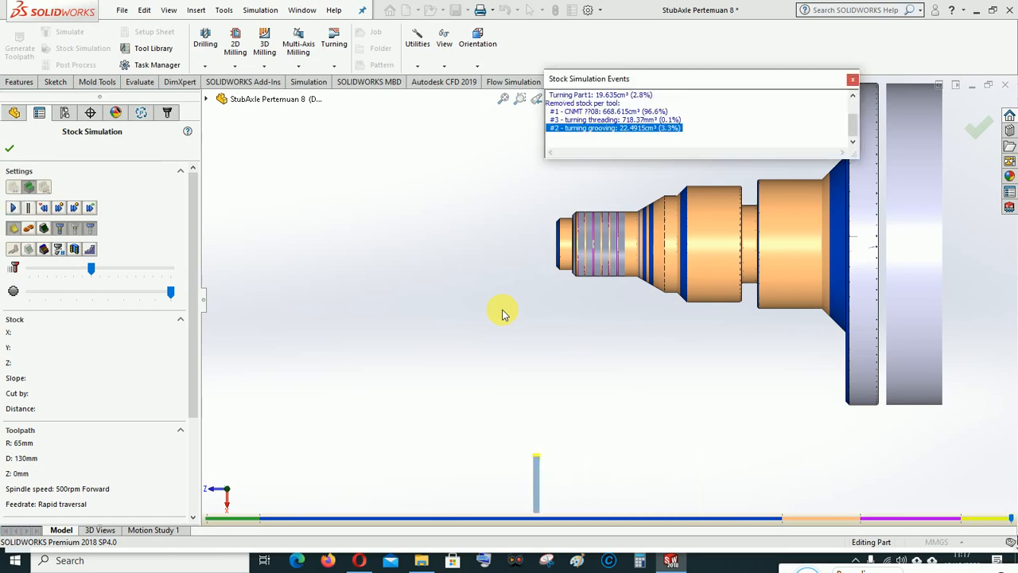
{"action": "left_click", "coordinate": [851, 76]}
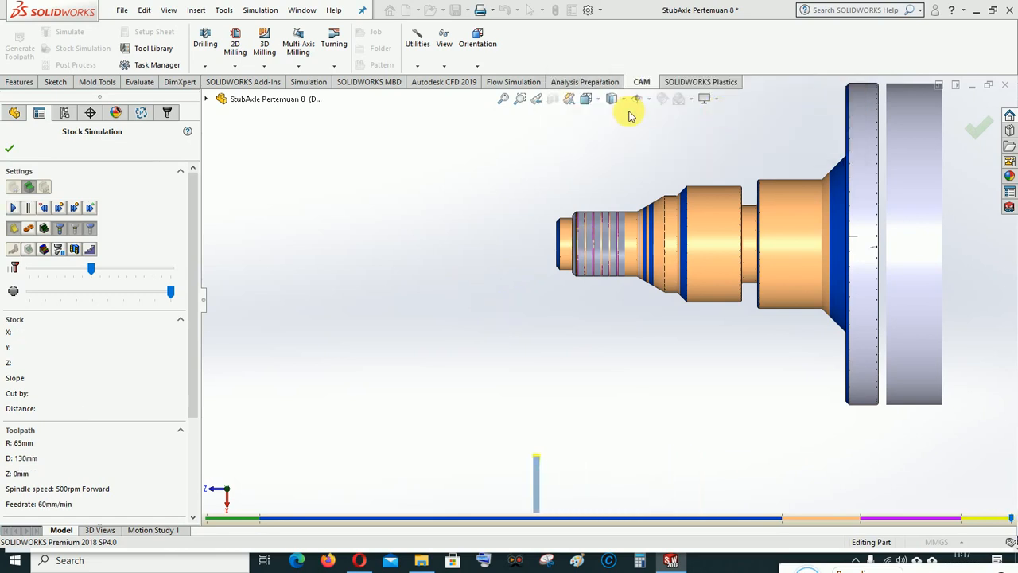
{"action": "left_click", "coordinate": [586, 99]}
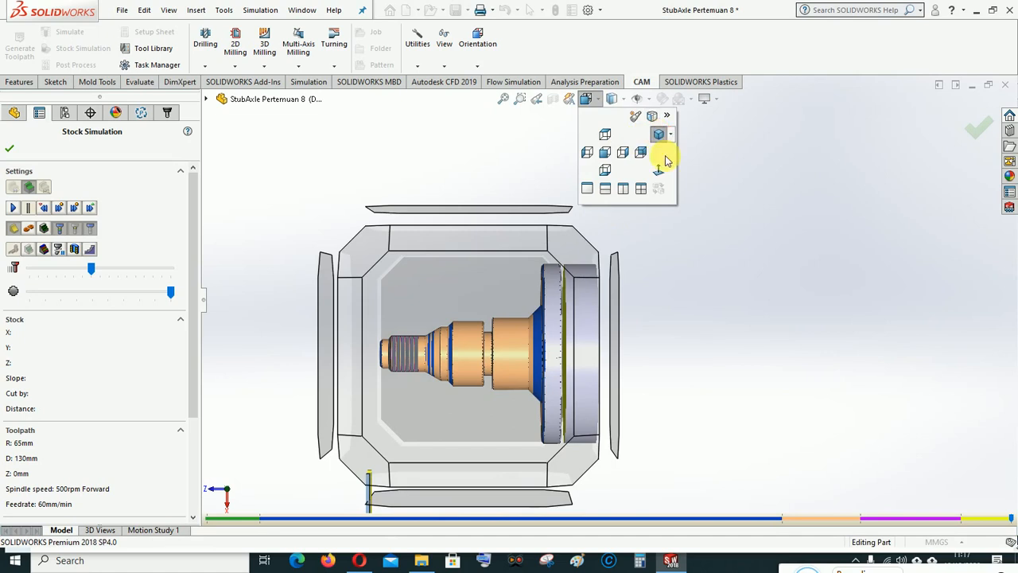
{"action": "left_click", "coordinate": [659, 136]}
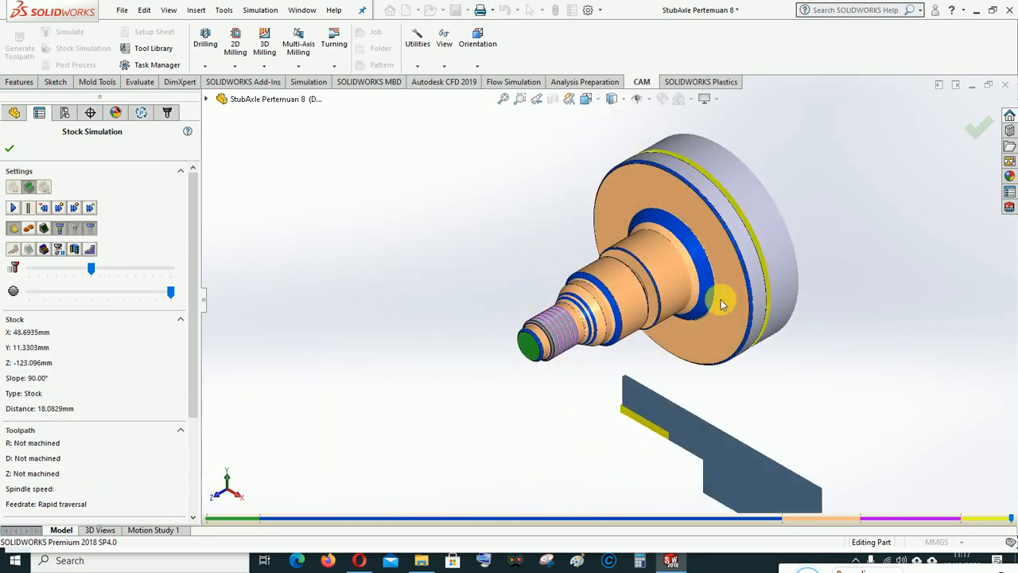
{"action": "left_click", "coordinate": [10, 149]}
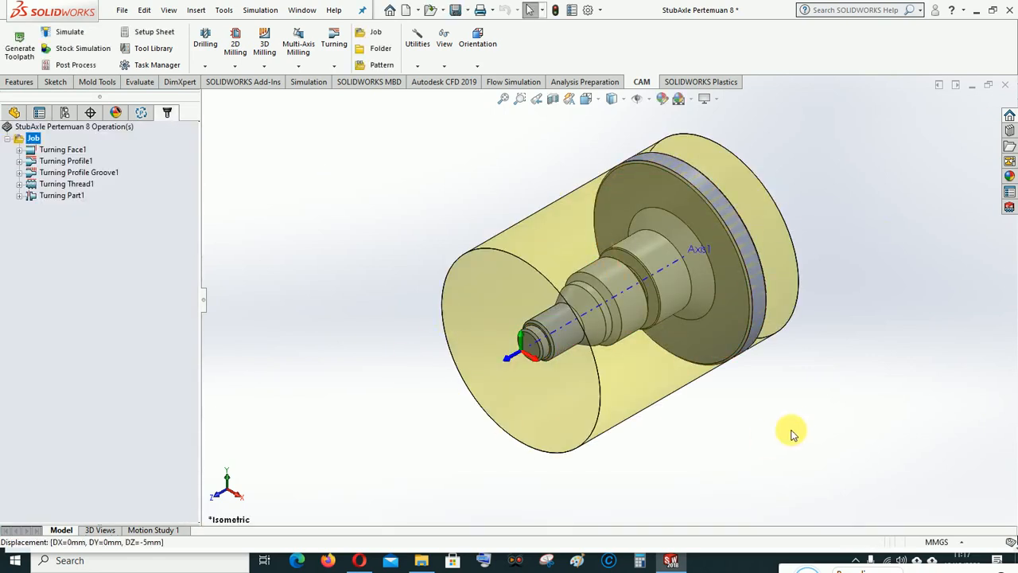
Step: Save the part and generate the job's setup sheet into the NC CODE folder inside KN TI on the Desktop
{"action": "left_click", "coordinate": [455, 11]}
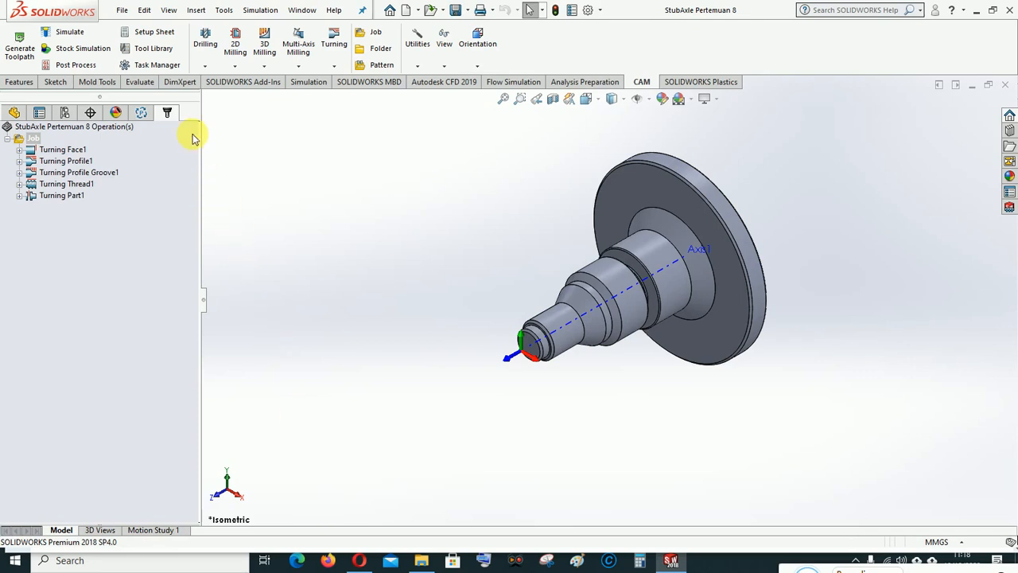
{"action": "left_click", "coordinate": [148, 35]}
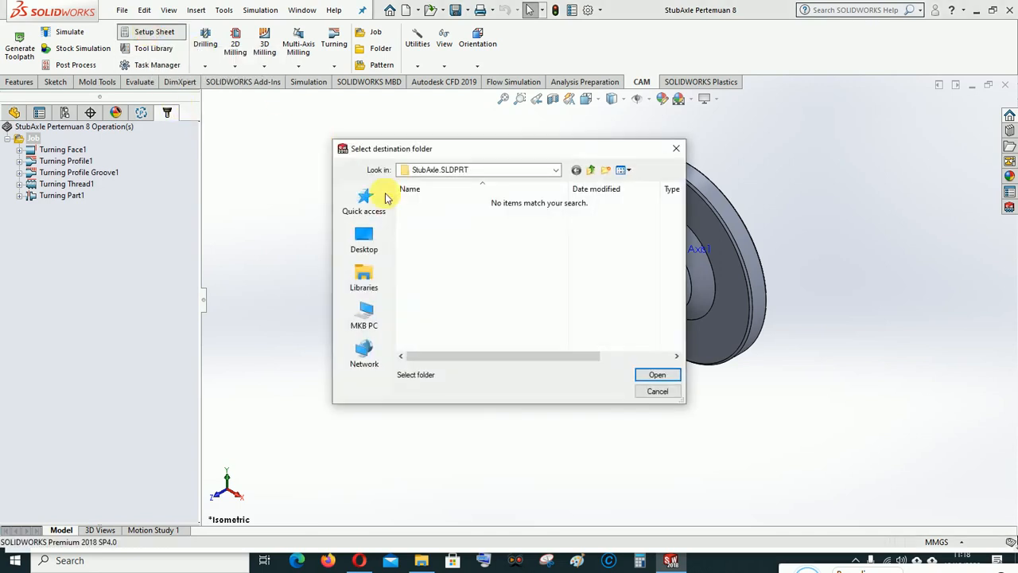
{"action": "left_click", "coordinate": [556, 171]}
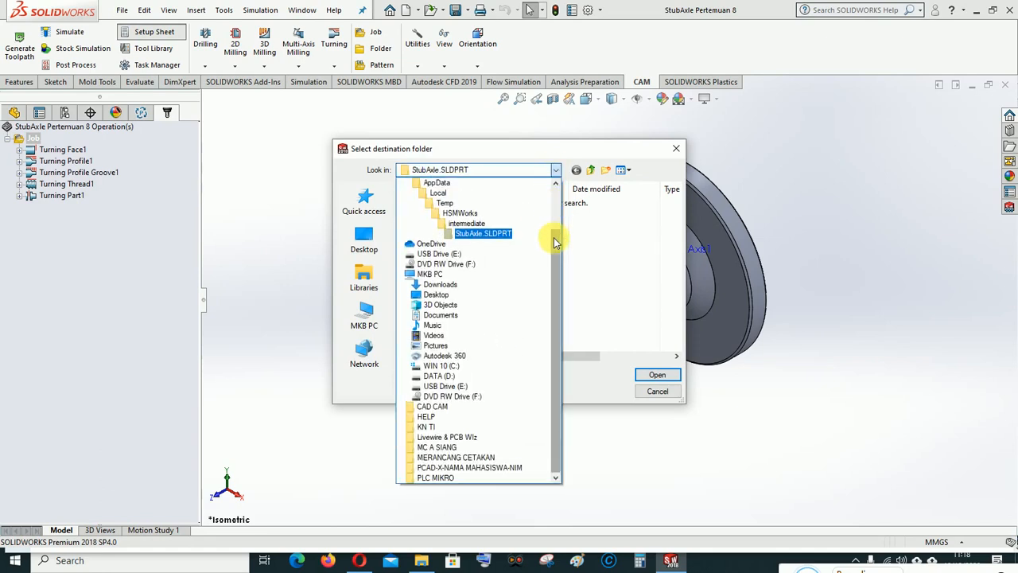
{"action": "left_click_drag", "start_coordinate": [553, 237], "coordinate": [557, 200]}
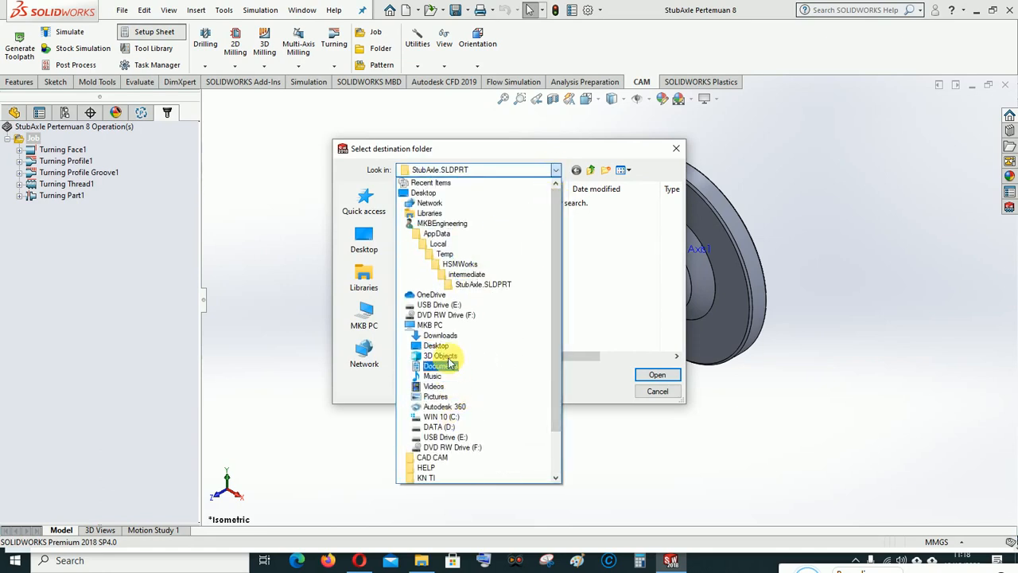
{"action": "left_click", "coordinate": [425, 194]}
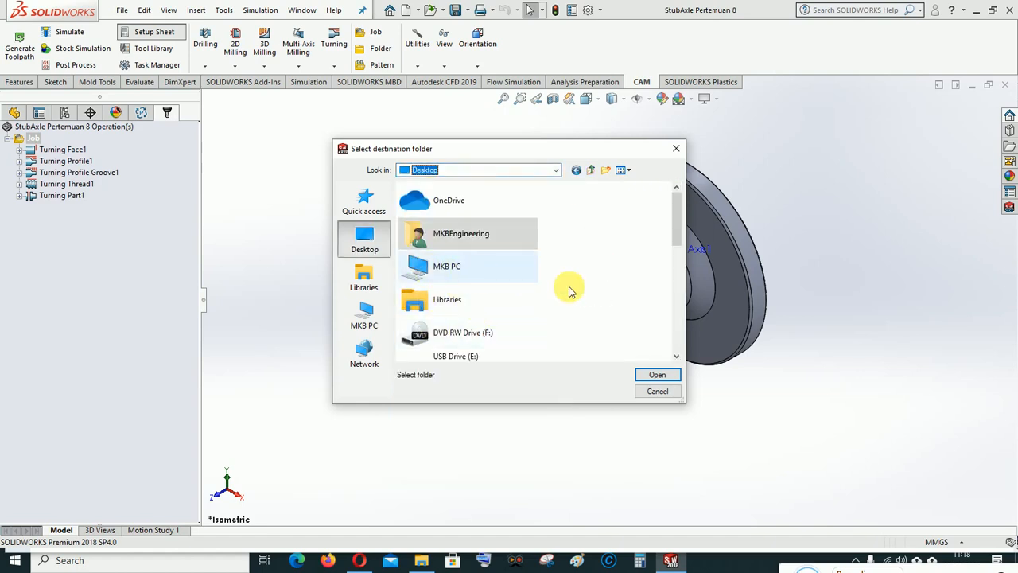
{"action": "scroll", "coordinate": [568, 289], "scroll_direction": "down", "scroll_amount": 5}
{"action": "double_click", "coordinate": [443, 243]}
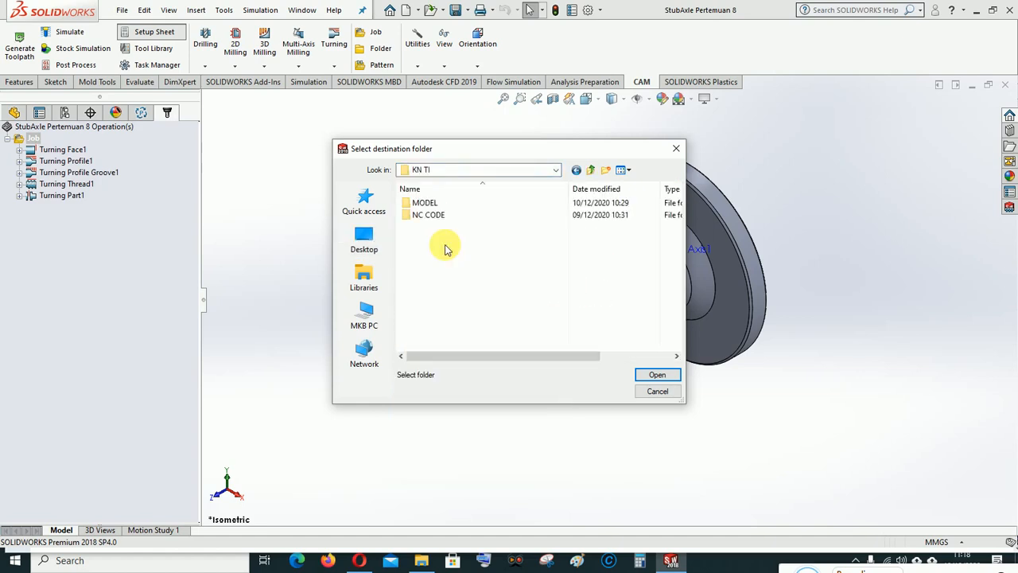
{"action": "double_click", "coordinate": [430, 215]}
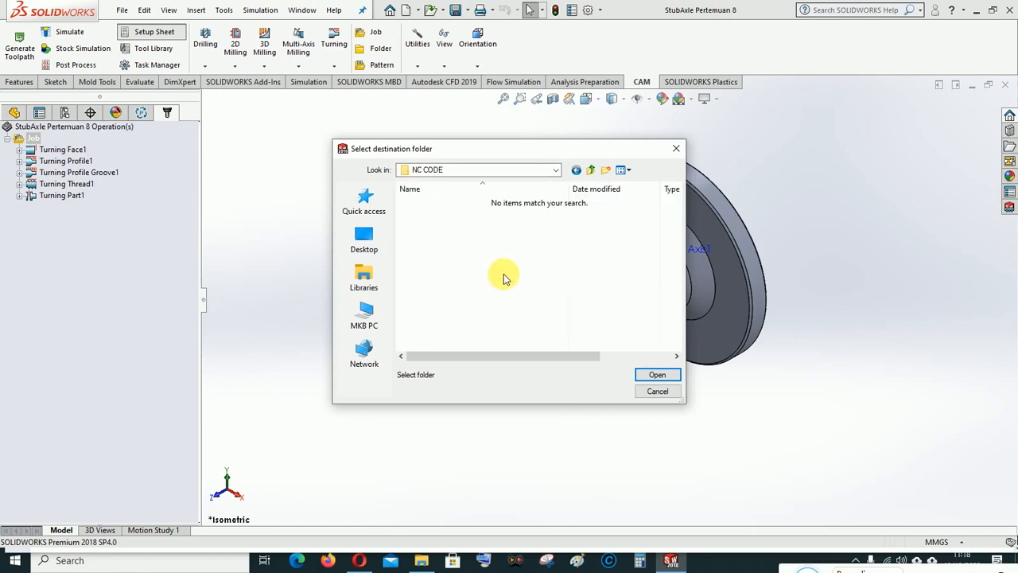
{"action": "left_click", "coordinate": [657, 375]}
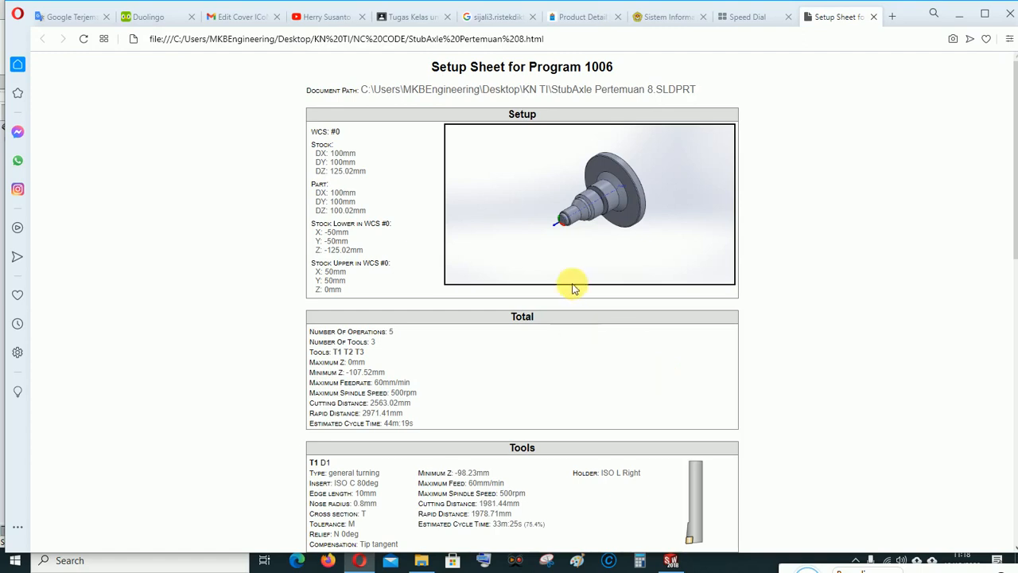
Step: Review the setup sheet's setup, totals, tools and operations, close it, and switch back to SOLIDWORKS
{"action": "scroll", "coordinate": [573, 285], "scroll_direction": "down", "scroll_amount": 3}
{"action": "scroll", "coordinate": [572, 284], "scroll_direction": "down", "scroll_amount": 5}
{"action": "scroll", "coordinate": [568, 295], "scroll_direction": "up", "scroll_amount": 8}
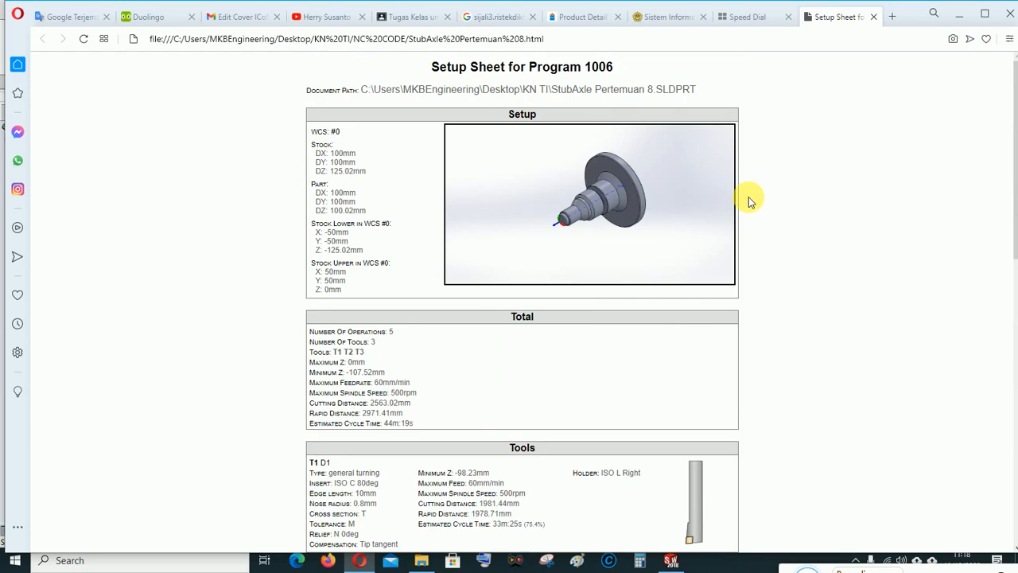
{"action": "scroll", "coordinate": [805, 340], "scroll_direction": "down", "scroll_amount": 10}
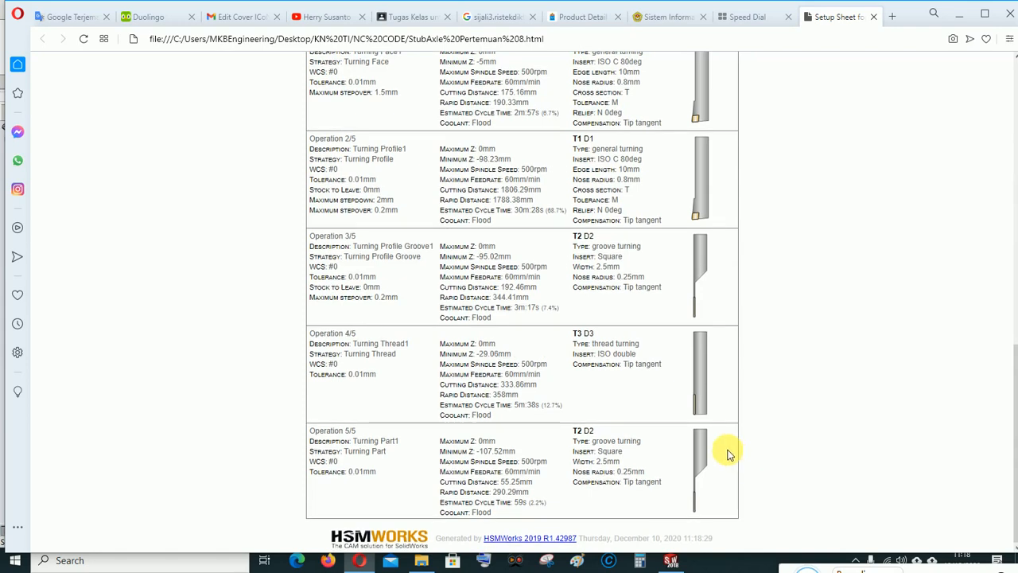
{"action": "scroll", "coordinate": [729, 451], "scroll_direction": "up", "scroll_amount": 3}
{"action": "scroll", "coordinate": [728, 450], "scroll_direction": "up", "scroll_amount": 6}
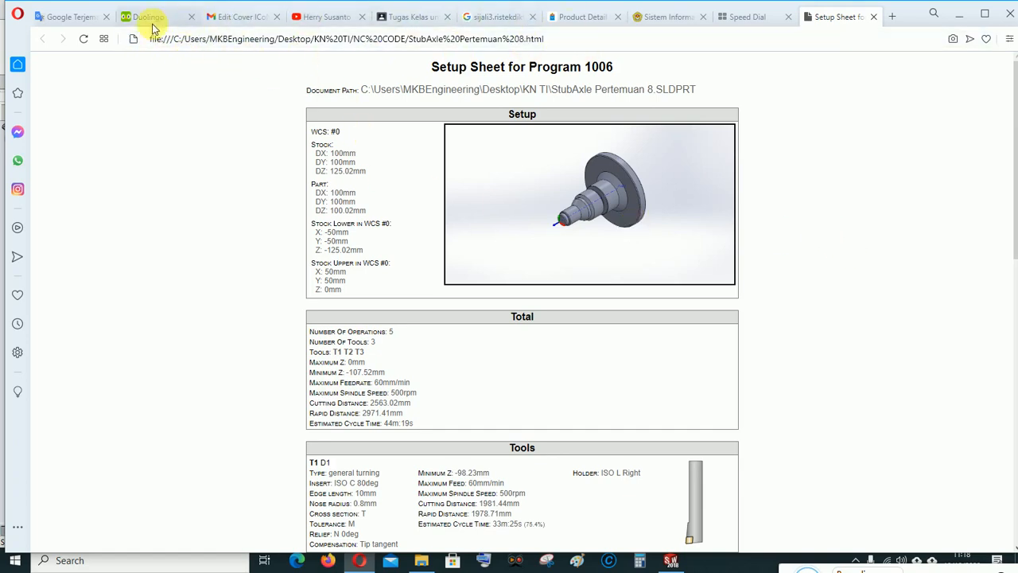
{"action": "left_click", "coordinate": [874, 17]}
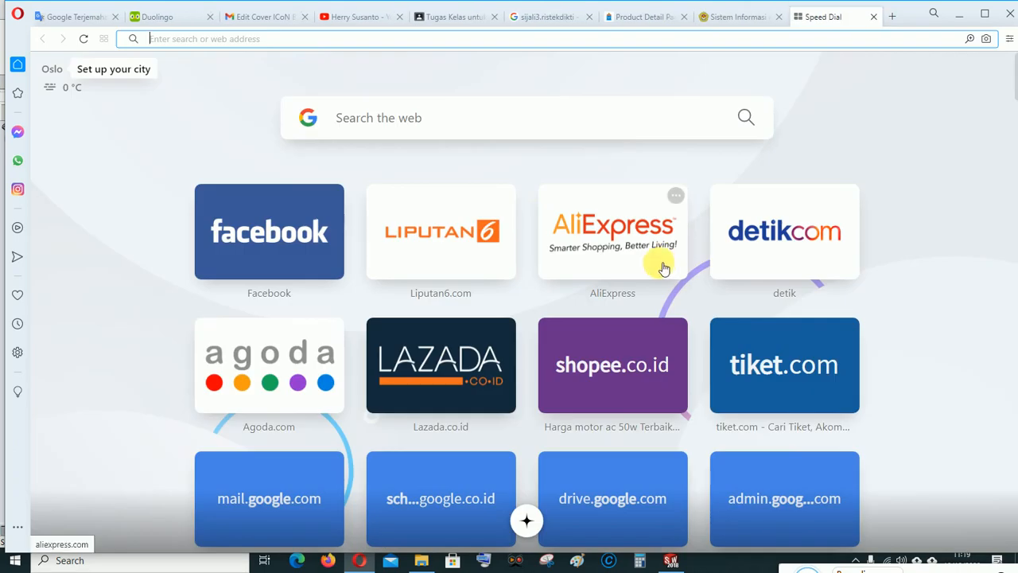
{"action": "left_click", "coordinate": [671, 560]}
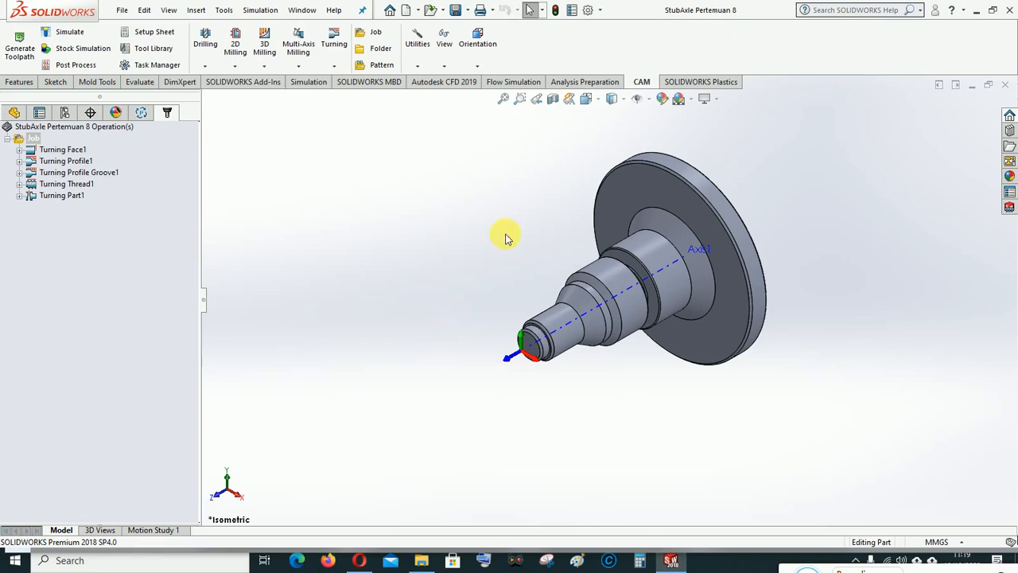
Step: Start post processing all operations of the job and choose FANUC Turning / fanuc turning as the post configuration
{"action": "right_click", "coordinate": [33, 139]}
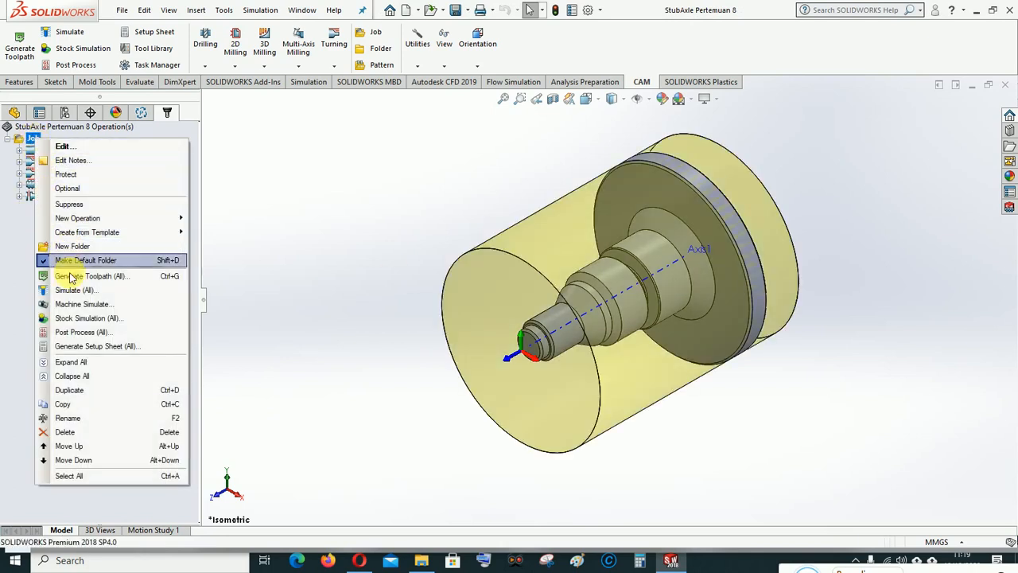
{"action": "left_click", "coordinate": [71, 332]}
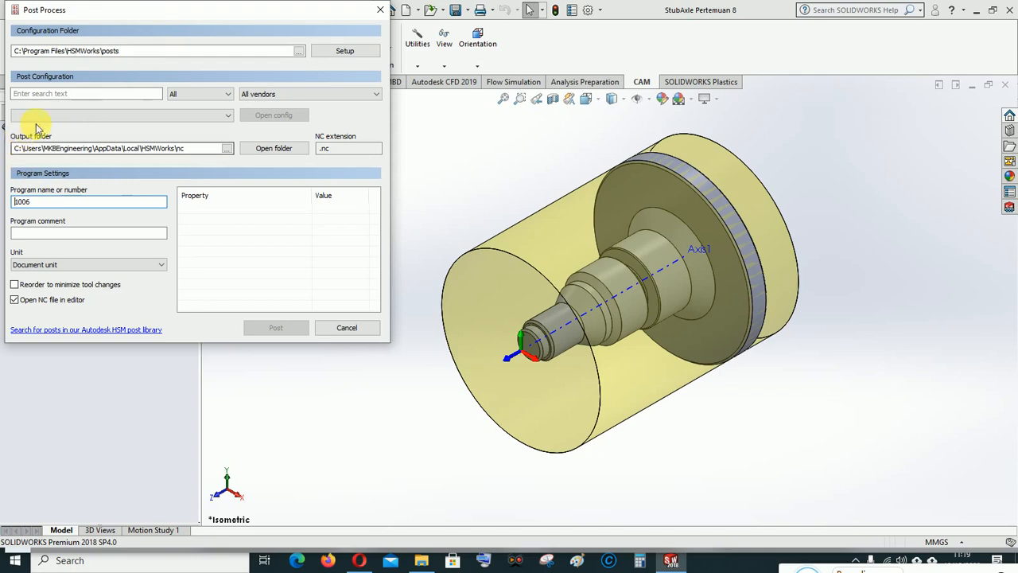
{"action": "left_click", "coordinate": [88, 116]}
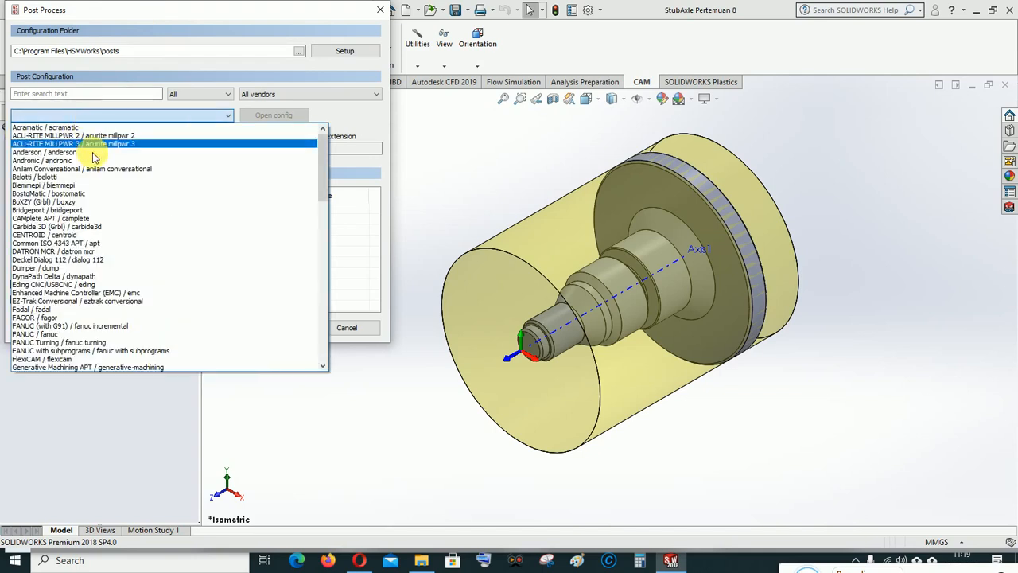
{"action": "scroll", "coordinate": [100, 238], "scroll_direction": "down", "scroll_amount": 2}
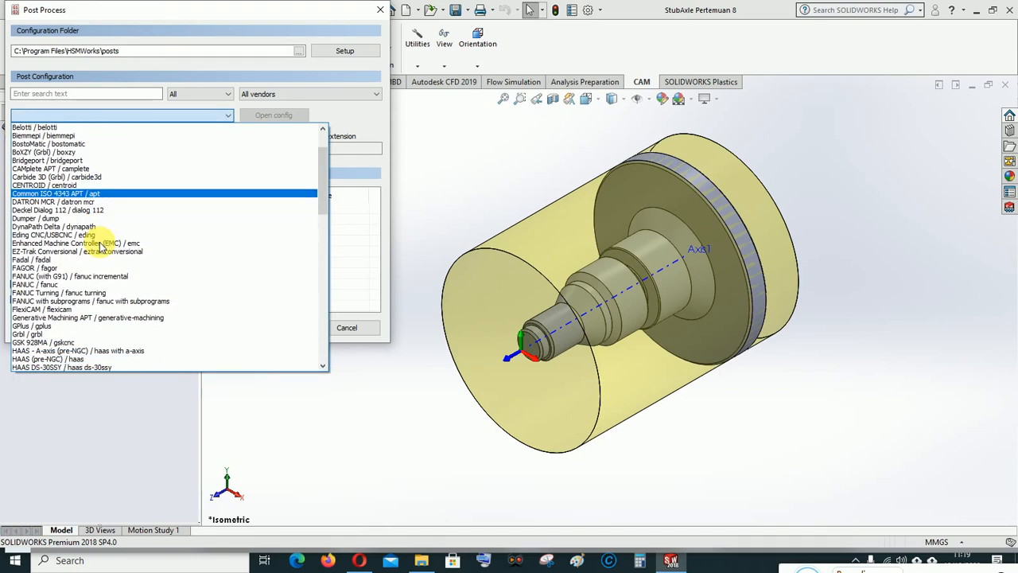
{"action": "left_click", "coordinate": [79, 293]}
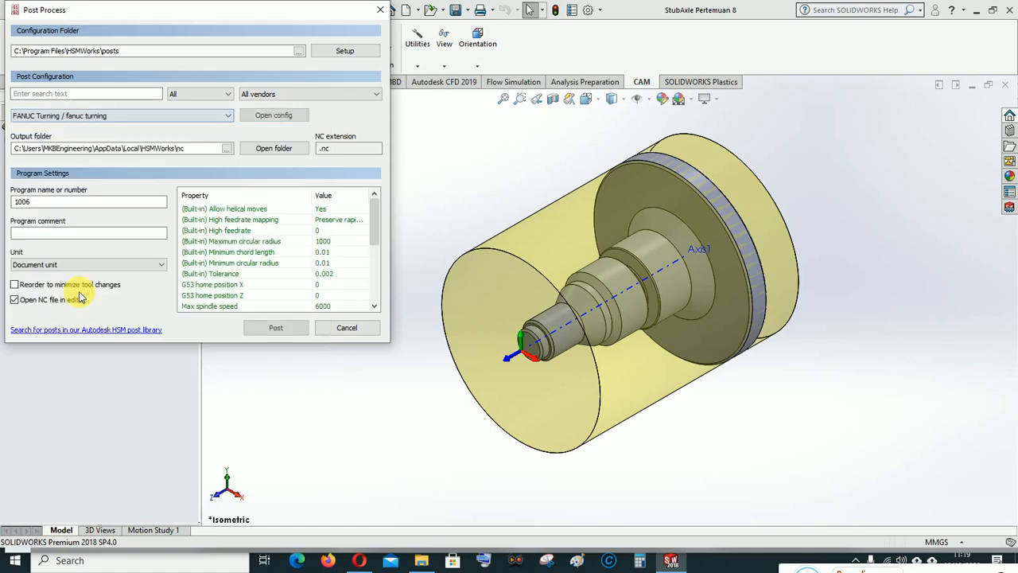
Step: Set the post processor's output folder to NC CODE inside KN TI on the Desktop
{"action": "left_click", "coordinate": [226, 148]}
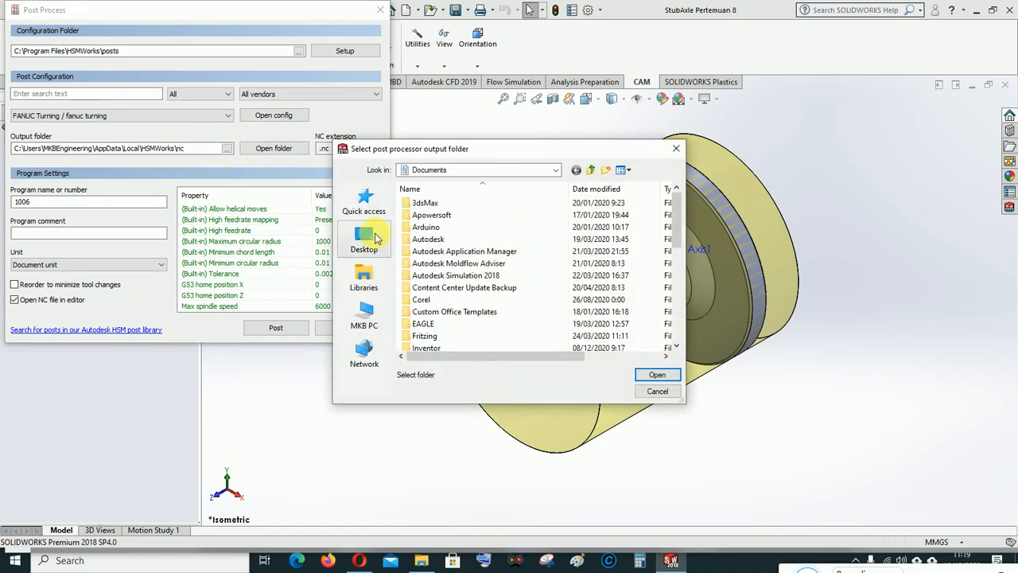
{"action": "left_click", "coordinate": [376, 239]}
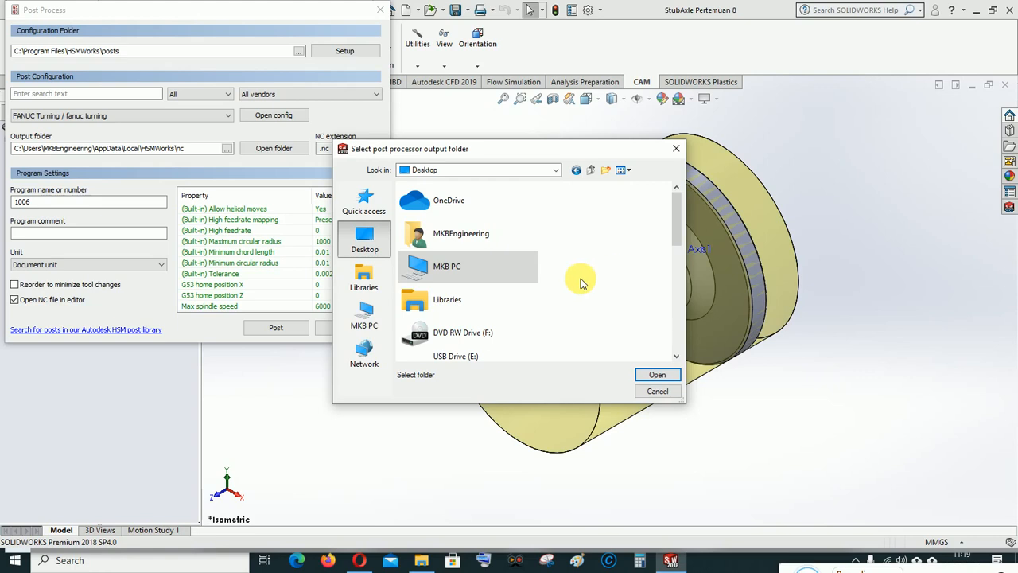
{"action": "scroll", "coordinate": [568, 282], "scroll_direction": "down", "scroll_amount": 2}
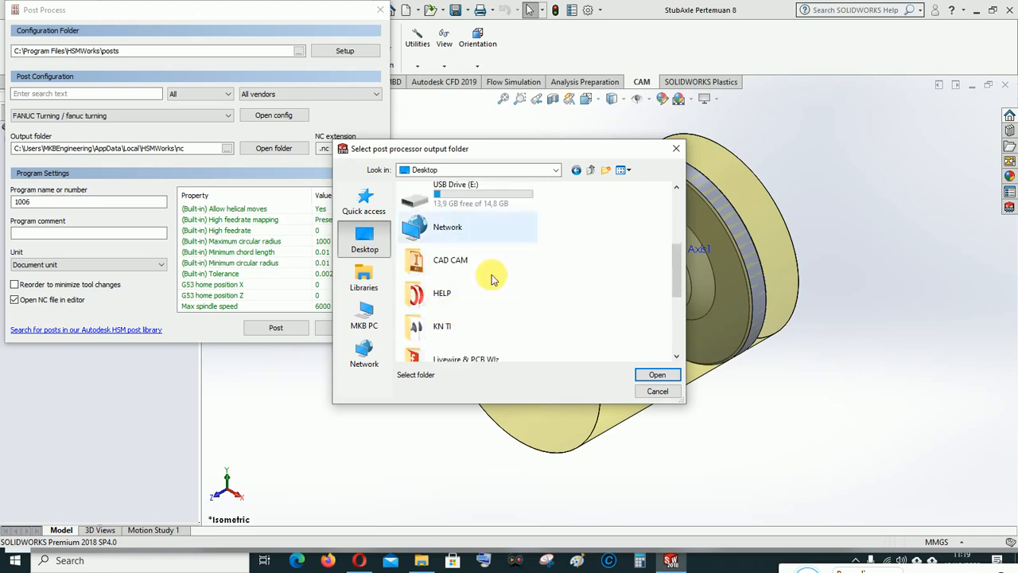
{"action": "double_click", "coordinate": [443, 327]}
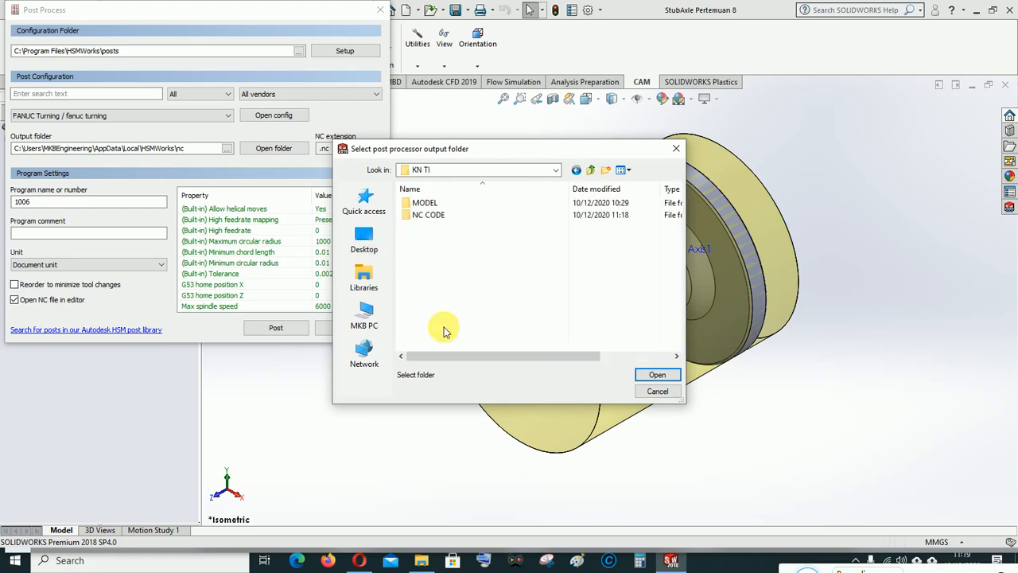
{"action": "double_click", "coordinate": [433, 214]}
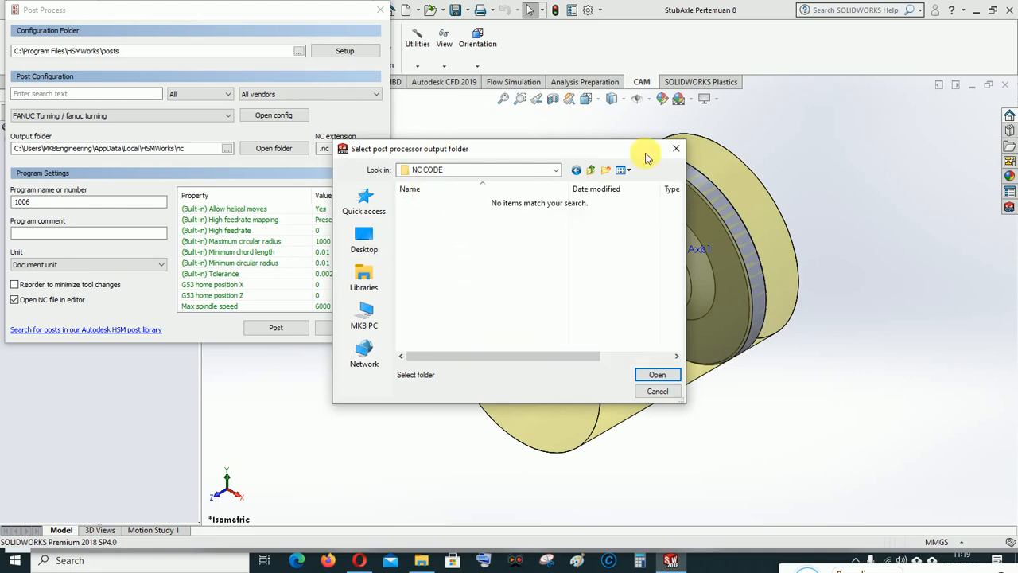
{"action": "left_click", "coordinate": [658, 375]}
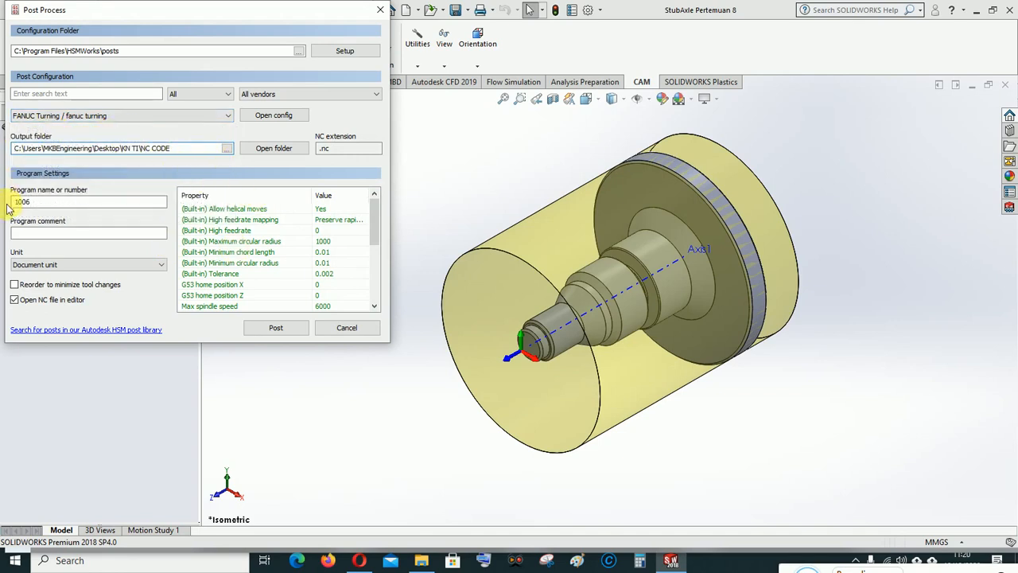
Step: Post the NC program under the file name "1006 - Turning #1" and look through the generated code
{"action": "left_click", "coordinate": [289, 333]}
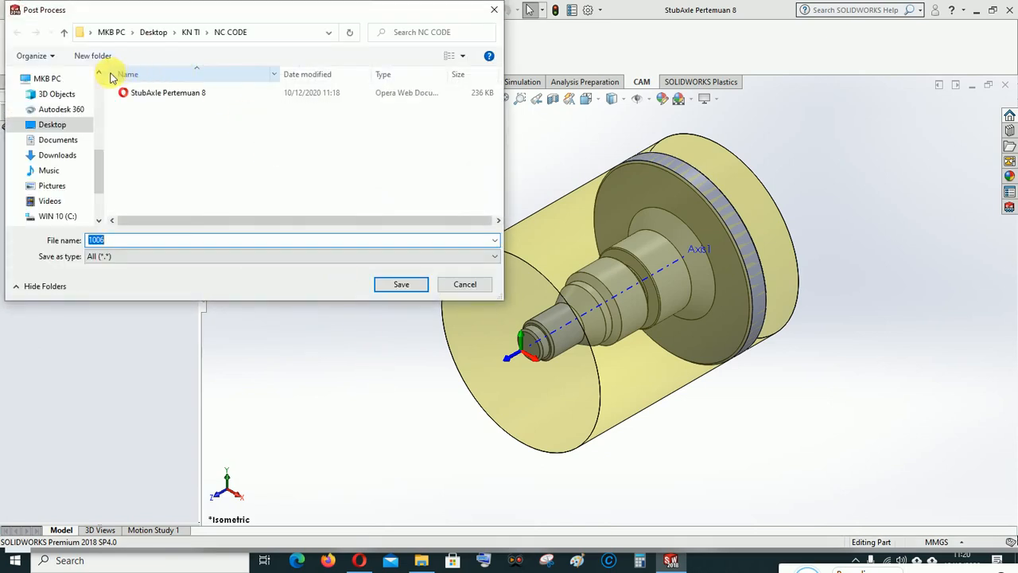
{"action": "left_click", "coordinate": [121, 243]}
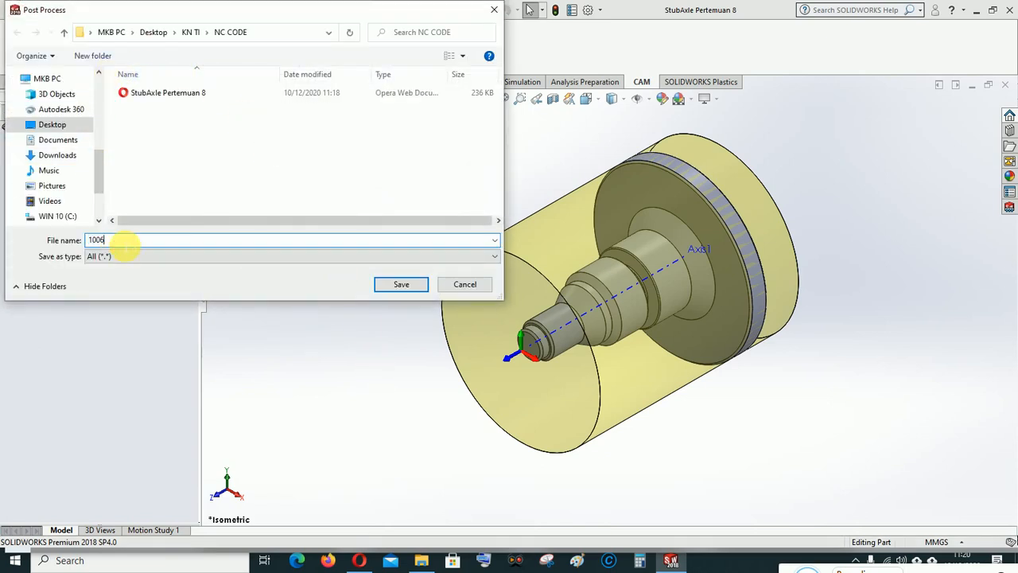
{"action": "type", "text": "- Turning #1"}
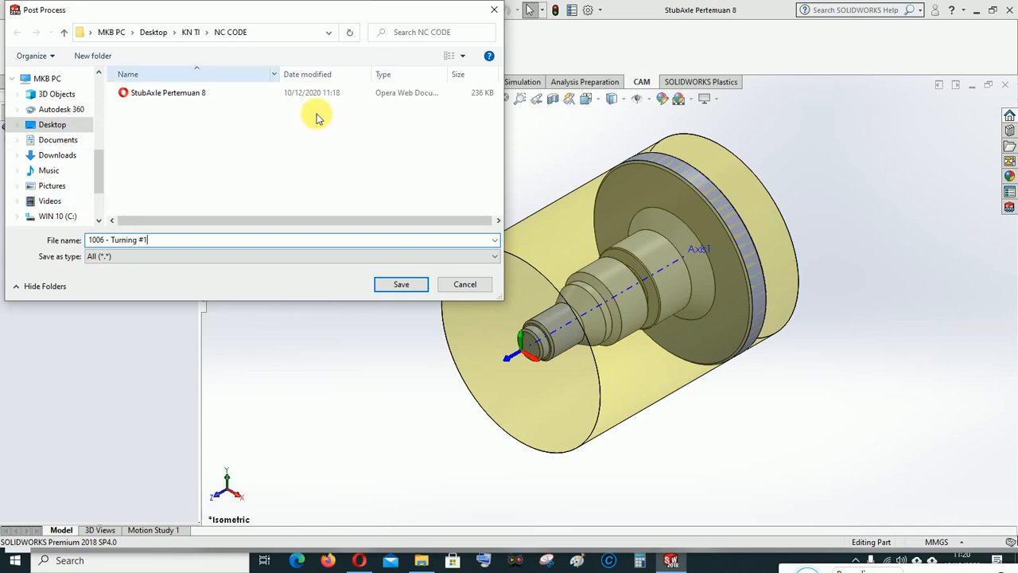
{"action": "left_click", "coordinate": [409, 287]}
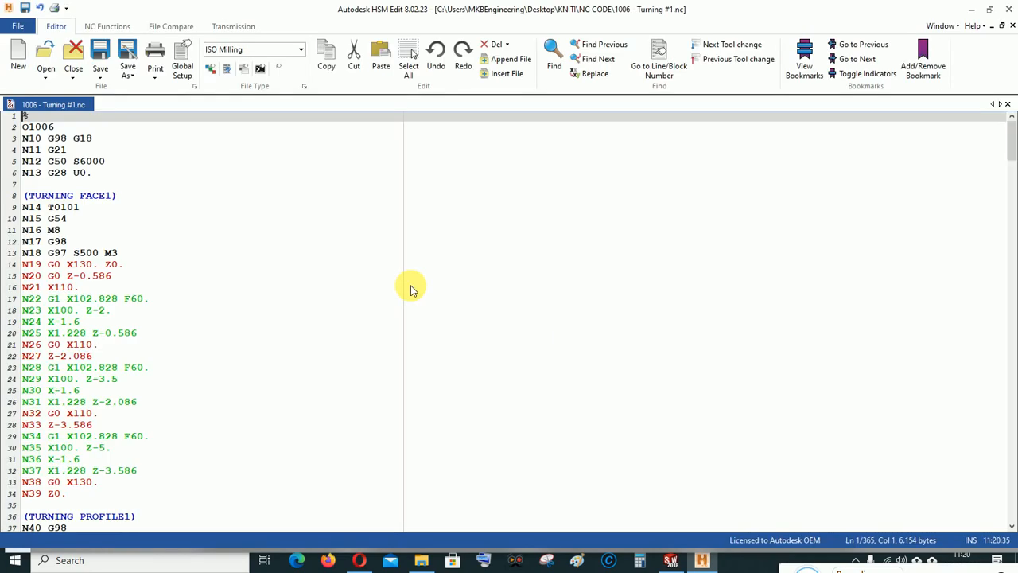
{"action": "scroll", "coordinate": [348, 345], "scroll_direction": "down", "scroll_amount": 20}
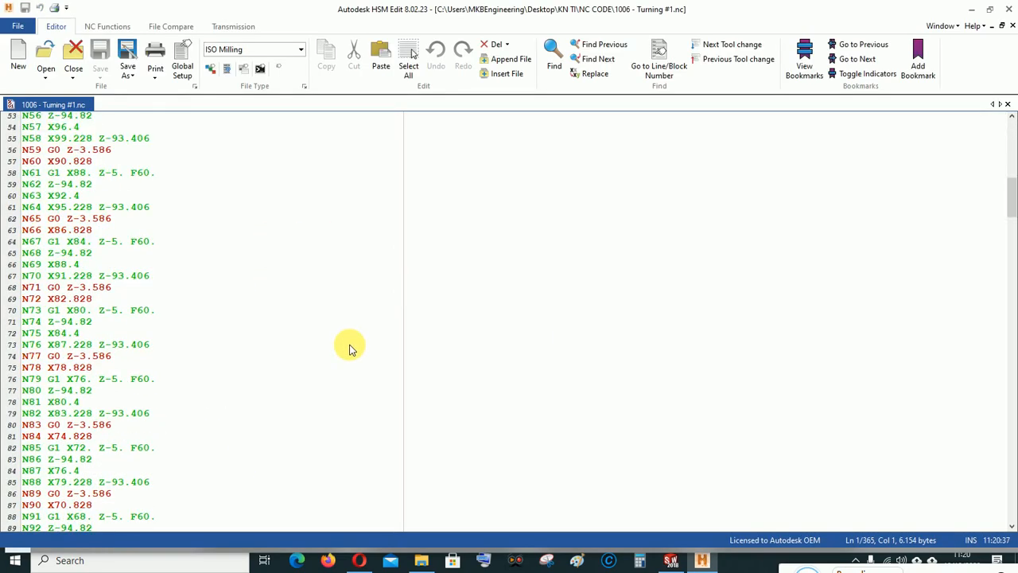
{"action": "scroll", "coordinate": [348, 345], "scroll_direction": "down", "scroll_amount": 20}
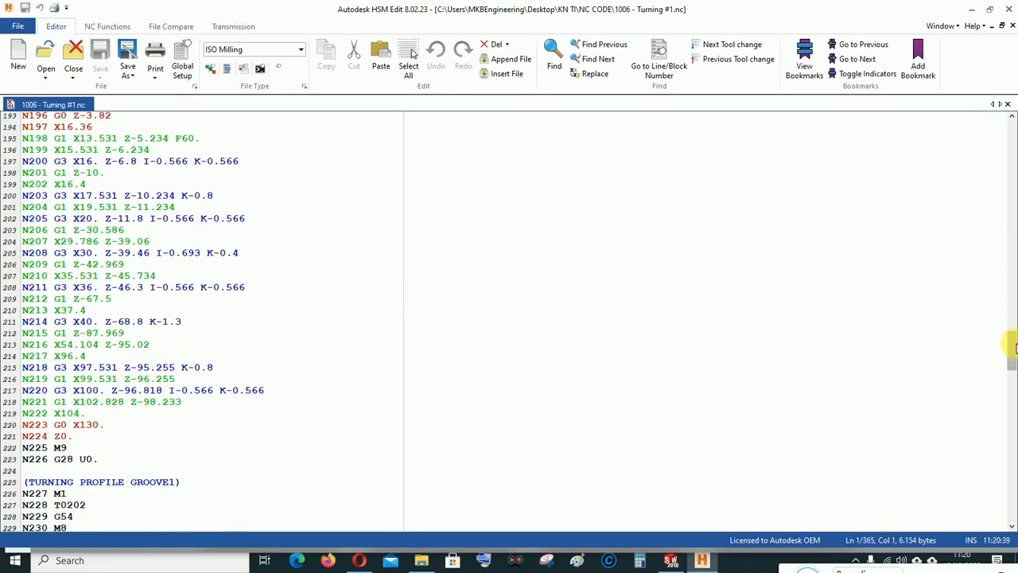
{"action": "left_click_drag", "start_coordinate": [1012, 348], "coordinate": [1010, 118]}
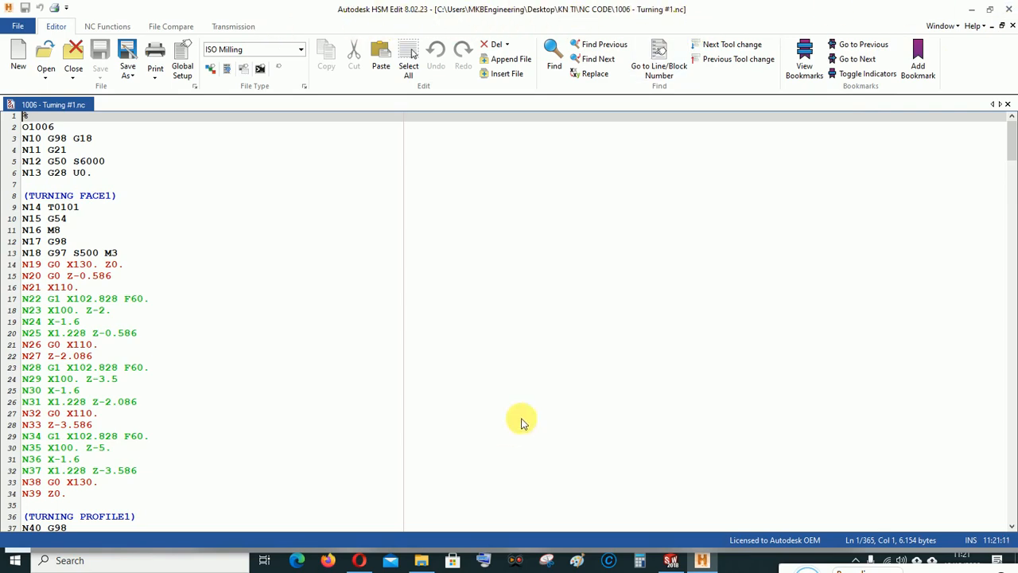
Step: Switch to File Explorer and check the output files in the NC CODE folder and the part files in KN TI
{"action": "left_click", "coordinate": [422, 560]}
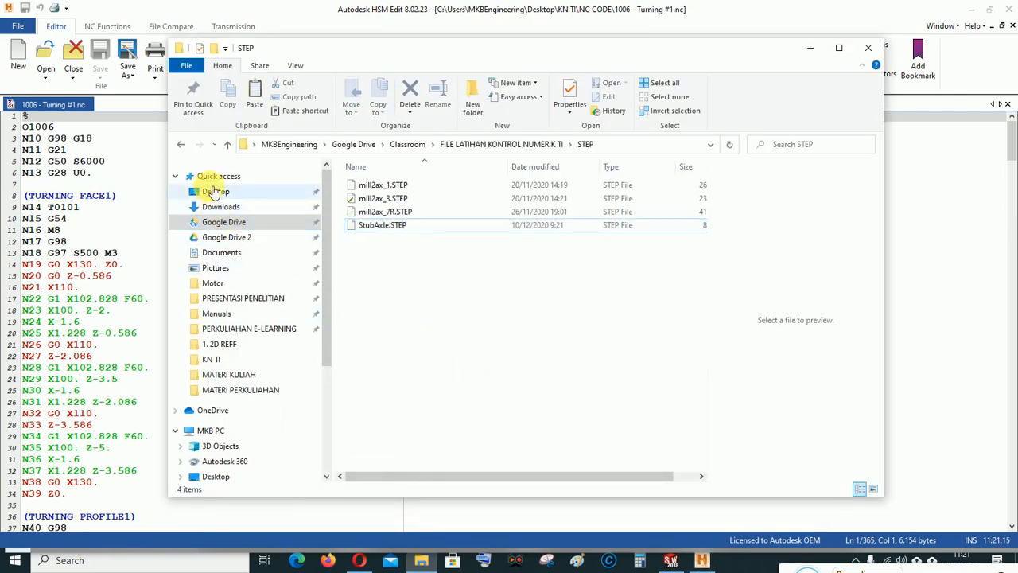
{"action": "left_click", "coordinate": [215, 191]}
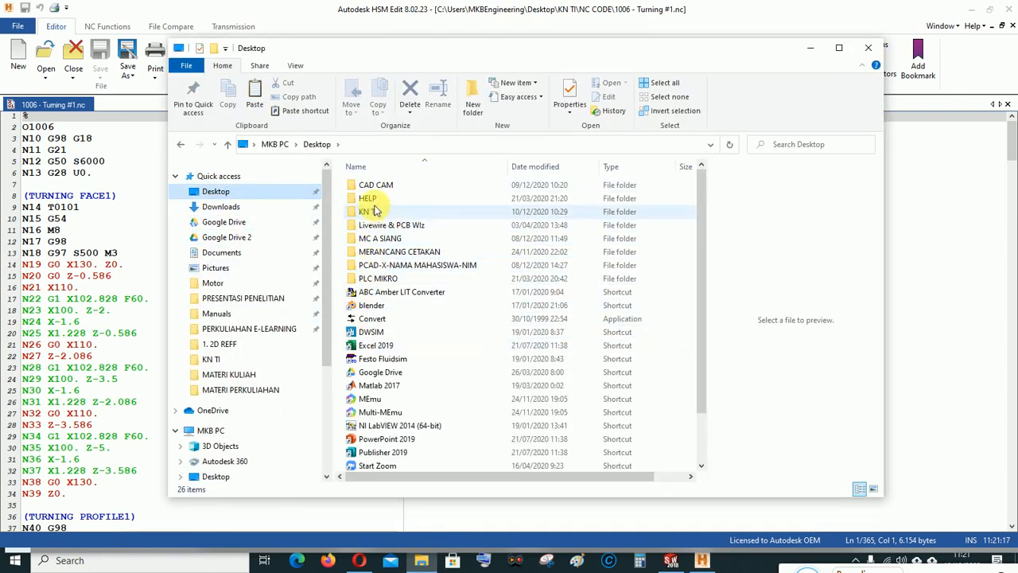
{"action": "left_click", "coordinate": [370, 211]}
{"action": "double_click", "coordinate": [370, 211]}
{"action": "left_click", "coordinate": [371, 199]}
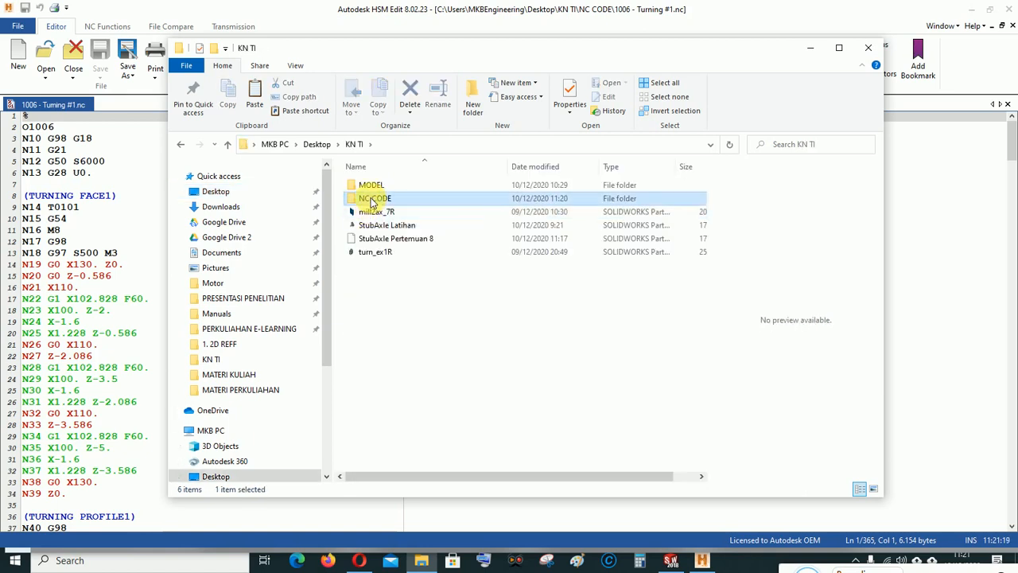
{"action": "double_click", "coordinate": [371, 199]}
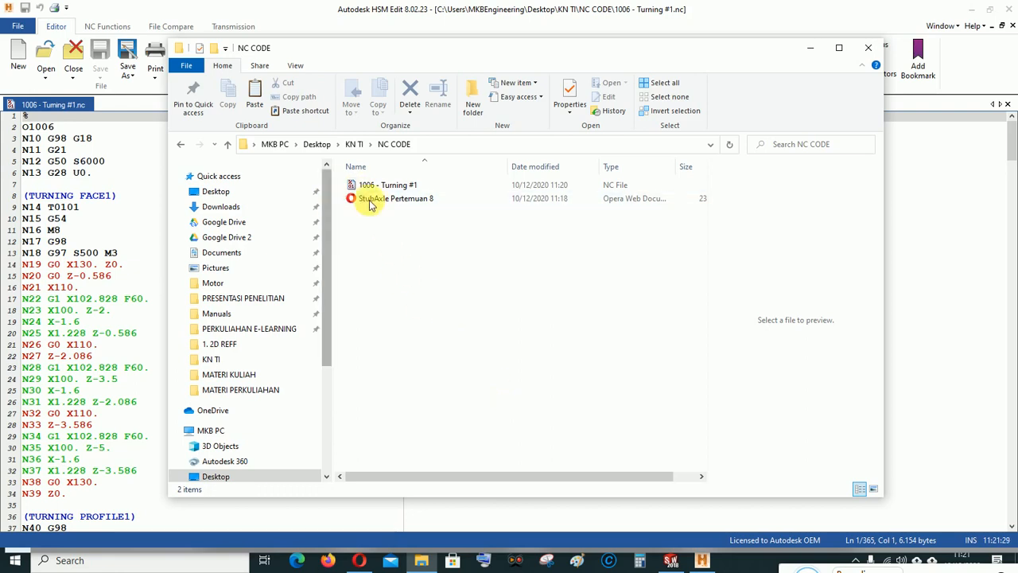
{"action": "left_click", "coordinate": [227, 144]}
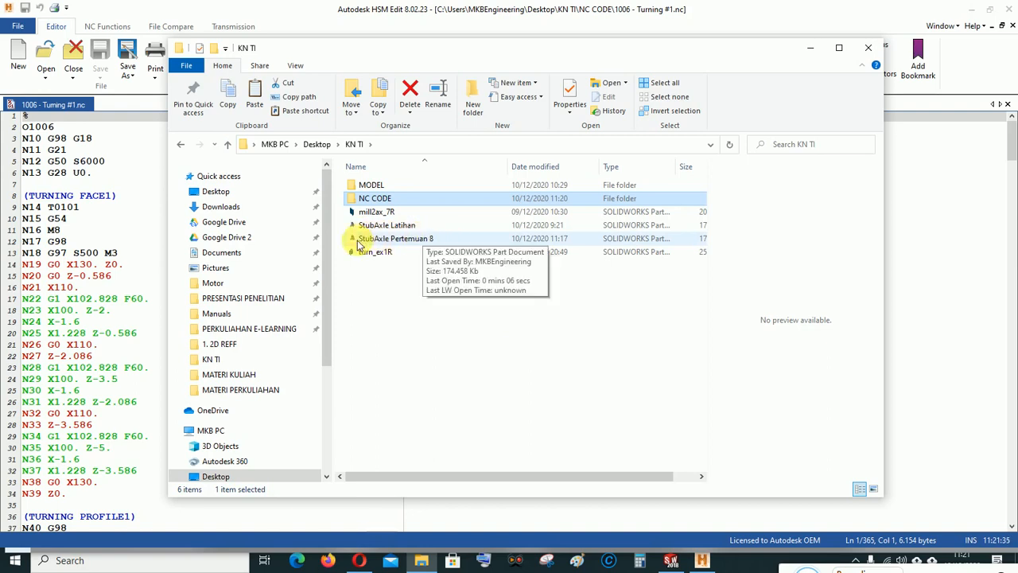
{"action": "left_click", "coordinate": [443, 327]}
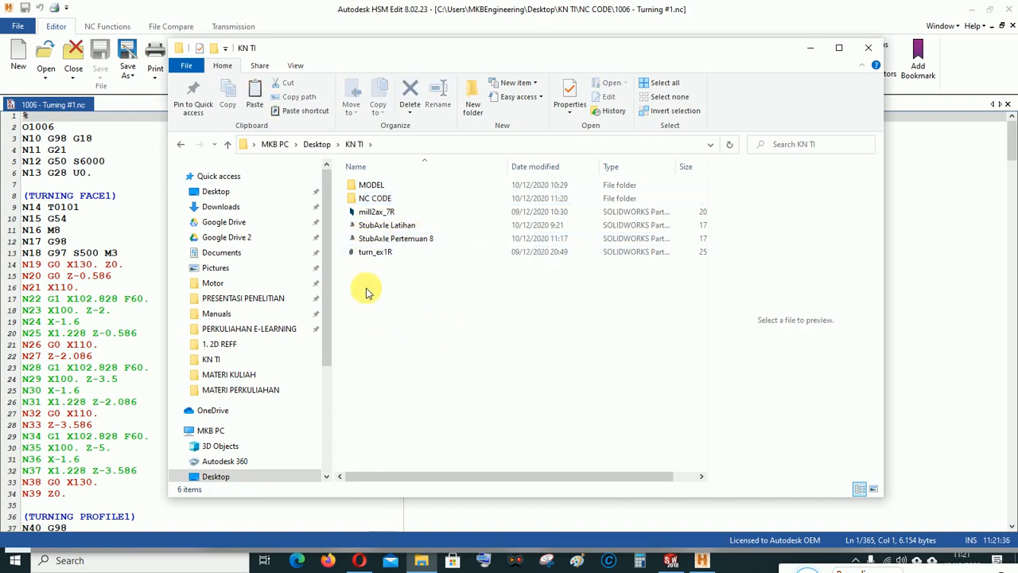
Step: Close File Explorer and the NC code editor, and save the StubAxle Pertemuan 8 part
{"action": "left_click", "coordinate": [868, 47]}
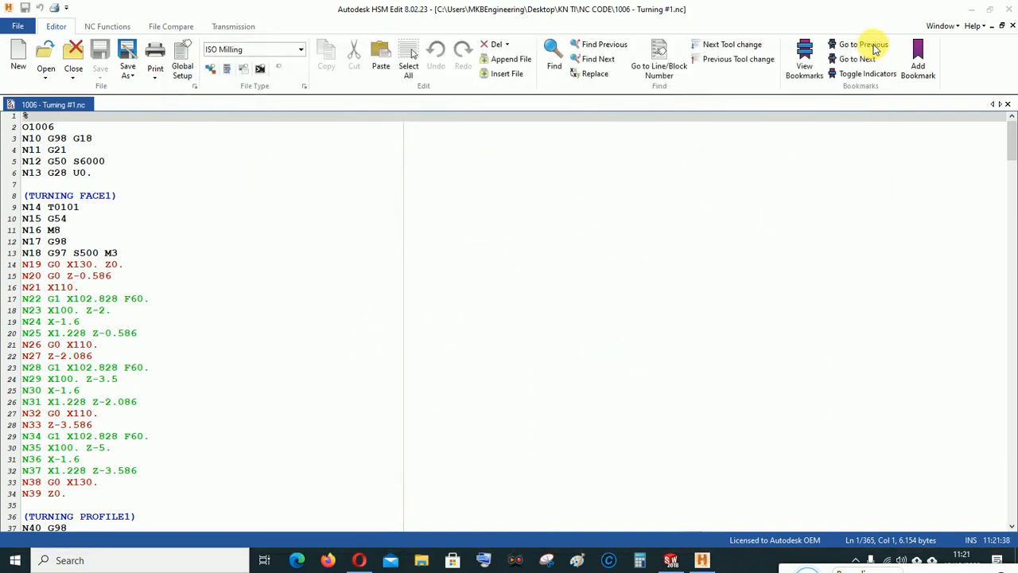
{"action": "left_click", "coordinate": [1010, 10]}
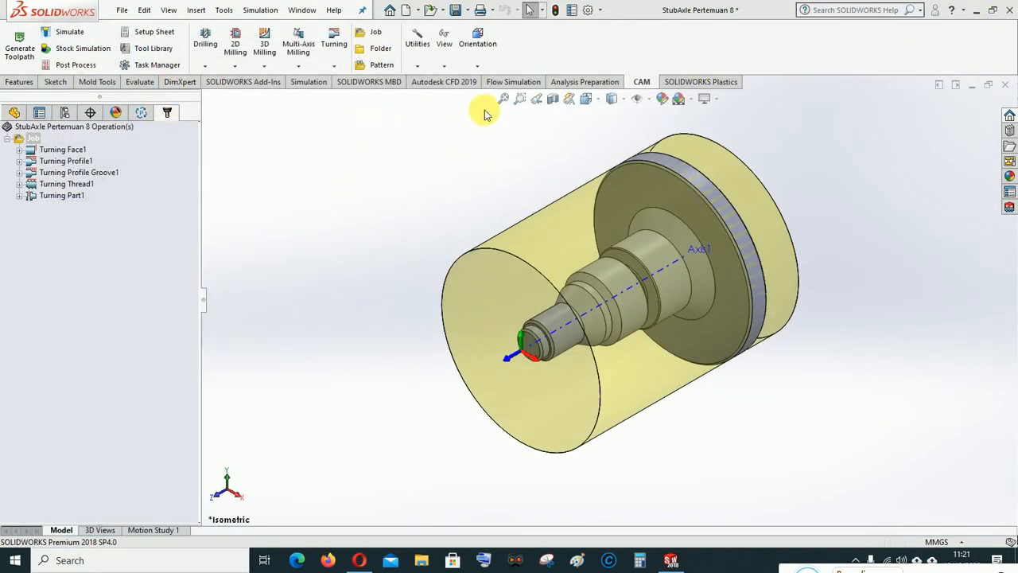
{"action": "left_click", "coordinate": [455, 10]}
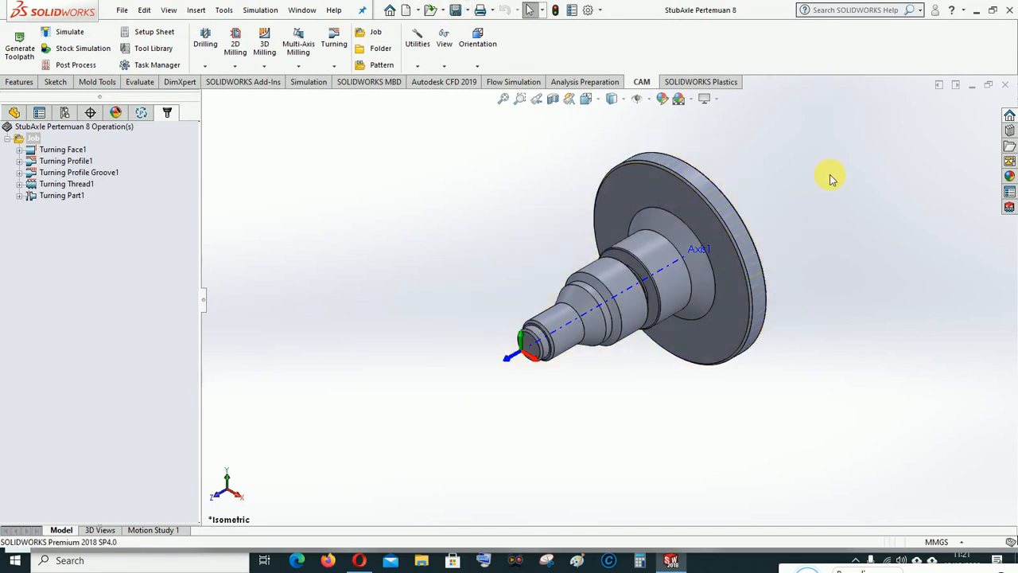